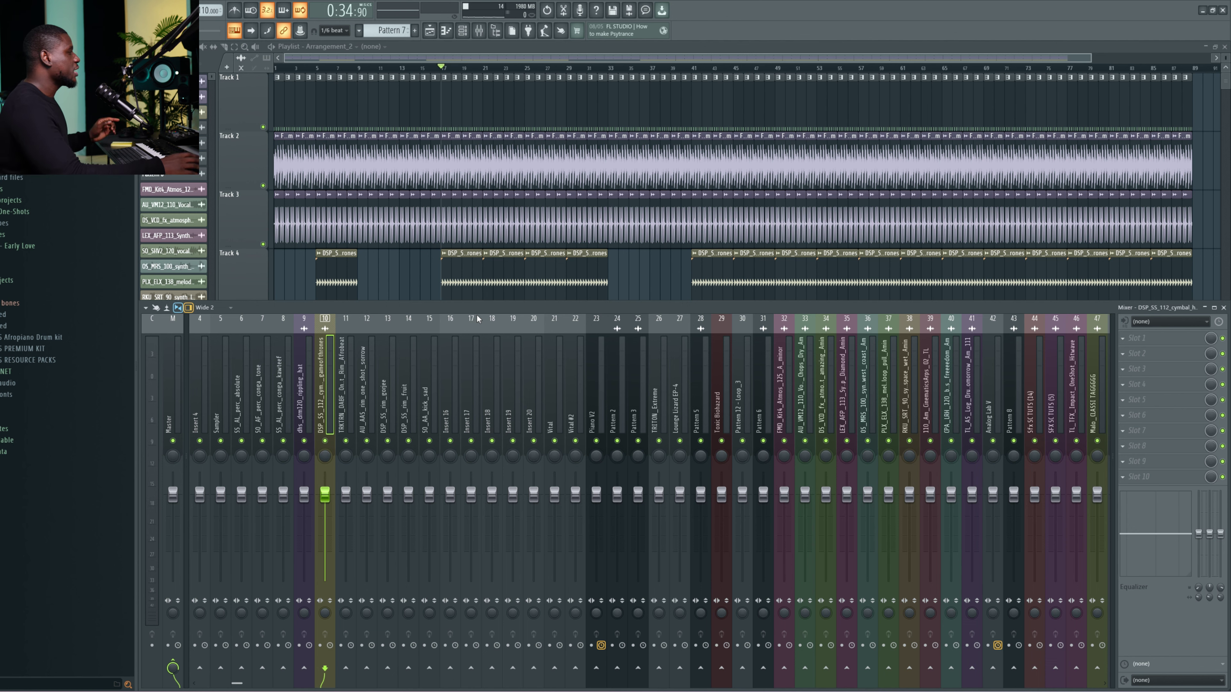
# - Play the unmixed drums from bar 17 without the mixer, then dock the mixer and select SS_AL_perc_absolute
pyautogui.press('F9')
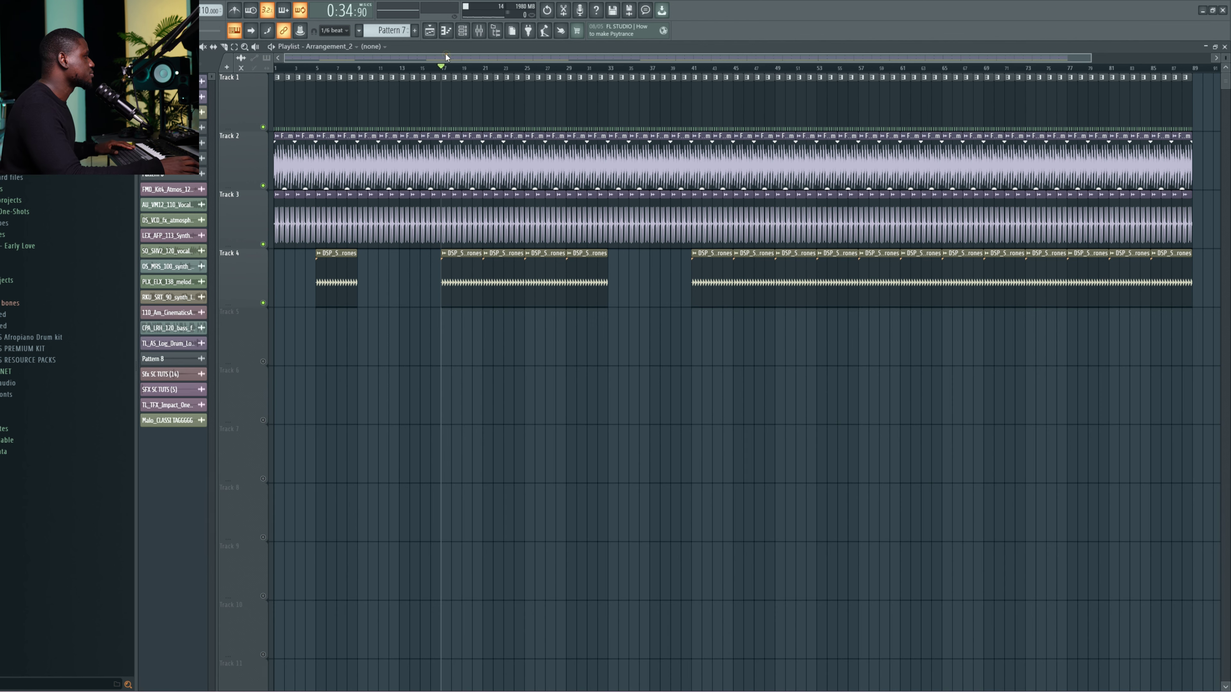
pyautogui.click(440, 63)
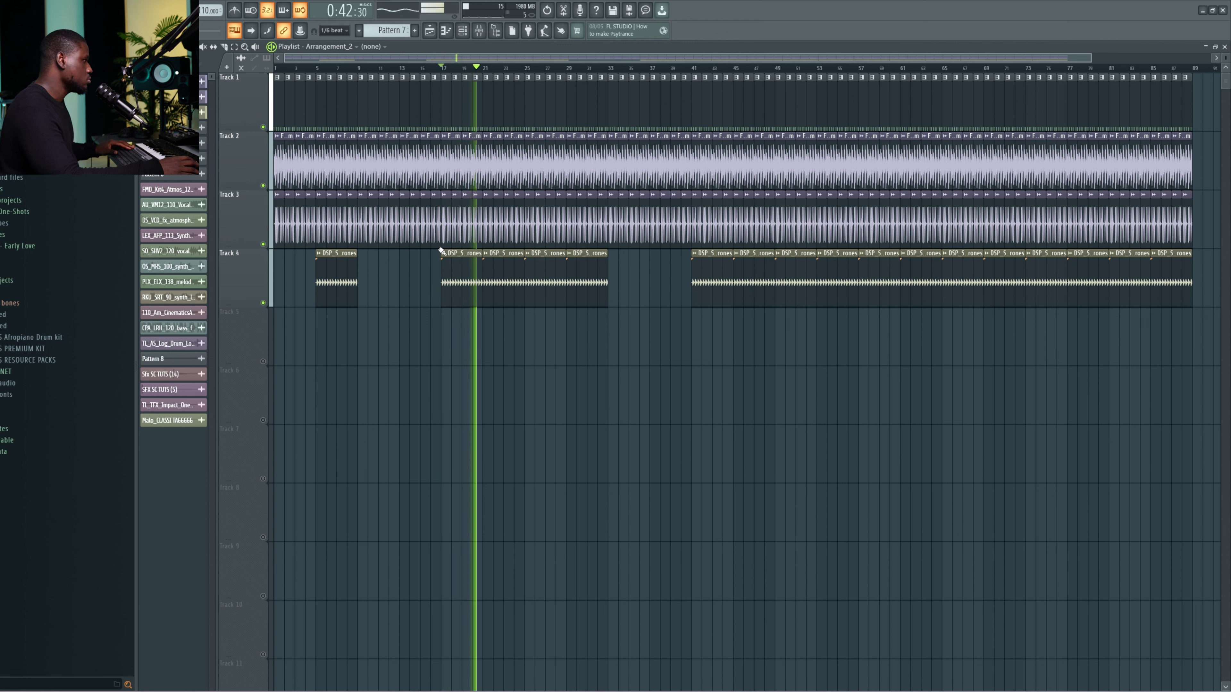
pyautogui.press('space')
pyautogui.press('F9')
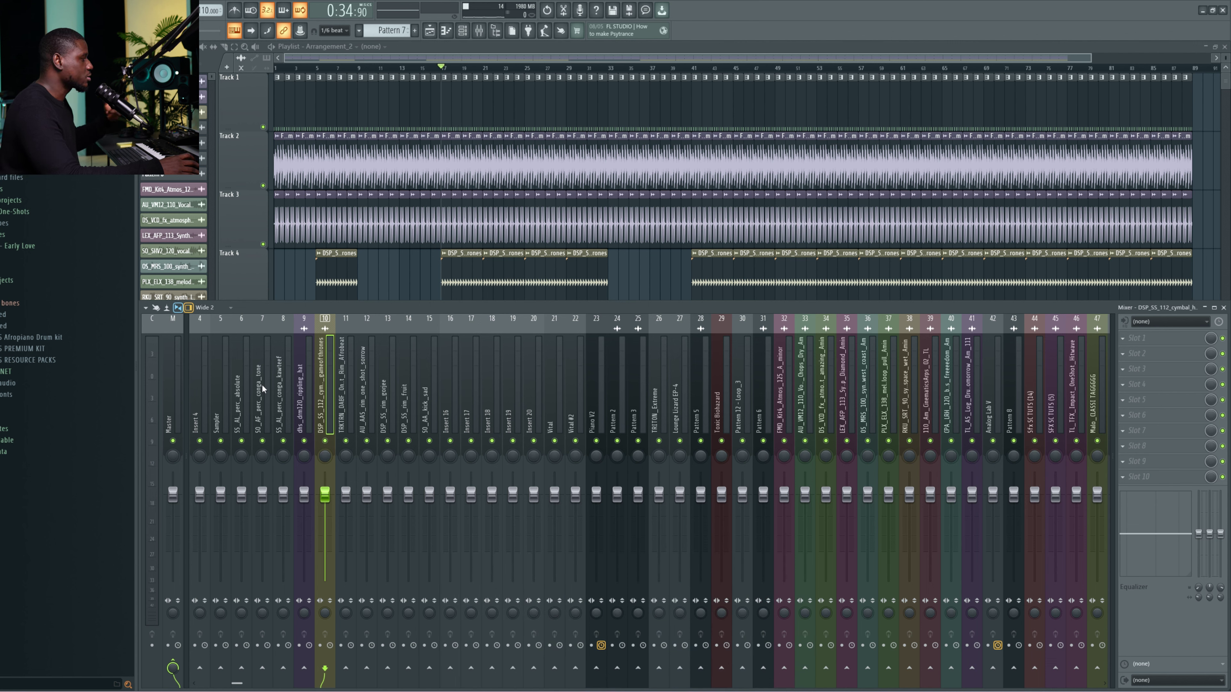
pyautogui.click(241, 389)
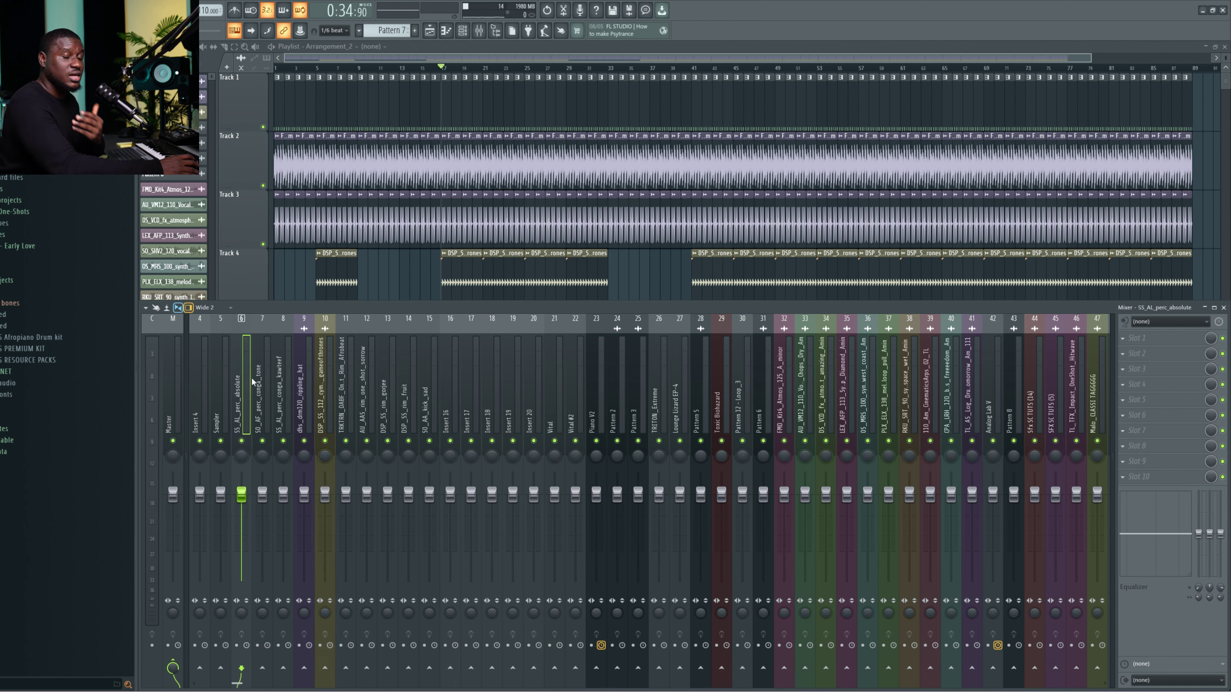
# - Audition the SO_AA_kick_sad kick, lower its fader slightly and maximize the mixer
pyautogui.click(422, 422)
pyautogui.press('space')
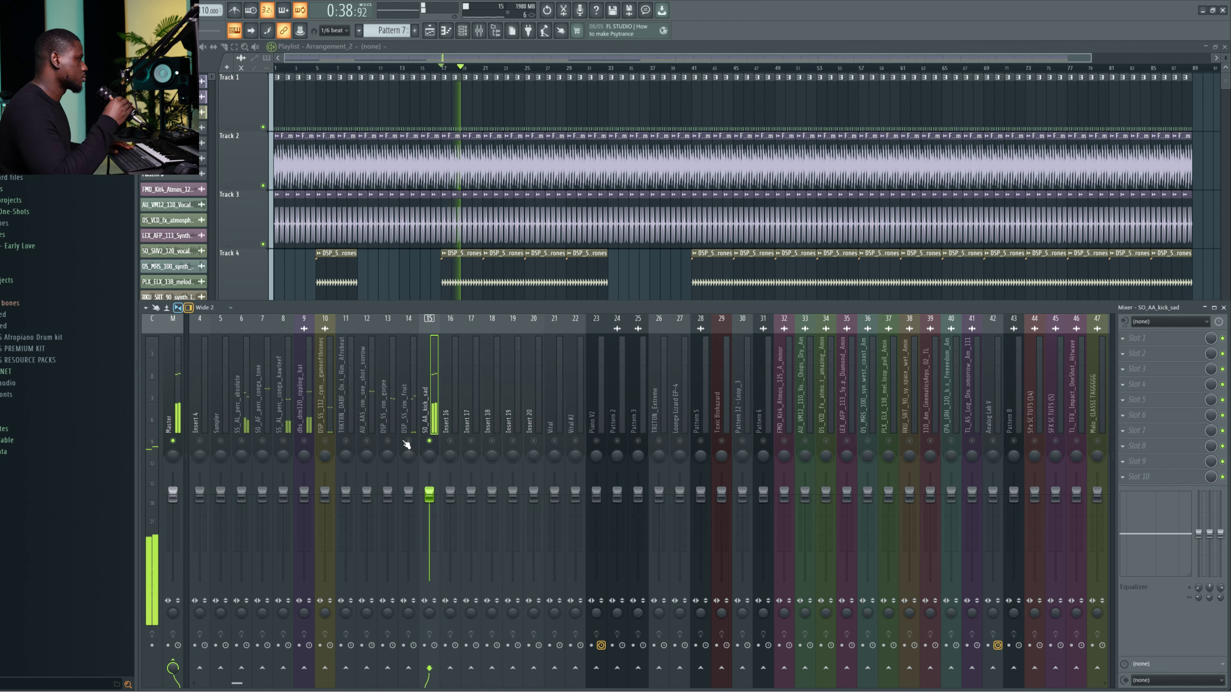
pyautogui.press('space')
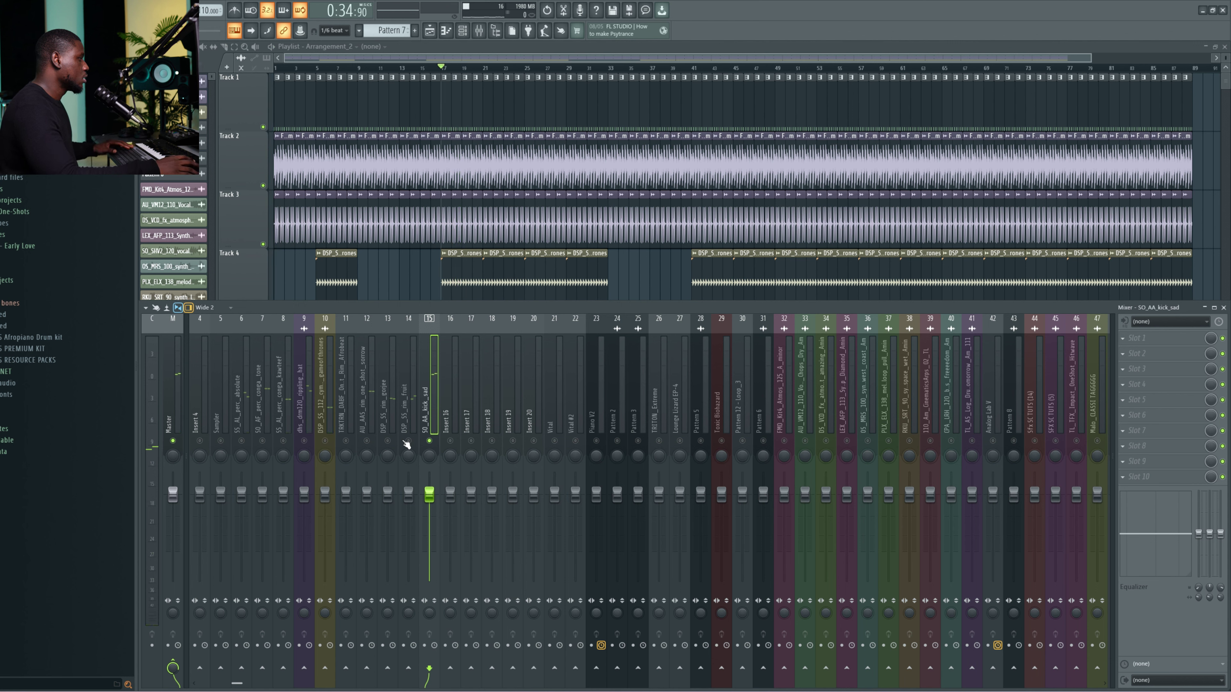
pyautogui.press('space')
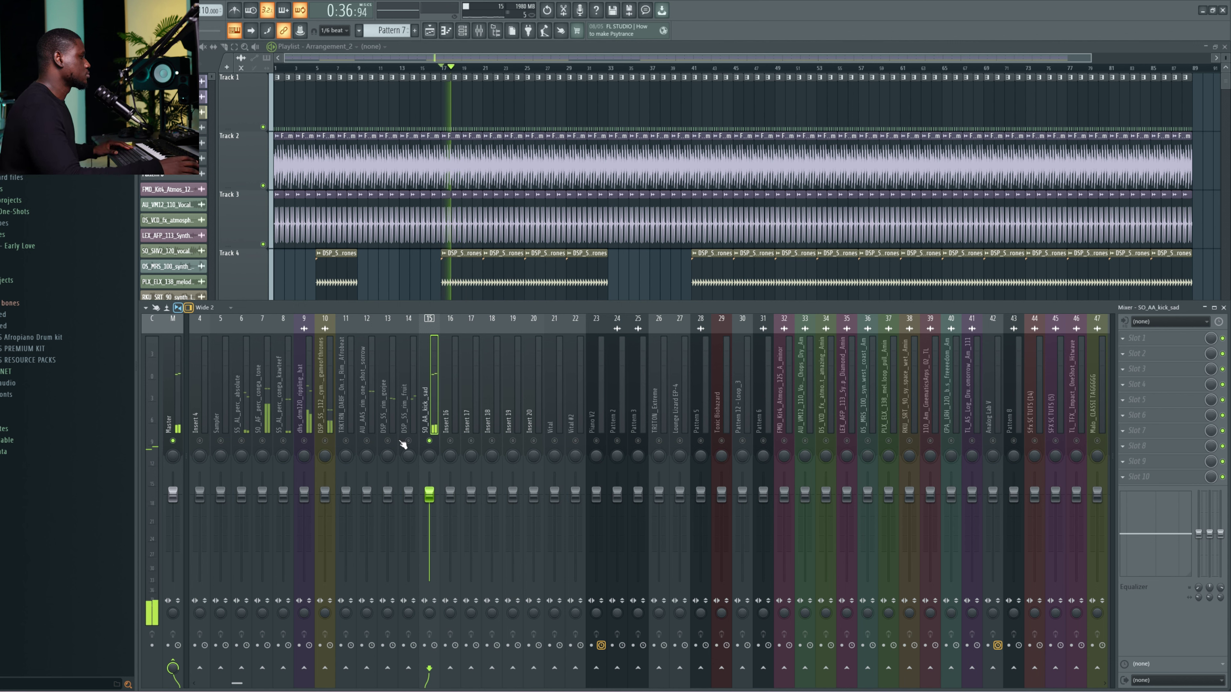
pyautogui.press('space')
pyautogui.press('space')
pyautogui.press('space')
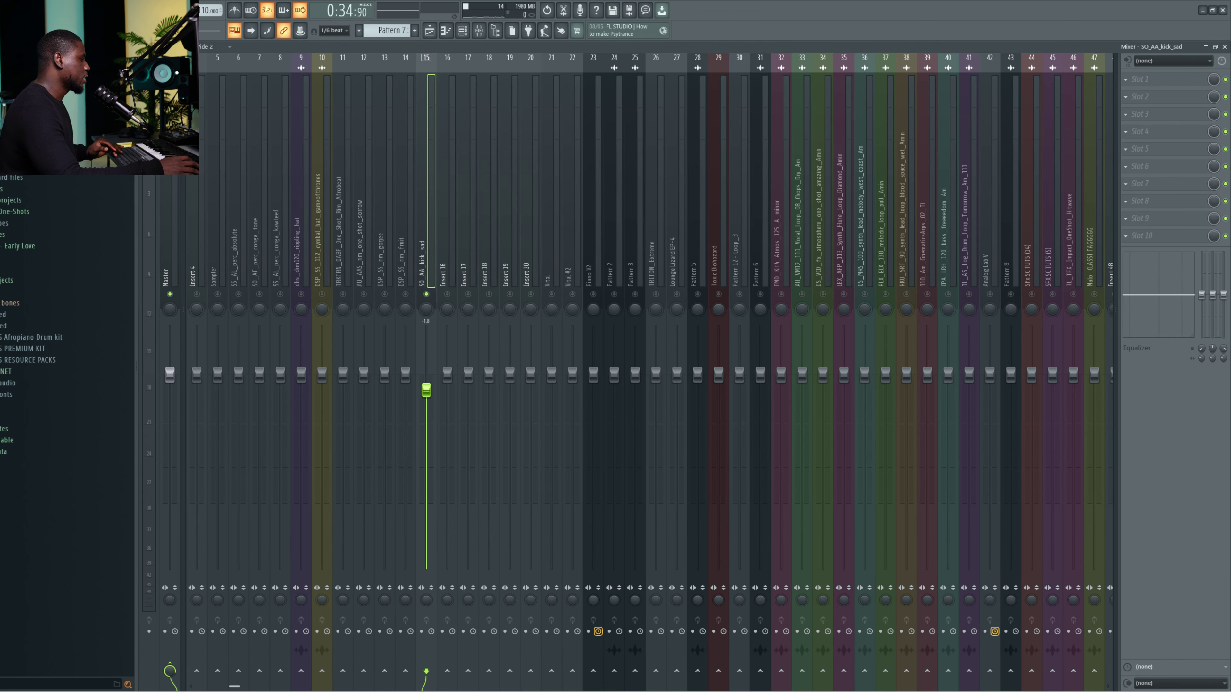
pyautogui.press('space')
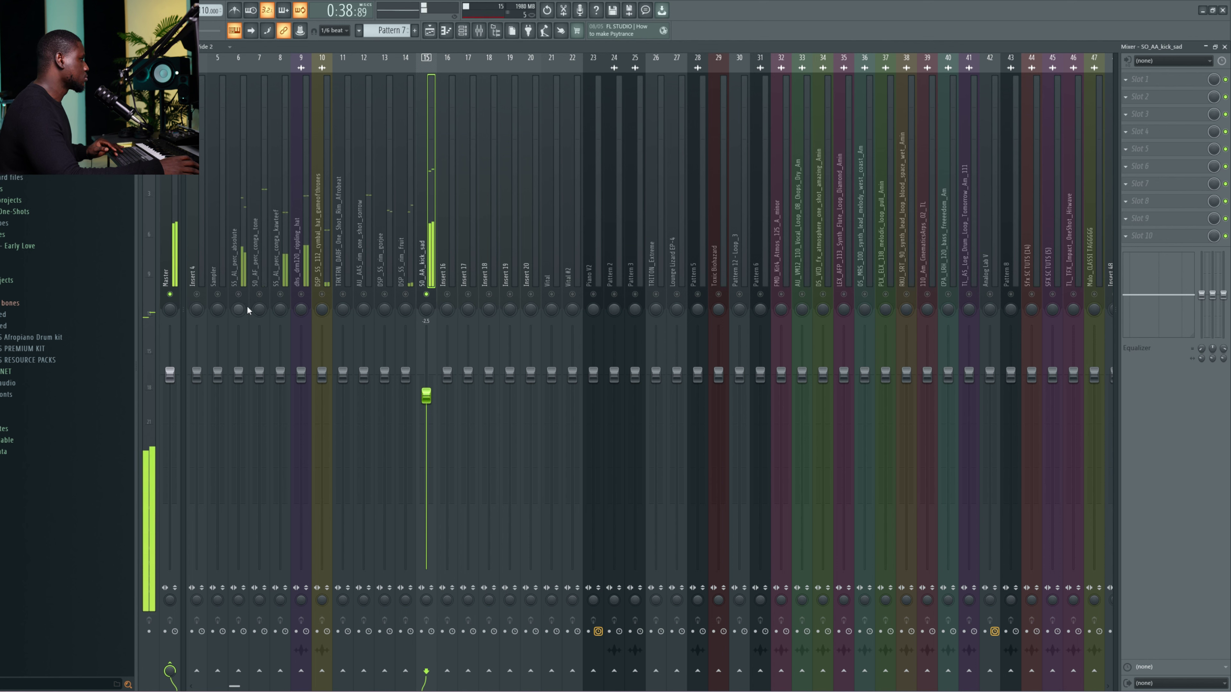
pyautogui.press('space')
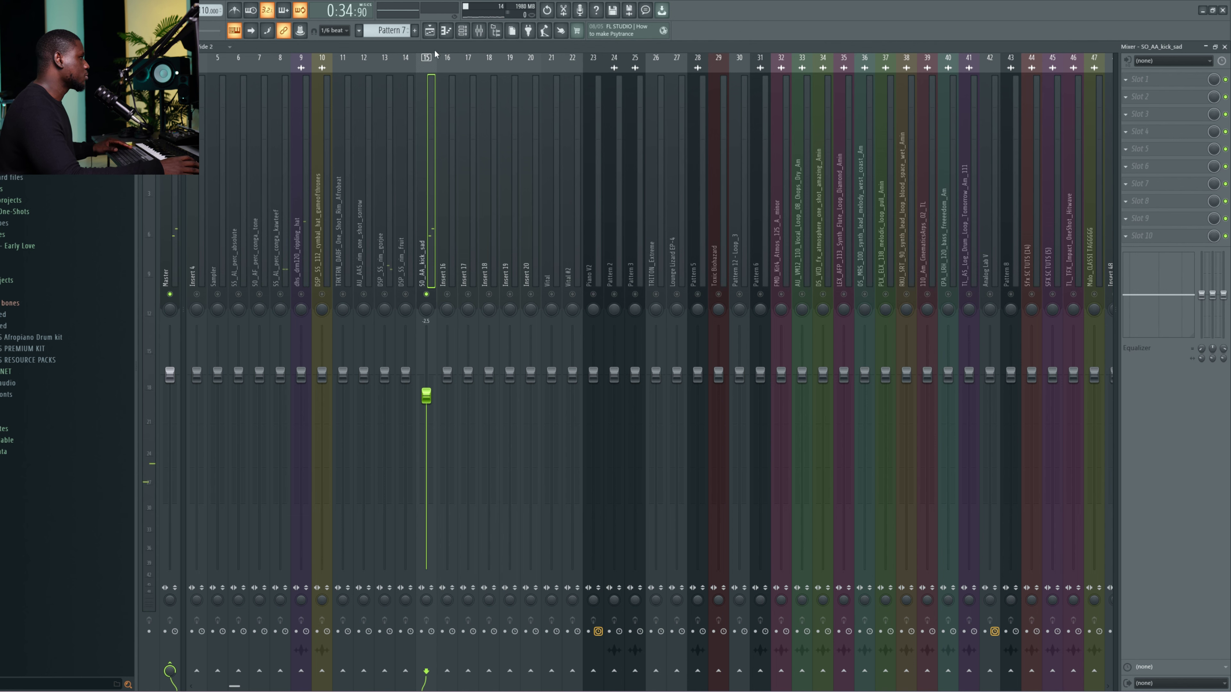
# - Unmute SS_AL_perc_absolute, set its fader well below the others, and check the level during playback
pyautogui.click(430, 32)
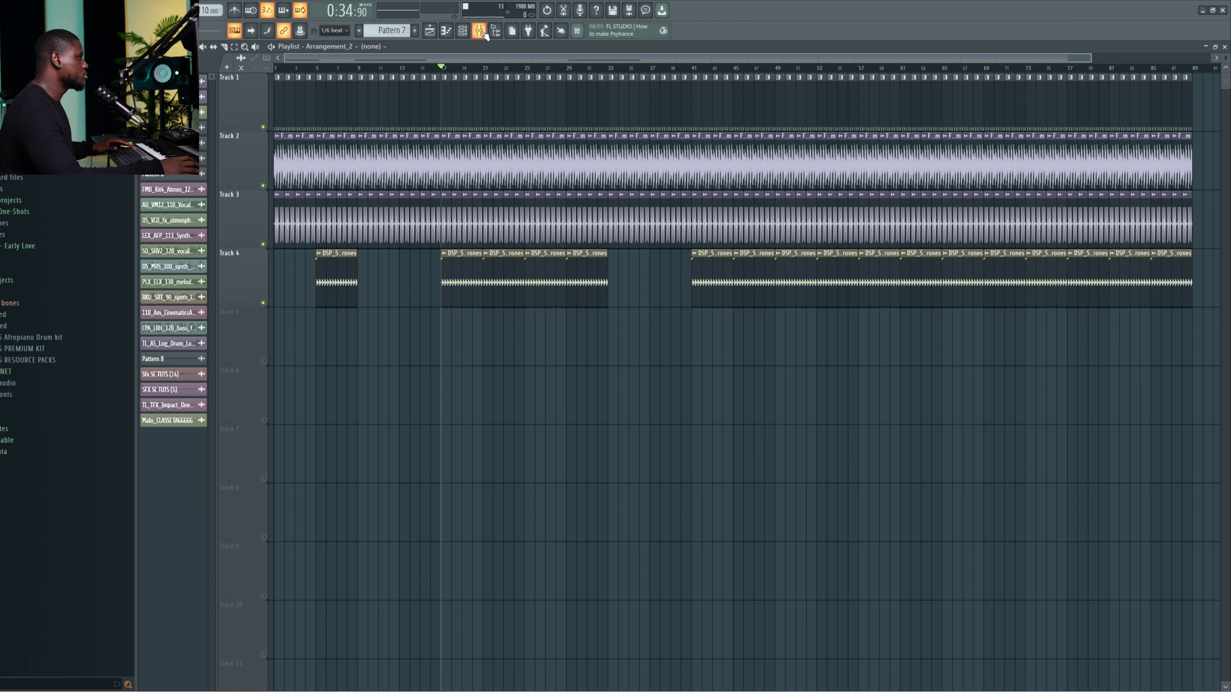
pyautogui.click(480, 31)
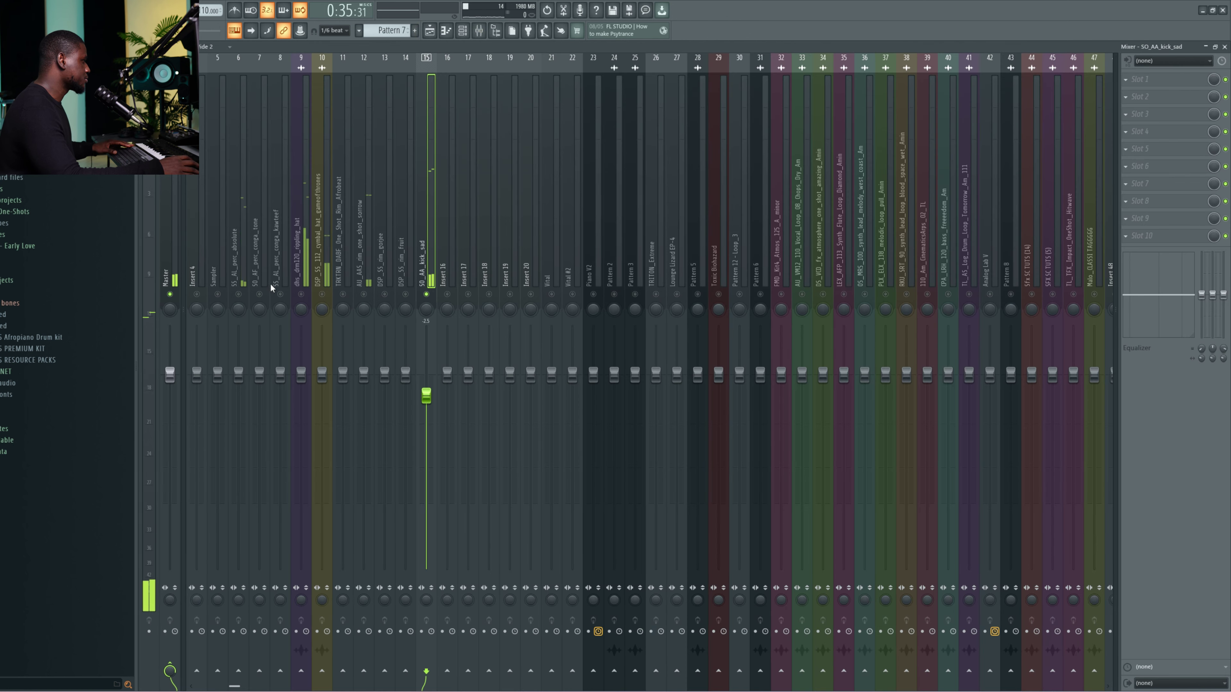
pyautogui.click(237, 292)
pyautogui.click(235, 264)
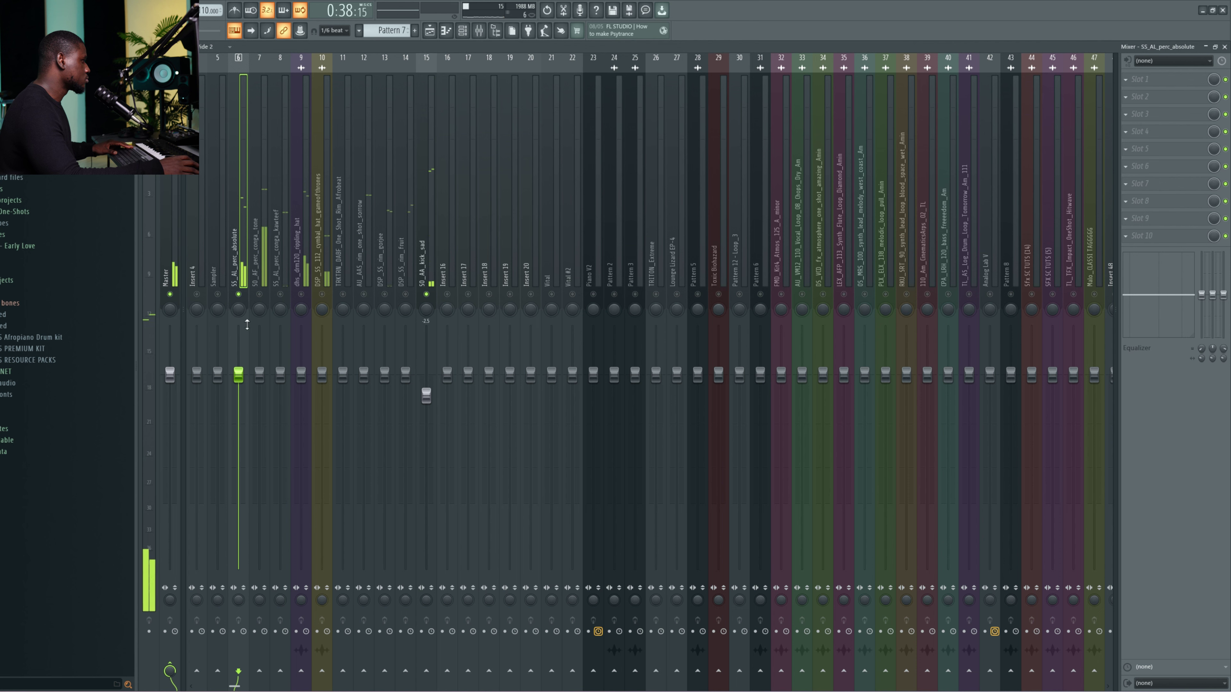
pyautogui.moveTo(238, 374); pyautogui.dragTo(238, 527)
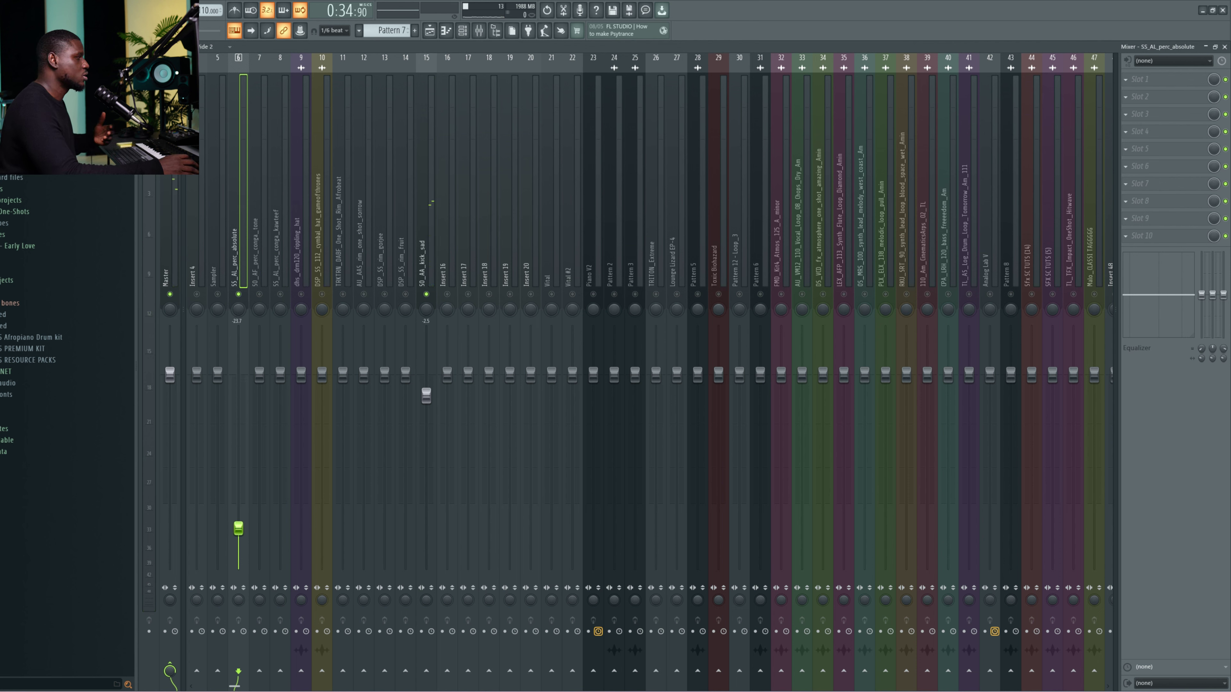
pyautogui.moveTo(238, 527); pyautogui.dragTo(238, 403)
pyautogui.press('space')
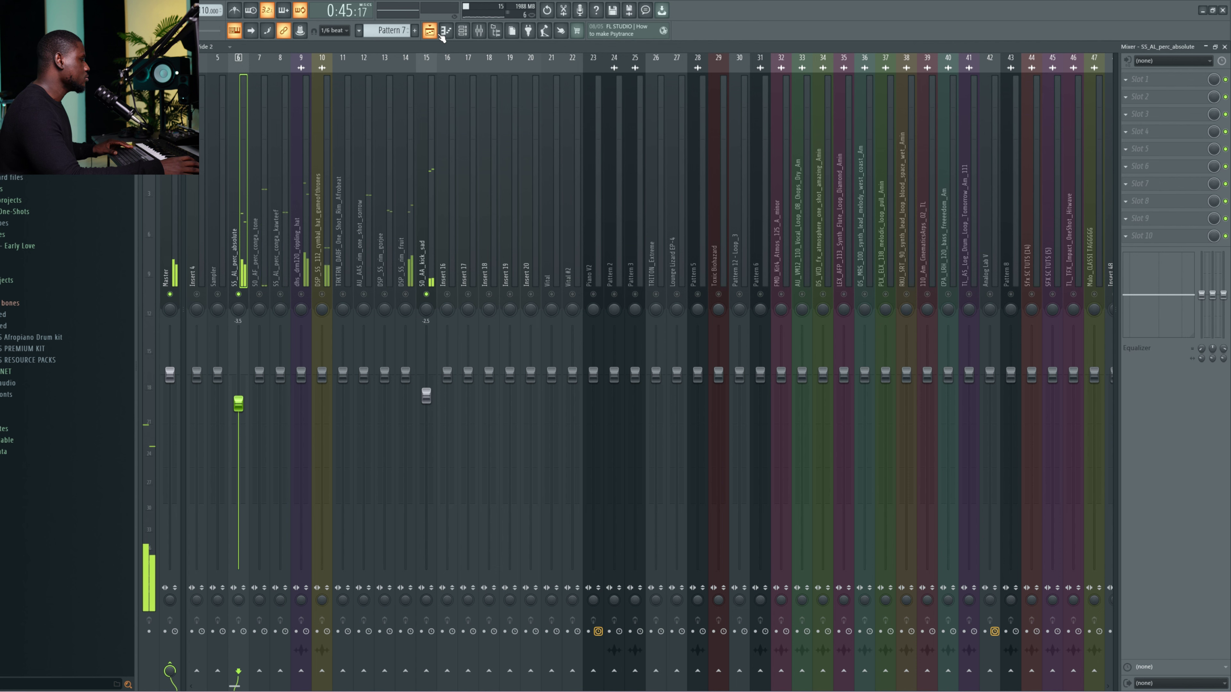
pyautogui.press('space')
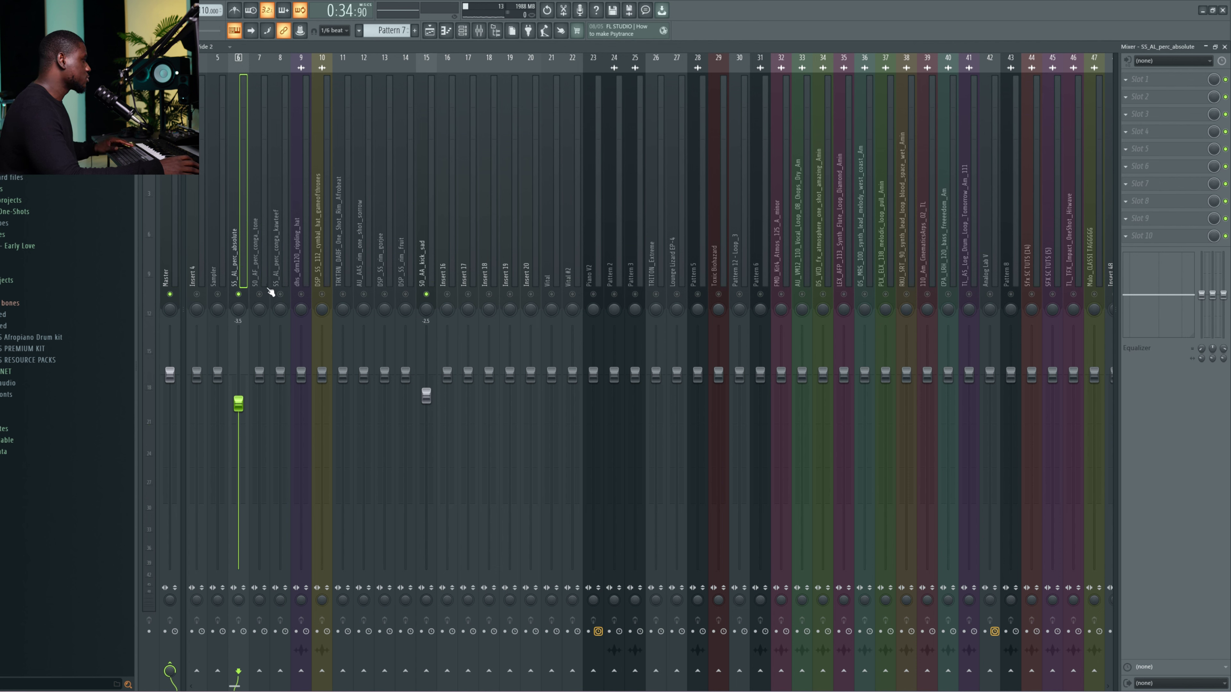
# - Unmute the conga tone track and the channel 8 conga, lowering both faders during playback
pyautogui.press('space')
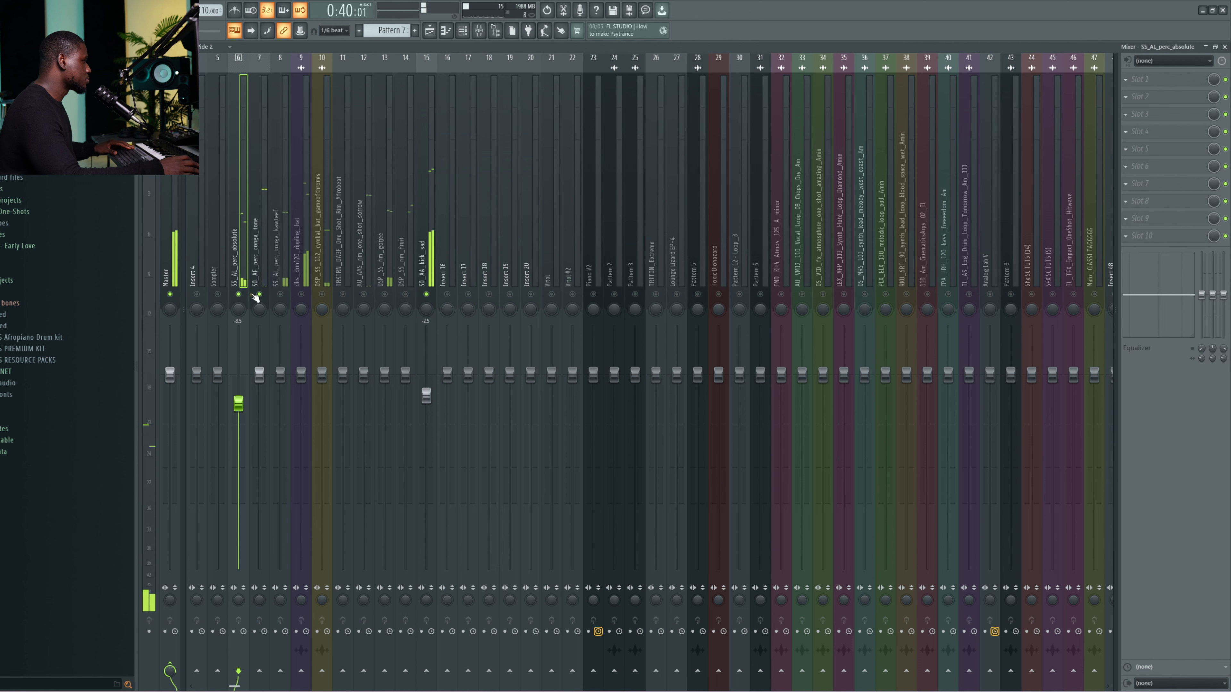
pyautogui.click(259, 294)
pyautogui.moveTo(260, 373); pyautogui.dragTo(260, 411)
pyautogui.click(280, 294)
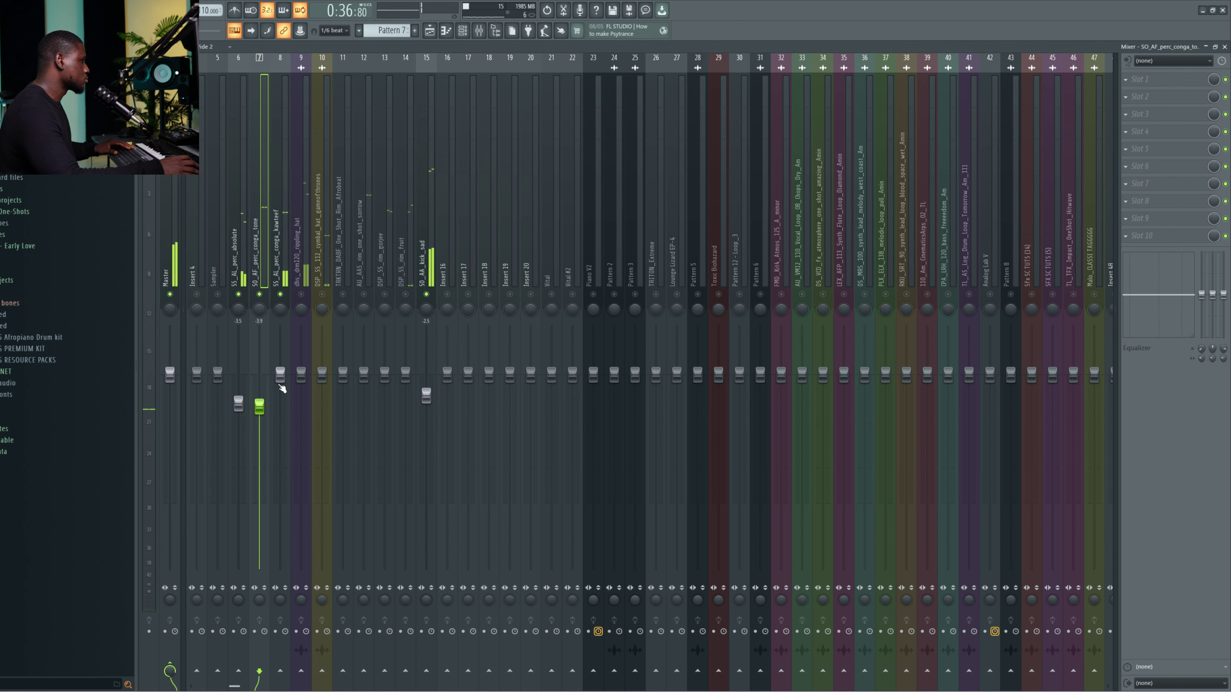
pyautogui.moveTo(281, 375); pyautogui.dragTo(280, 410)
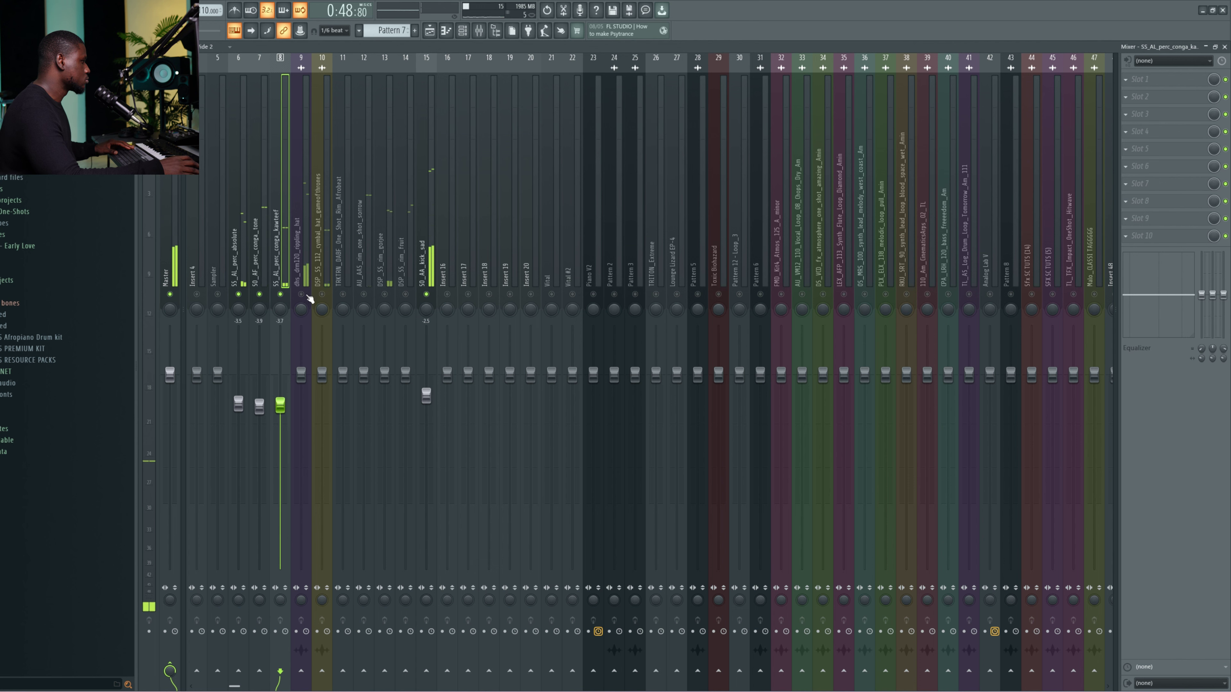
# - Unmute and lower the rippling hat and cymbal tracks, then turn the rim sorrow track down to about -5.2
pyautogui.click(302, 294)
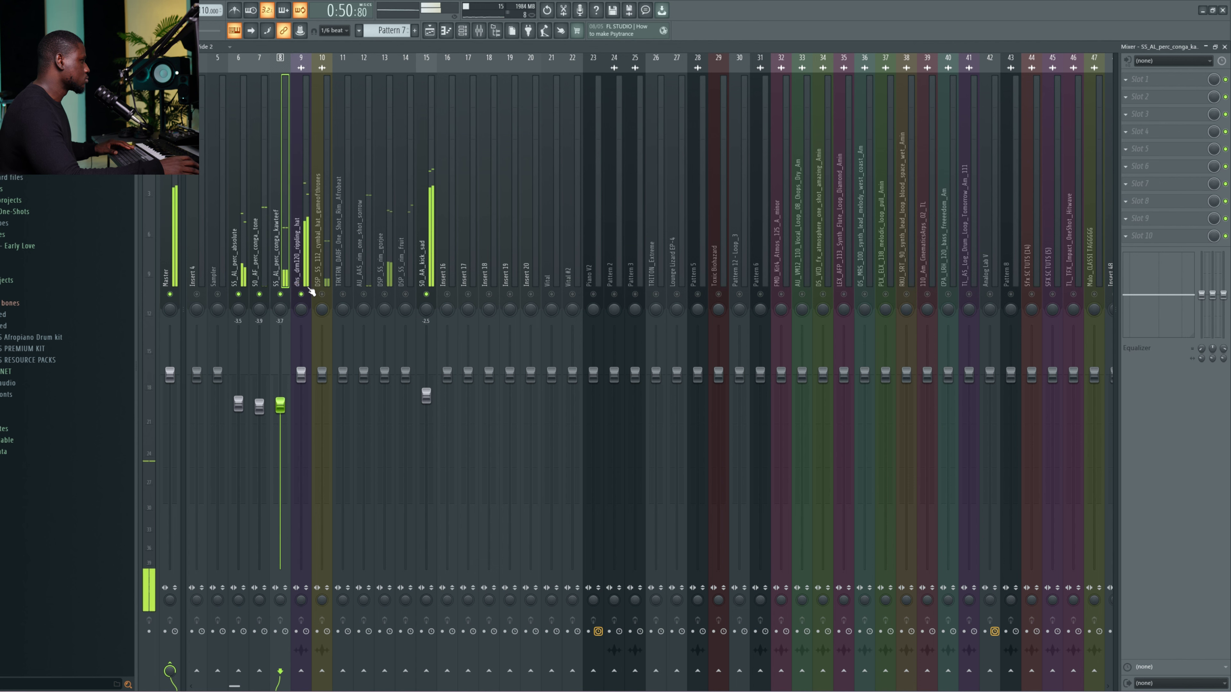
pyautogui.click(301, 372)
pyautogui.moveTo(301, 373); pyautogui.dragTo(301, 413)
pyautogui.click(324, 294)
pyautogui.moveTo(322, 373); pyautogui.dragTo(322, 424)
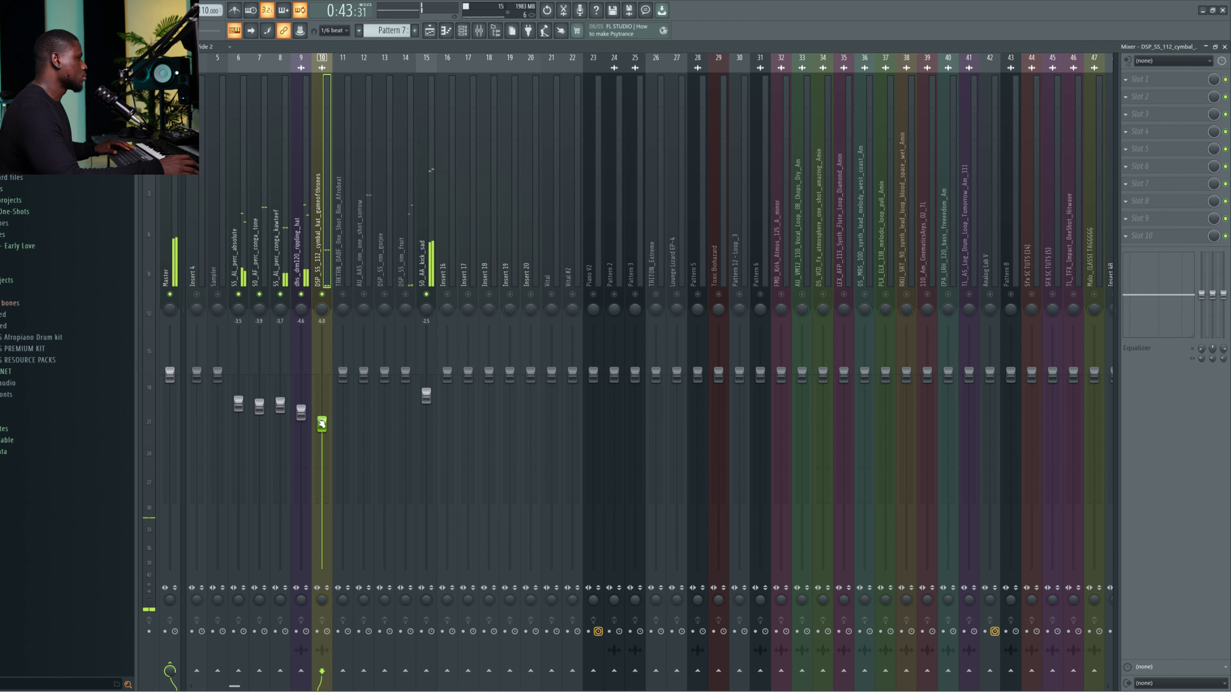
pyautogui.click(365, 271)
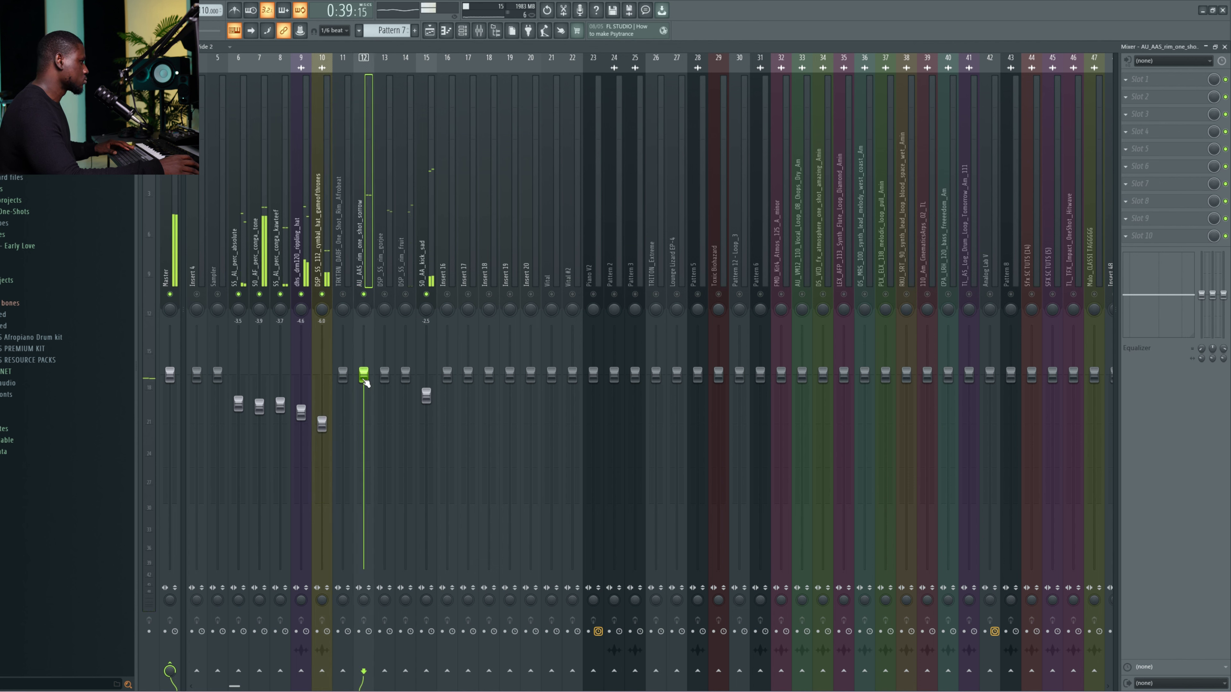
pyautogui.moveTo(364, 380); pyautogui.dragTo(364, 416)
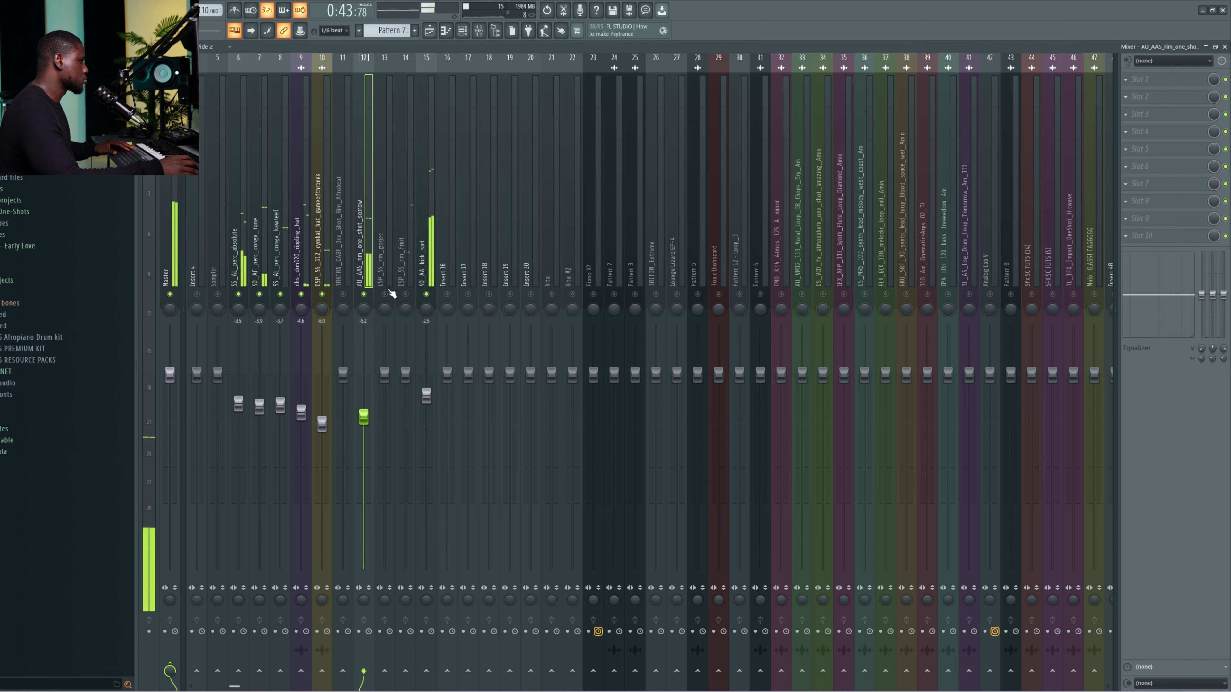
# - Unmute the DSP_SS_rim_gorjee and DSP_SS_rim_fruit tracks and lower both faders
pyautogui.click(388, 291)
pyautogui.click(380, 392)
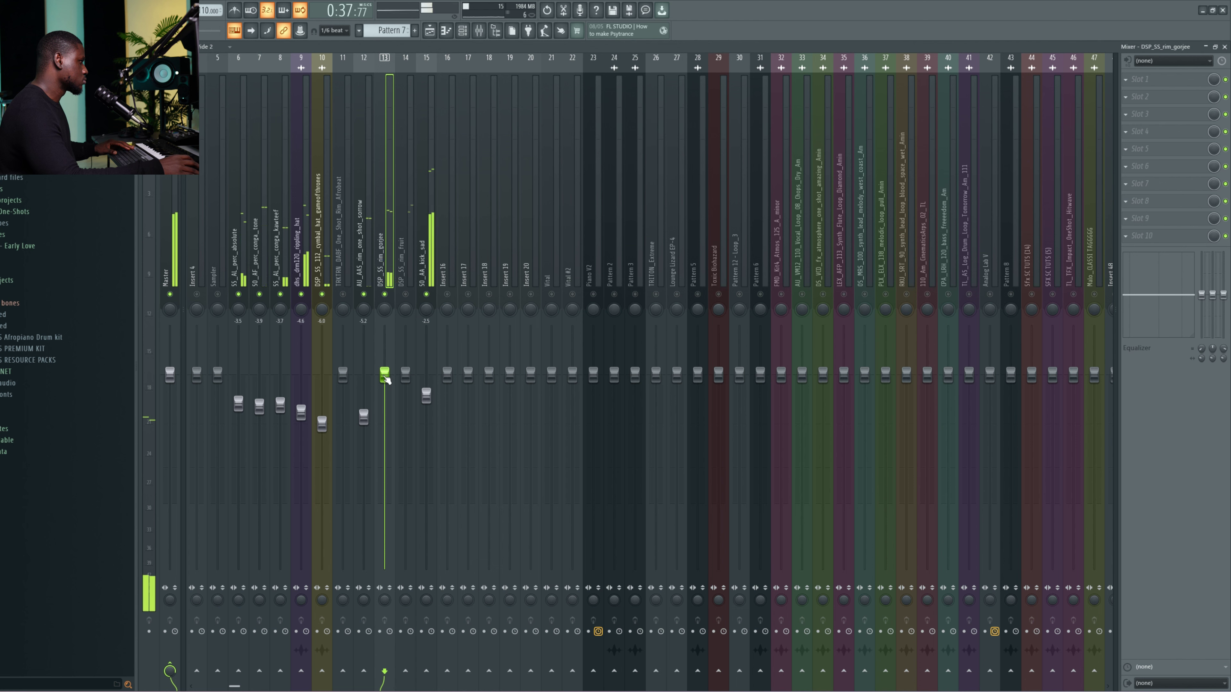
pyautogui.moveTo(385, 379); pyautogui.dragTo(386, 429)
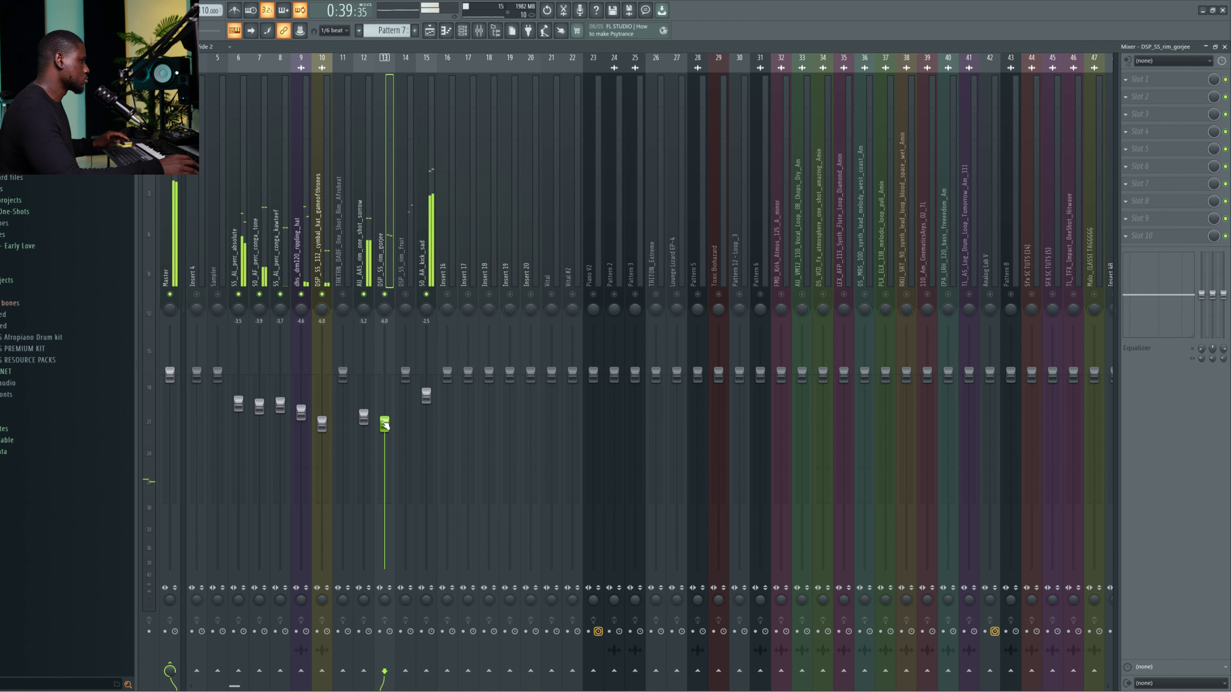
pyautogui.moveTo(386, 425); pyautogui.dragTo(386, 425)
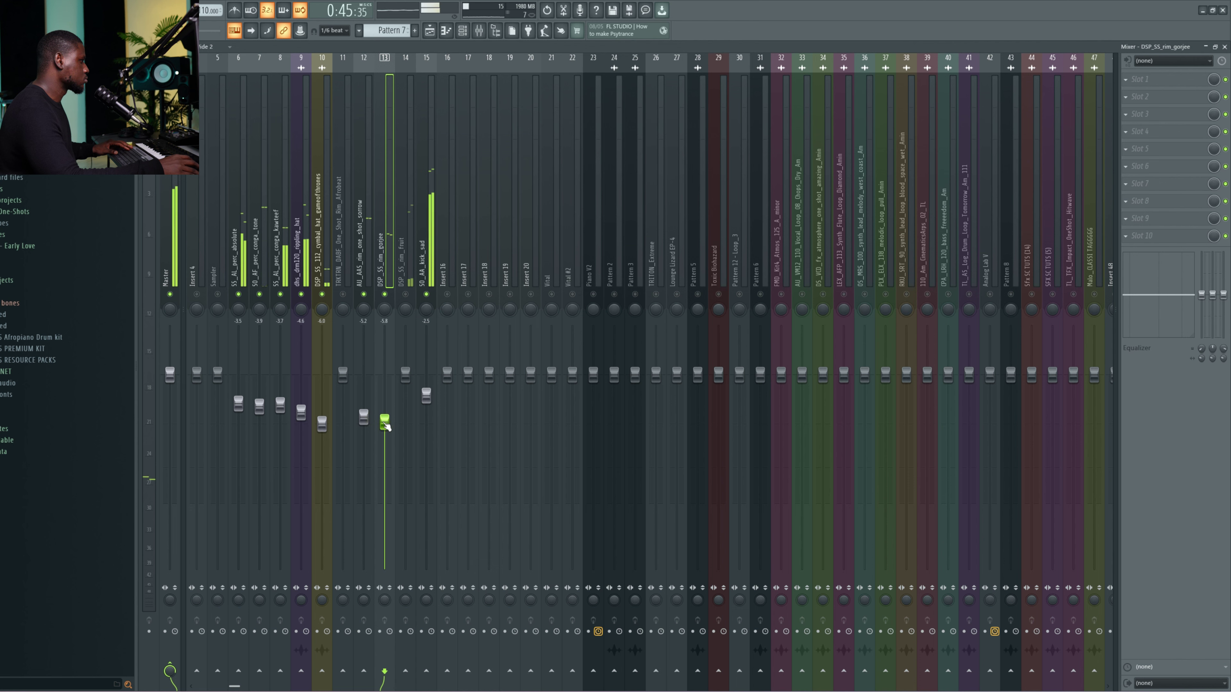
pyautogui.click(402, 293)
pyautogui.click(402, 274)
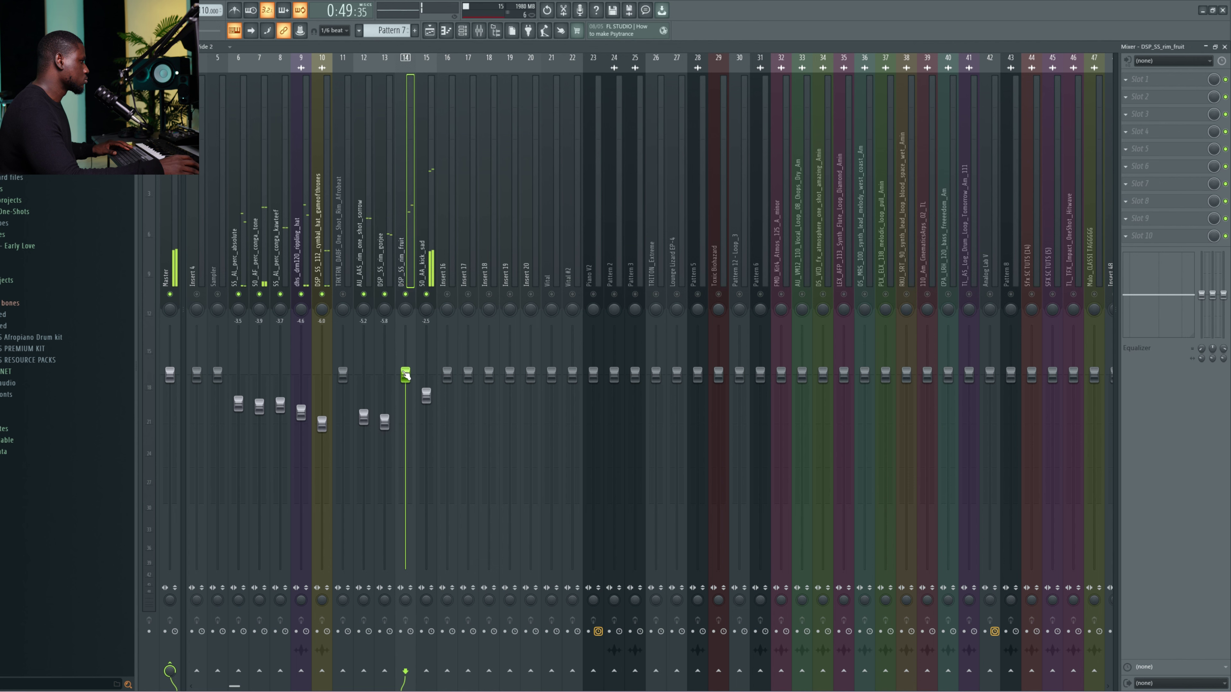
pyautogui.moveTo(405, 375)
pyautogui.mouseDown()
pyautogui.moveTo(406, 514)
pyautogui.moveTo(406, 394)
pyautogui.mouseUp()
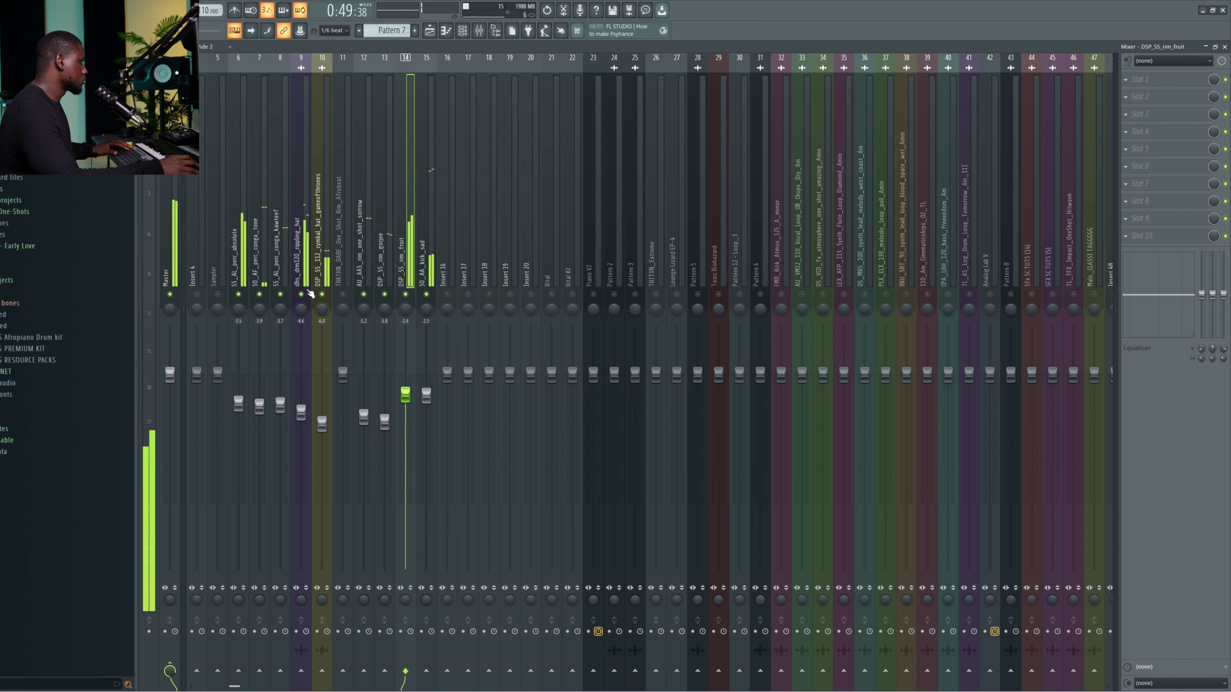
# - Fine-tune the cymbal channel's level slightly
pyautogui.click(309, 263)
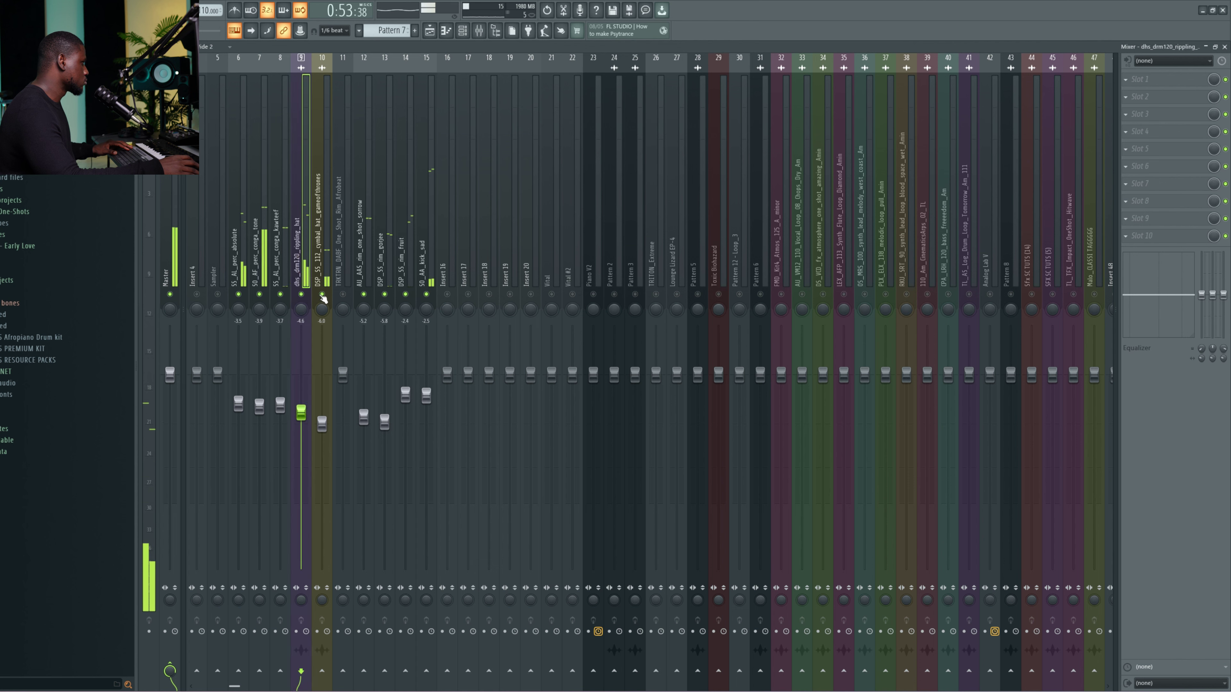
pyautogui.moveTo(322, 424); pyautogui.dragTo(322, 428)
pyautogui.click(342, 293)
# - Open the hat loop stream's mixer insert from the Playlist and set its fader to -3.3 dB
pyautogui.press('F5')
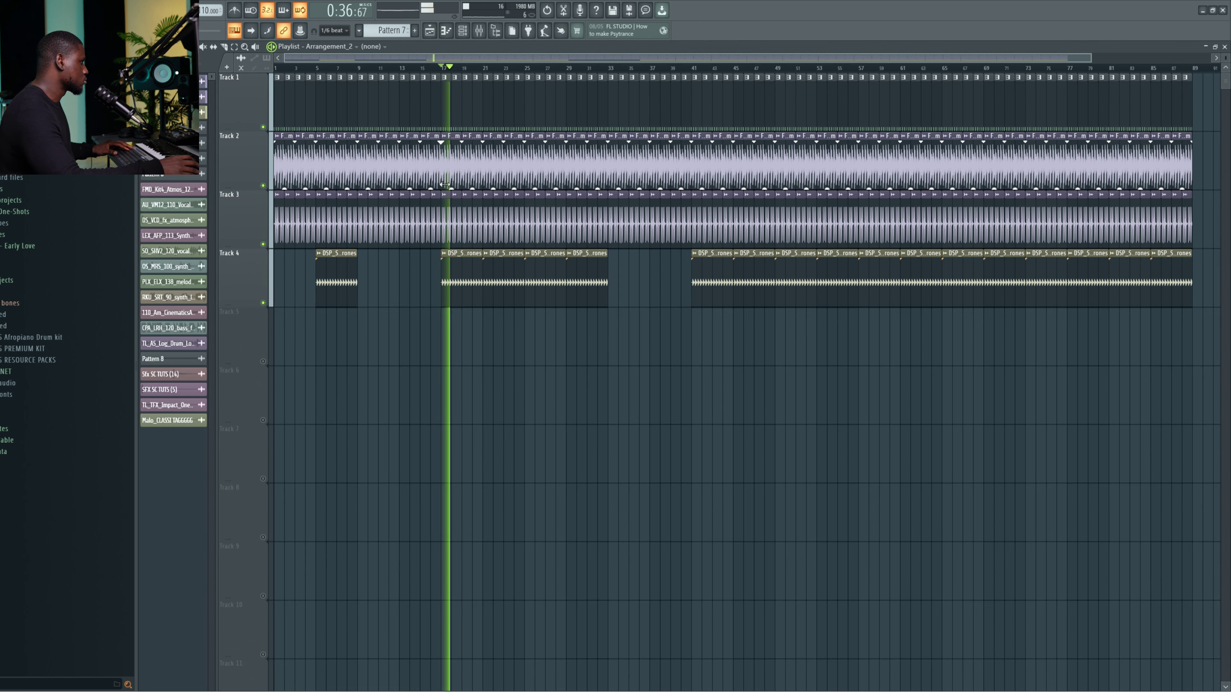
pyautogui.doubleClick(474, 177)
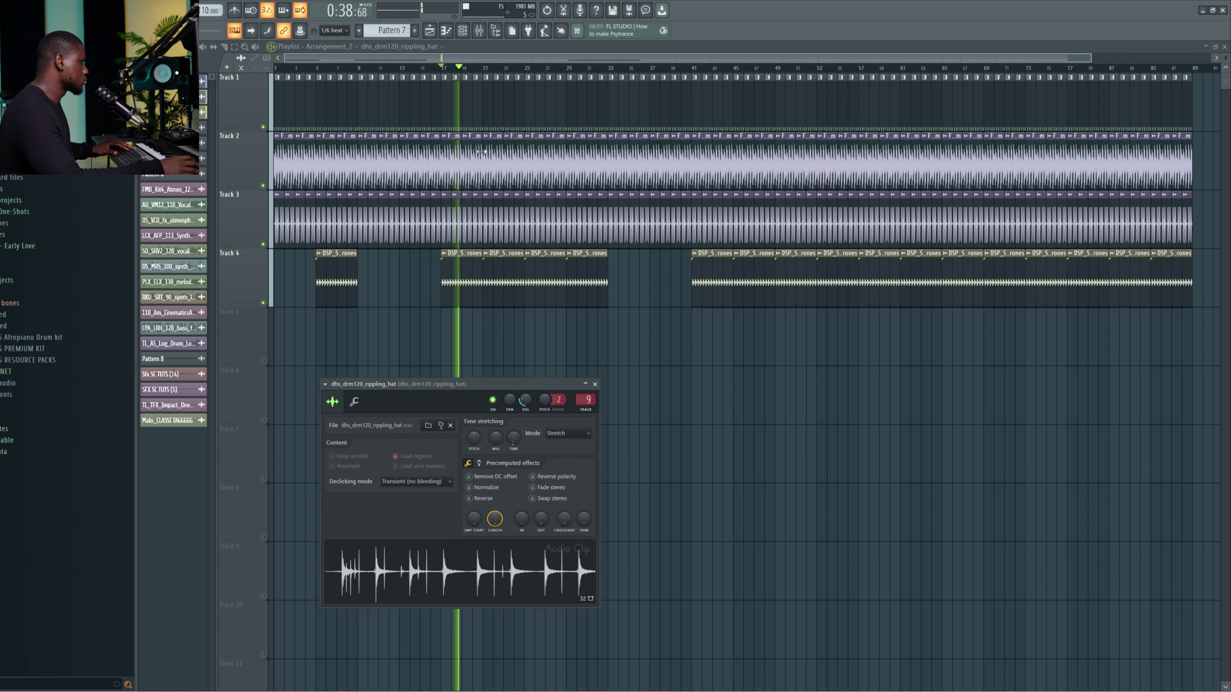
pyautogui.doubleClick(474, 177)
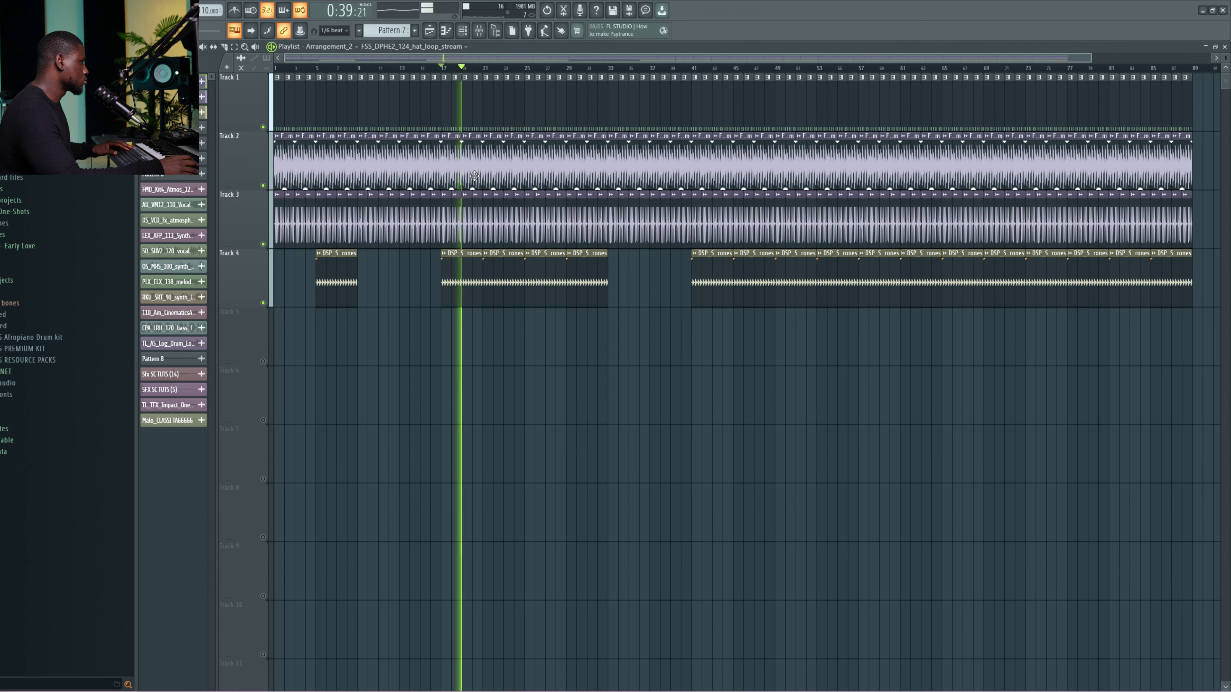
pyautogui.click(481, 33)
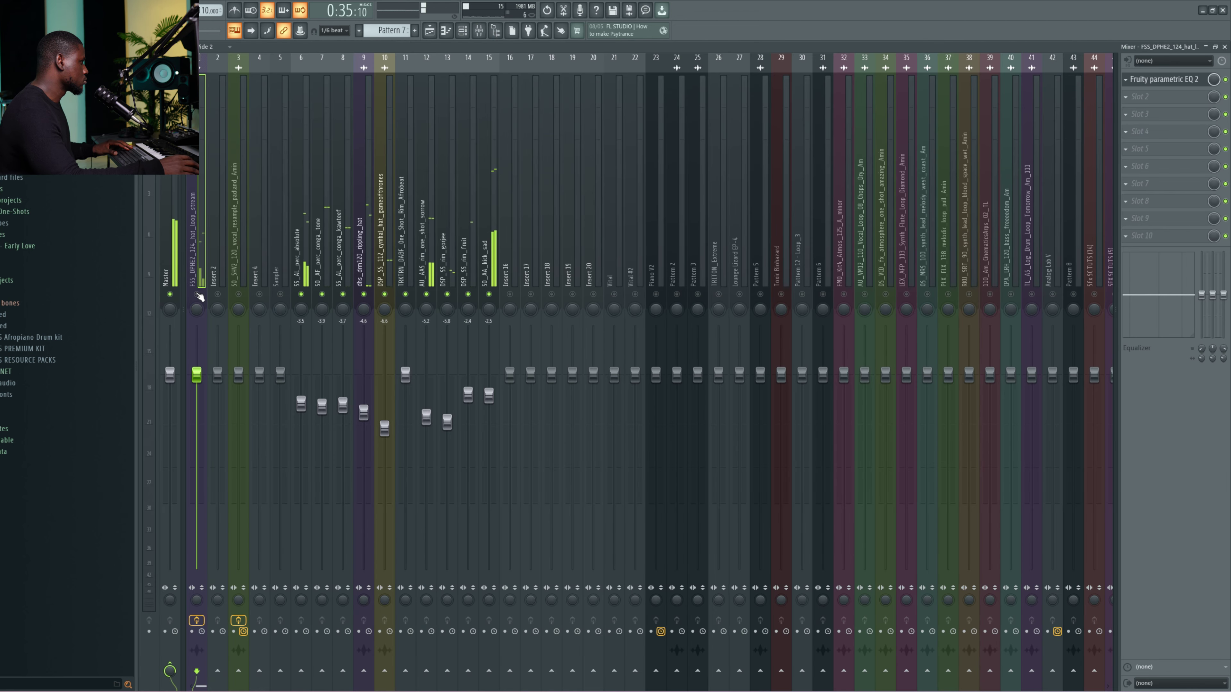
pyautogui.moveTo(197, 375); pyautogui.dragTo(197, 400)
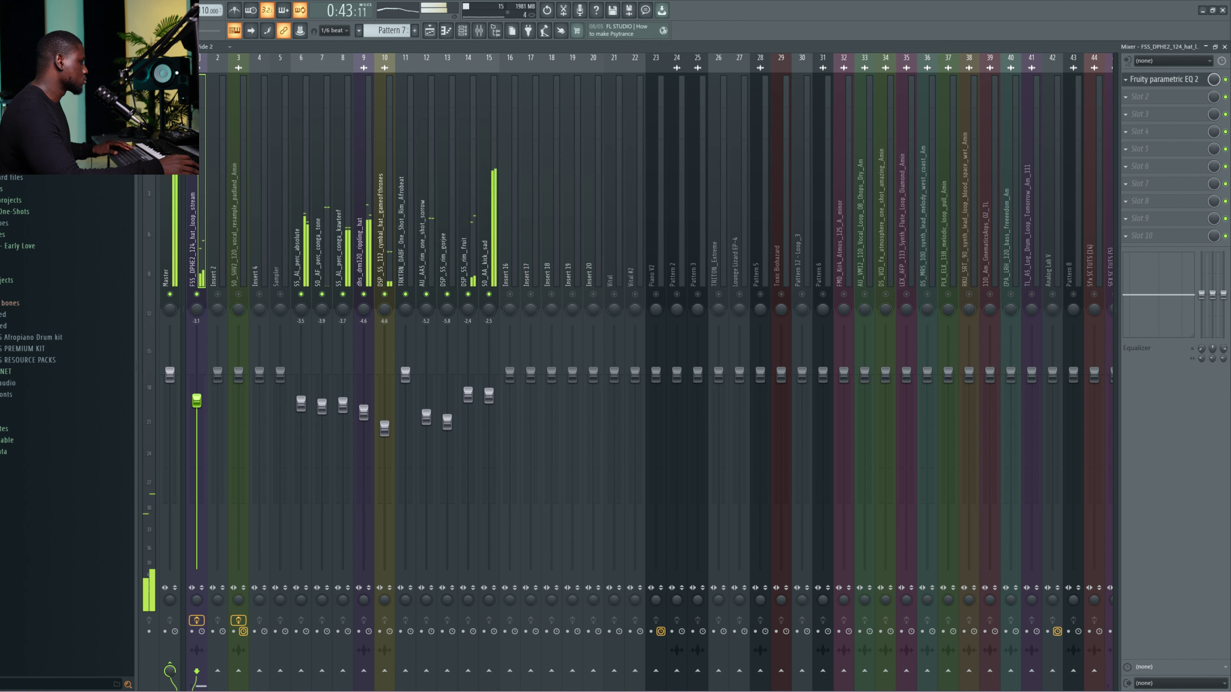
pyautogui.moveTo(197, 400); pyautogui.dragTo(200, 407)
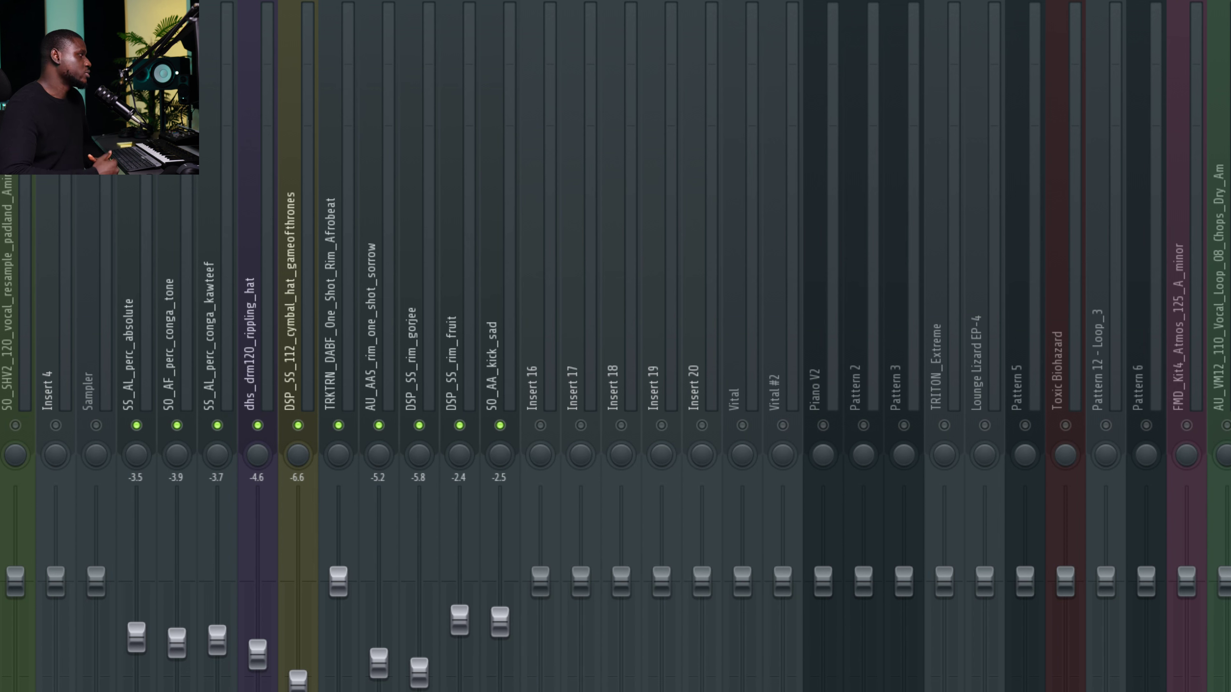
# - Select the SO_AA_kick_sad insert, start playback and move its Fruity parametric EQ 2 window into view
pyautogui.click(504, 331)
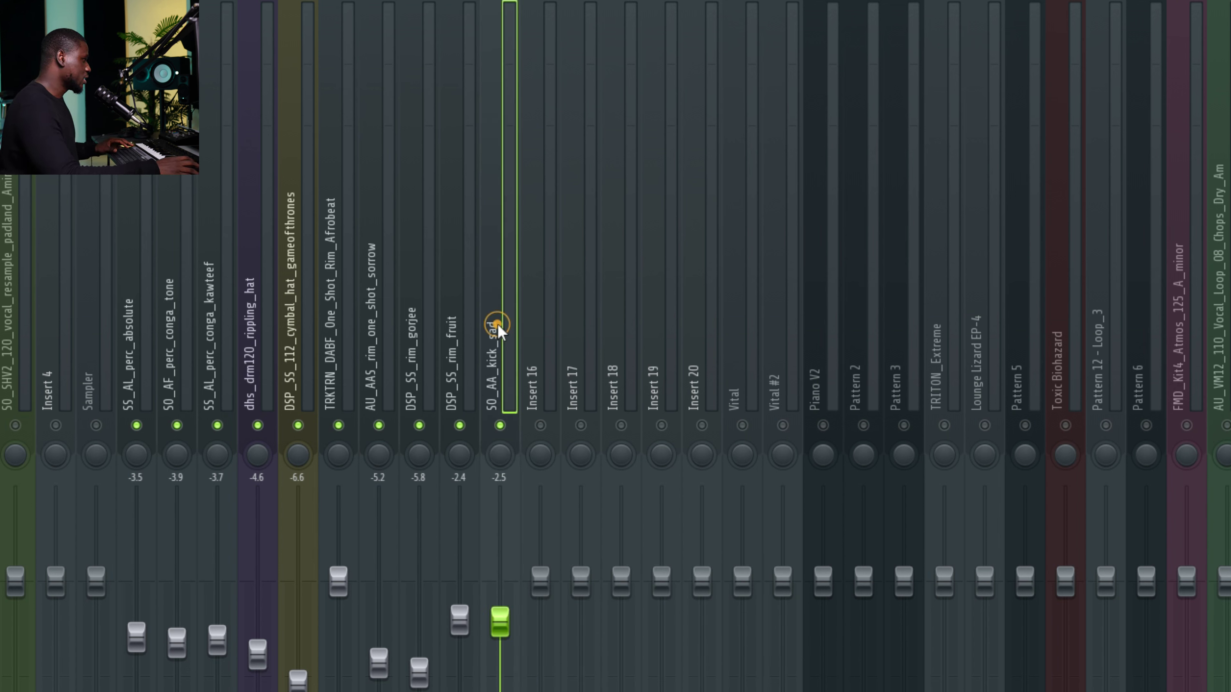
pyautogui.press('space')
pyautogui.press('space')
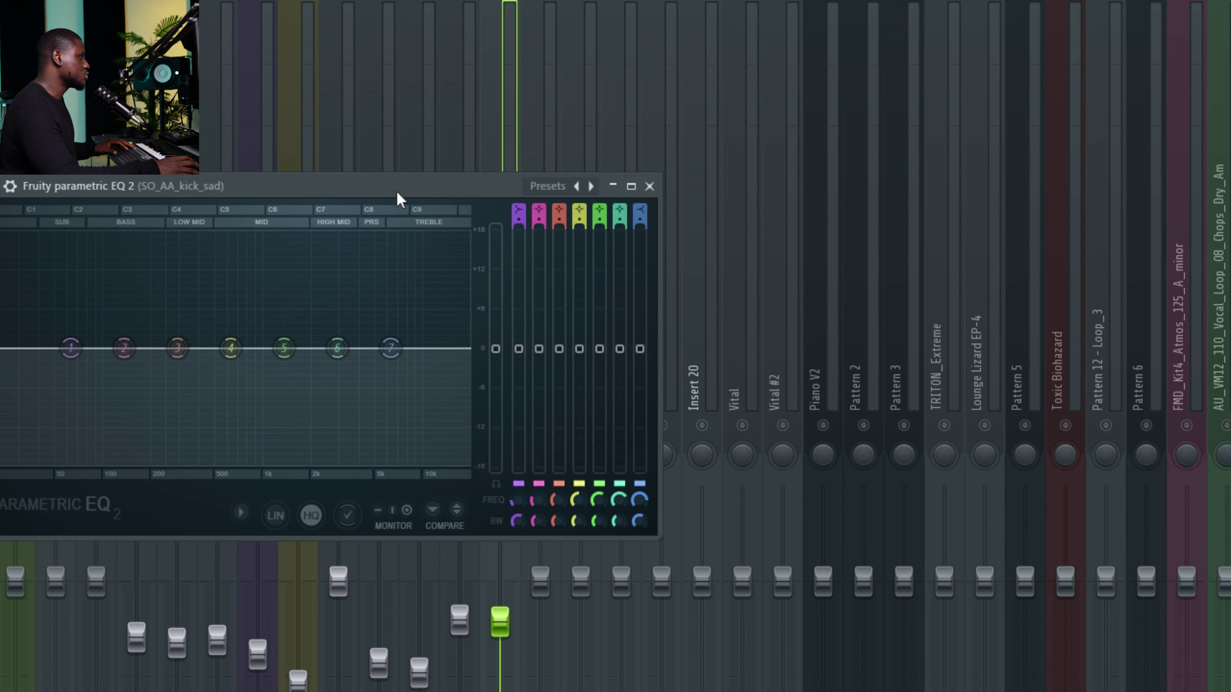
pyautogui.moveTo(397, 196); pyautogui.dragTo(637, 71)
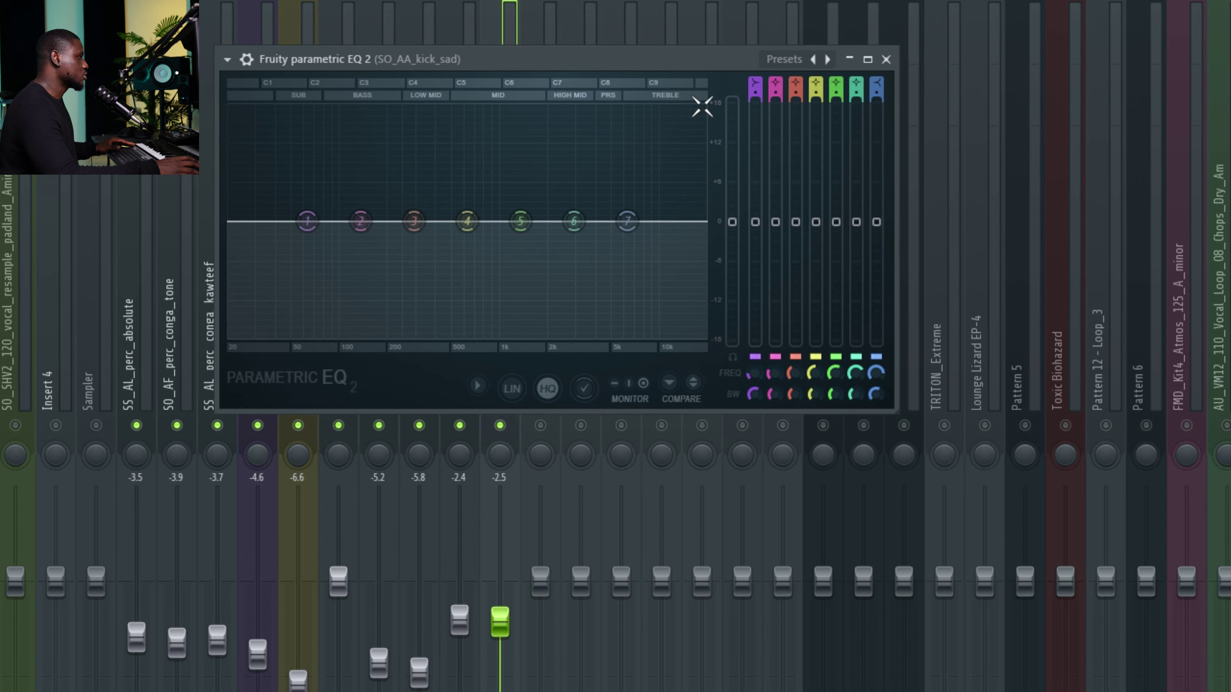
# - Move EQ band 1 to the lowest frequencies and make it a Steep 8 high-pass filter
pyautogui.moveTo(311, 223); pyautogui.dragTo(274, 233)
pyautogui.rightClick(265, 230)
pyautogui.click(298, 283)
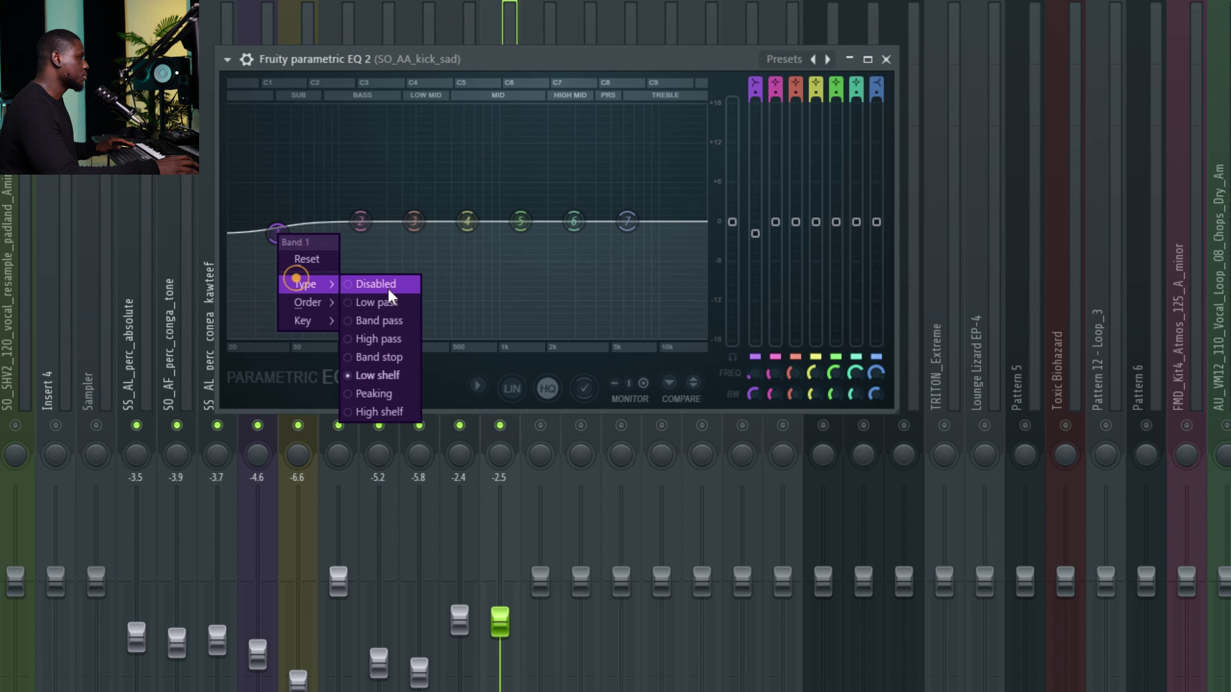
pyautogui.click(411, 342)
pyautogui.rightClick(277, 220)
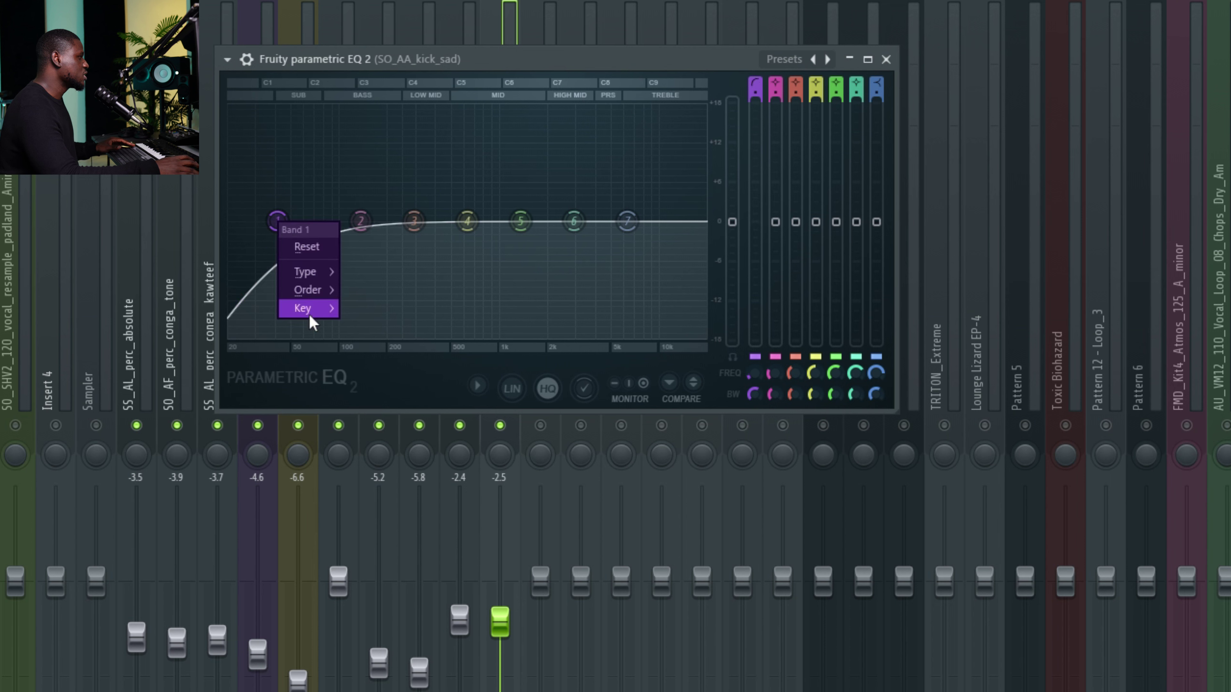
pyautogui.click(316, 290)
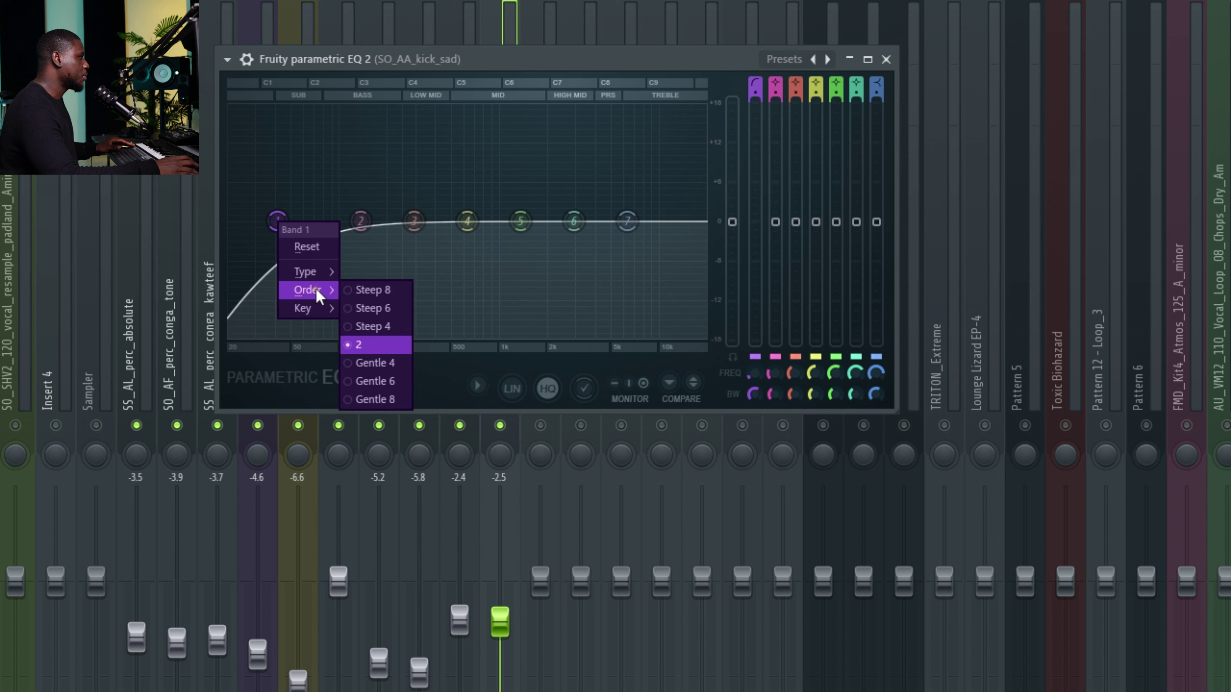
pyautogui.click(362, 287)
pyautogui.click(359, 292)
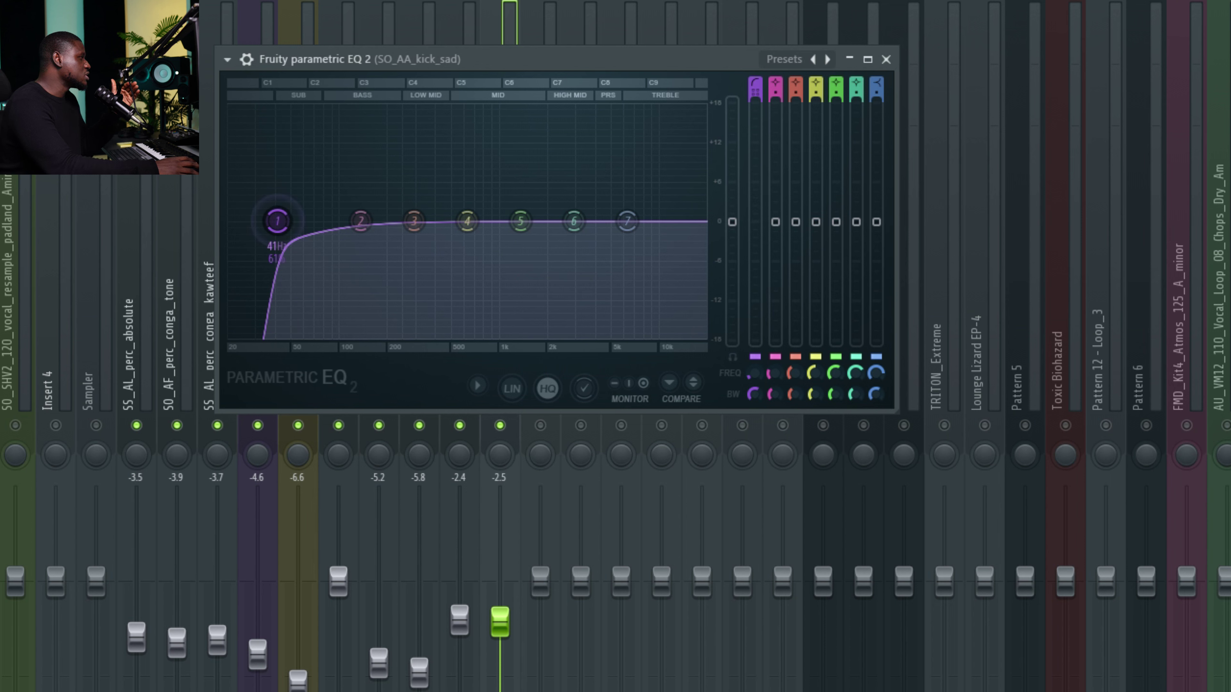
# - Lower the high-pass cutoff to about 33 Hz and play to hear the filtered kick
pyautogui.moveTo(278, 221); pyautogui.dragTo(272, 221)
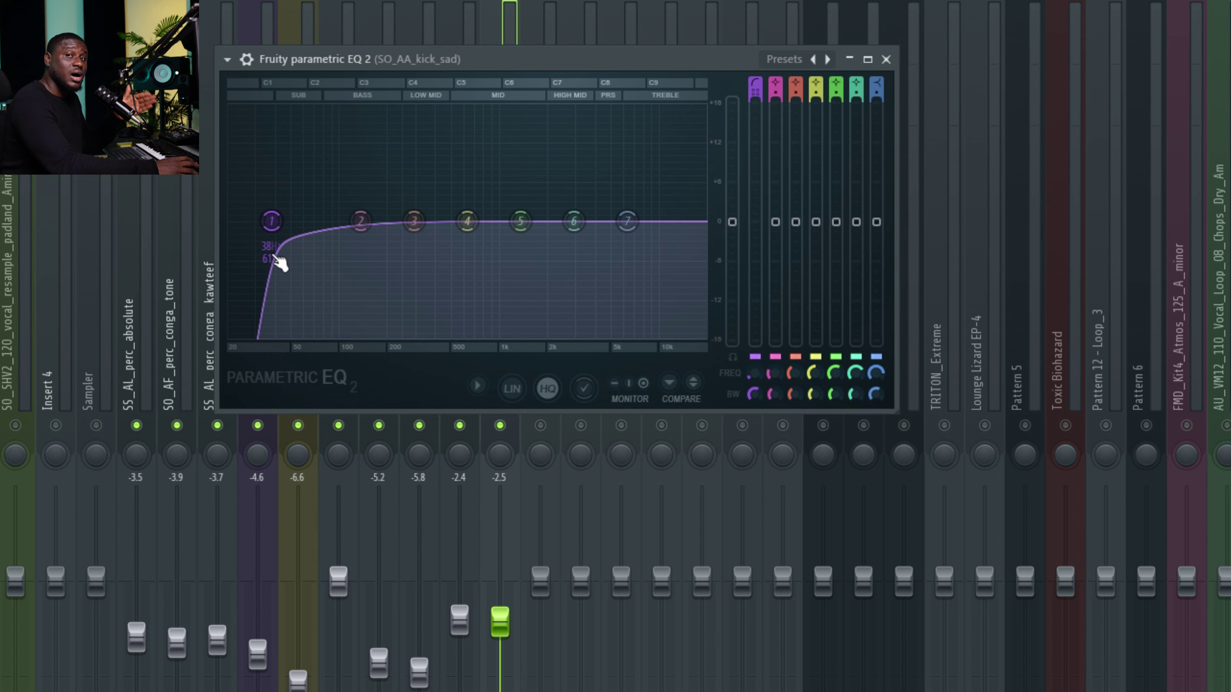
pyautogui.moveTo(272, 221); pyautogui.dragTo(267, 221)
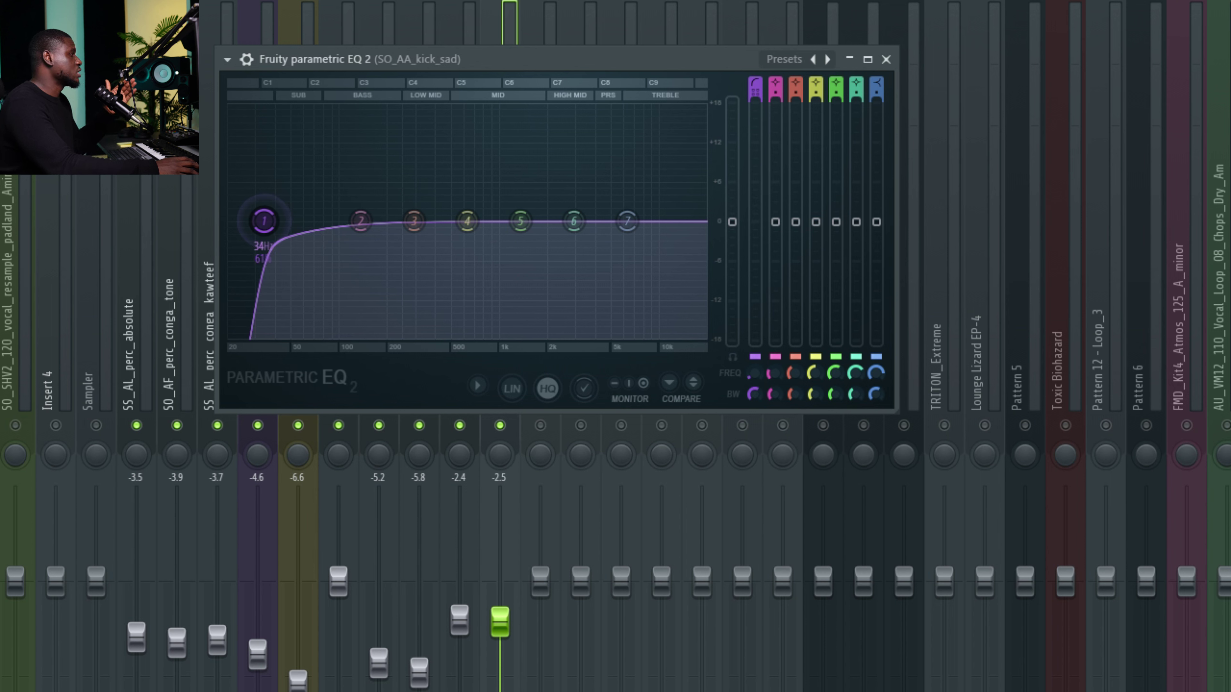
pyautogui.moveTo(264, 221)
pyautogui.mouseDown()
pyautogui.moveTo(249, 221)
pyautogui.moveTo(265, 221)
pyautogui.mouseUp()
pyautogui.press('space')
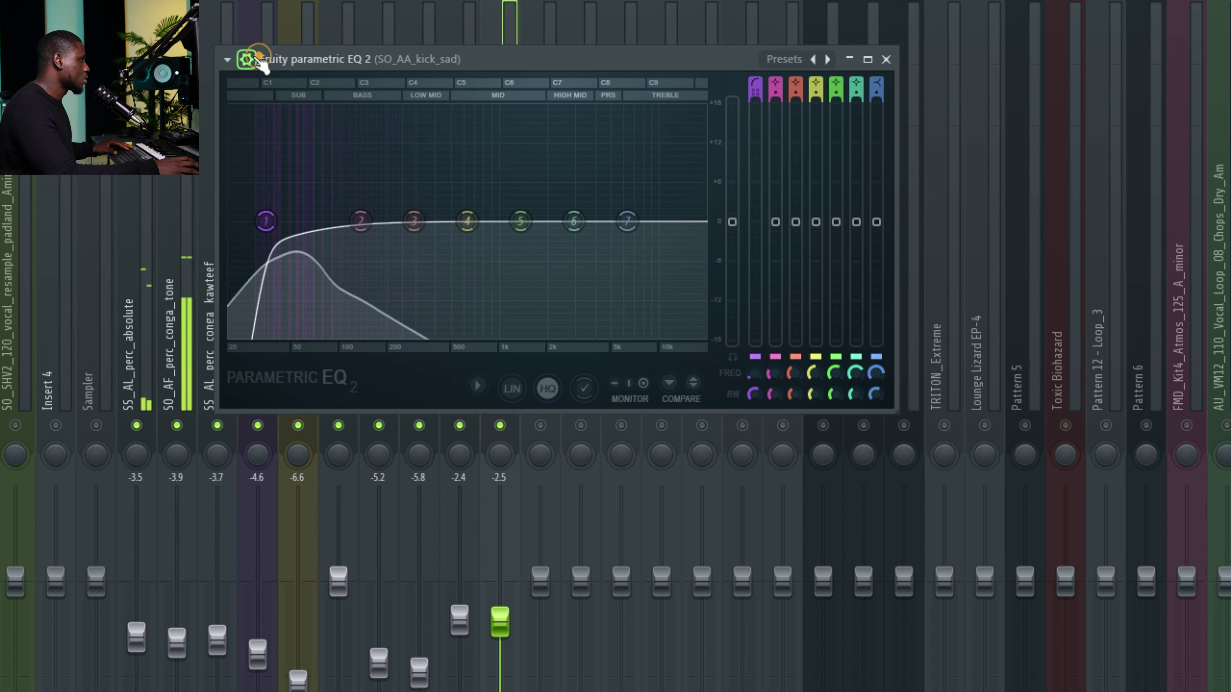
# - Reveal the EQ's bypass and mix settings and move the EQ window aside
pyautogui.click(246, 59)
pyautogui.click(833, 90)
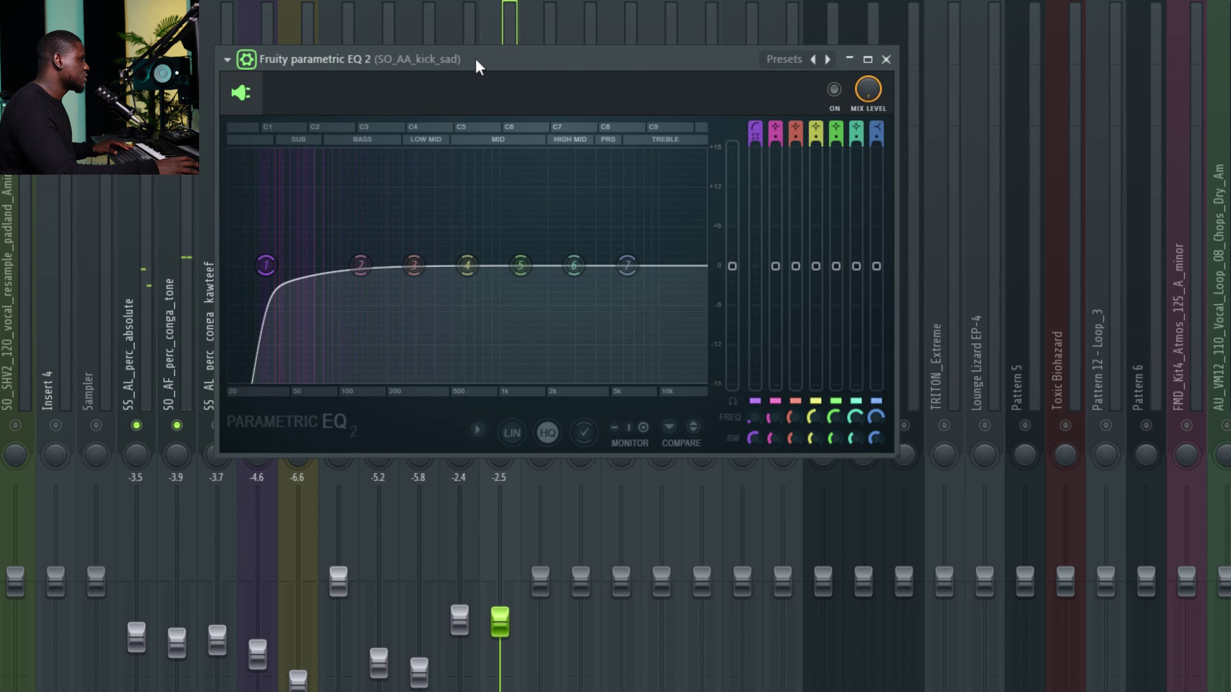
pyautogui.moveTo(479, 66); pyautogui.dragTo(923, 62)
pyautogui.press('Escape')
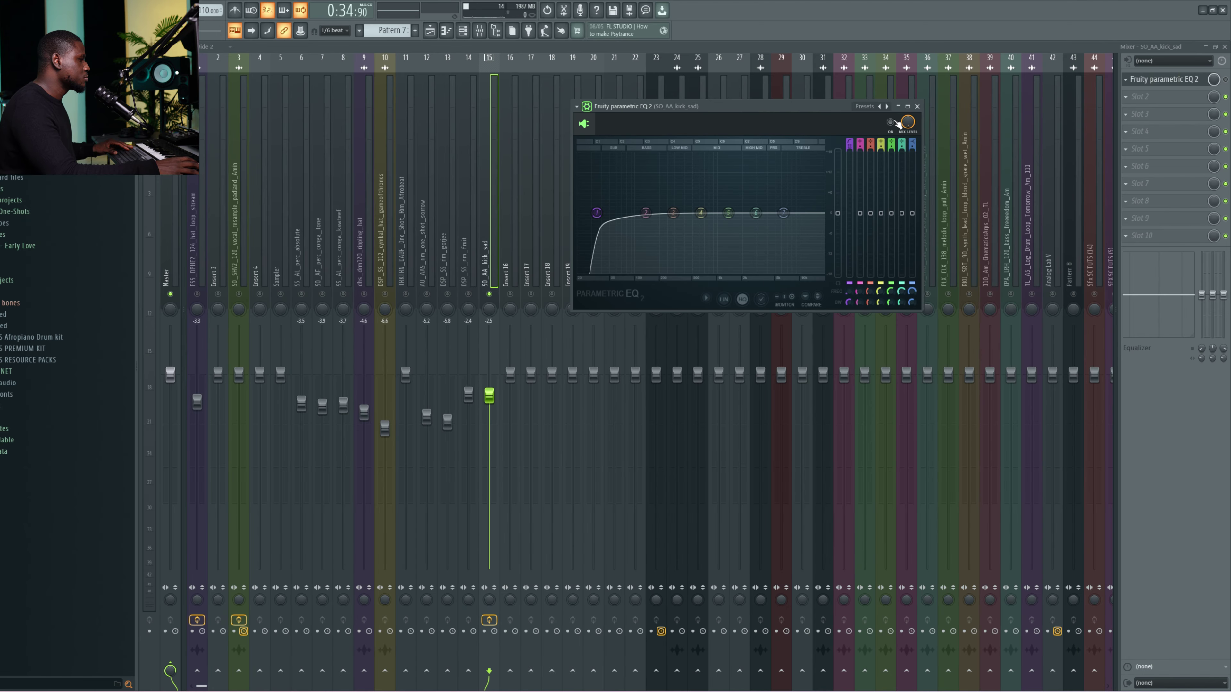
# - Compare the kick with the EQ bypassed and enabled during playback, leaving the EQ on
pyautogui.press('space')
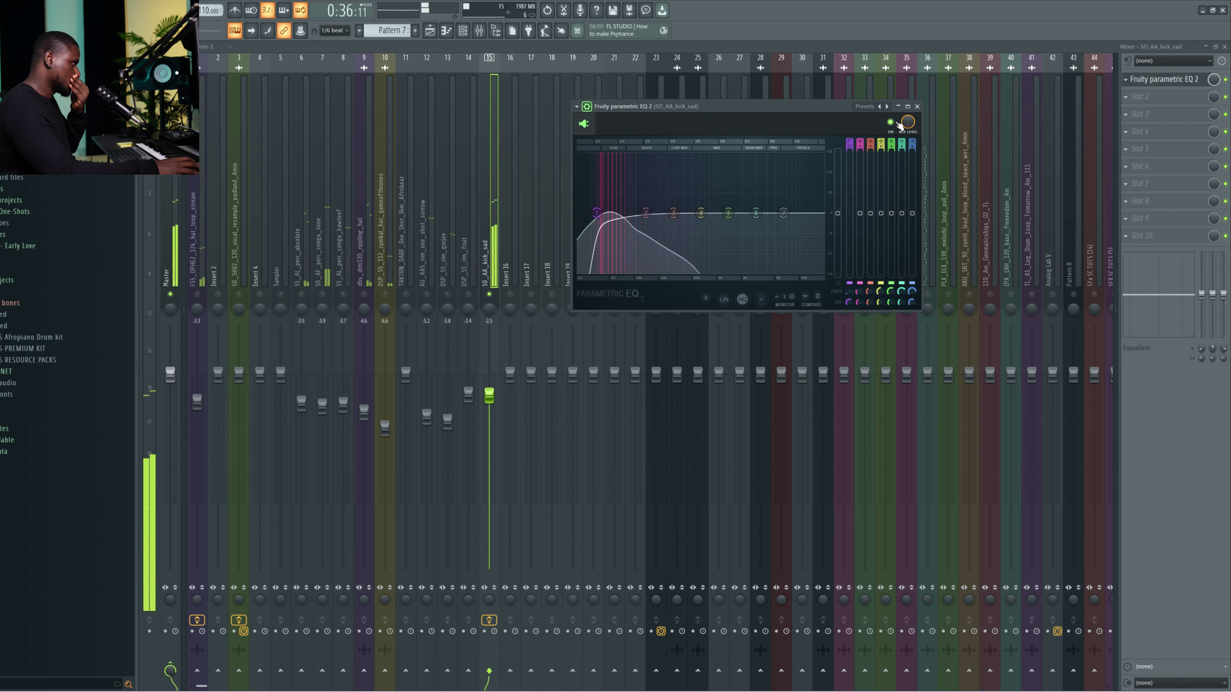
pyautogui.click(890, 122)
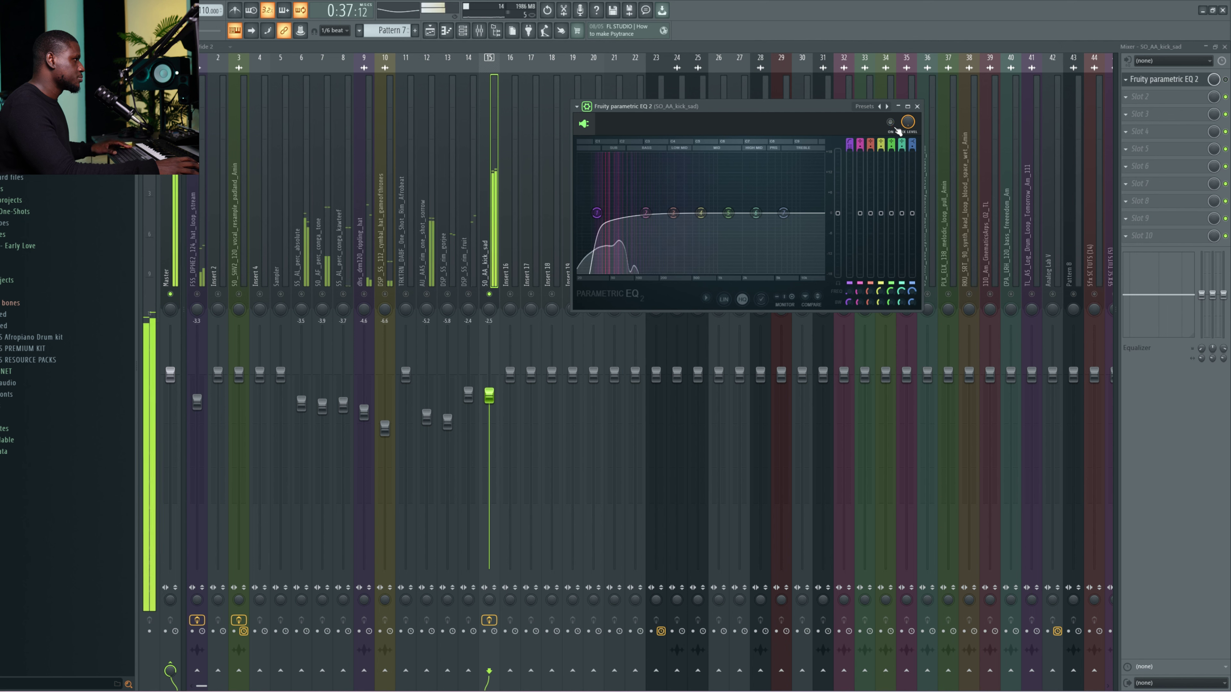
pyautogui.click(894, 126)
pyautogui.click(894, 126)
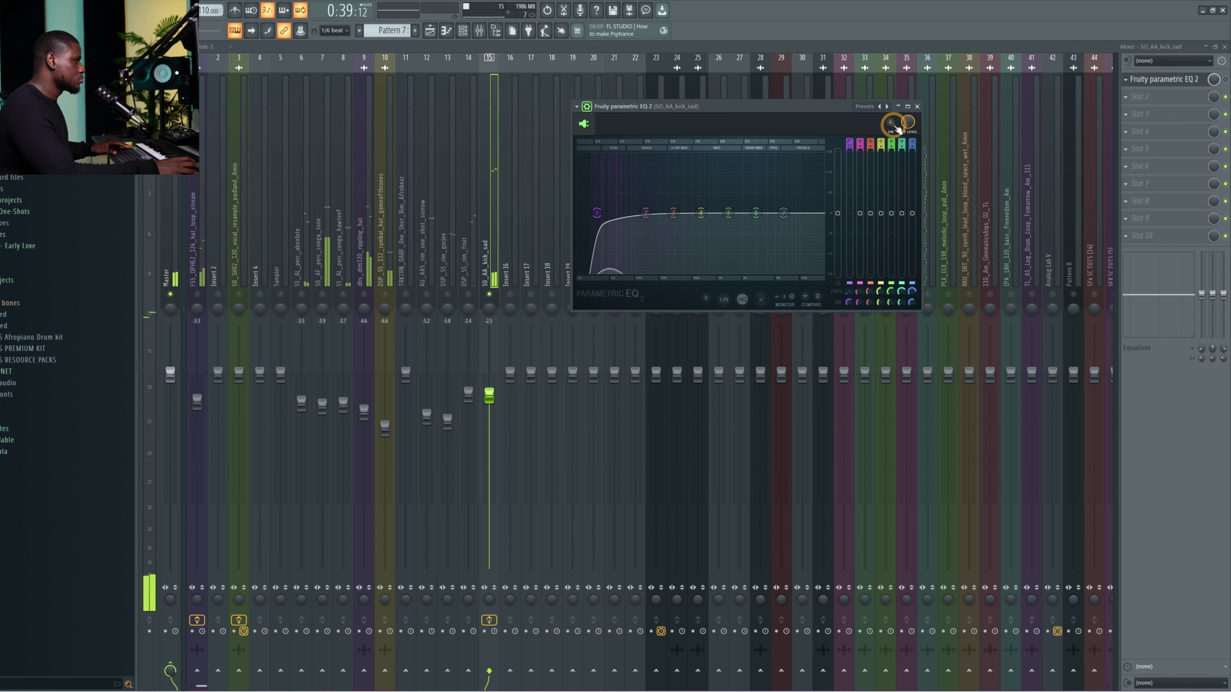
pyautogui.click(897, 128)
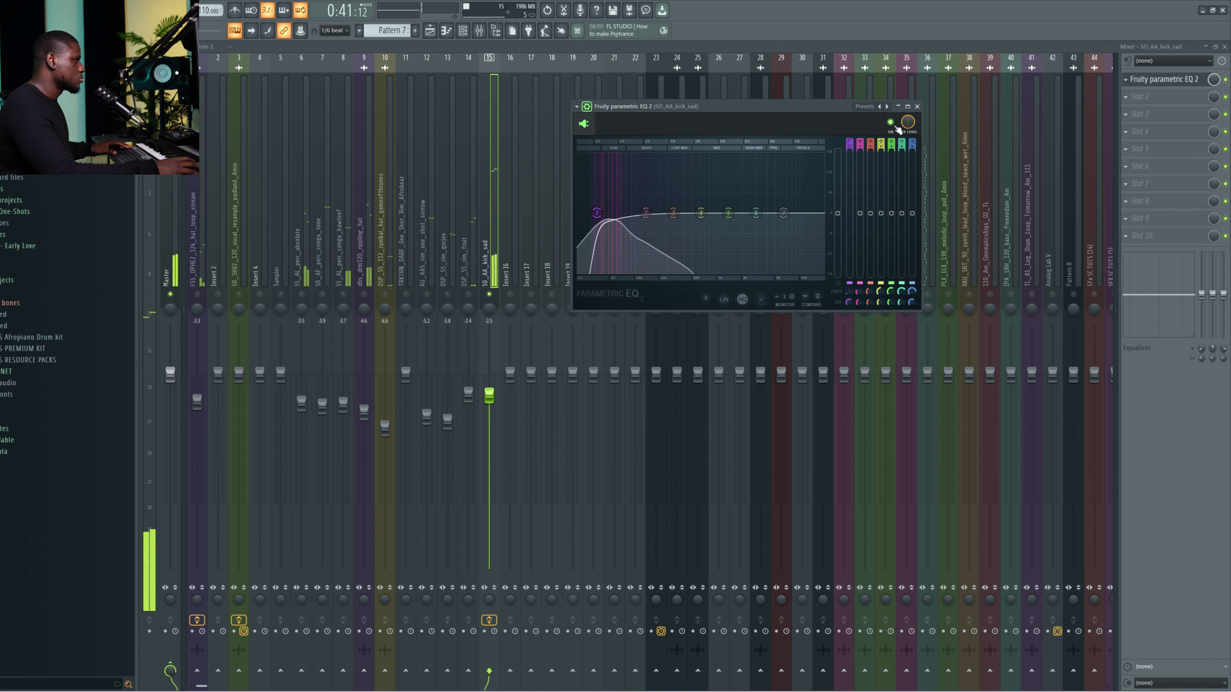
pyautogui.press('space')
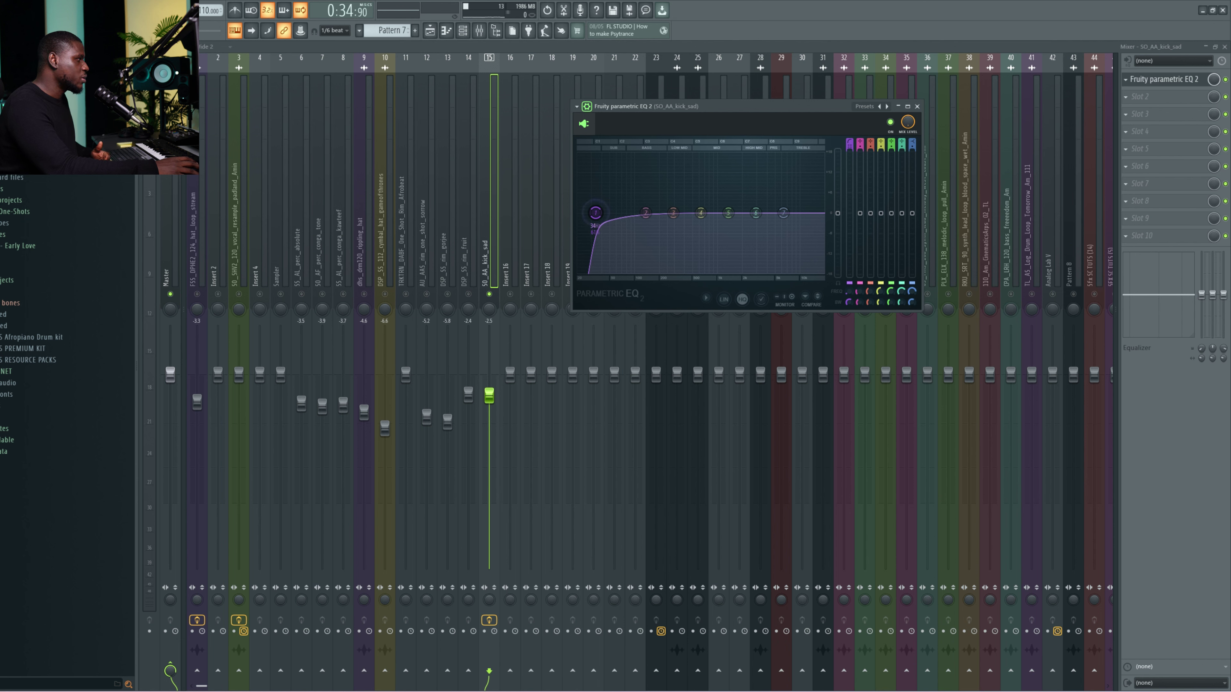
# - A/B the kick EQ by bypassing and re-enabling it during playback, then replay the drums
pyautogui.press('space')
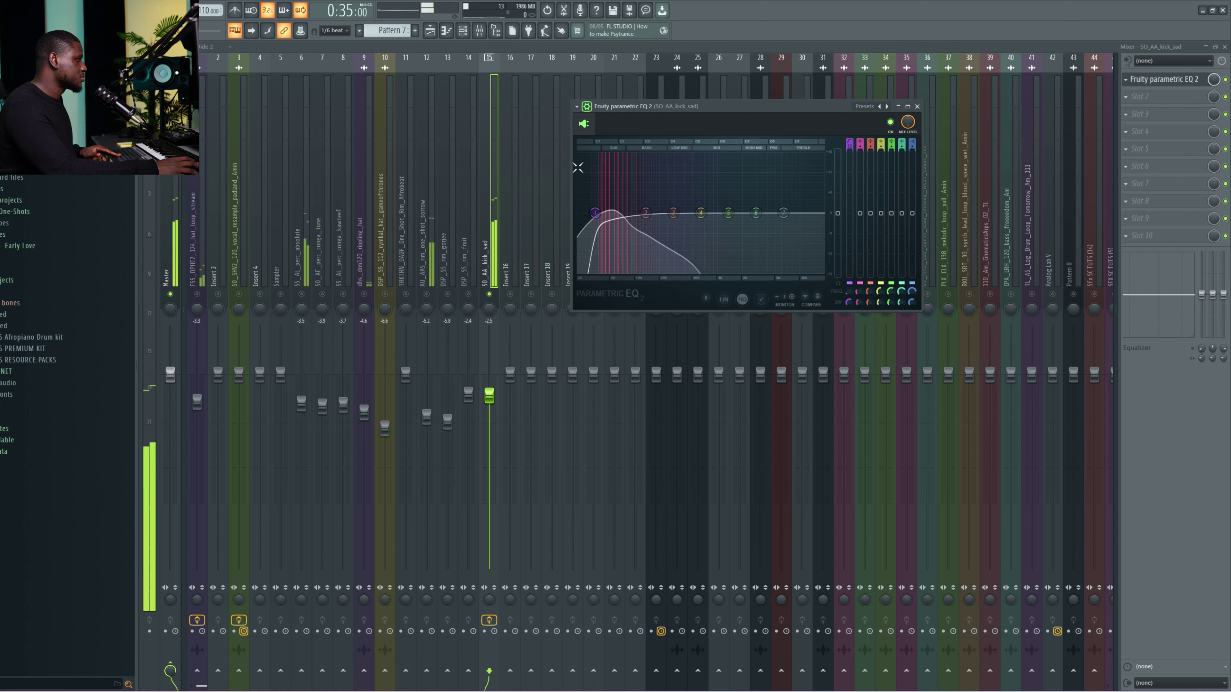
pyautogui.click(890, 122)
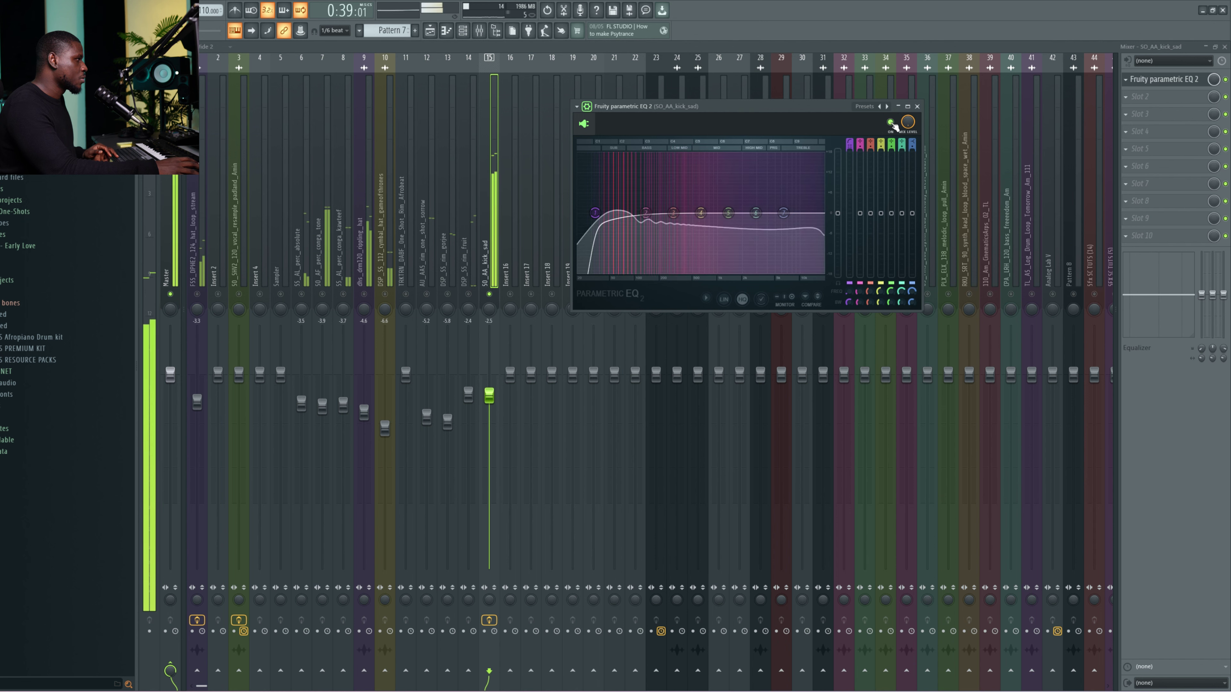
pyautogui.click(891, 122)
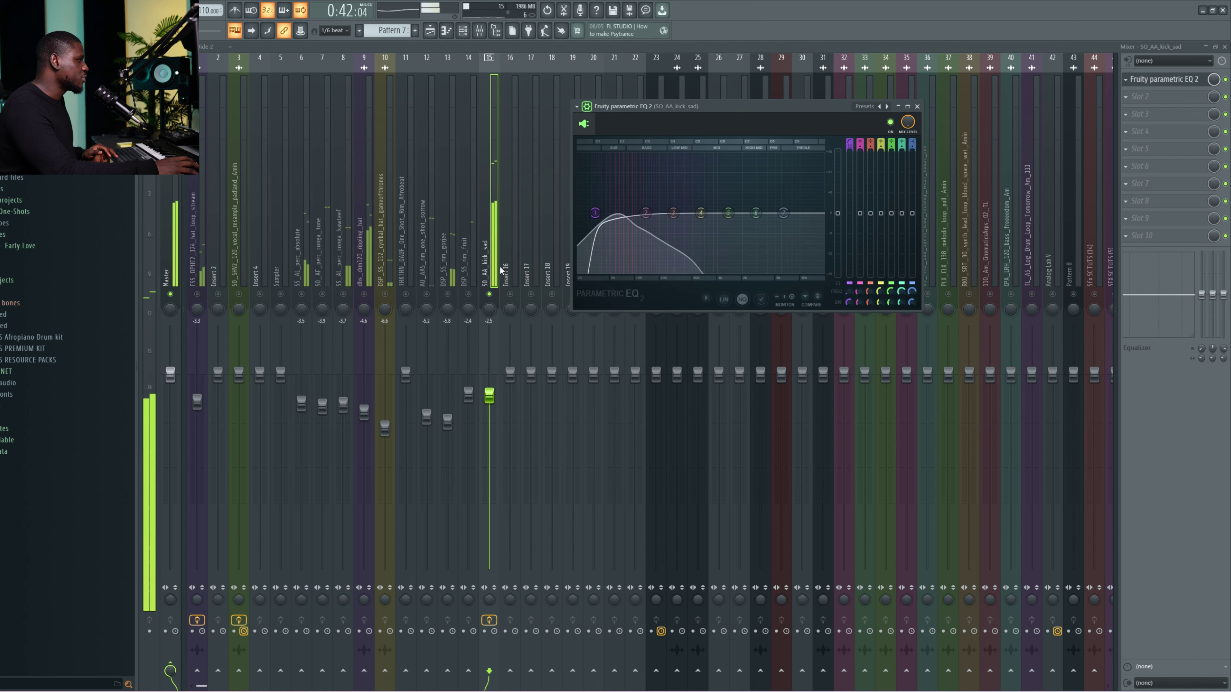
pyautogui.press('space')
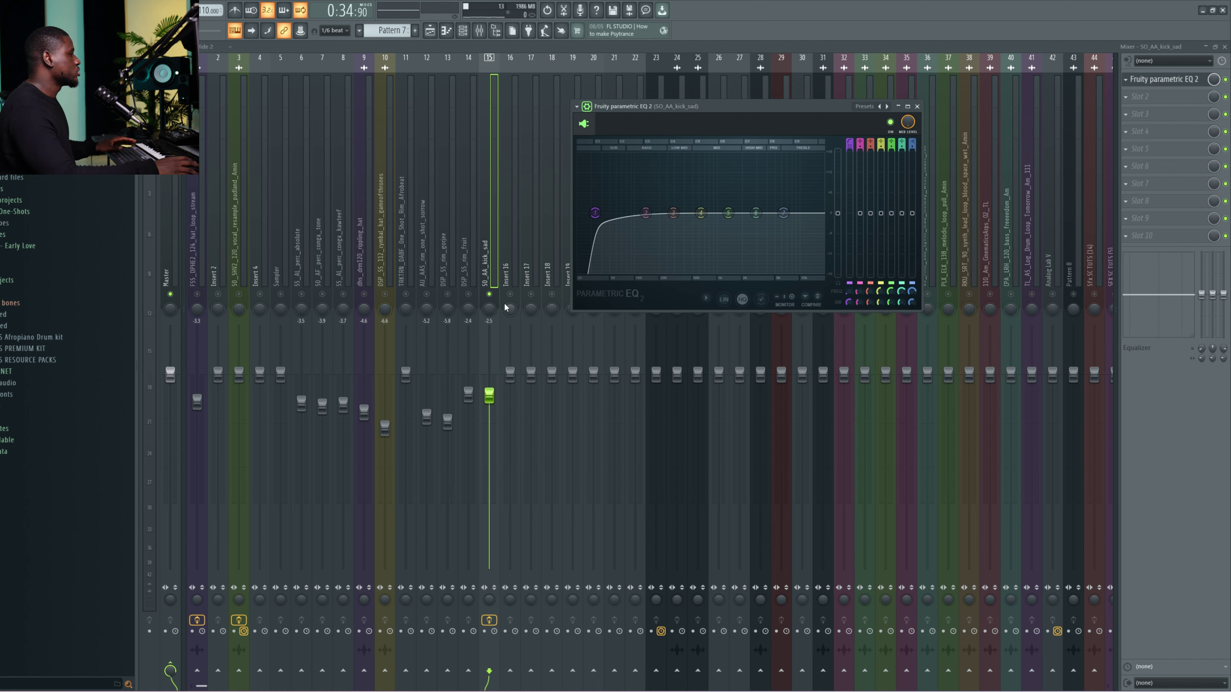
pyautogui.press('space')
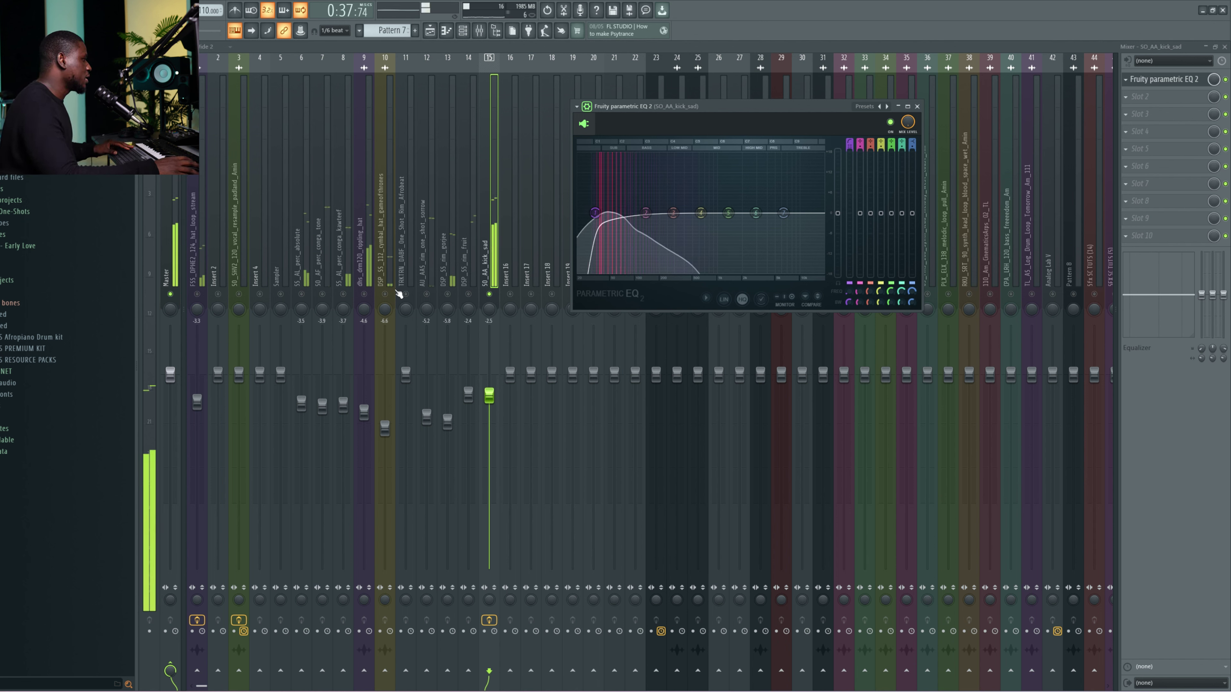
# - Load Fruity parametric EQ 2 onto the SS_AL_perc_absolute insert
pyautogui.click(342, 297)
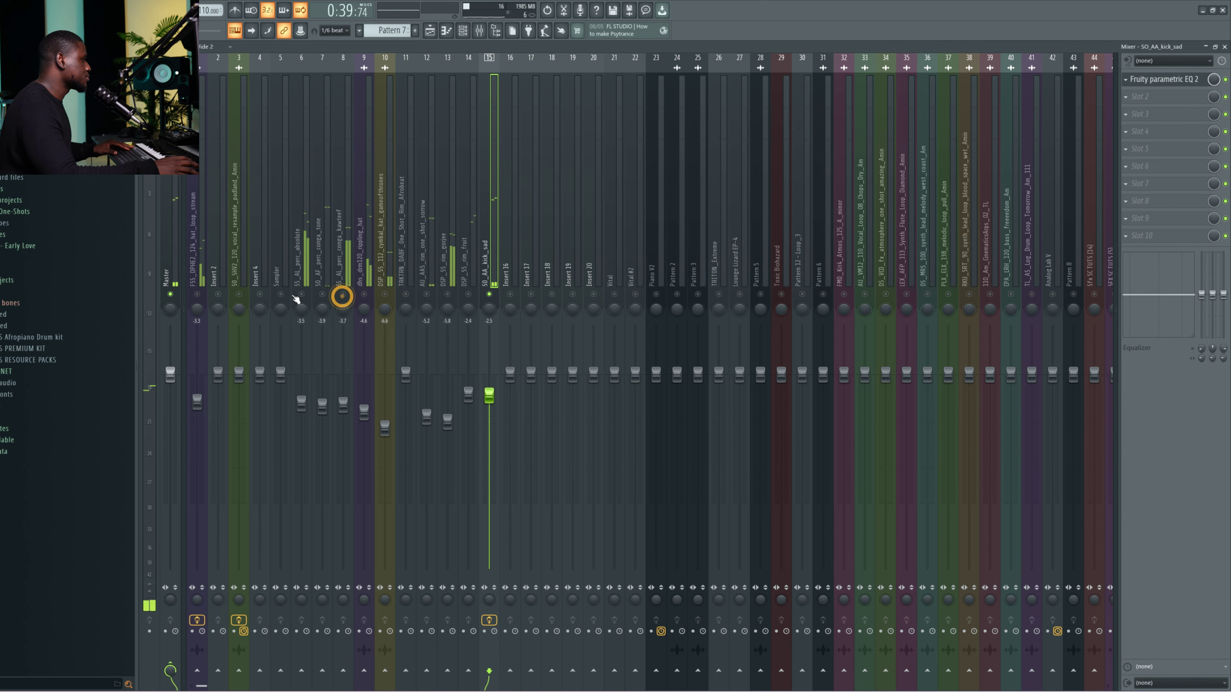
pyautogui.click(304, 273)
pyautogui.click(1150, 79)
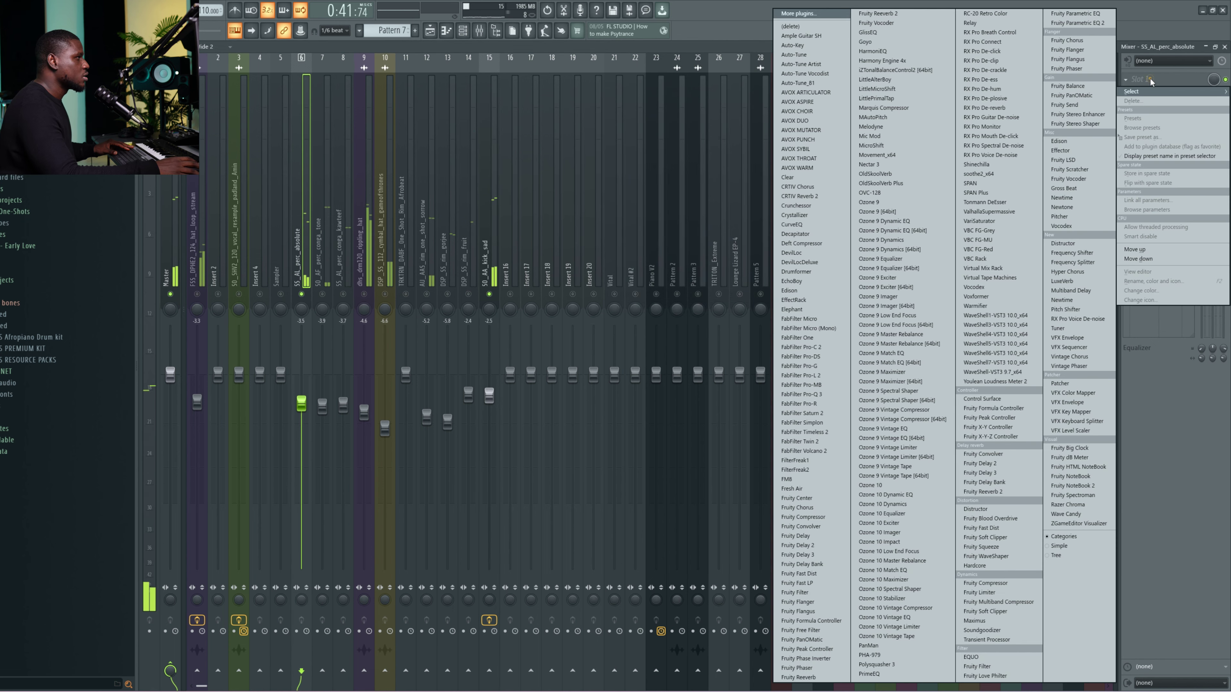
pyautogui.click(1077, 23)
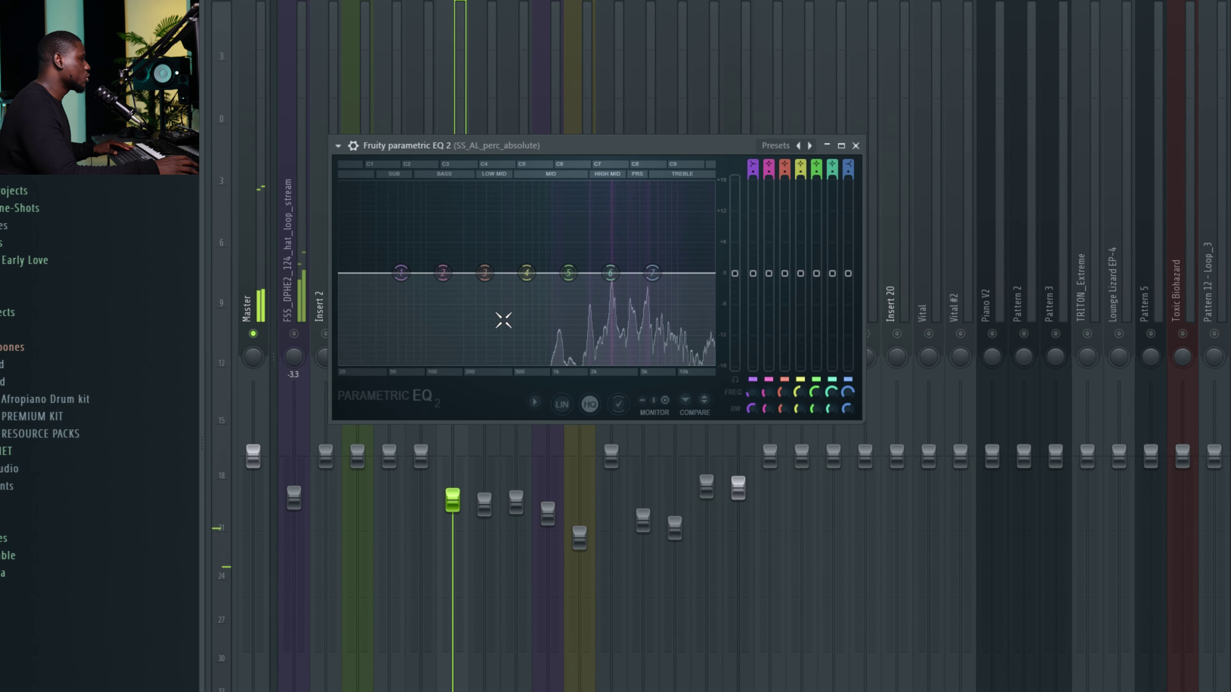
# - Make band 1 a steeper high-pass filter with its cutoff at about 184 Hz
pyautogui.moveTo(401, 273); pyautogui.dragTo(386, 301)
pyautogui.rightClick(386, 301)
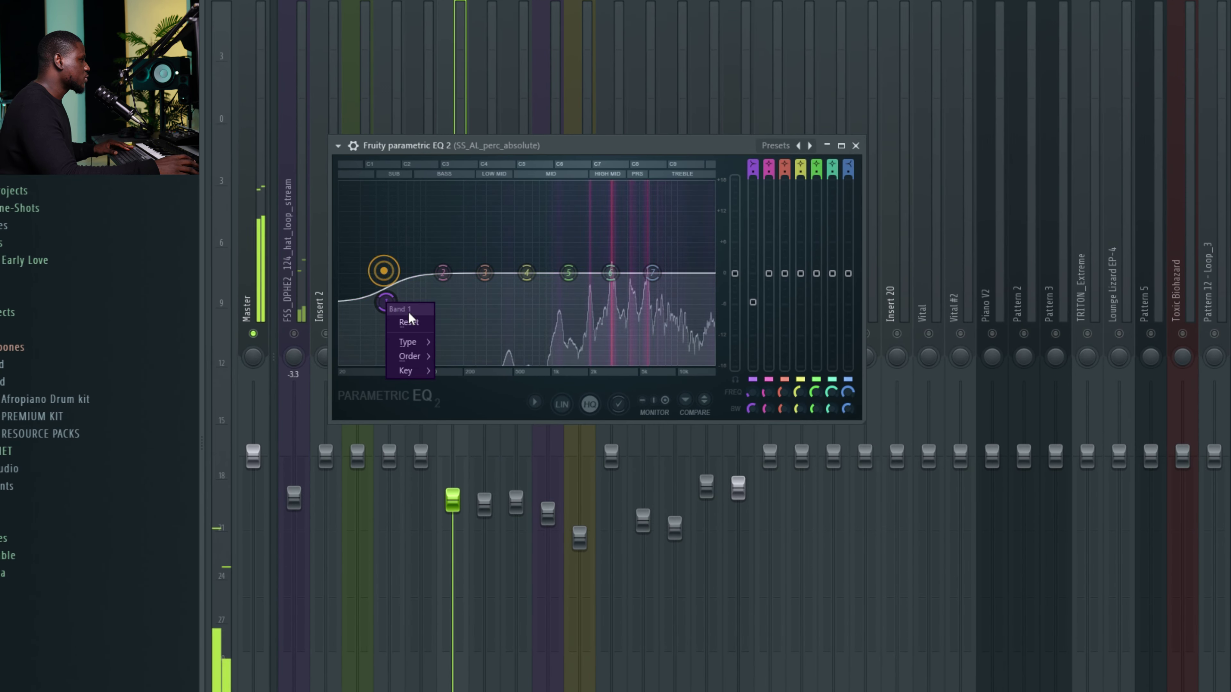
pyautogui.moveTo(422, 342)
pyautogui.click(467, 383)
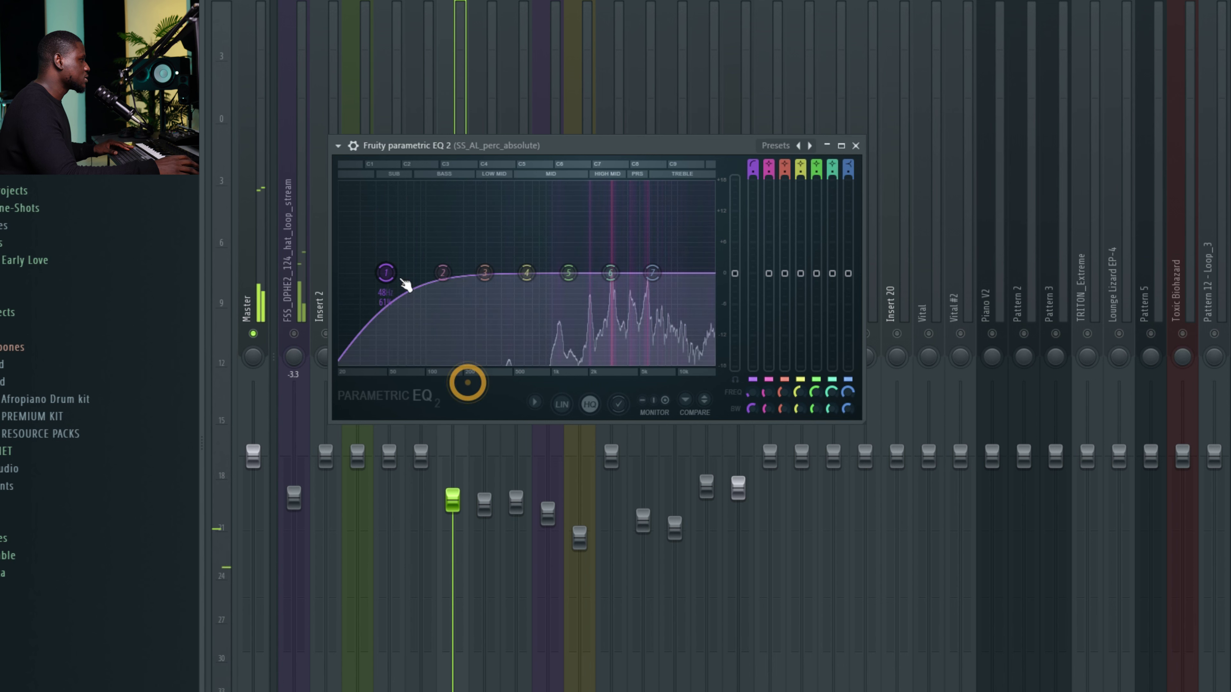
pyautogui.rightClick(386, 272)
pyautogui.click(463, 374)
pyautogui.moveTo(385, 272); pyautogui.dragTo(512, 272)
# - Compare the perc EQ bypassed and active, then close the EQ window
pyautogui.click(353, 146)
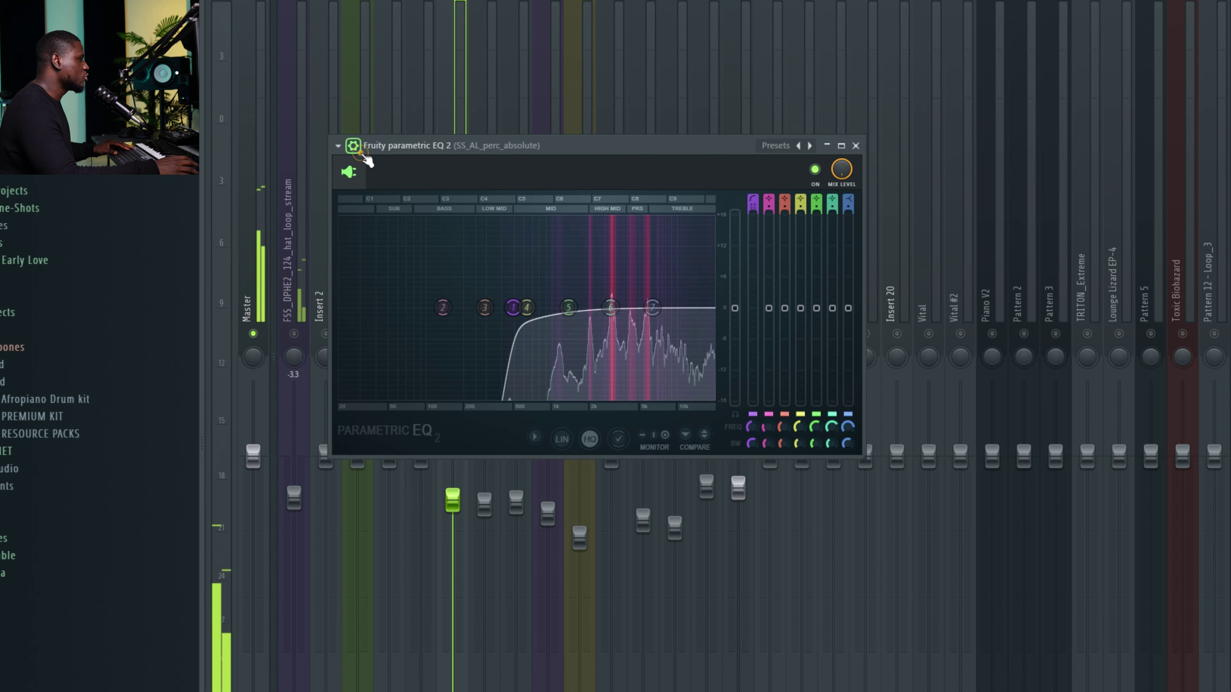
pyautogui.click(815, 170)
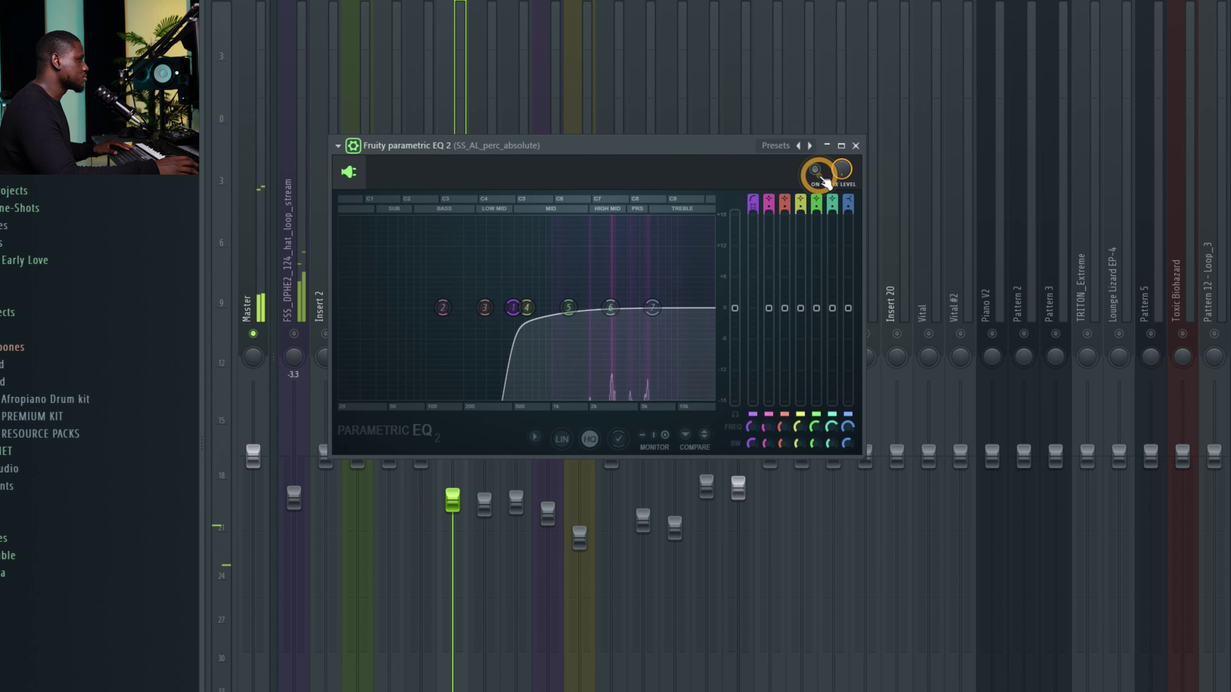
pyautogui.click(815, 170)
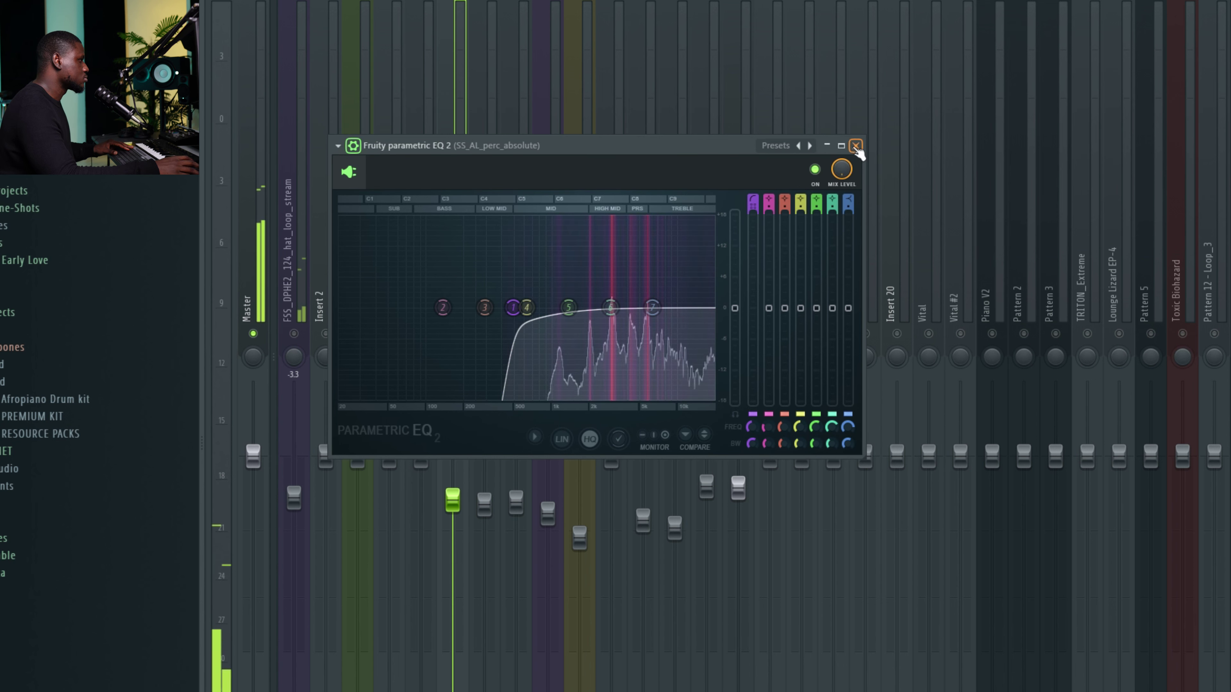
pyautogui.click(855, 146)
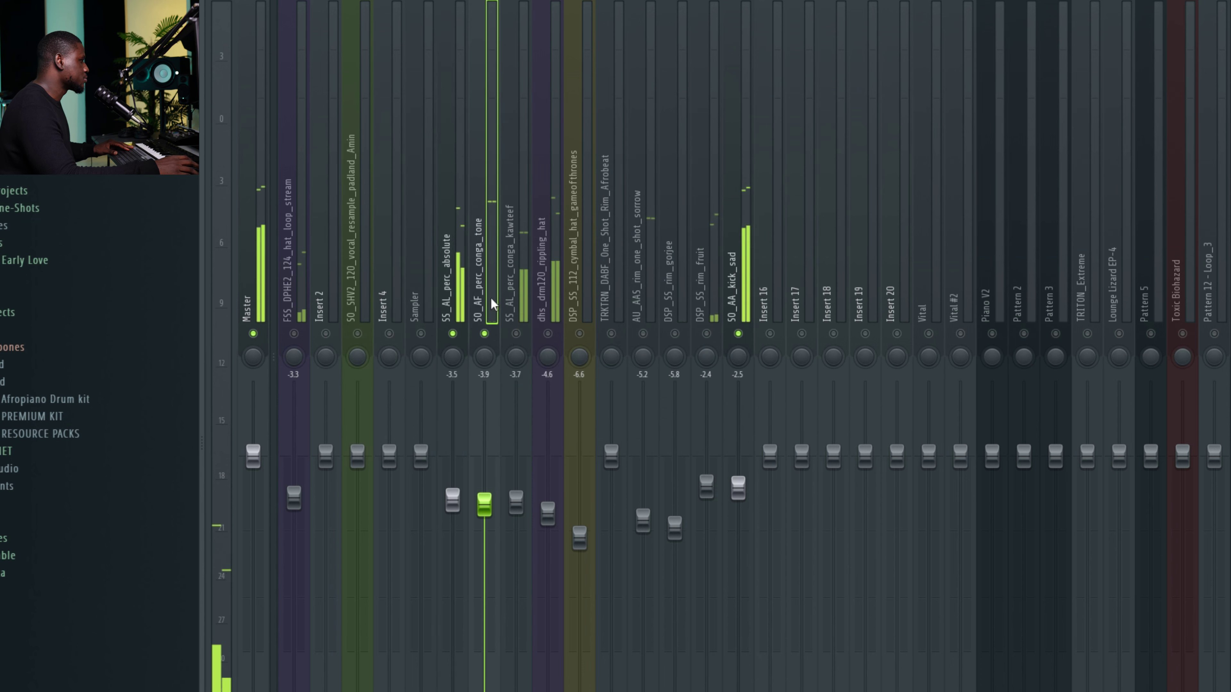
# - Load Fruity parametric EQ 2 on SO_AF_perc_conga_tone and move its window off the channel names
pyautogui.click(1227, 146)
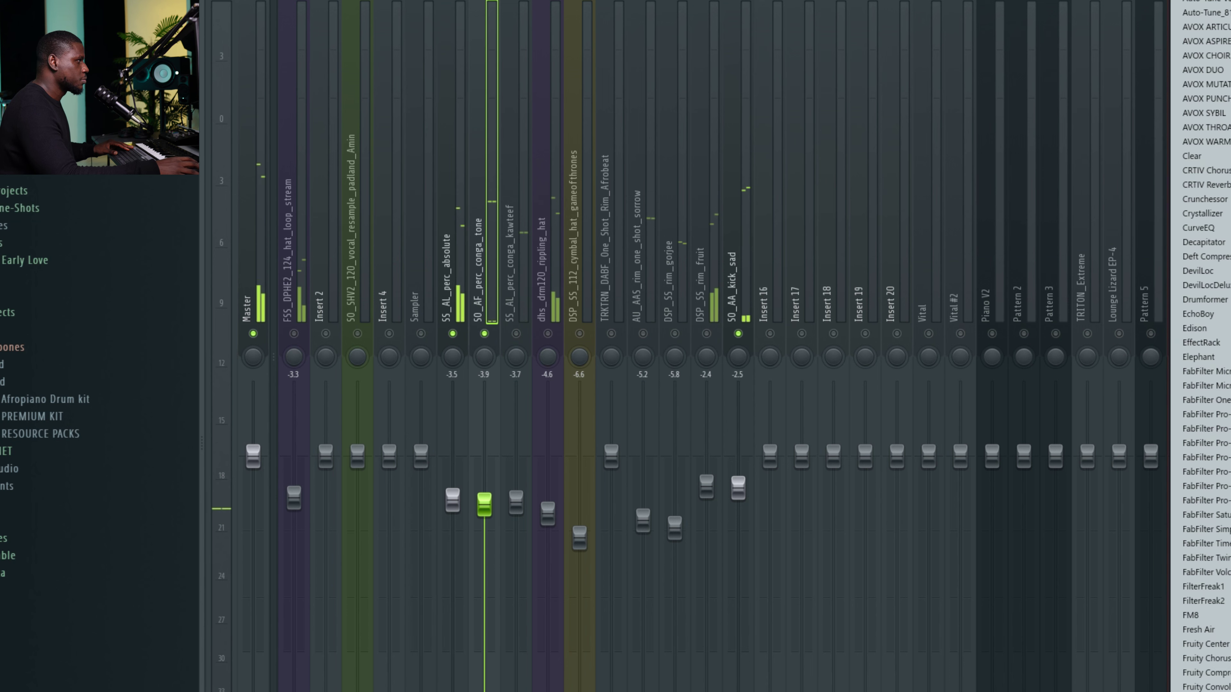
pyautogui.click(1202, 679)
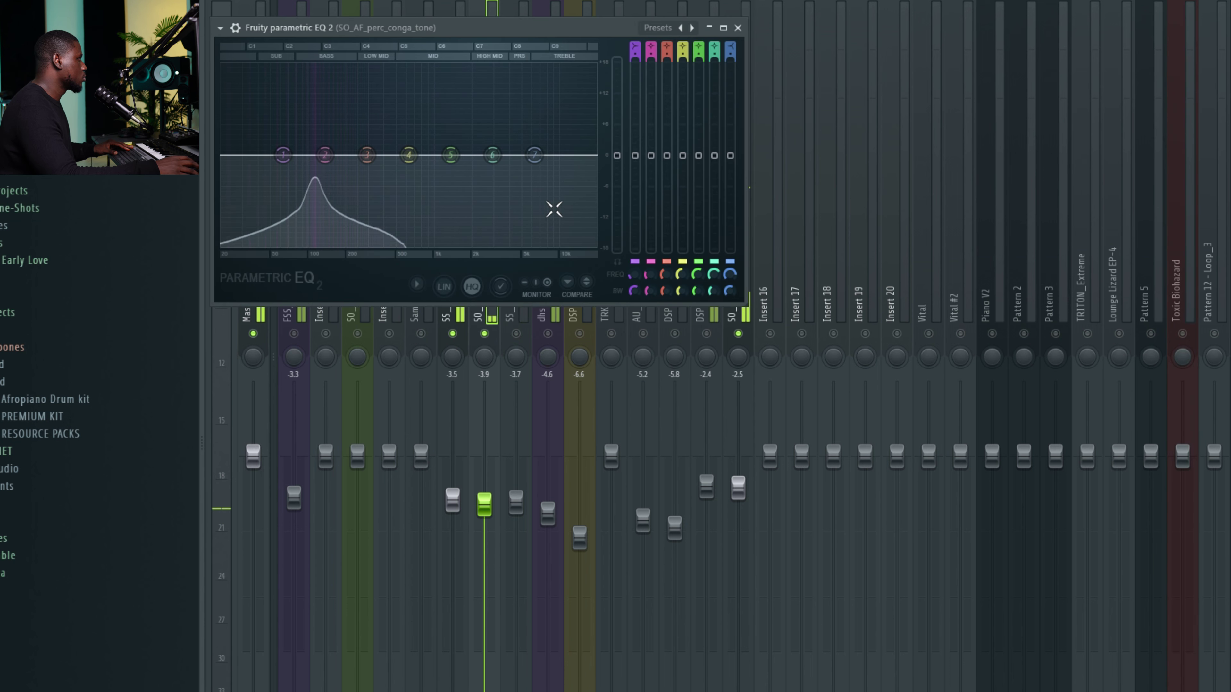
pyautogui.moveTo(286, 28); pyautogui.dragTo(549, 27)
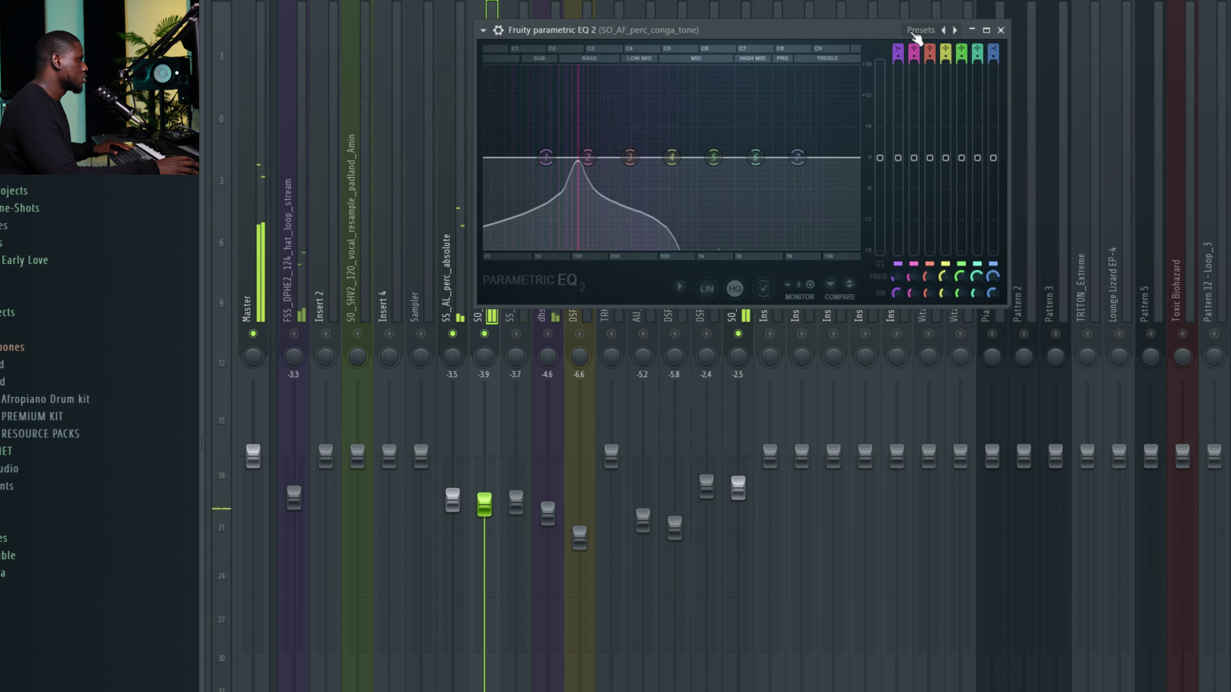
# - Turn band 1 into a steep high-pass at about 33 Hz, then close the EQ
pyautogui.rightClick(546, 157)
pyautogui.moveTo(568, 197)
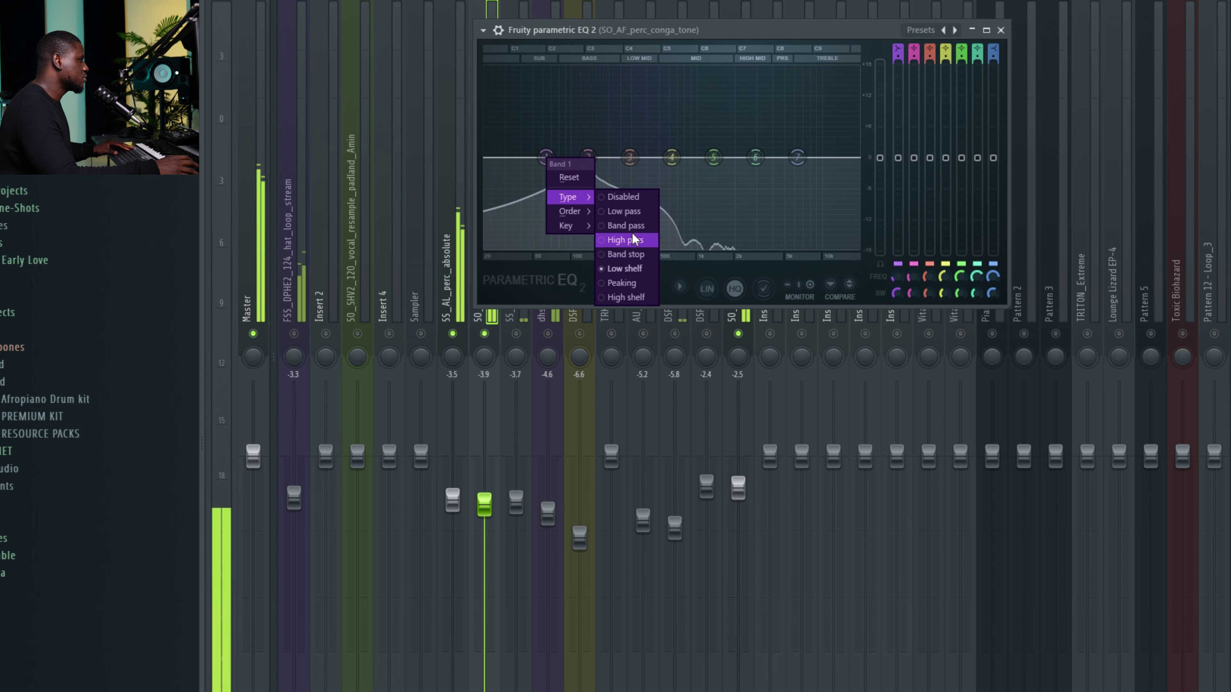
pyautogui.click(625, 239)
pyautogui.moveTo(546, 156); pyautogui.dragTo(511, 157)
pyautogui.rightClick(511, 157)
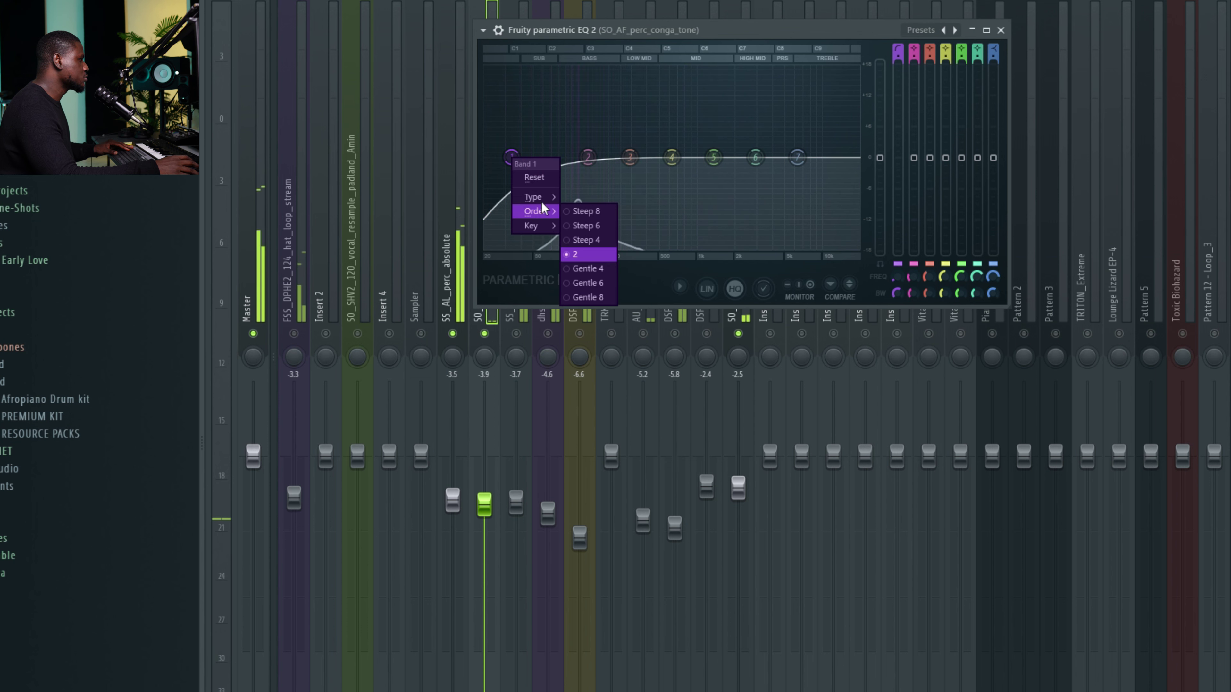
pyautogui.moveTo(533, 197)
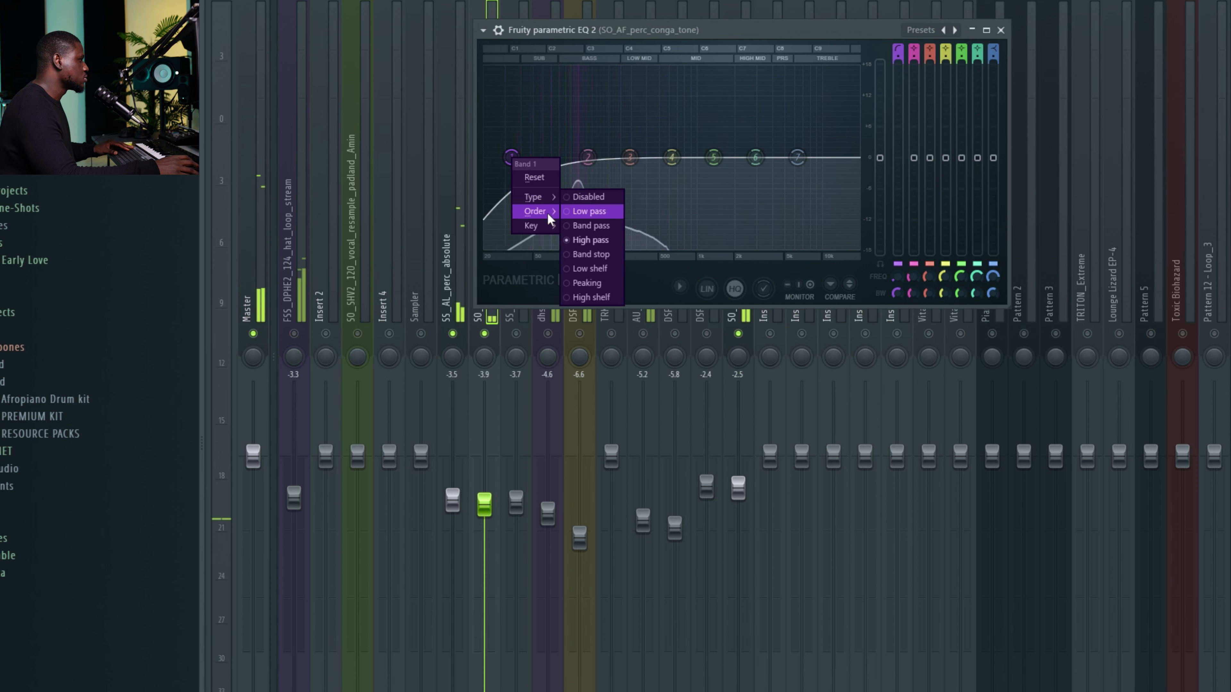
pyautogui.moveTo(511, 157)
pyautogui.mouseDown()
pyautogui.moveTo(576, 157)
pyautogui.moveTo(514, 156)
pyautogui.mouseUp()
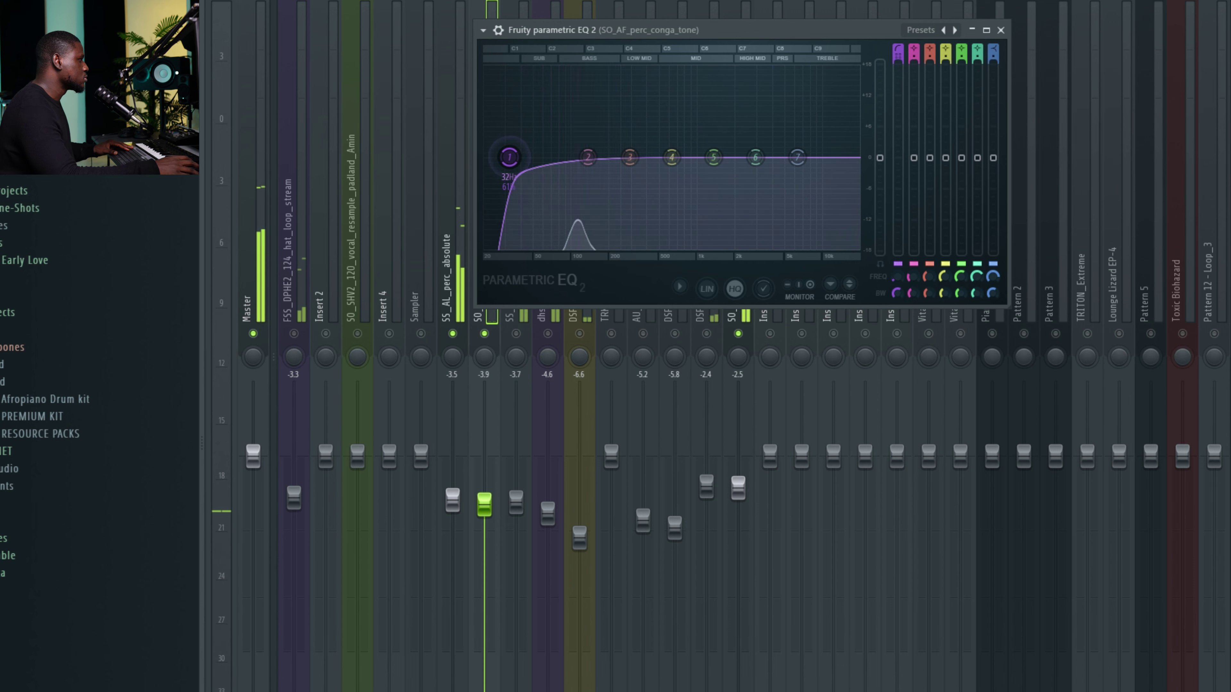
pyautogui.moveTo(513, 160); pyautogui.dragTo(514, 161)
pyautogui.click(1000, 29)
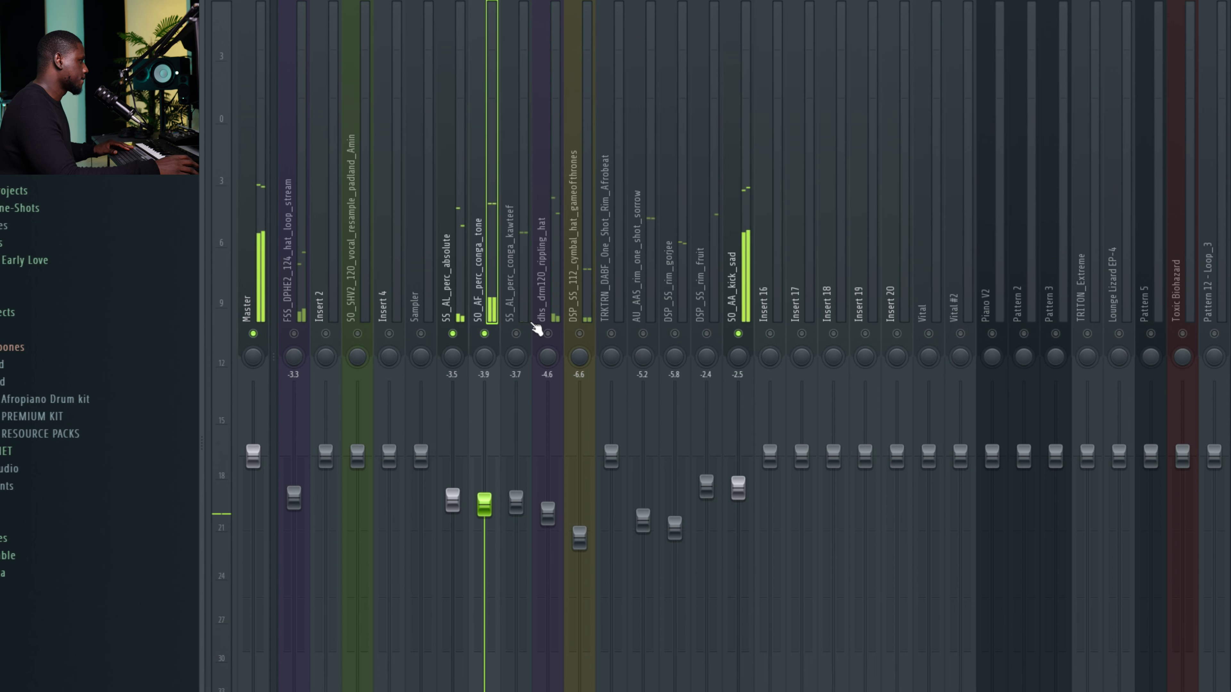
# - Load Fruity parametric EQ 2 on the SS_AL_perc_conga_kawteef channel
pyautogui.click(516, 334)
pyautogui.click(525, 292)
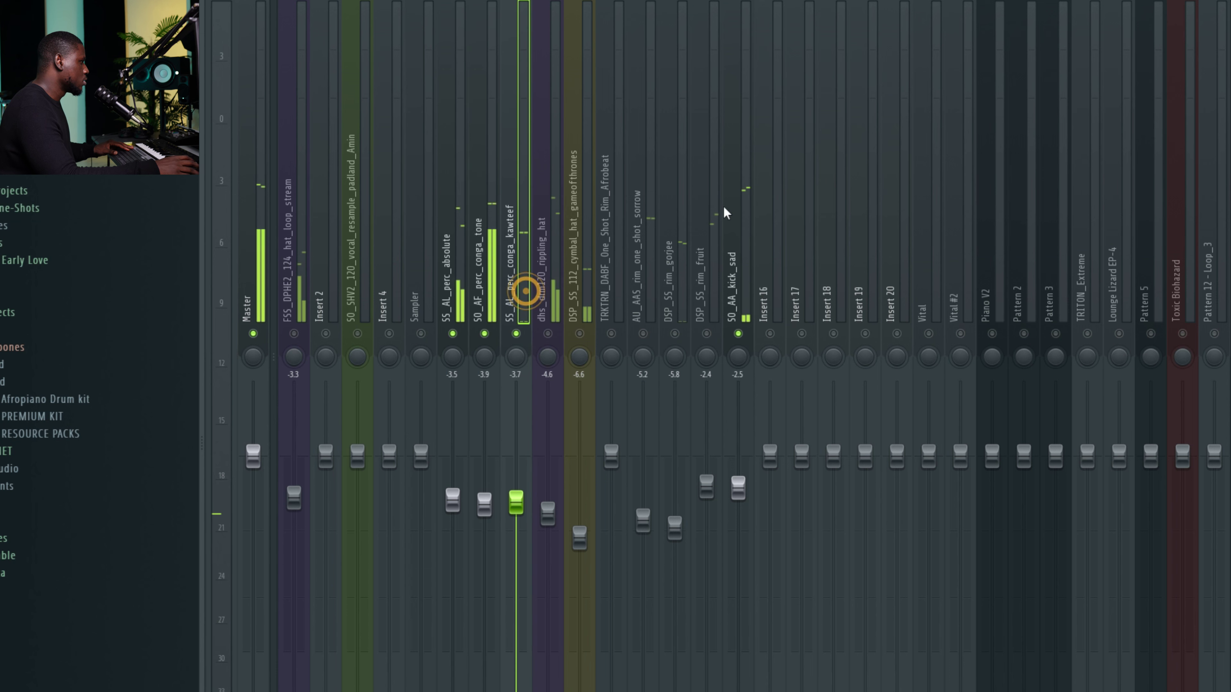
pyautogui.click(1228, 339)
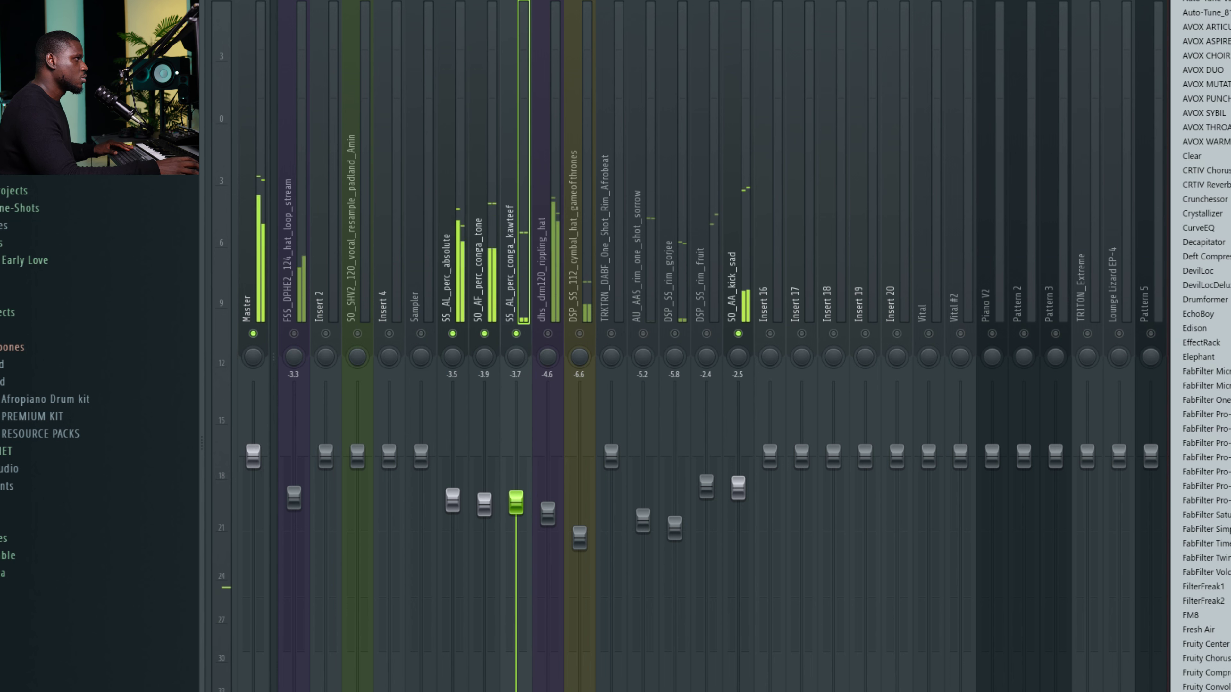
pyautogui.click(1211, 684)
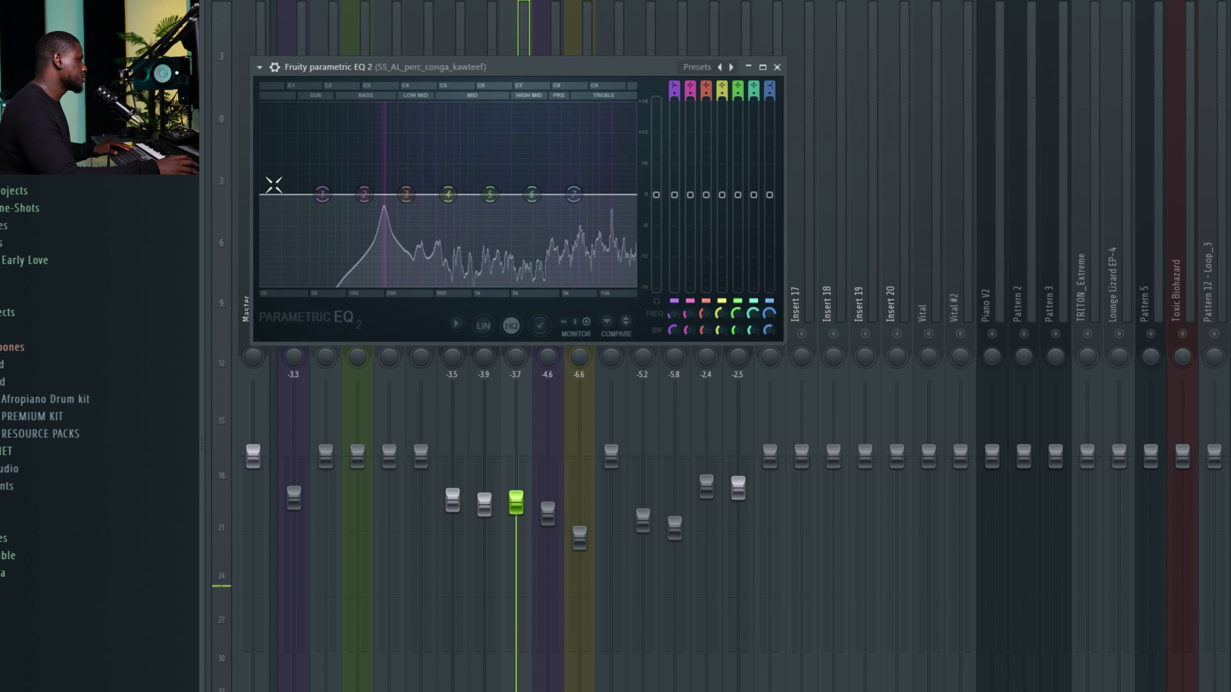
# - Set band 1 to a much steeper high-pass at about 84 Hz and stop playback
pyautogui.rightClick(321, 195)
pyautogui.moveTo(346, 234)
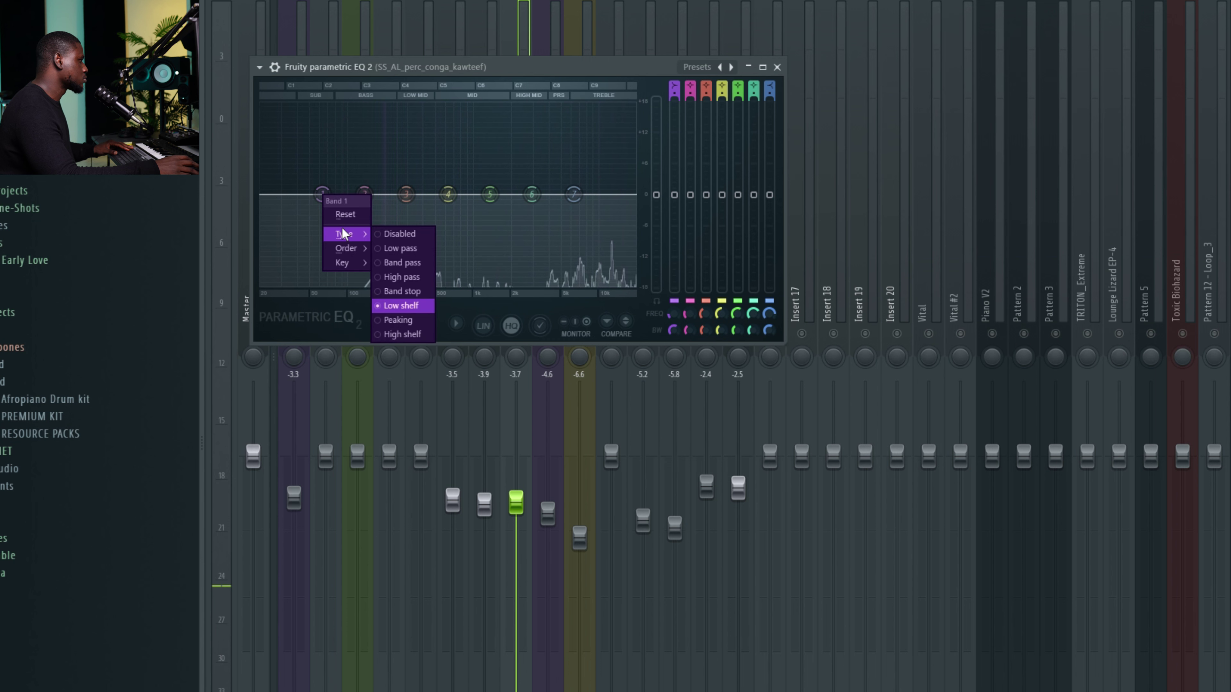
pyautogui.click(401, 278)
pyautogui.rightClick(322, 195)
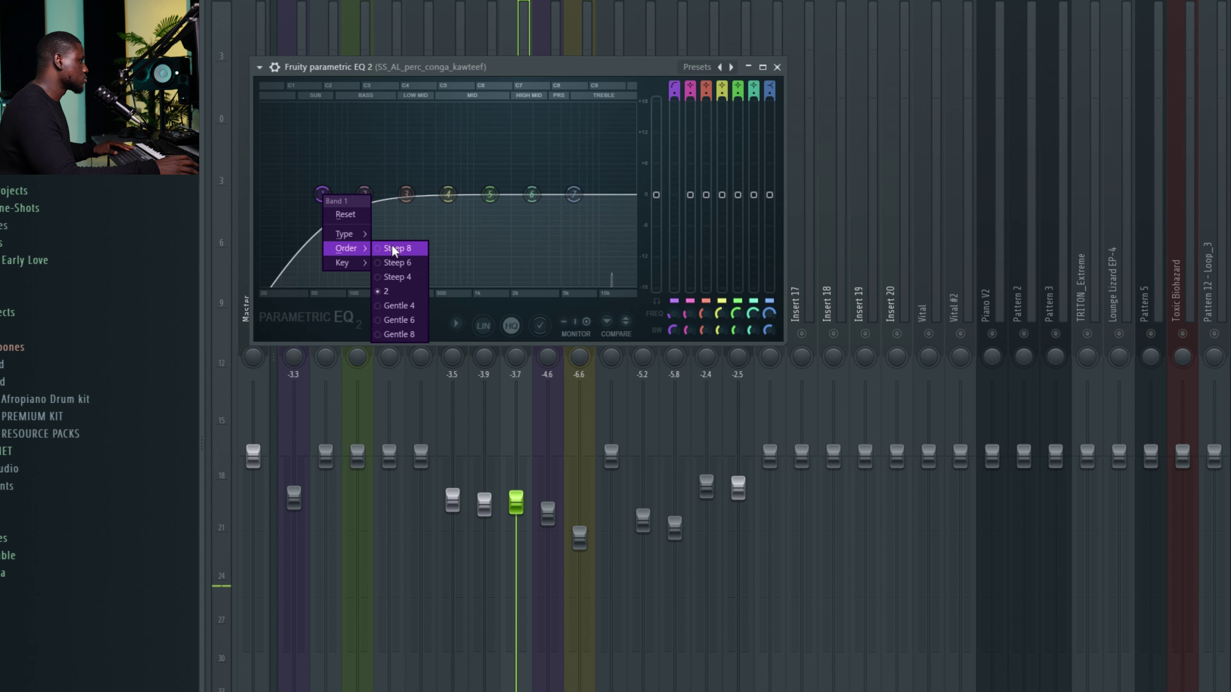
pyautogui.click(398, 259)
pyautogui.moveTo(322, 195); pyautogui.dragTo(350, 194)
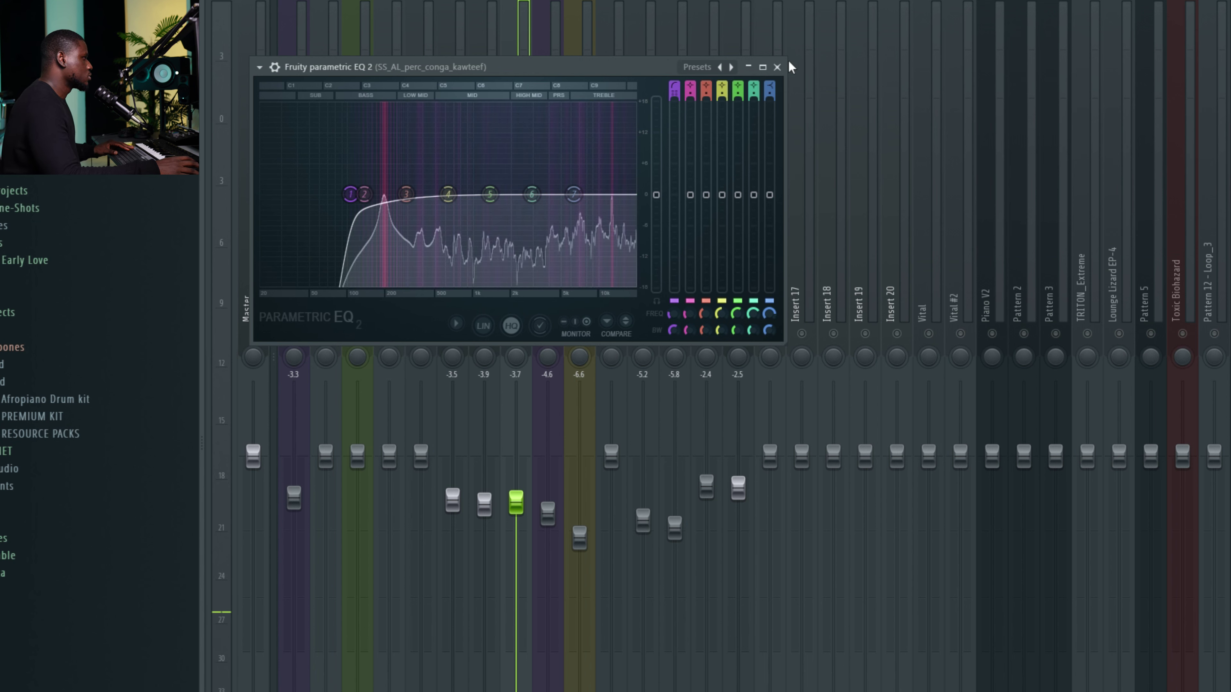
pyautogui.press('space')
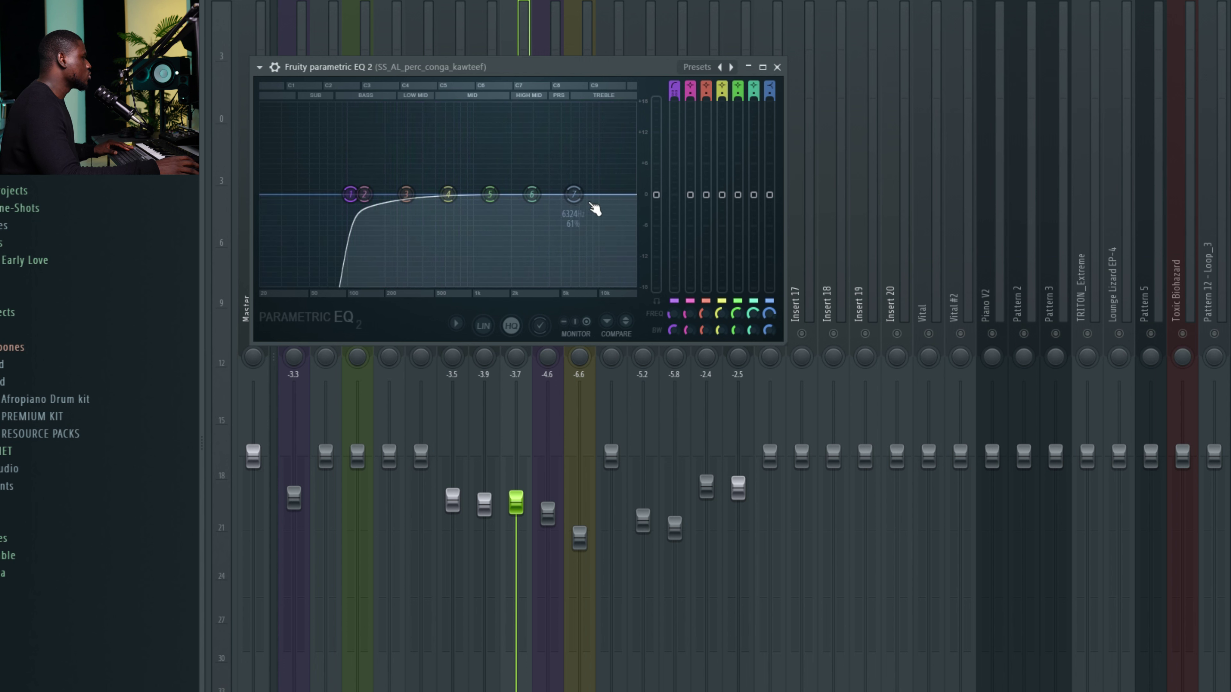
# - Dip the highs with band 7 near 3961 Hz and close the EQ
pyautogui.moveTo(592, 206); pyautogui.dragTo(569, 197)
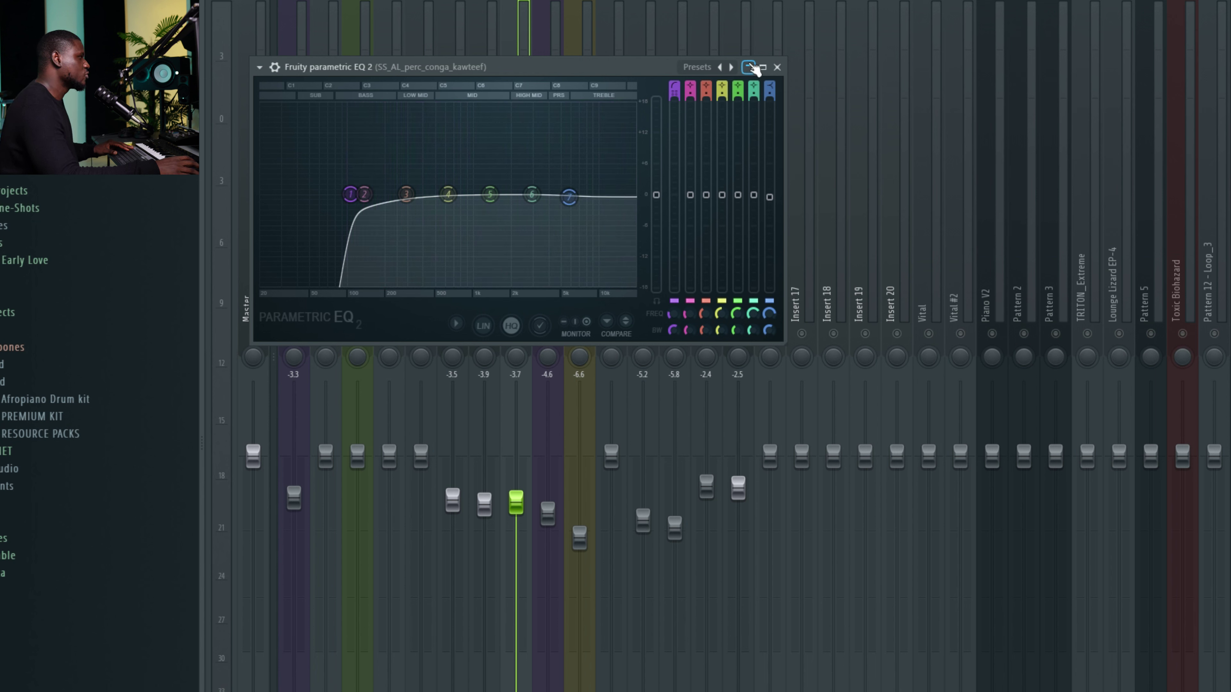
pyautogui.click(777, 67)
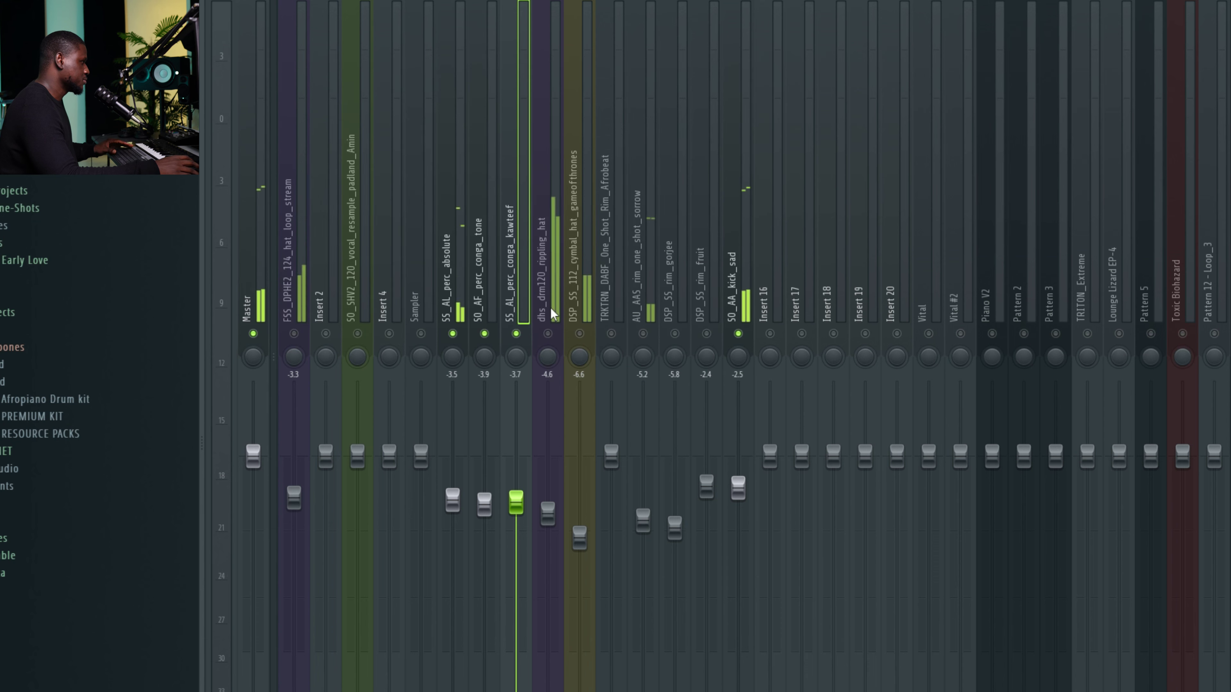
pyautogui.click(579, 310)
pyautogui.click(549, 311)
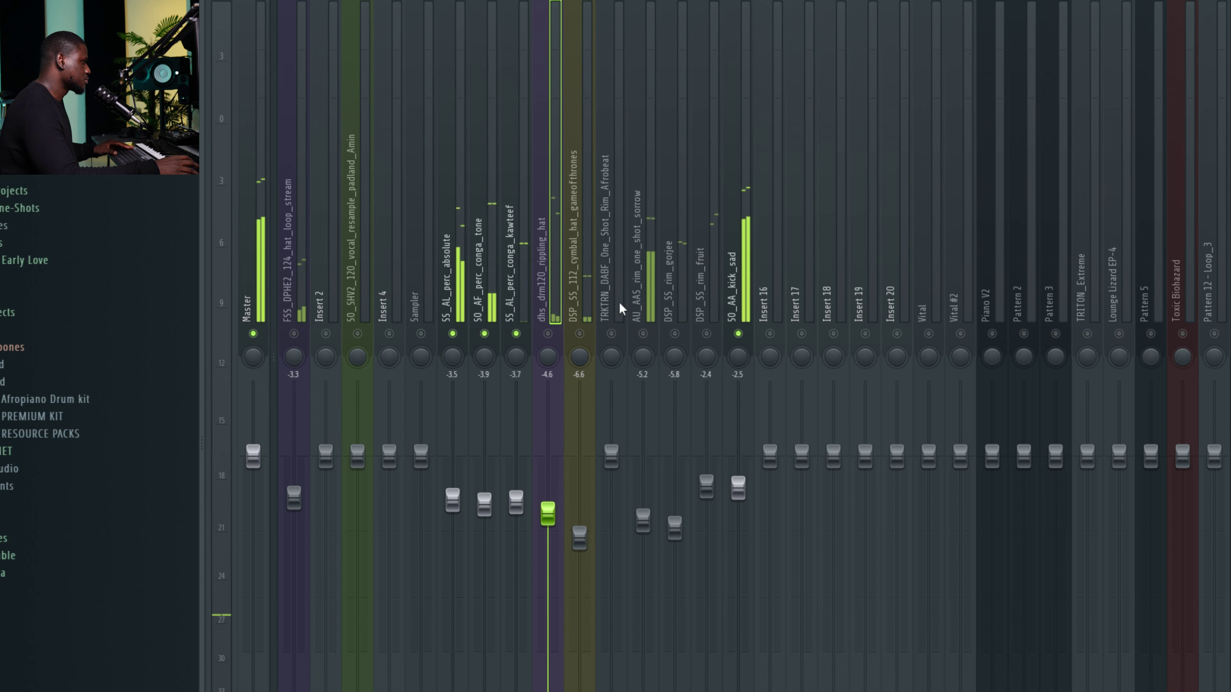
# - Load Fruity parametric EQ 2 on the AU_AAS_rim_one_shot_sorrow channel
pyautogui.click(645, 313)
pyautogui.click(644, 332)
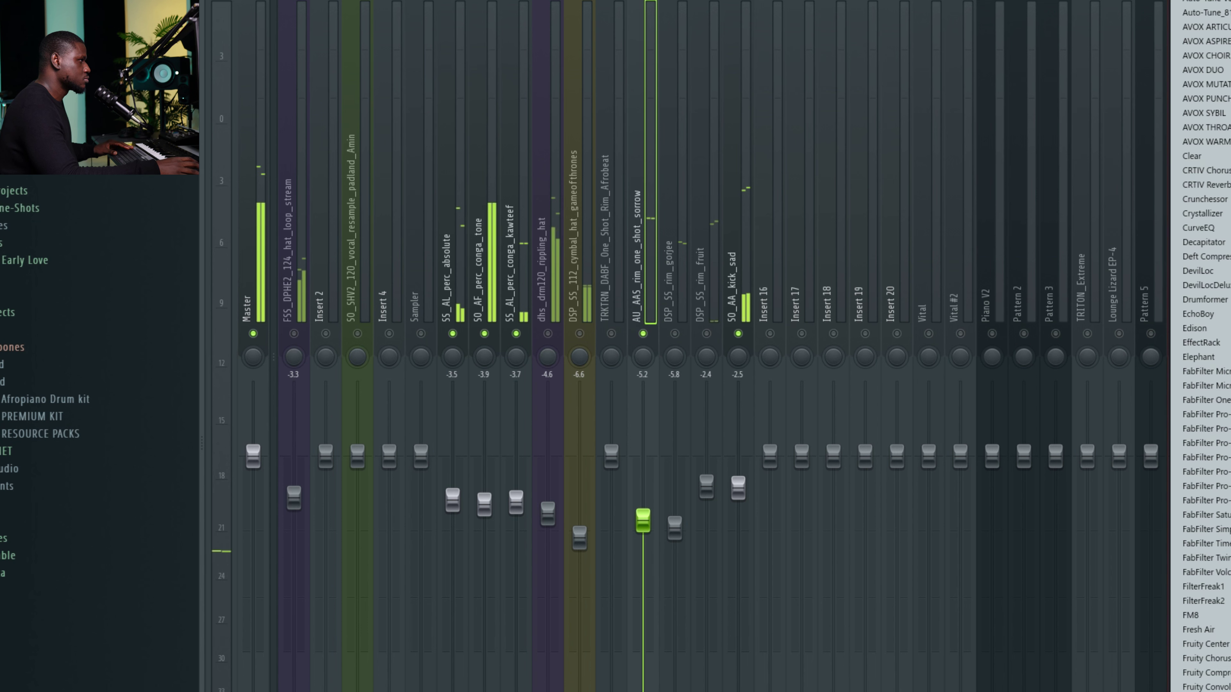
pyautogui.click(1212, 29)
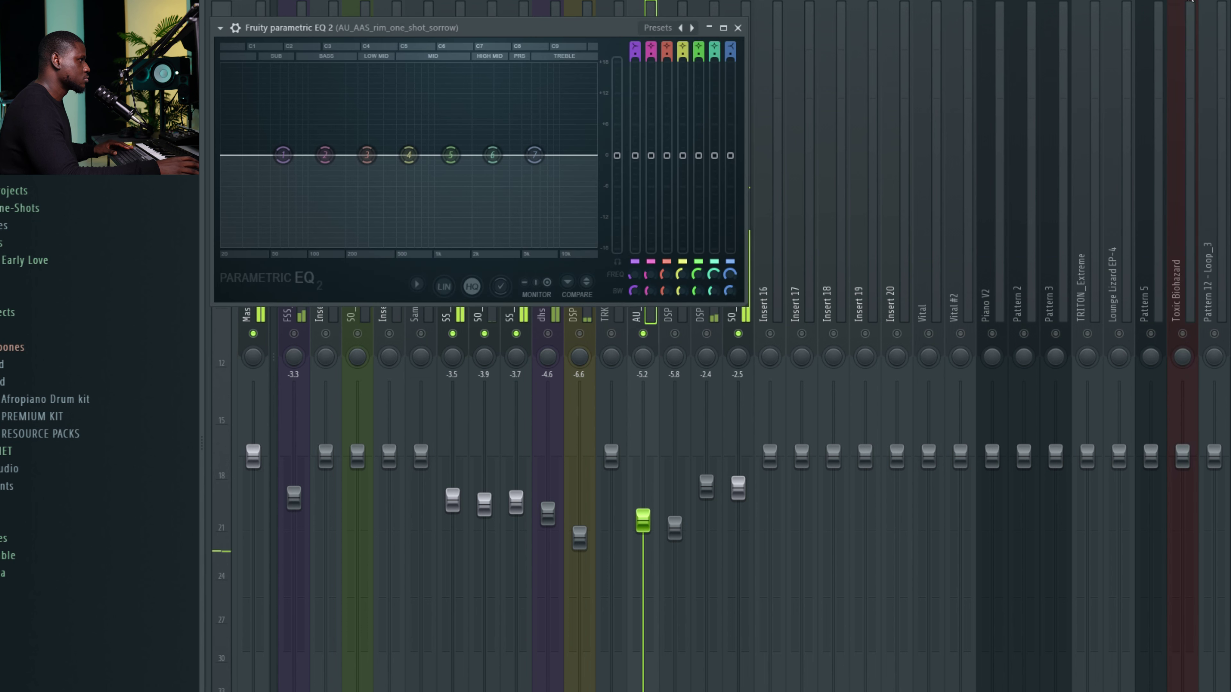
# - Make band 1 a steeper high-pass low cut at about 178 Hz
pyautogui.moveTo(285, 159); pyautogui.dragTo(274, 167)
pyautogui.rightClick(277, 170)
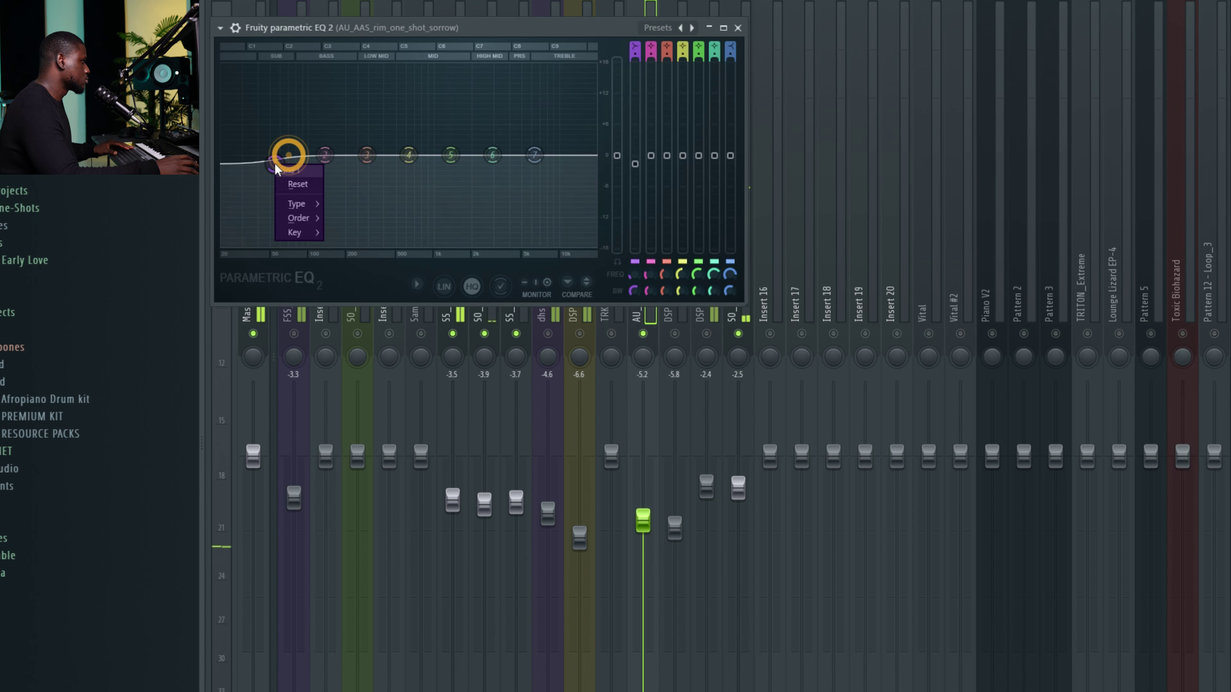
pyautogui.moveTo(296, 203)
pyautogui.click(350, 244)
pyautogui.rightClick(276, 157)
pyautogui.click(371, 209)
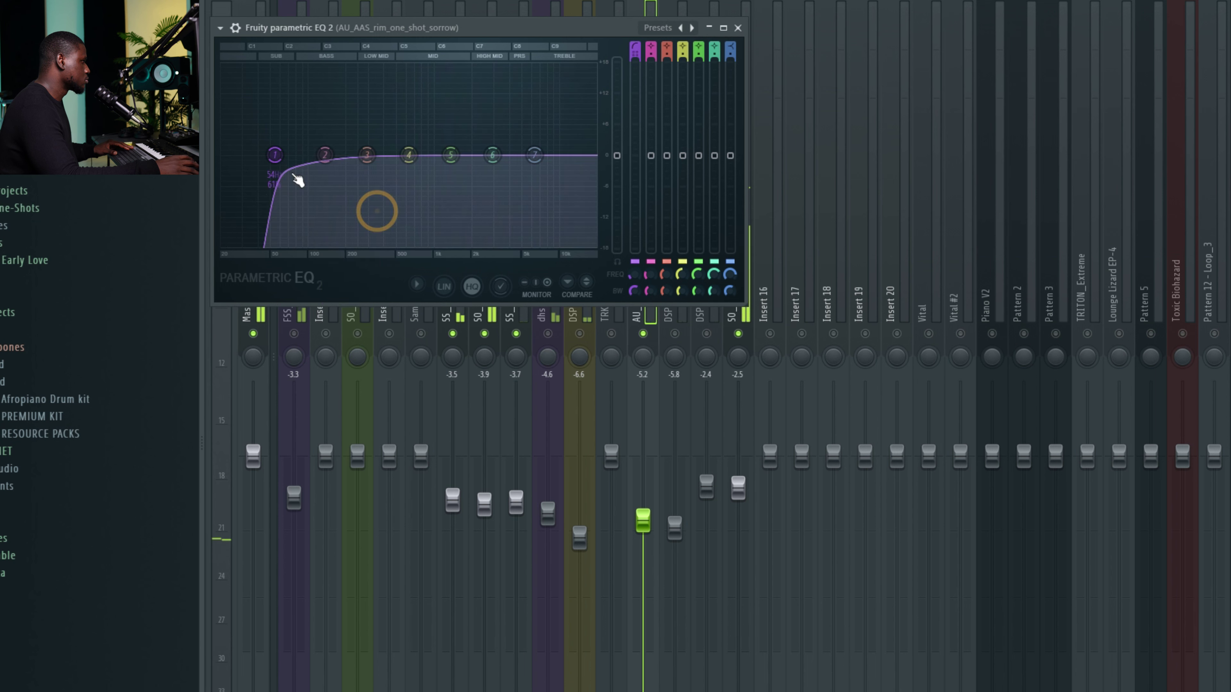
pyautogui.moveTo(275, 155); pyautogui.dragTo(337, 156)
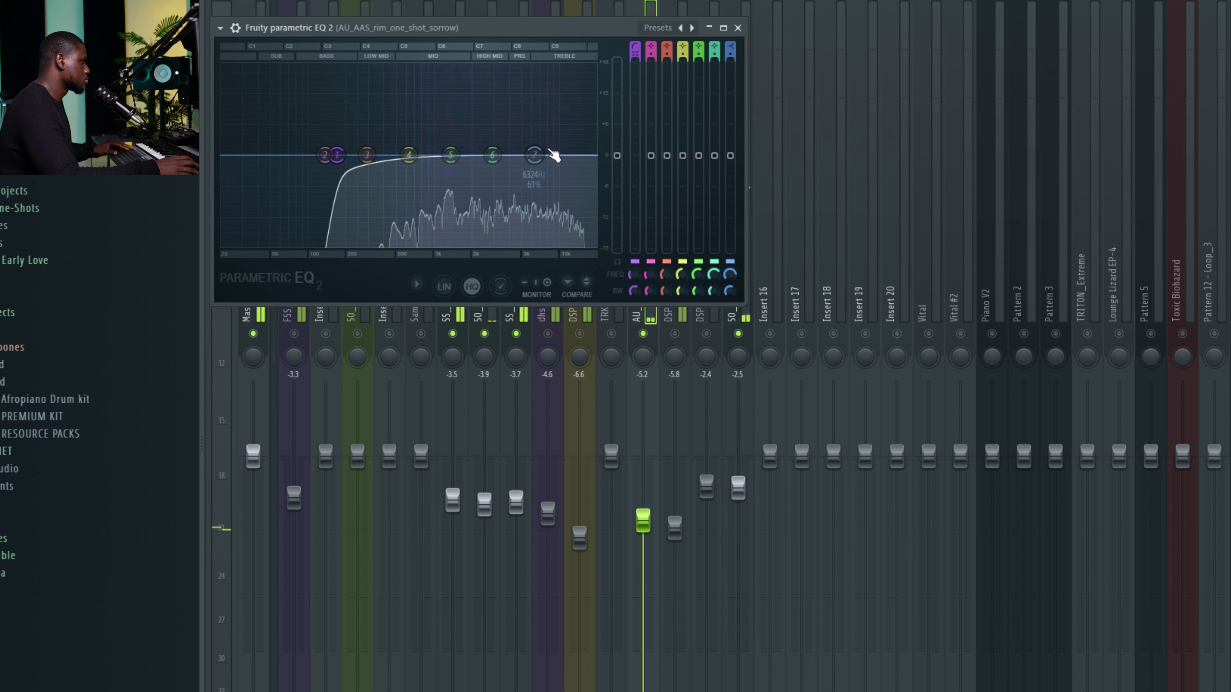
# - Pull band 7 slightly down near 6089 Hz, raise the low cut to about 209 Hz, and close
pyautogui.moveTo(536, 155); pyautogui.dragTo(532, 158)
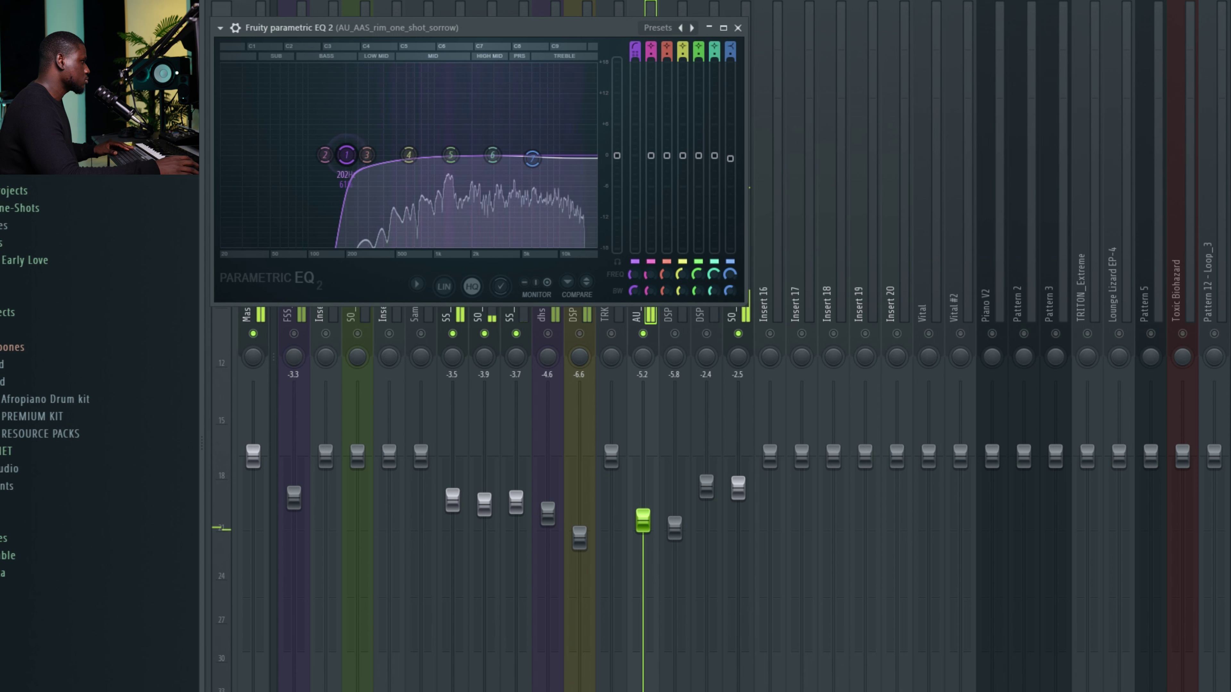
pyautogui.moveTo(337, 155); pyautogui.dragTo(365, 158)
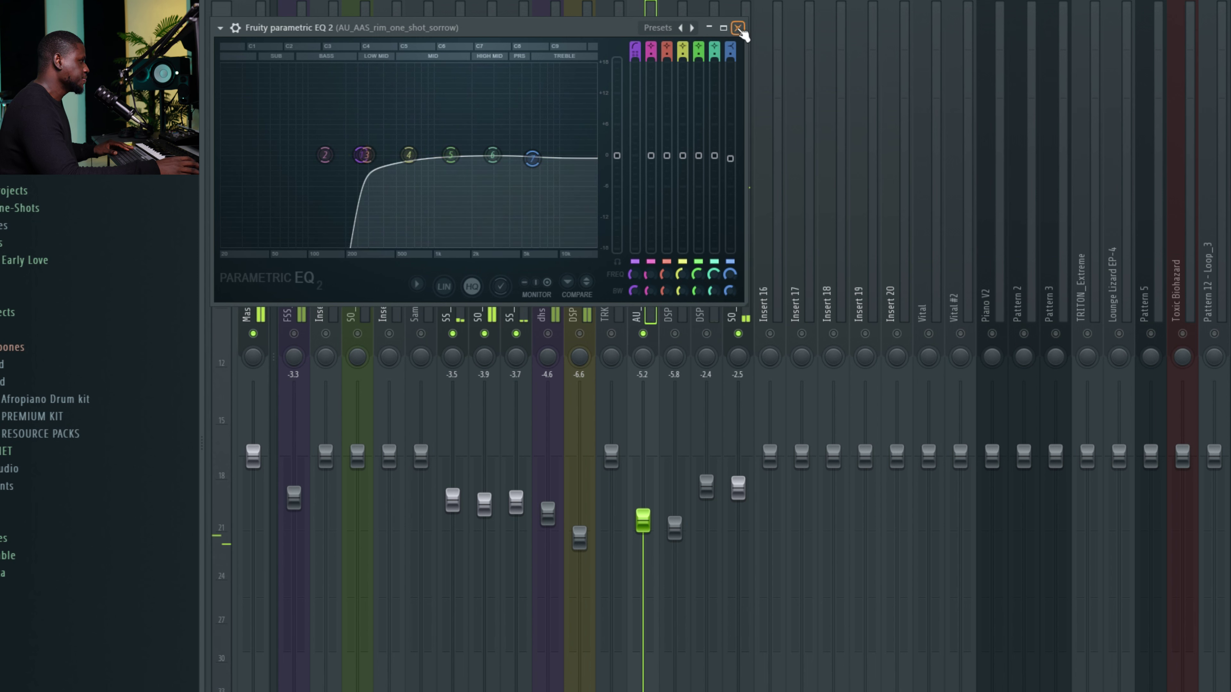
pyautogui.click(738, 28)
# - Give DSP_SS_rim_gorjee's new EQ a steeper band 1 high-pass near 84 Hz, then close it
pyautogui.click(673, 288)
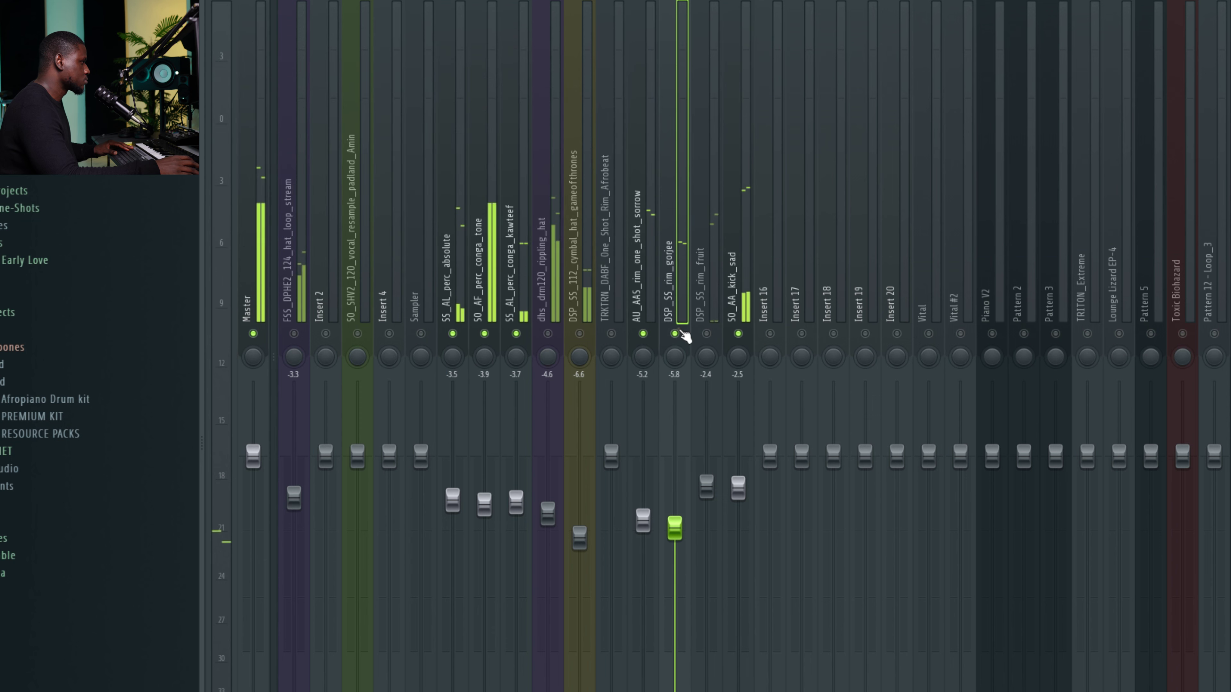
pyautogui.click(674, 333)
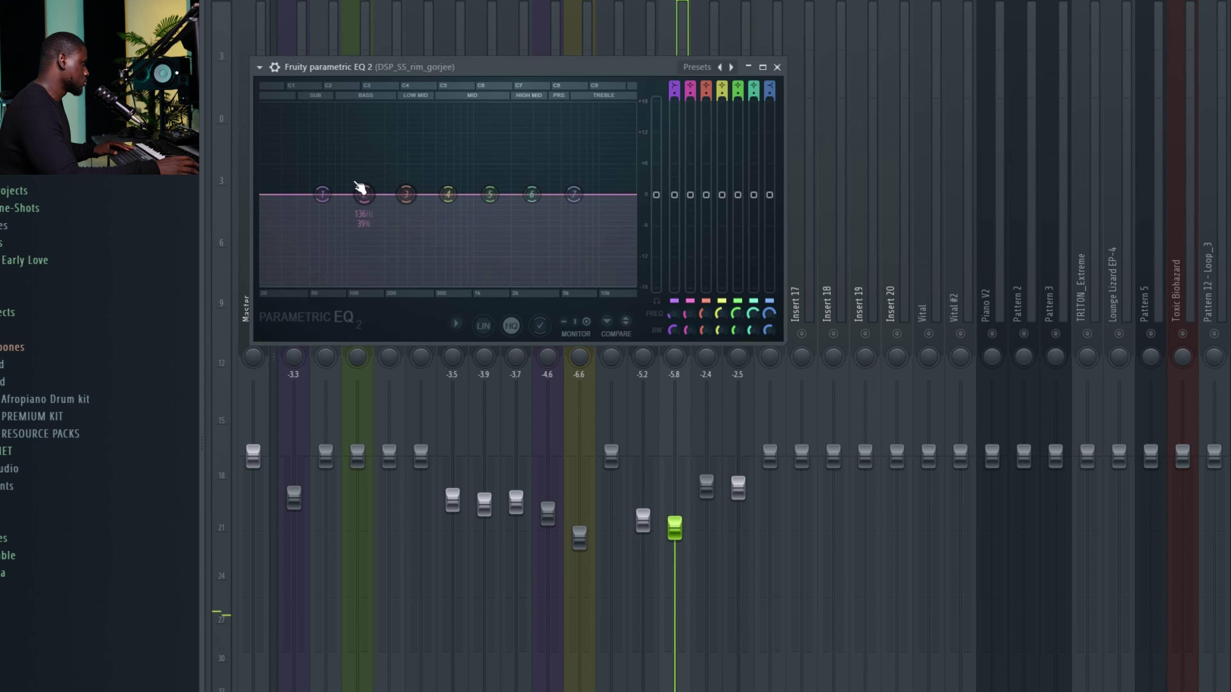
pyautogui.rightClick(317, 197)
pyautogui.moveTo(339, 236)
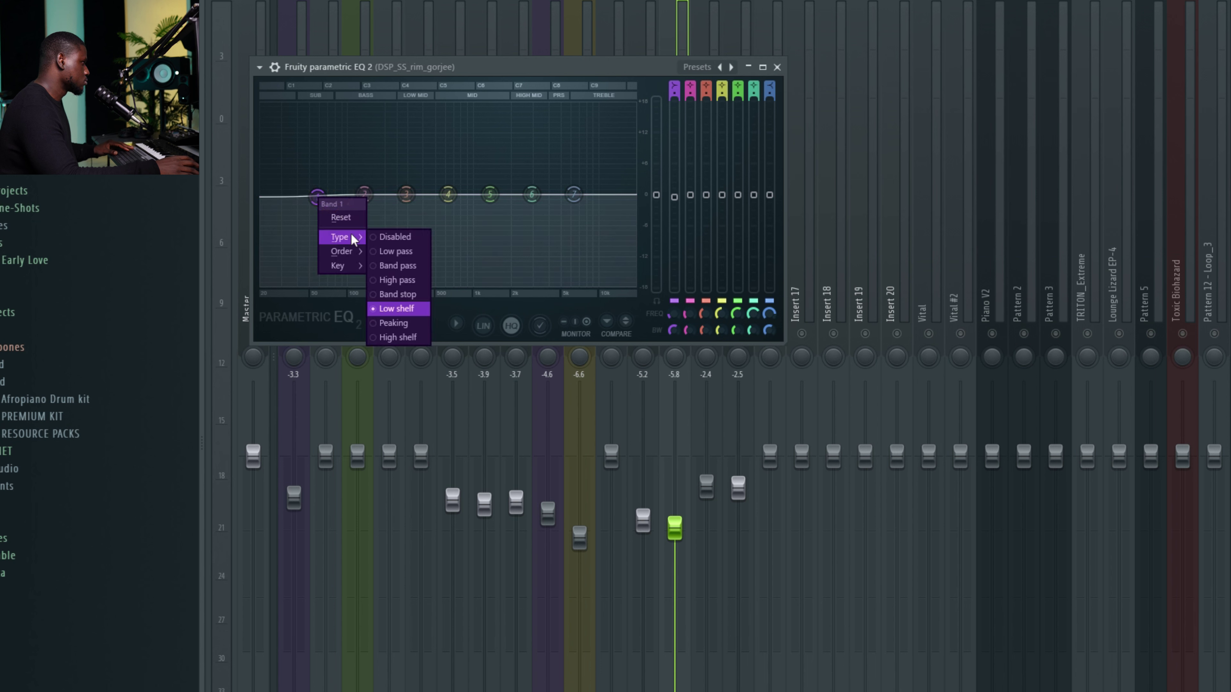
pyautogui.click(407, 276)
pyautogui.rightClick(317, 194)
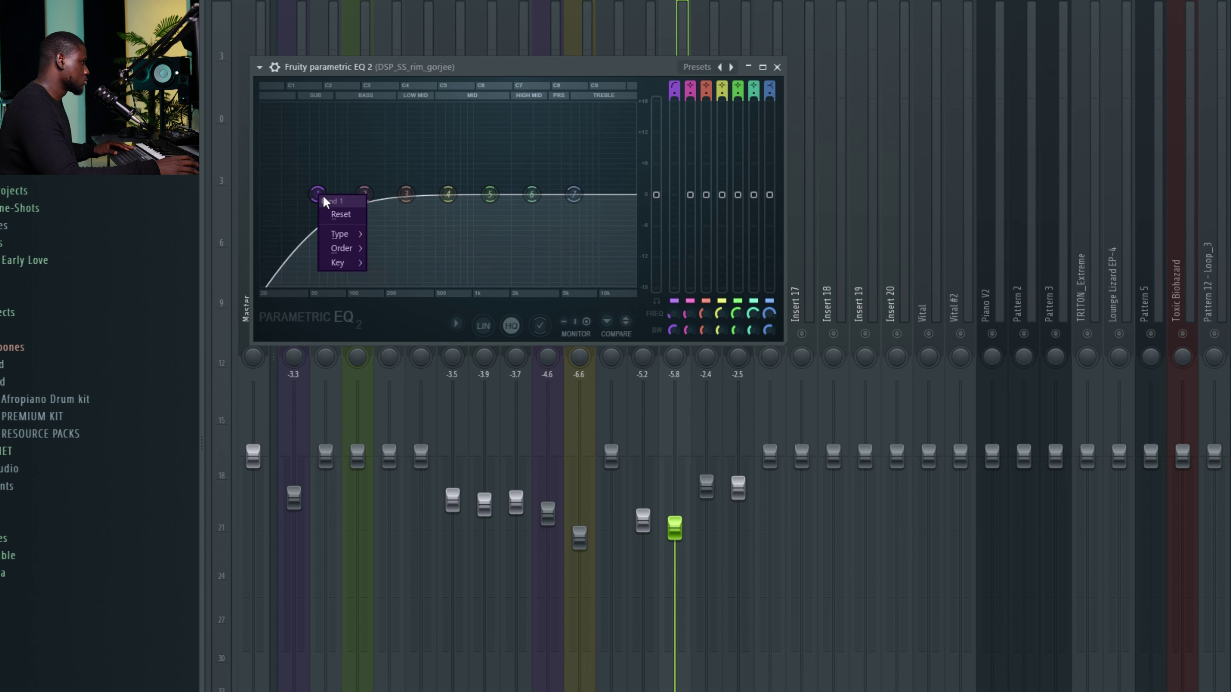
pyautogui.moveTo(342, 248)
pyautogui.click(386, 248)
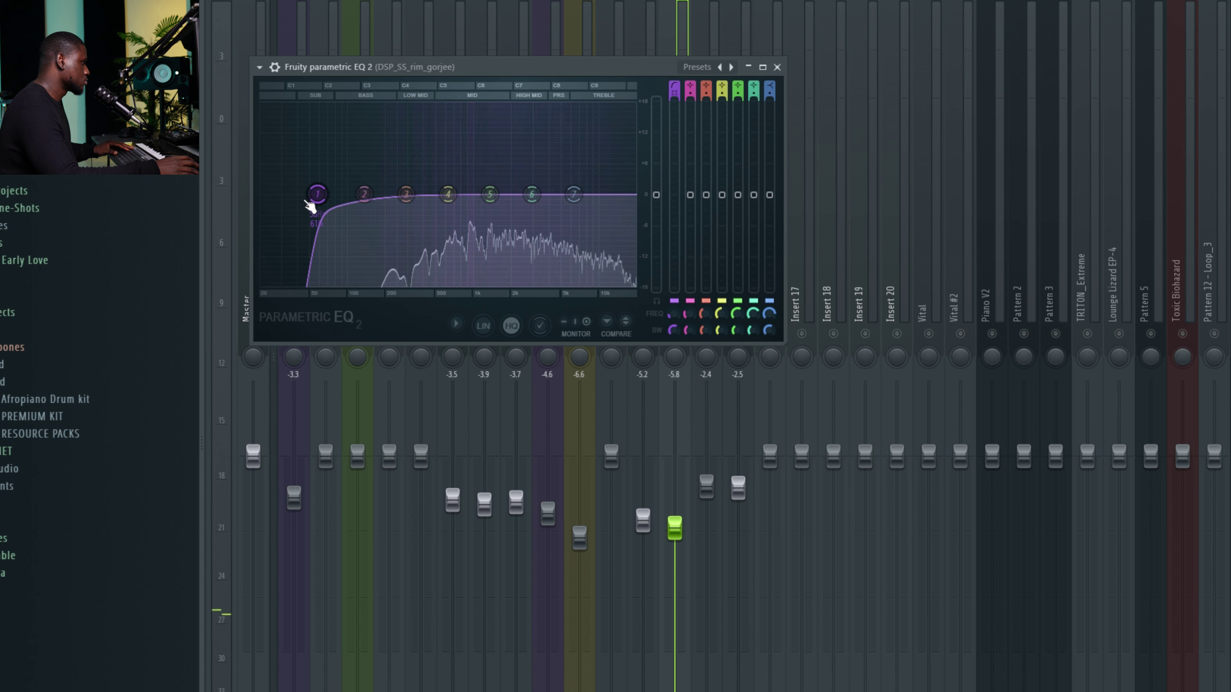
pyautogui.moveTo(317, 195); pyautogui.dragTo(390, 194)
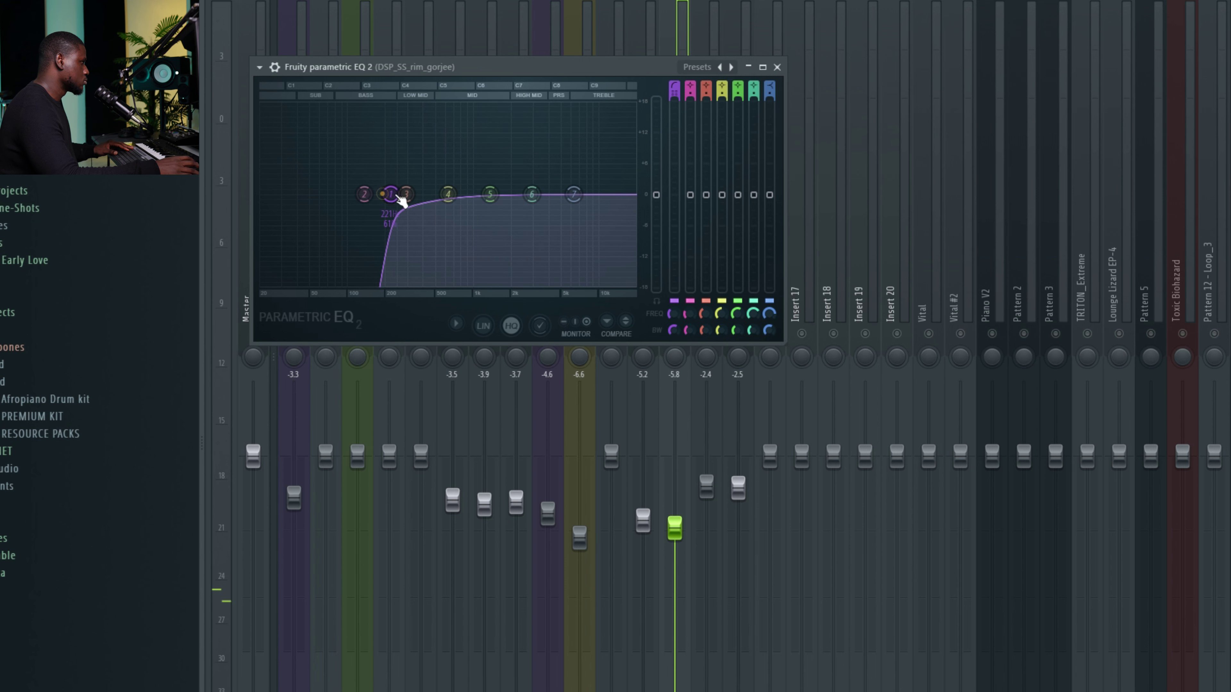
pyautogui.click(777, 67)
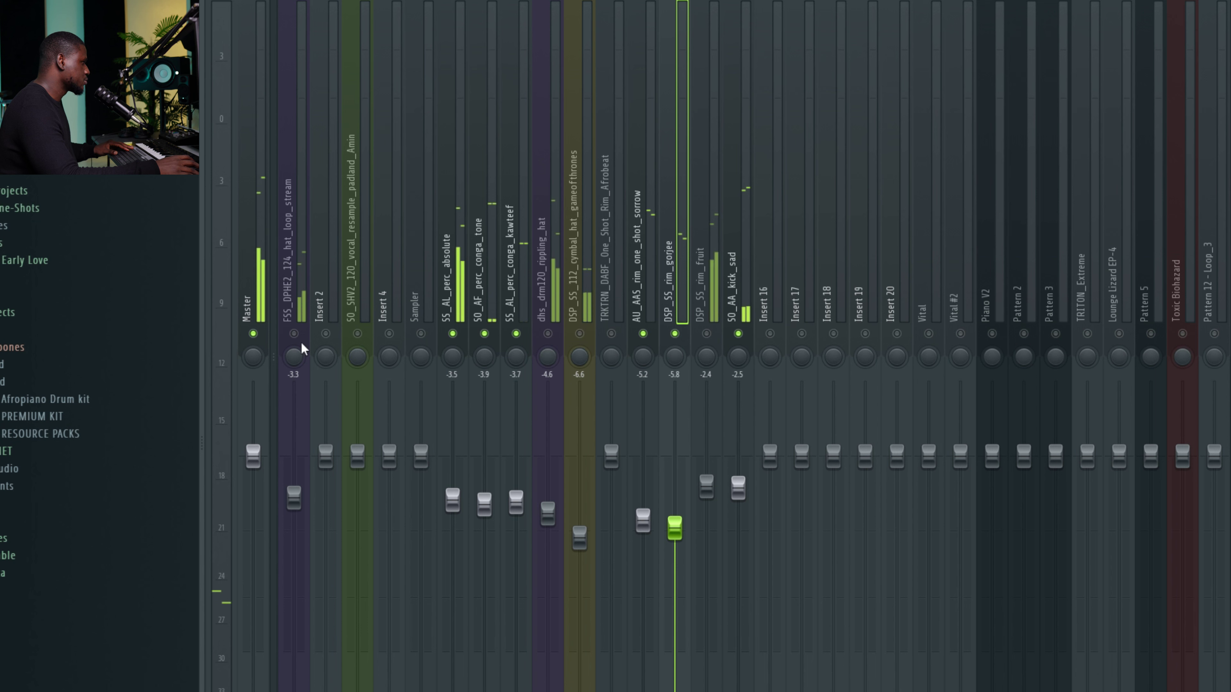
# - Check the hat loop track's existing EQ, then add a second Fruity parametric EQ 2
pyautogui.click(294, 335)
pyautogui.click(293, 310)
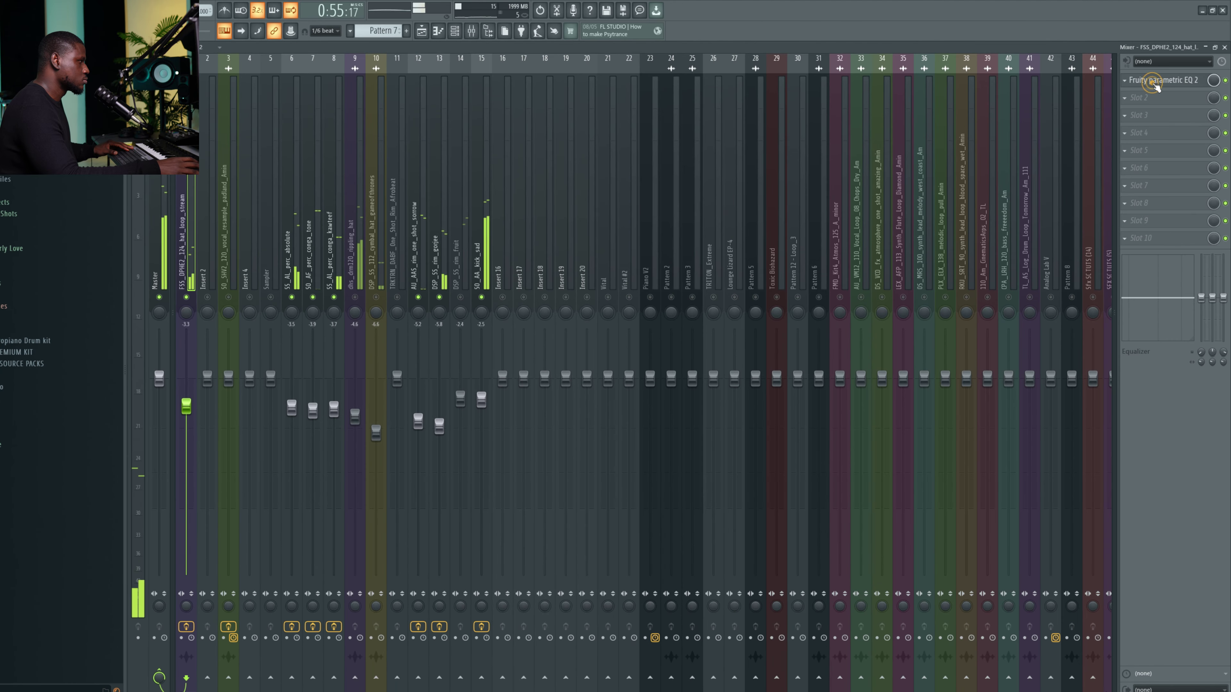
pyautogui.click(1156, 80)
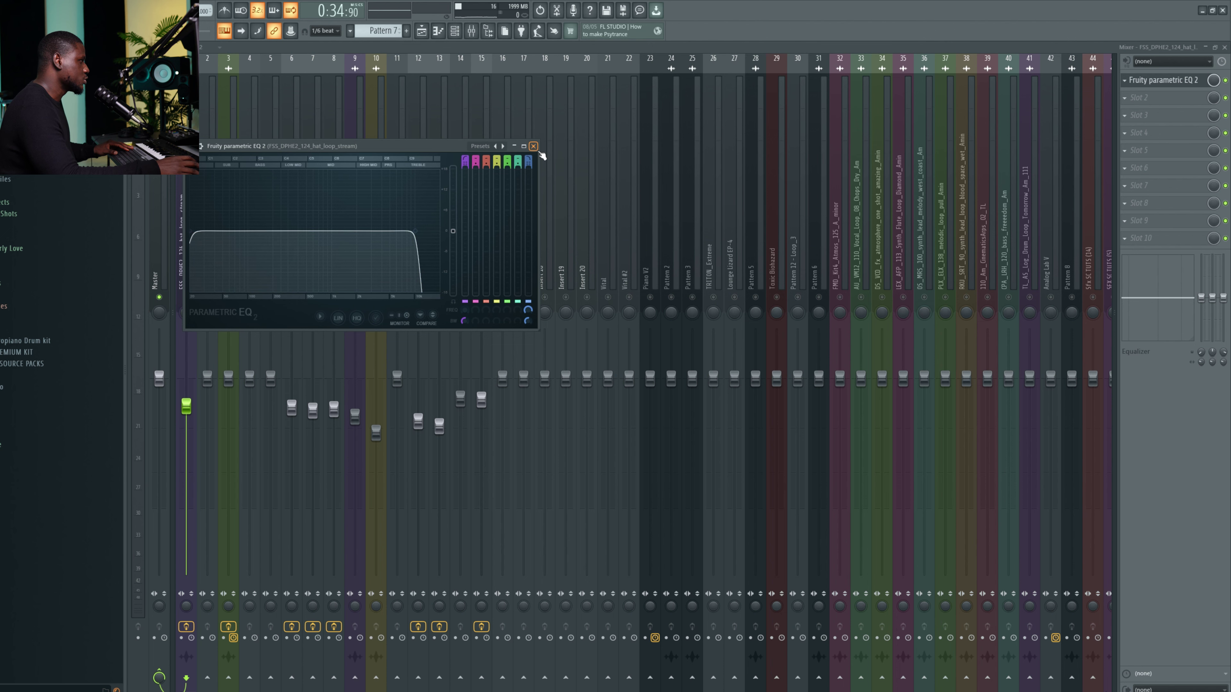
pyautogui.click(534, 147)
pyautogui.click(1189, 105)
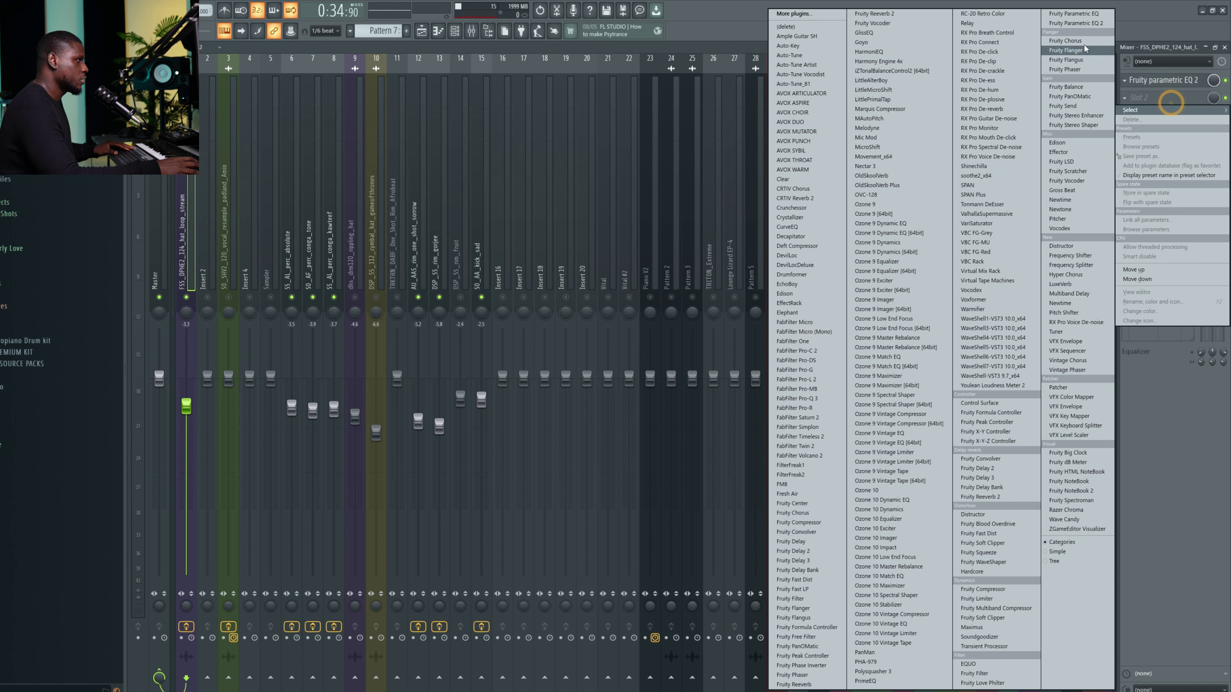
pyautogui.click(1076, 26)
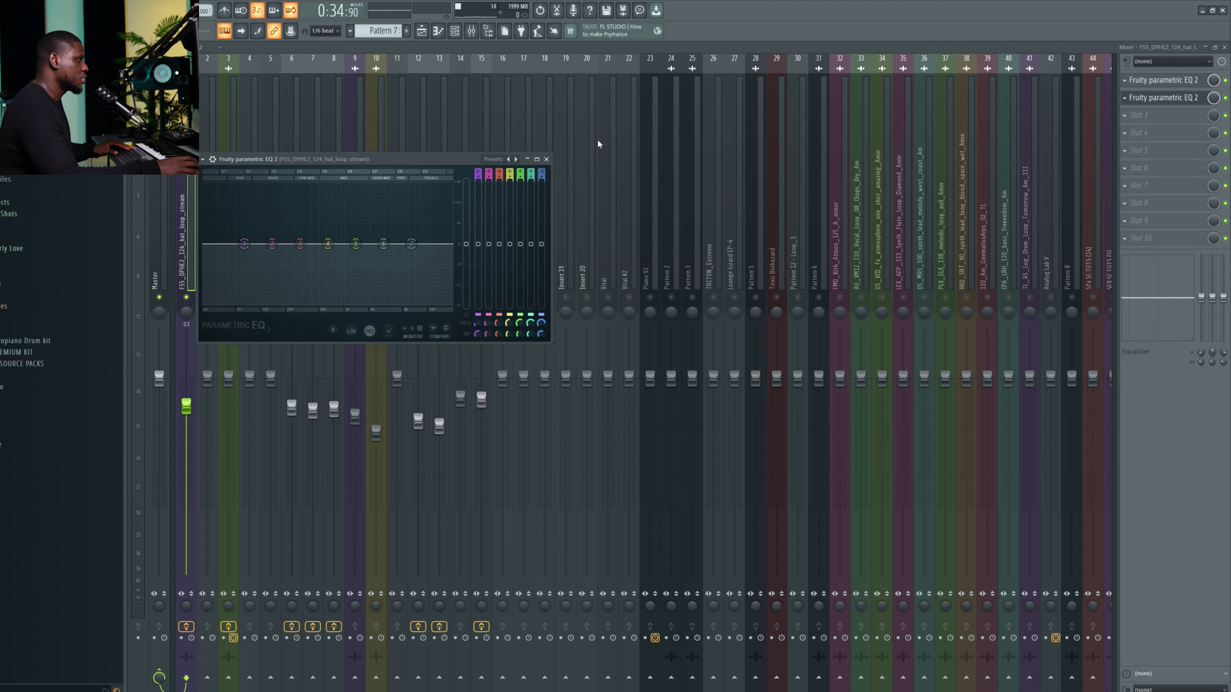
# - Make band 1 a Steep 8 high-pass at about 97 Hz, nudged slightly higher
pyautogui.rightClick(245, 242)
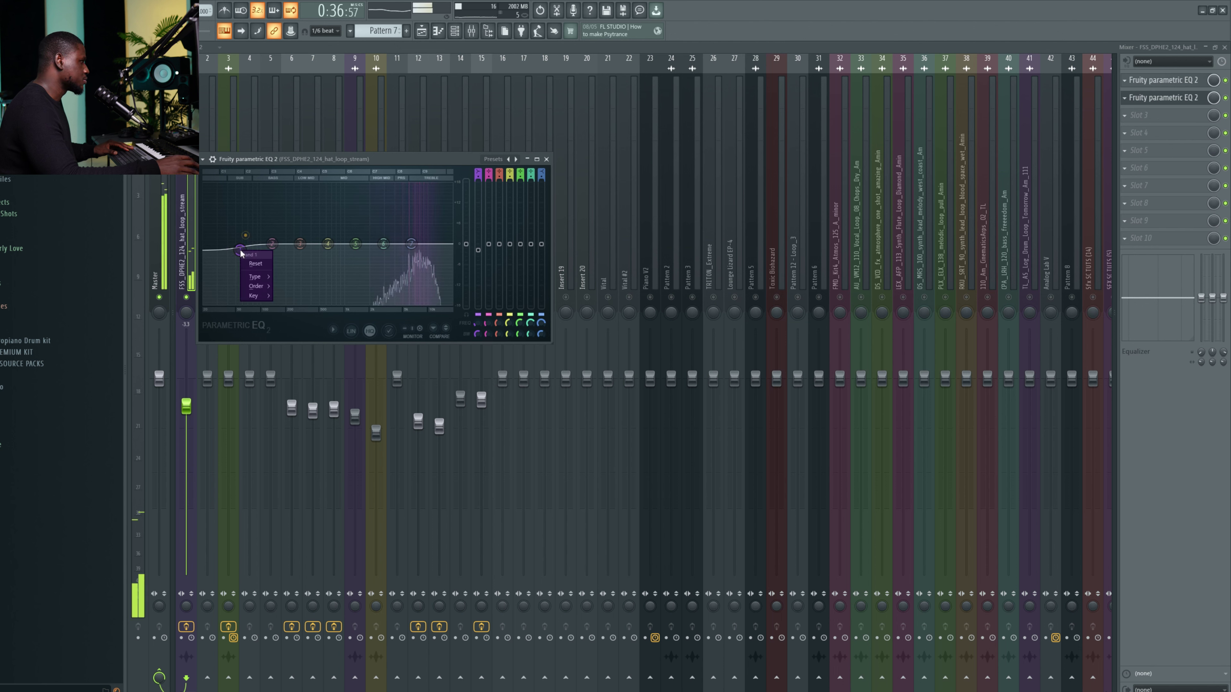
pyautogui.moveTo(254, 276)
pyautogui.click(286, 307)
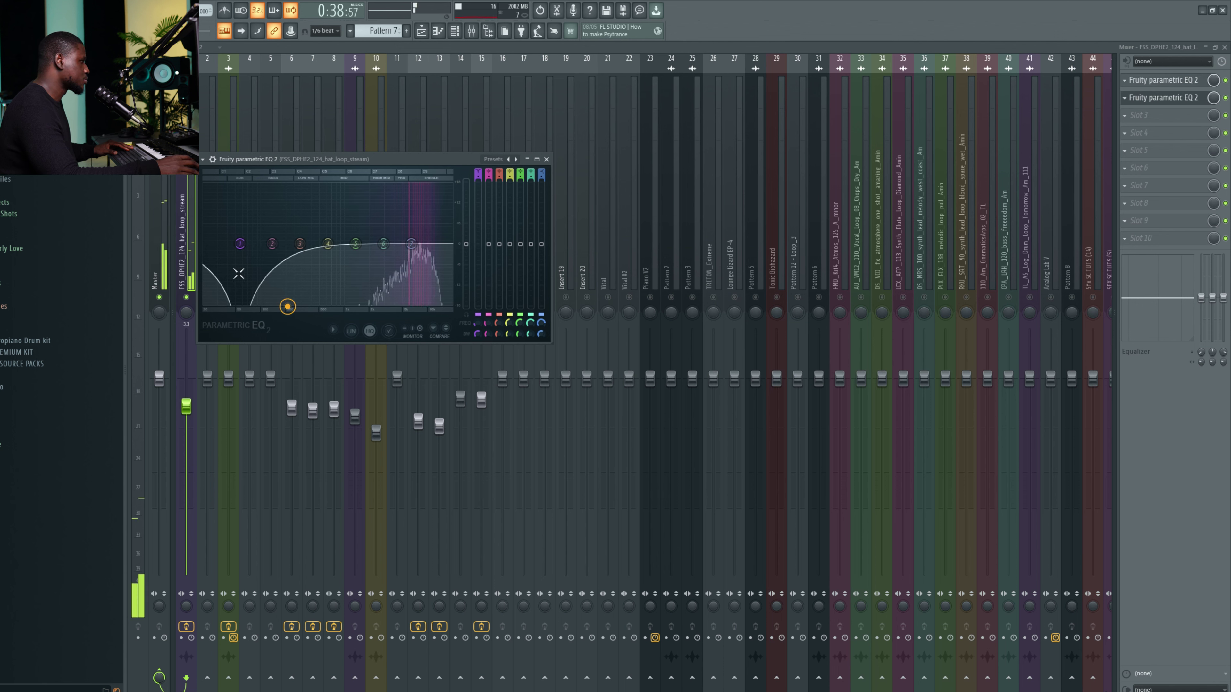
pyautogui.hotkey('ctrl', 'z')
pyautogui.rightClick(241, 249)
pyautogui.moveTo(255, 277)
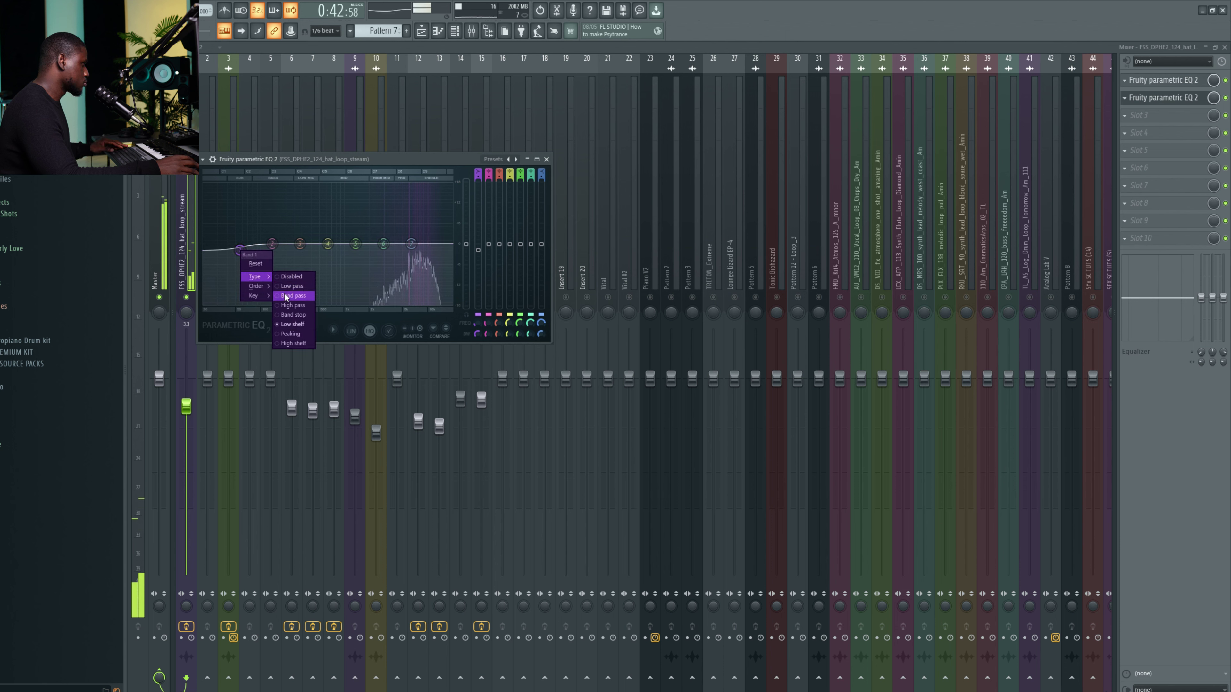
pyautogui.click(304, 306)
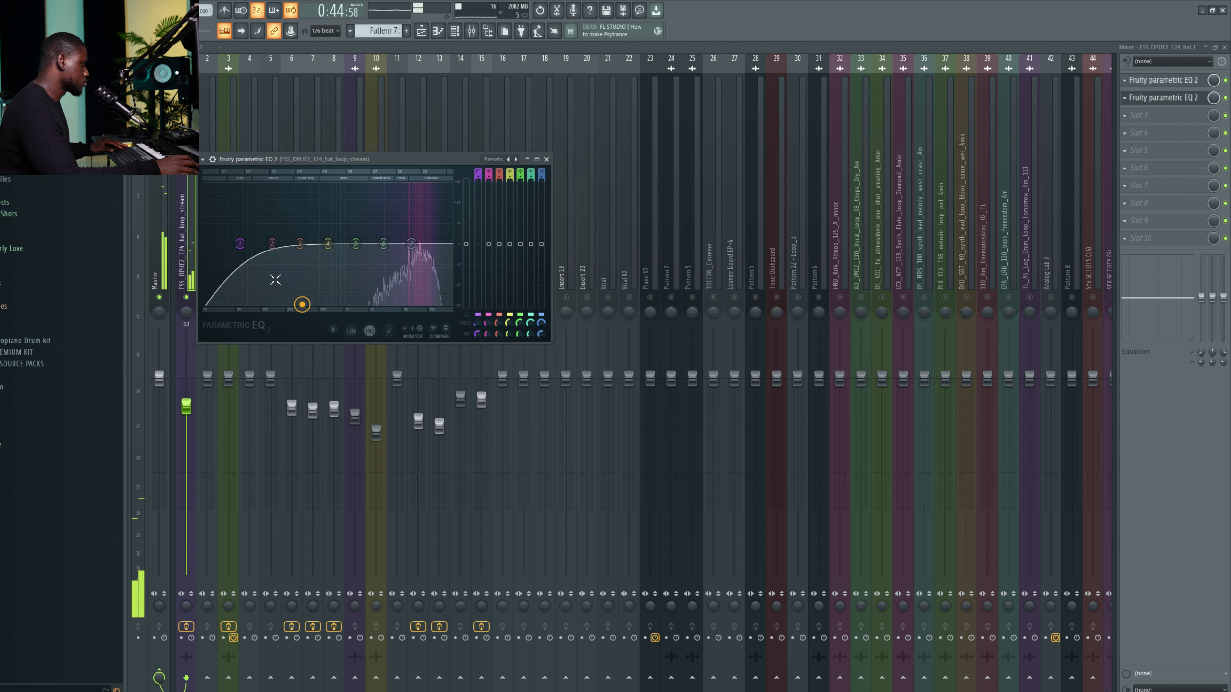
pyautogui.rightClick(239, 243)
pyautogui.click(289, 280)
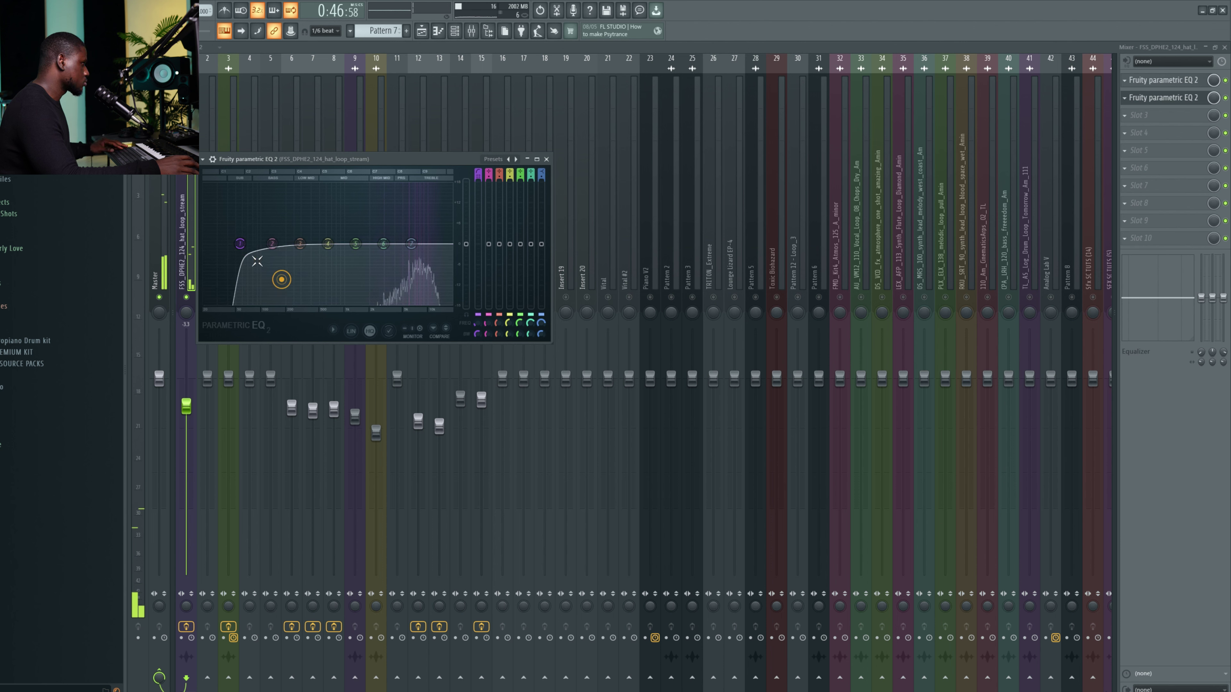
pyautogui.moveTo(239, 243); pyautogui.dragTo(259, 243)
pyautogui.moveTo(337, 244); pyautogui.dragTo(363, 244)
# - Close the hat loop EQ and raise the dhs_drm120_rippling_hat fader to about -10.4
pyautogui.click(187, 242)
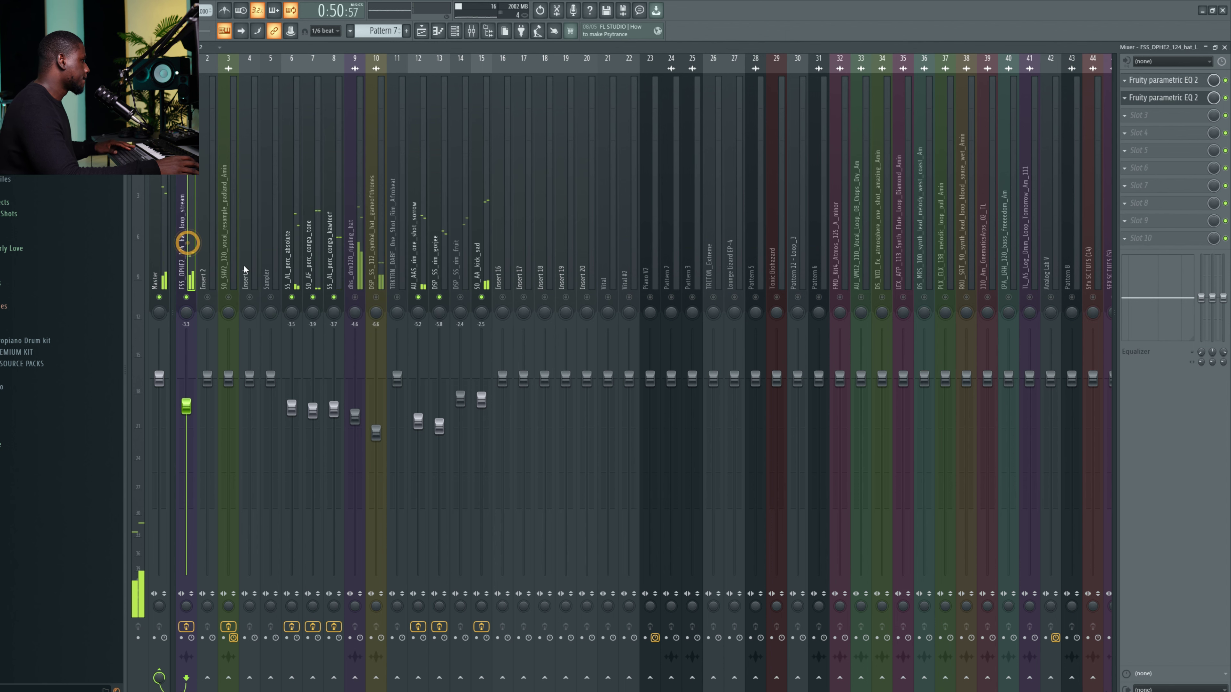
pyautogui.click(359, 288)
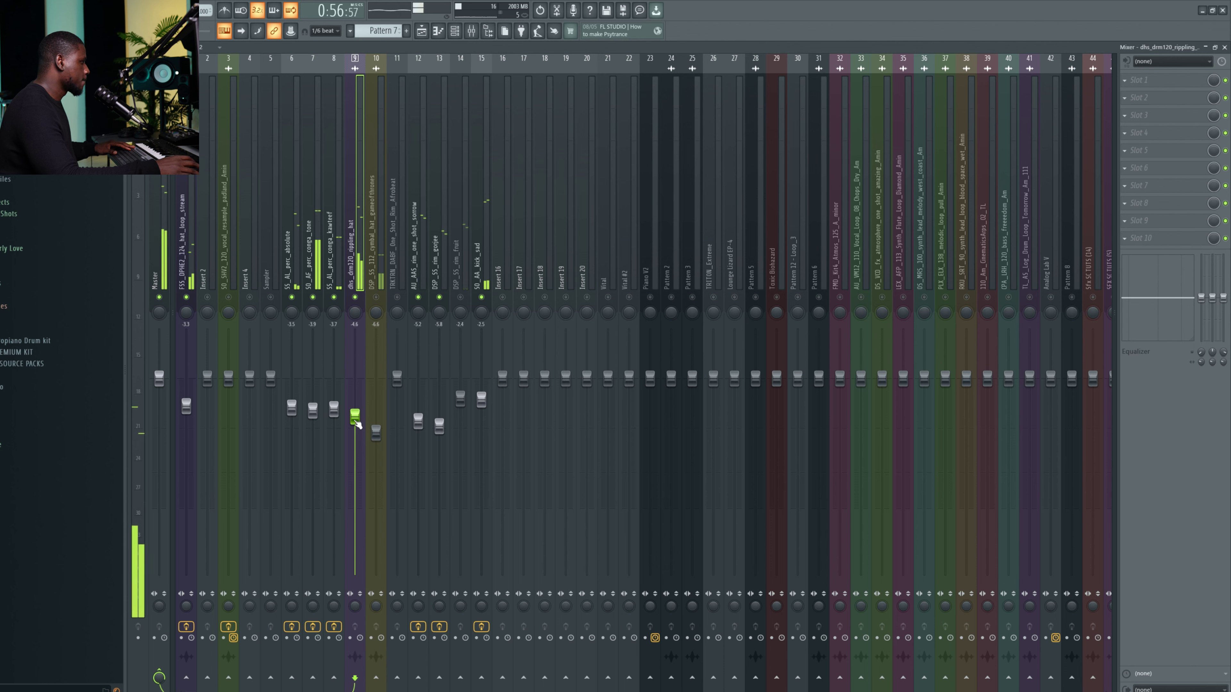
pyautogui.moveTo(355, 534); pyautogui.dragTo(355, 417)
# - Add Fruity parametric EQ 2 with a band 1 high-pass at about 65 Hz, then close it
pyautogui.click(1153, 80)
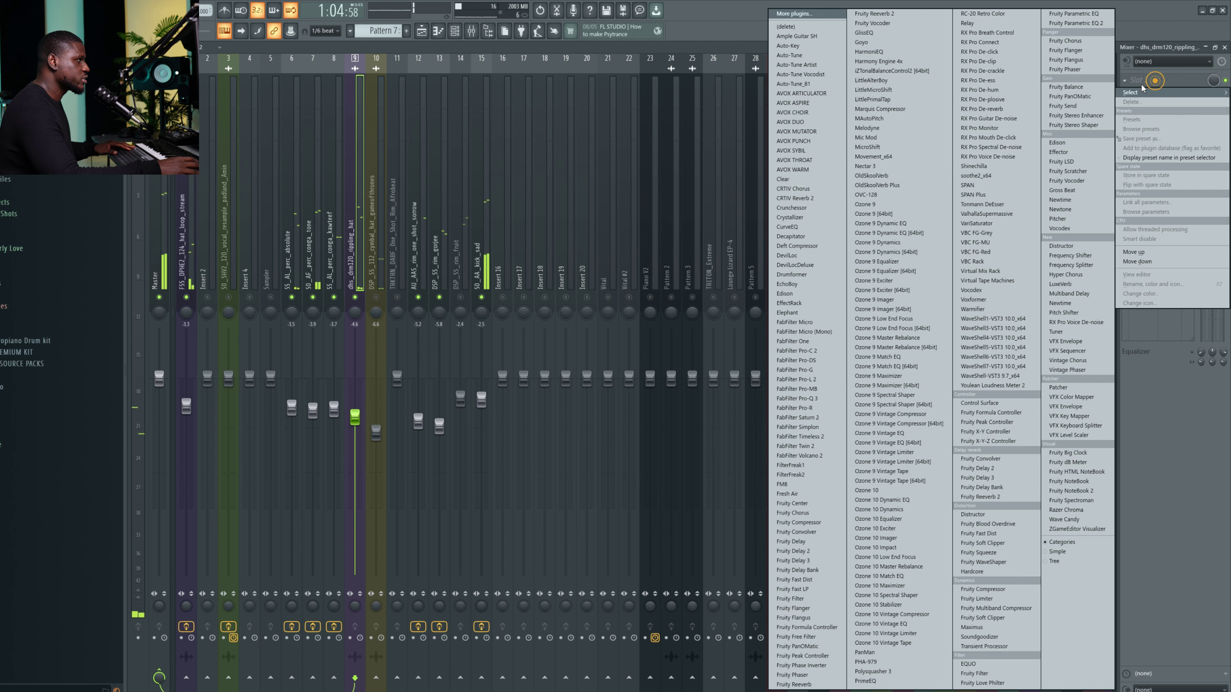
pyautogui.click(1076, 22)
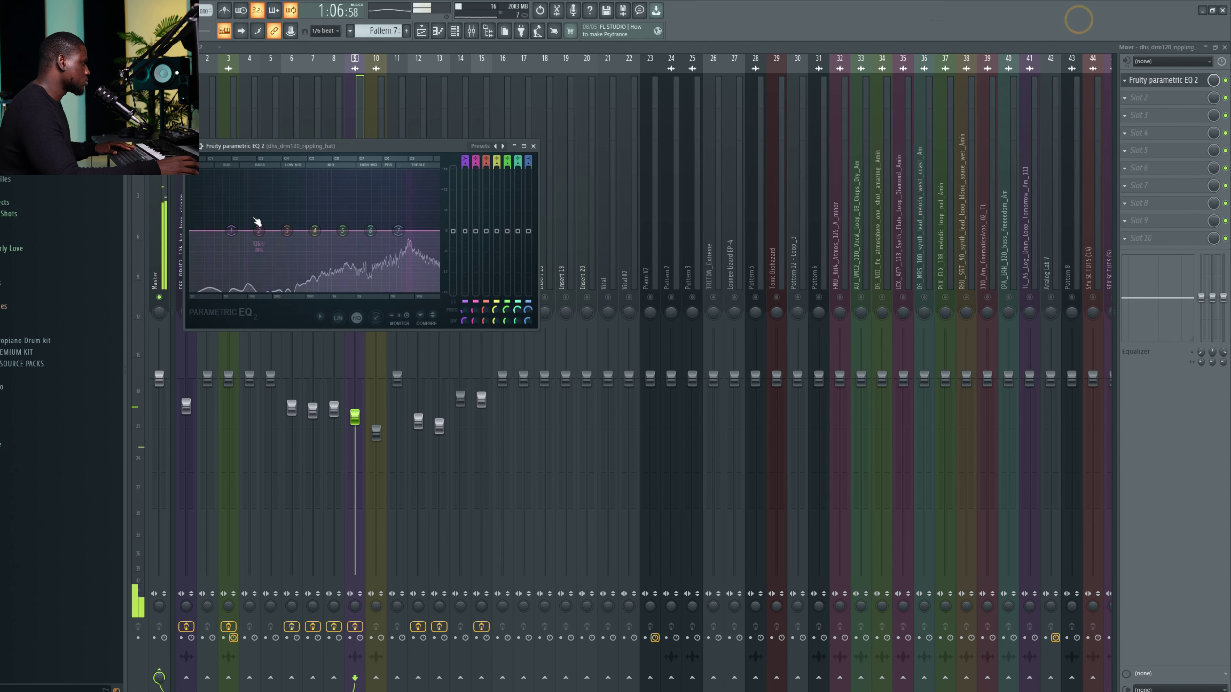
pyautogui.moveTo(231, 230); pyautogui.dragTo(207, 239)
pyautogui.rightClick(208, 239)
pyautogui.moveTo(223, 267)
pyautogui.click(260, 295)
pyautogui.rightClick(208, 231)
pyautogui.moveTo(254, 262); pyautogui.dragTo(269, 230)
pyautogui.click(533, 146)
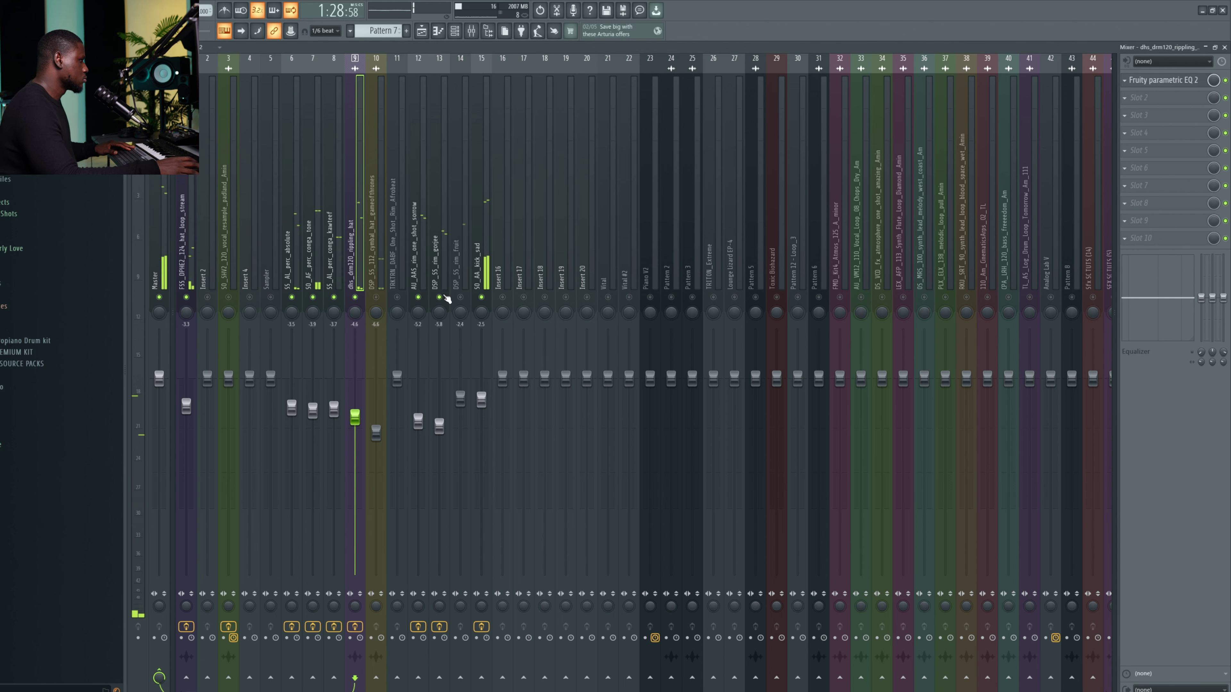
# - Add Fruity parametric EQ 2 to DSP_SS_rim_fruit with a band 1 high-pass at about 136 Hz
pyautogui.click(463, 286)
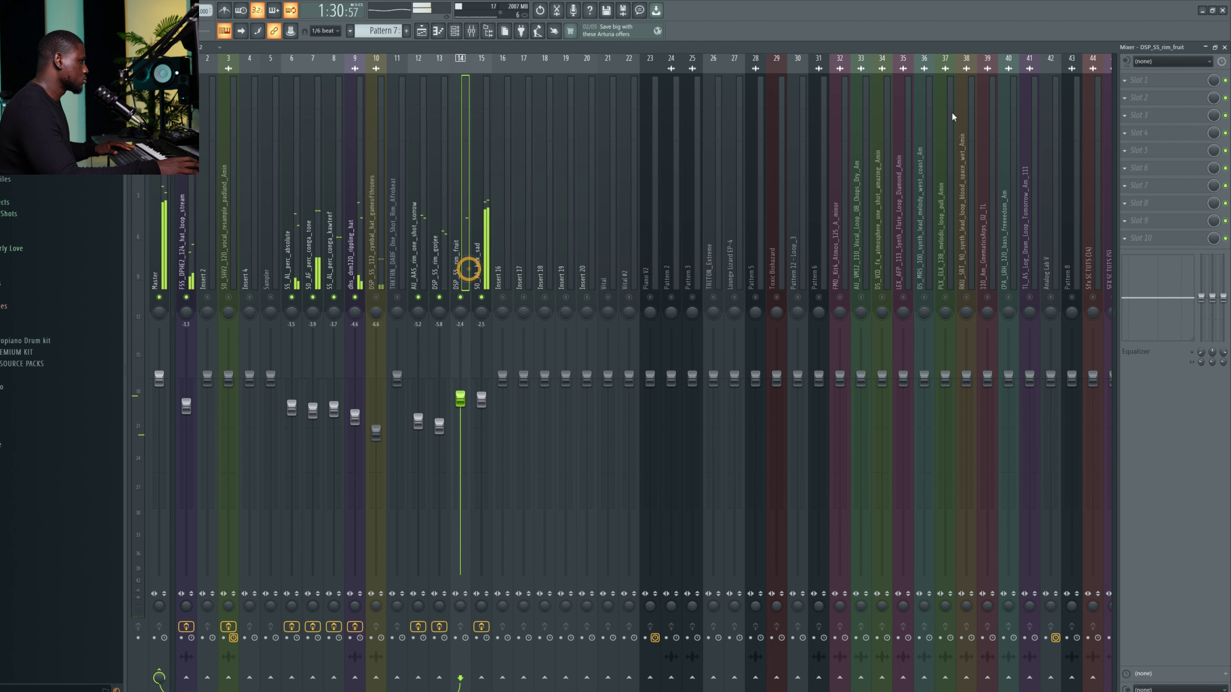
pyautogui.click(1170, 89)
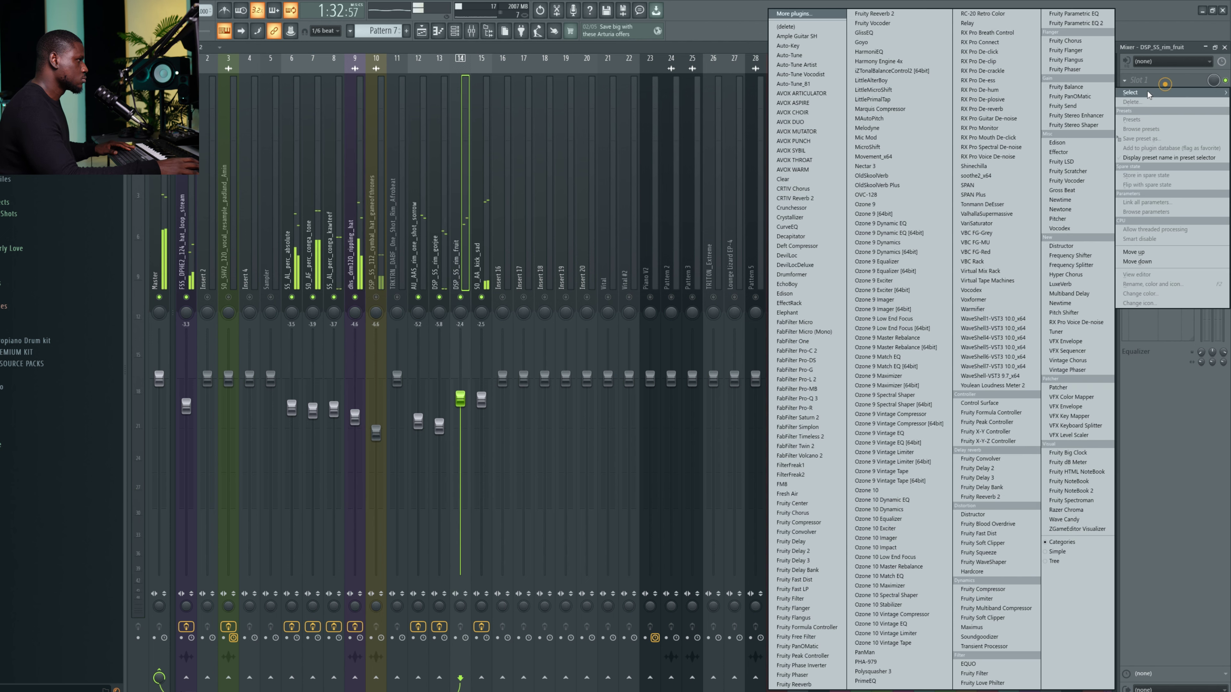
pyautogui.click(1086, 27)
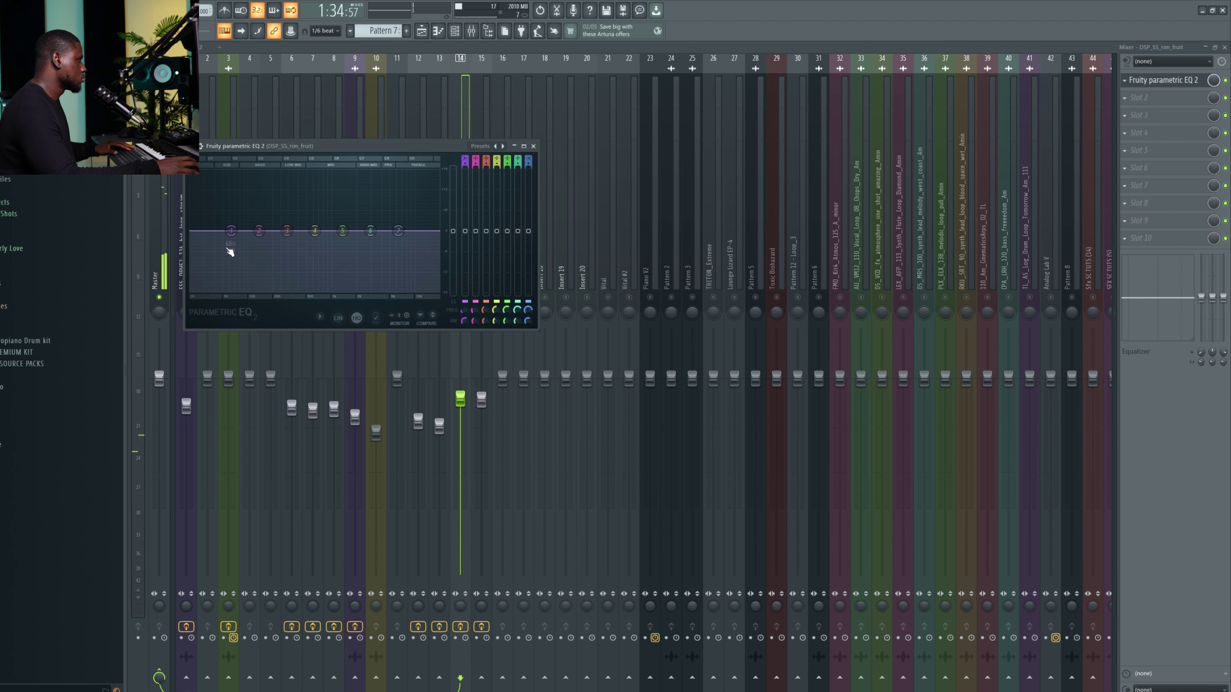
pyautogui.rightClick(231, 232)
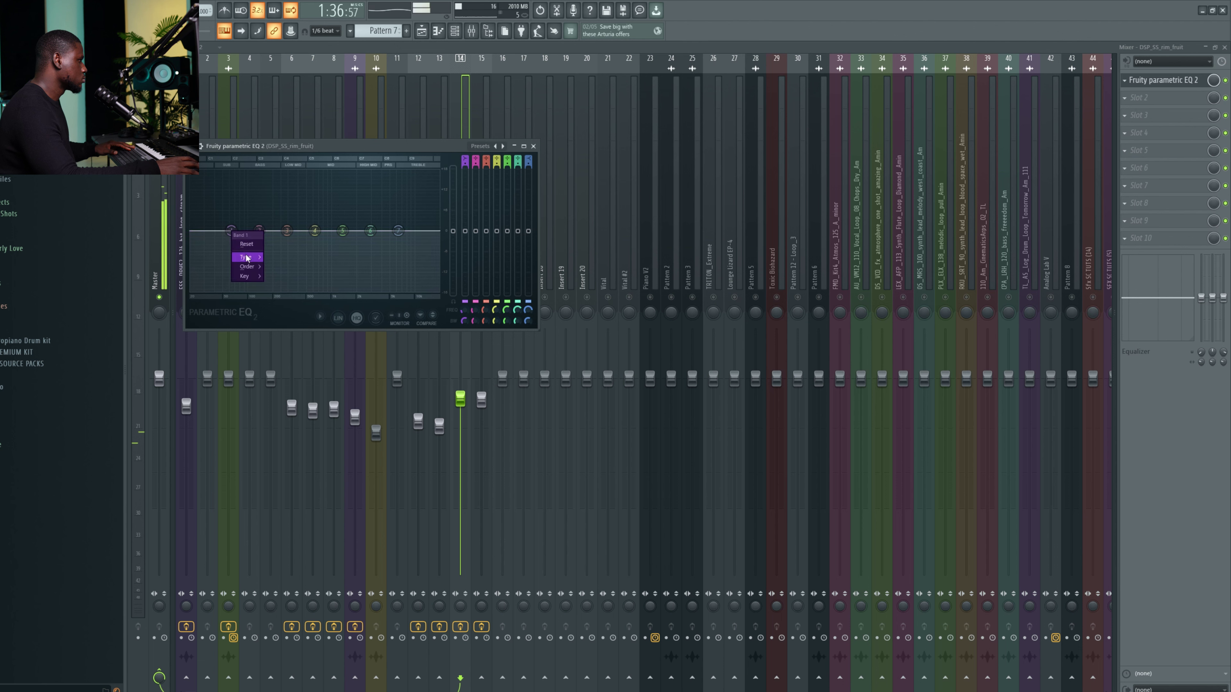
pyautogui.moveTo(245, 257)
pyautogui.click(279, 271)
pyautogui.moveTo(252, 244); pyautogui.dragTo(290, 231)
pyautogui.click(532, 146)
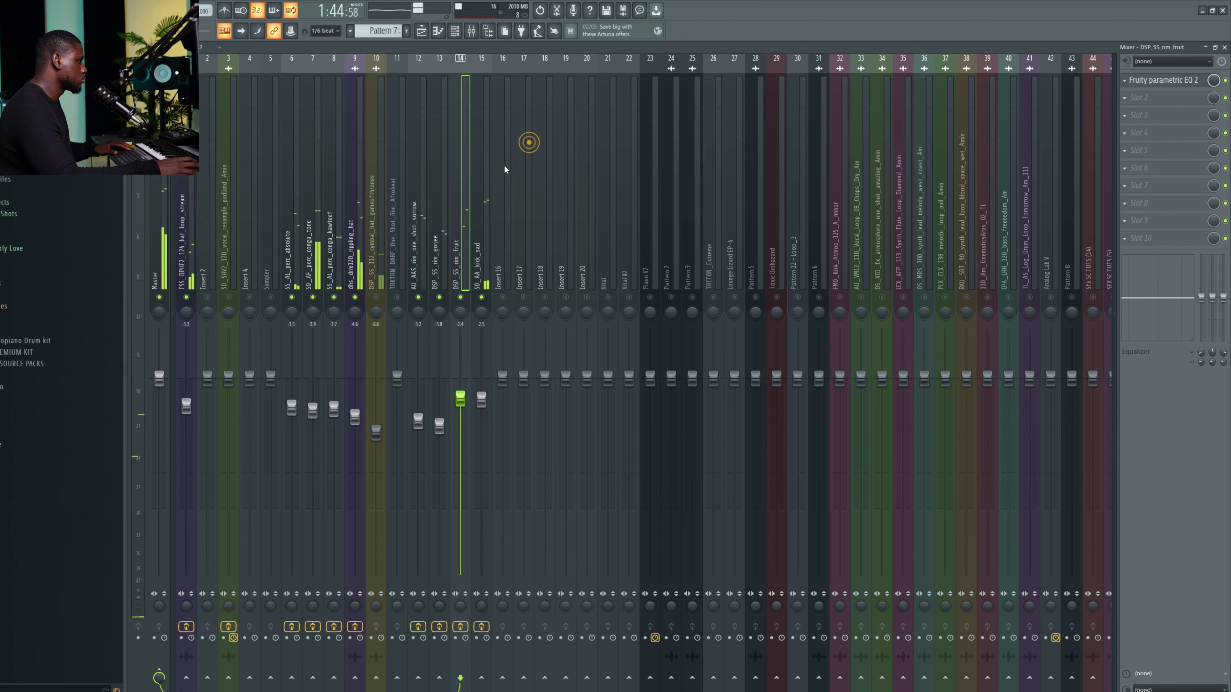
pyautogui.click(376, 279)
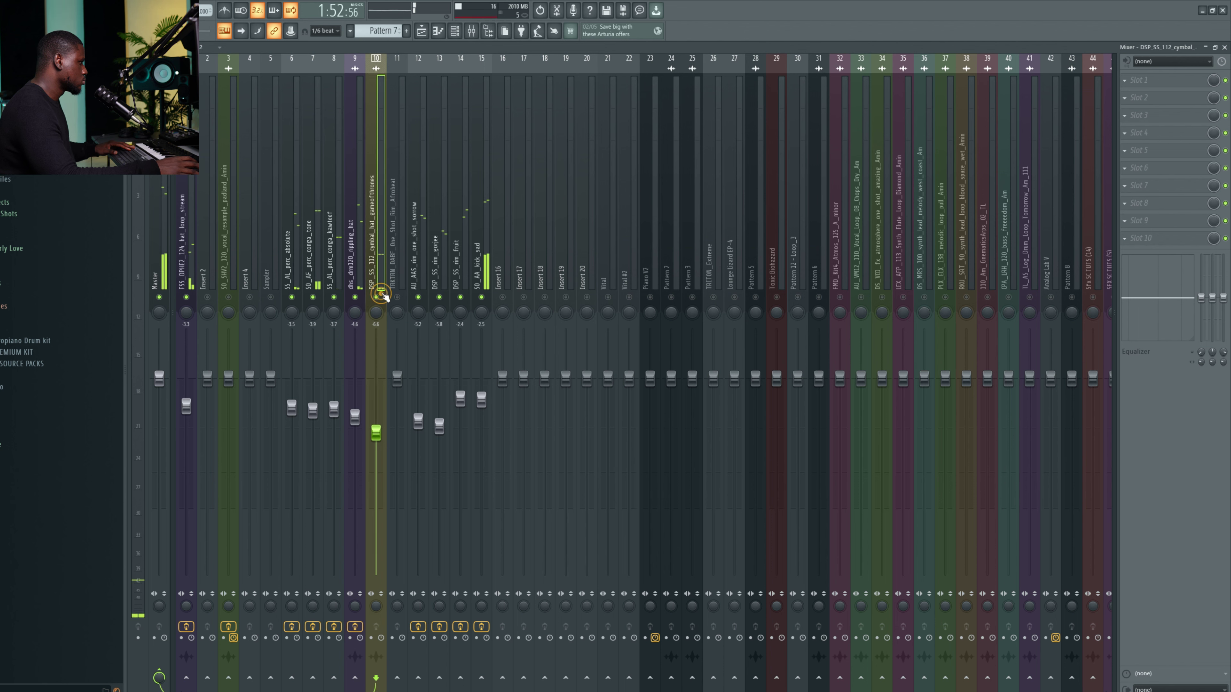
# - Add Fruity parametric EQ 2 to the cymbal hat with a much steeper, higher band 1 high-pass
pyautogui.click(1152, 78)
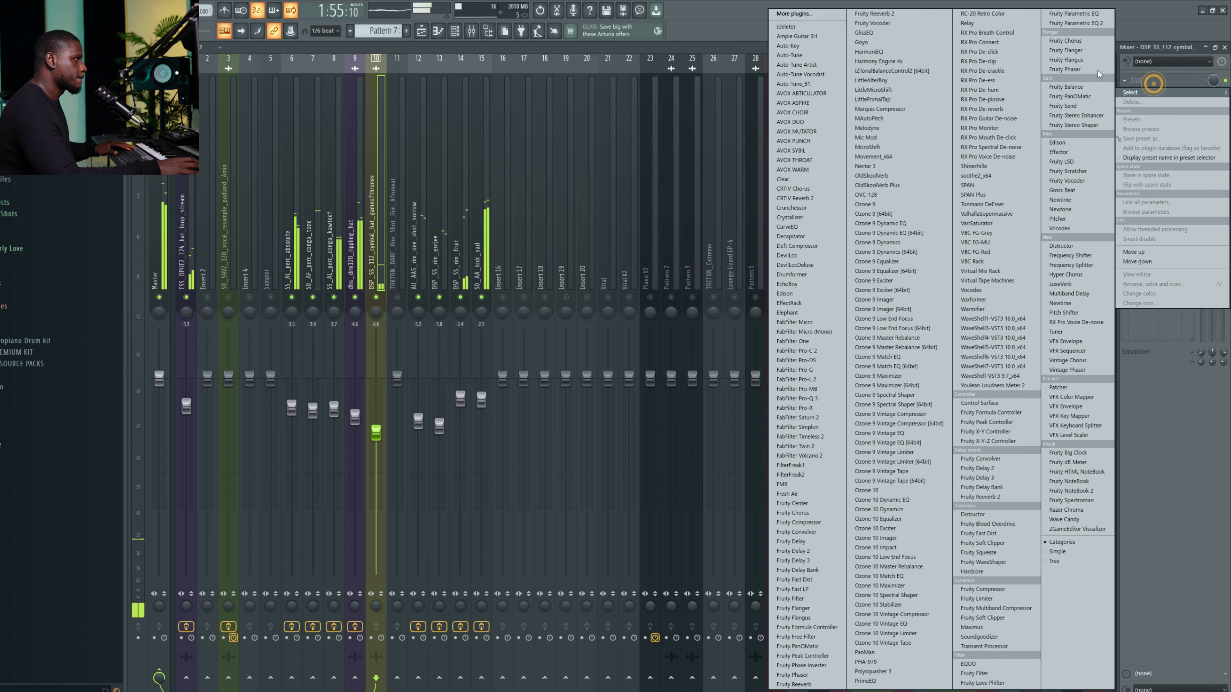
pyautogui.click(1076, 23)
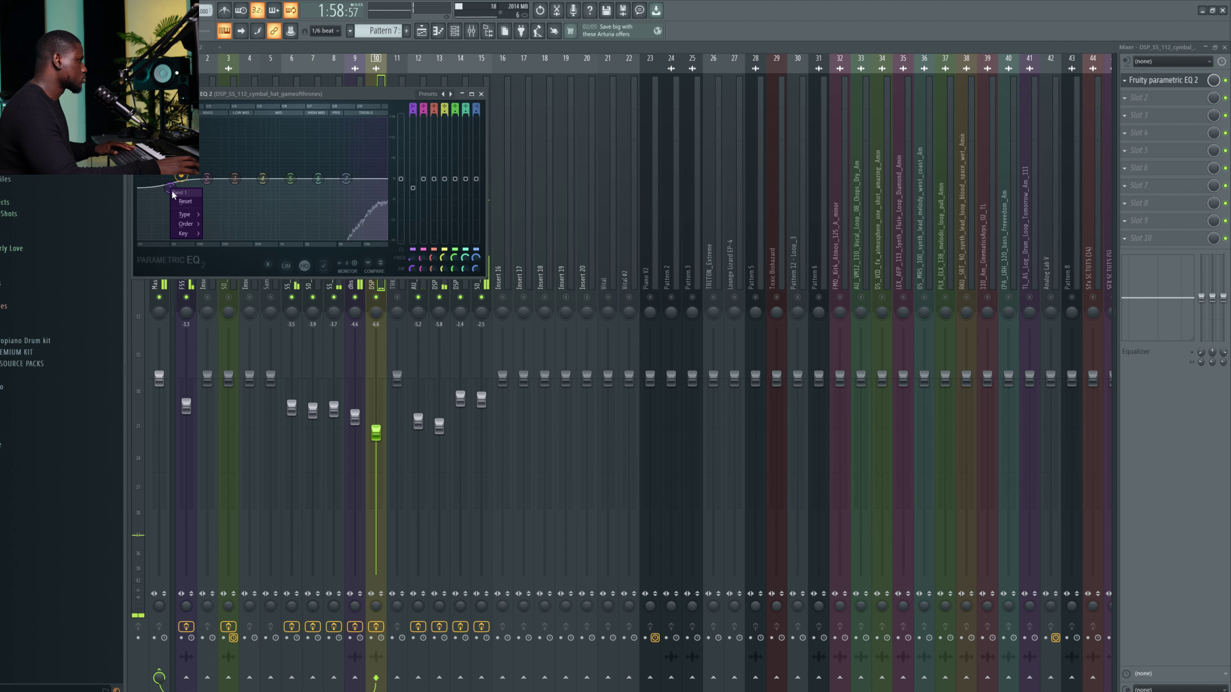
pyautogui.rightClick(178, 180)
pyautogui.click(218, 242)
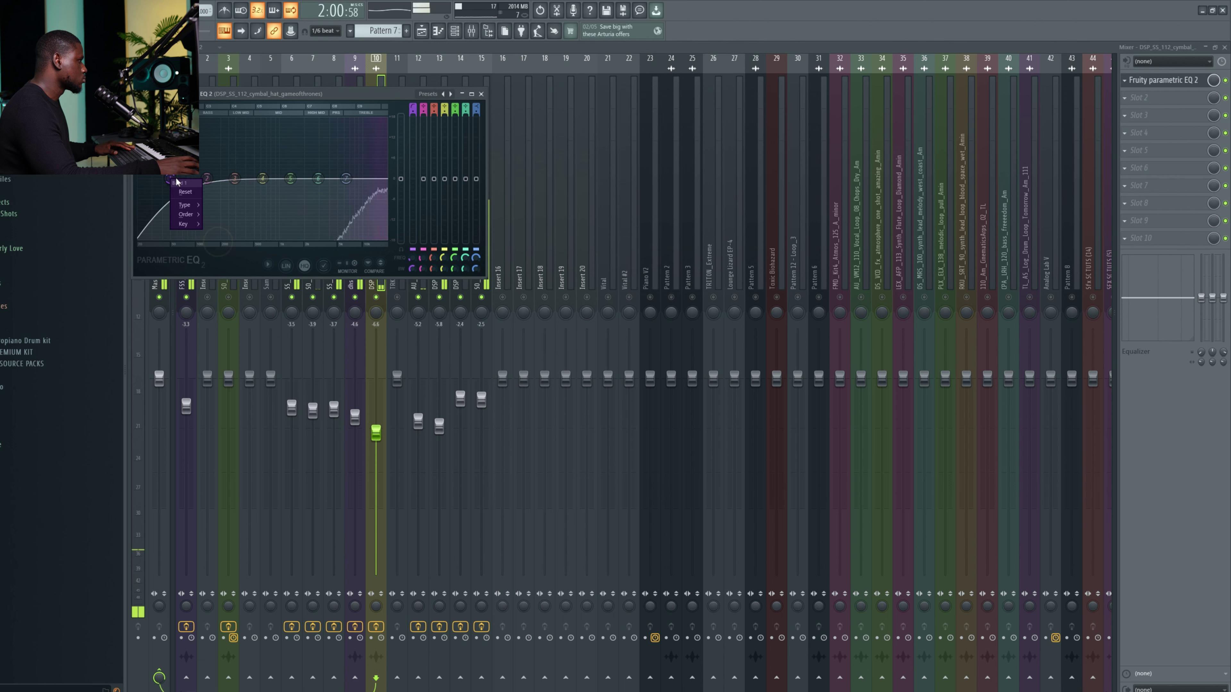
pyautogui.rightClick(174, 188)
pyautogui.click(213, 213)
pyautogui.moveTo(170, 180); pyautogui.dragTo(288, 182)
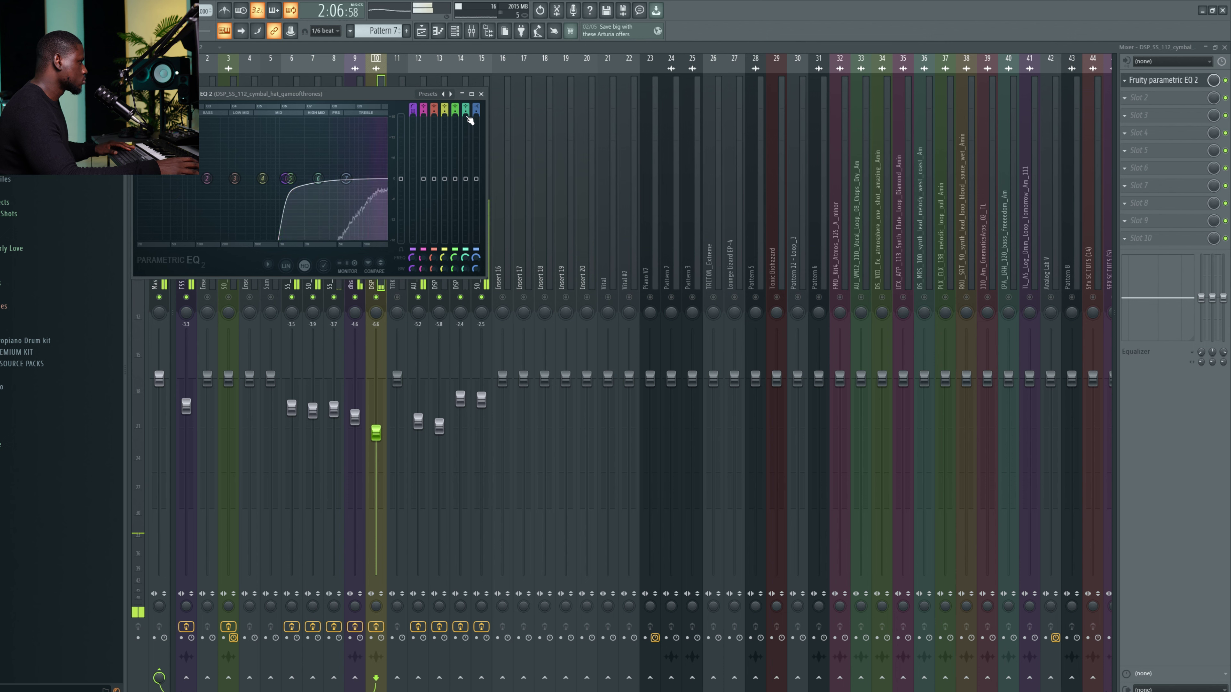
pyautogui.click(482, 94)
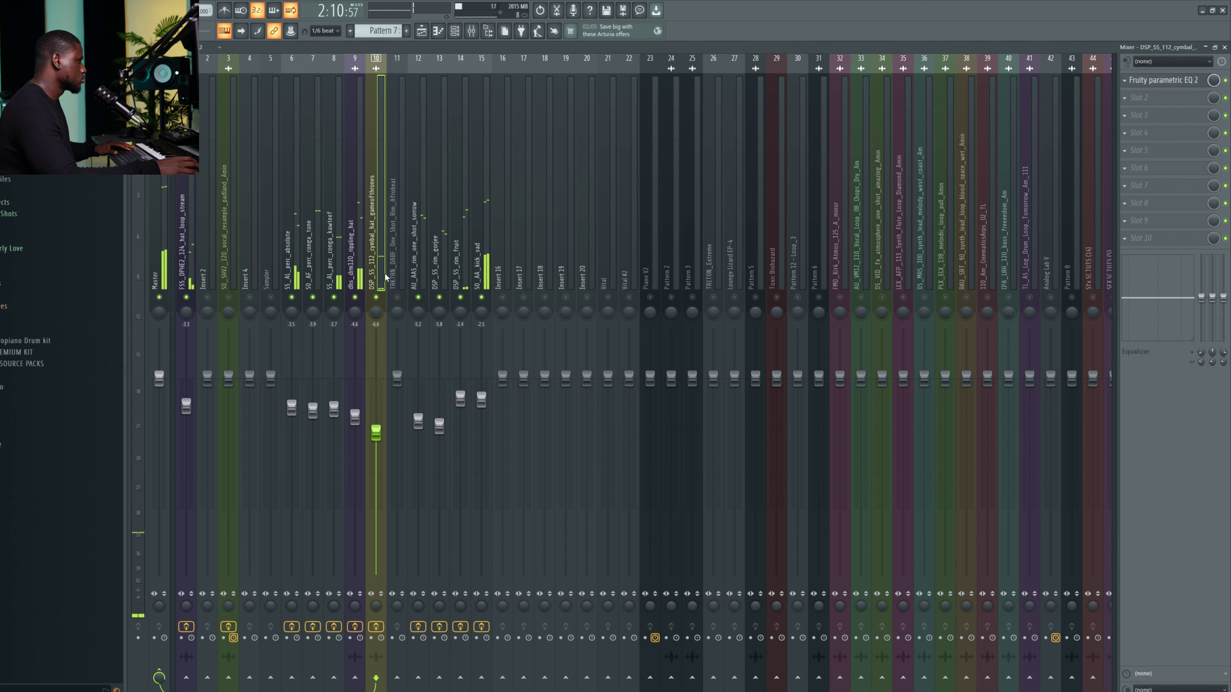
# - Review the effects on the rim, conga and other drum tracks, then stop playback
pyautogui.click(393, 274)
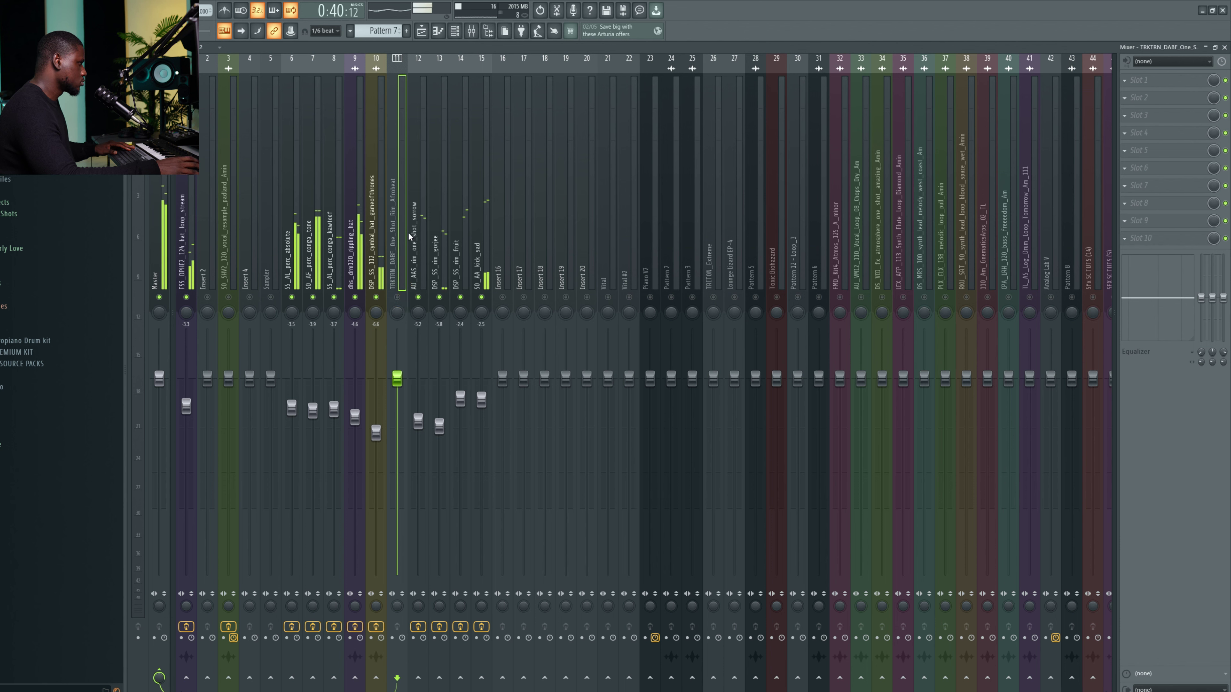
pyautogui.click(315, 237)
pyautogui.click(418, 237)
pyautogui.click(397, 238)
pyautogui.click(250, 243)
pyautogui.click(194, 247)
pyautogui.click(271, 242)
pyautogui.click(333, 243)
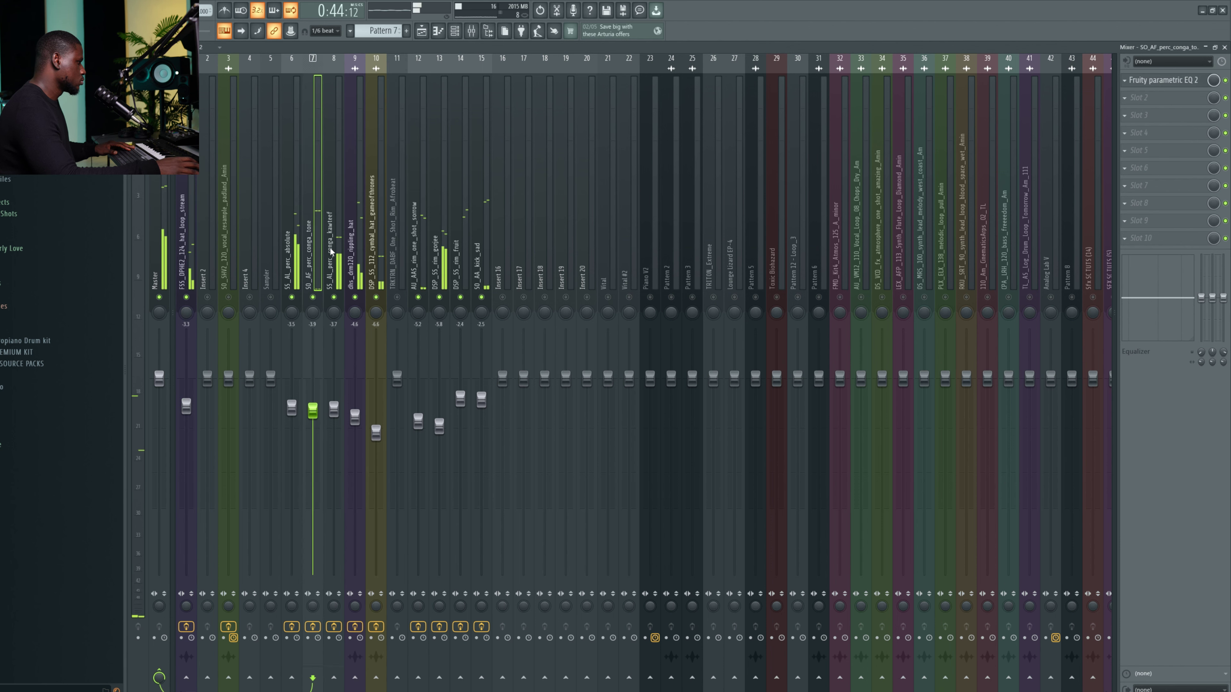
pyautogui.click(376, 242)
pyautogui.click(405, 241)
pyautogui.click(437, 240)
pyautogui.click(452, 236)
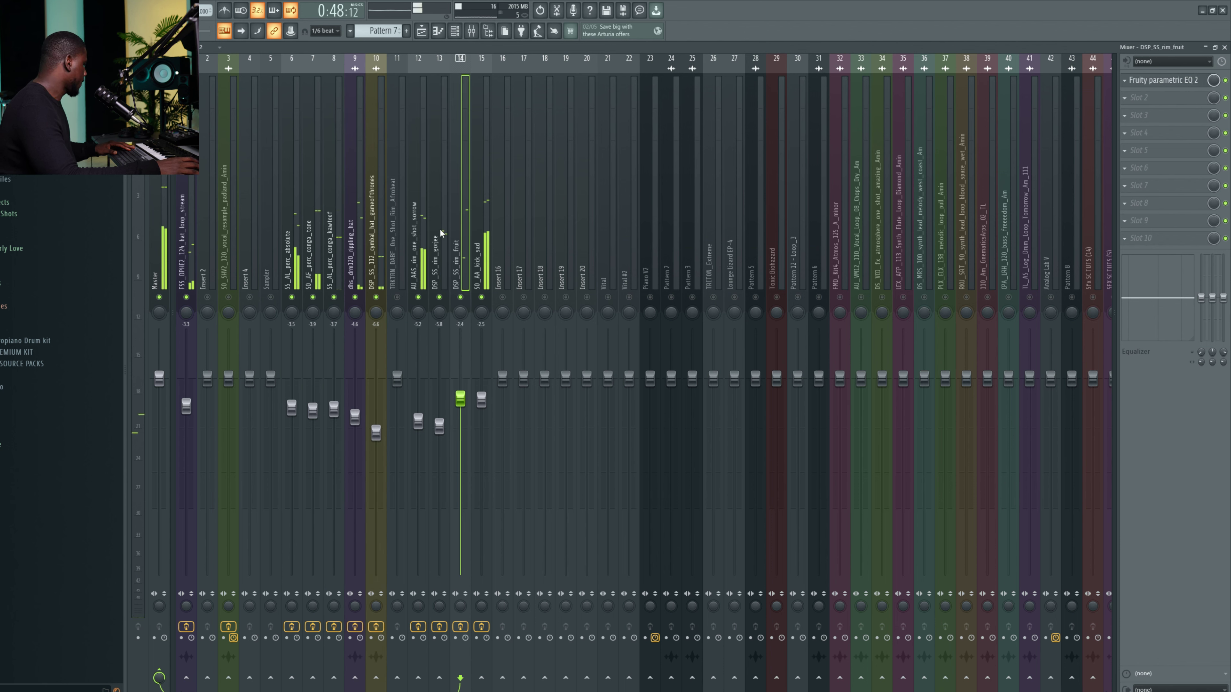
pyautogui.press('space')
pyautogui.click(295, 276)
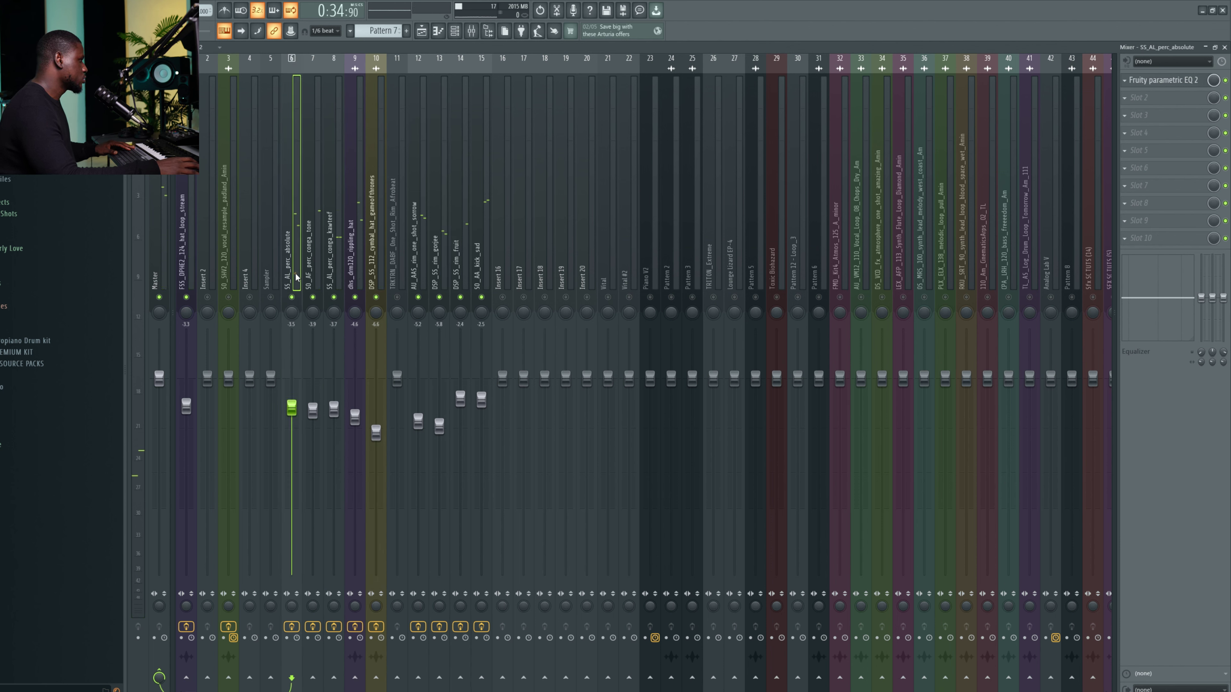
pyautogui.click(293, 627)
pyautogui.click(312, 627)
pyautogui.click(333, 627)
pyautogui.click(353, 626)
pyautogui.click(376, 626)
pyautogui.click(418, 626)
pyautogui.click(440, 627)
pyautogui.click(460, 626)
pyautogui.click(481, 627)
pyautogui.click(310, 234)
pyautogui.press('space')
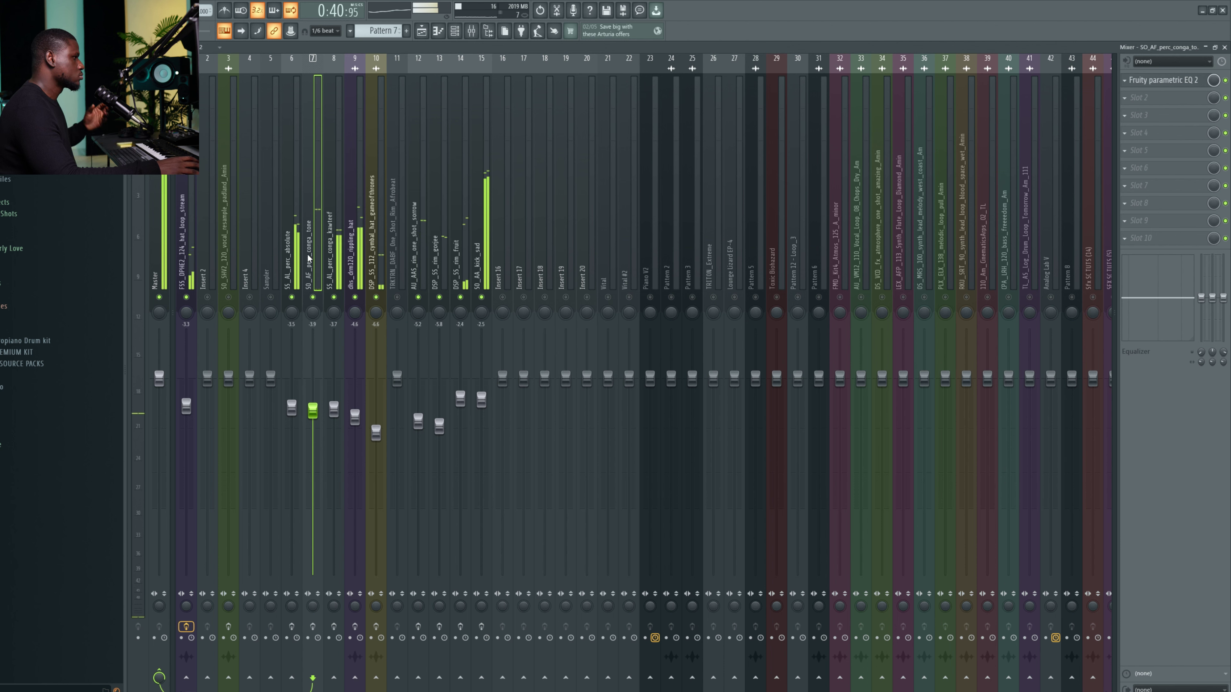
pyautogui.press('space')
pyautogui.click(371, 185)
pyautogui.press('space')
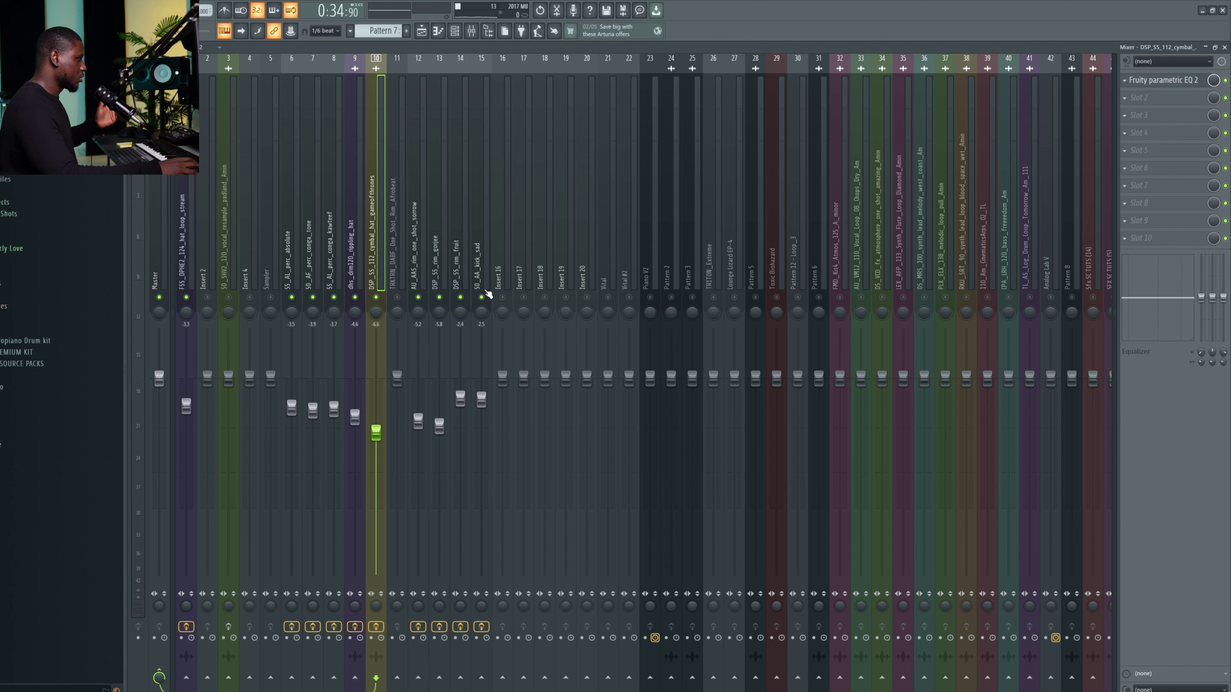
# - Solo the kick sad track on insert 15, then add and select the absolute perc on insert 6
pyautogui.rightClick(482, 298)
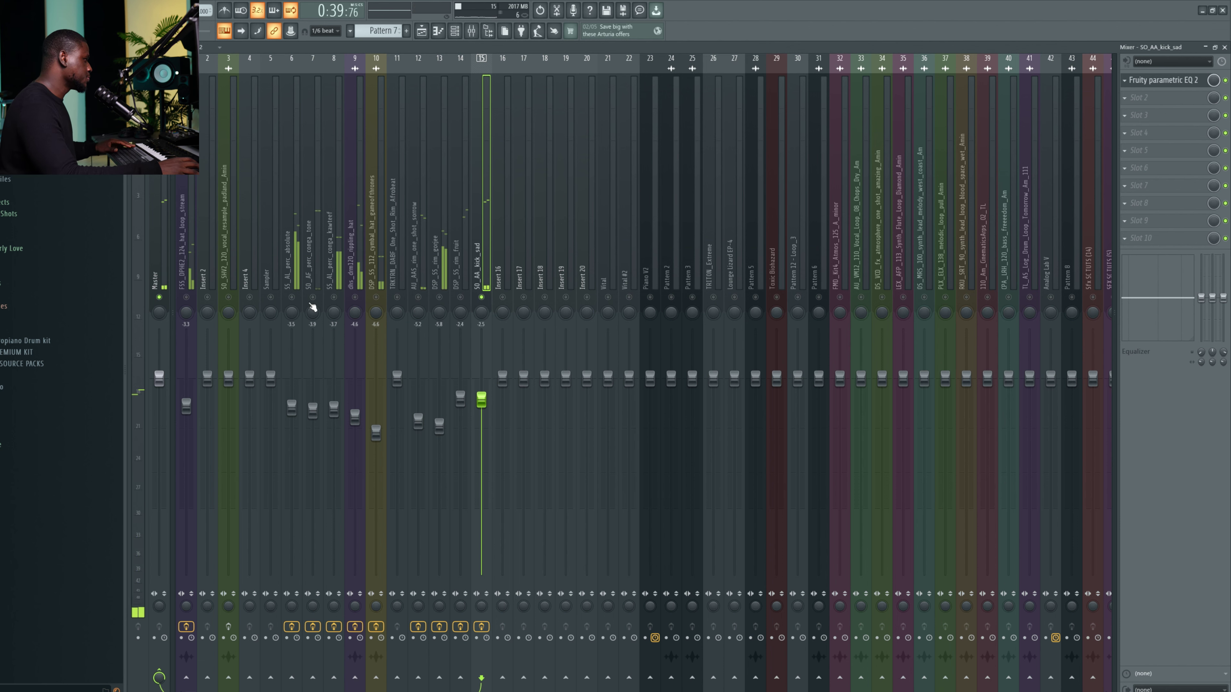
pyautogui.click(292, 297)
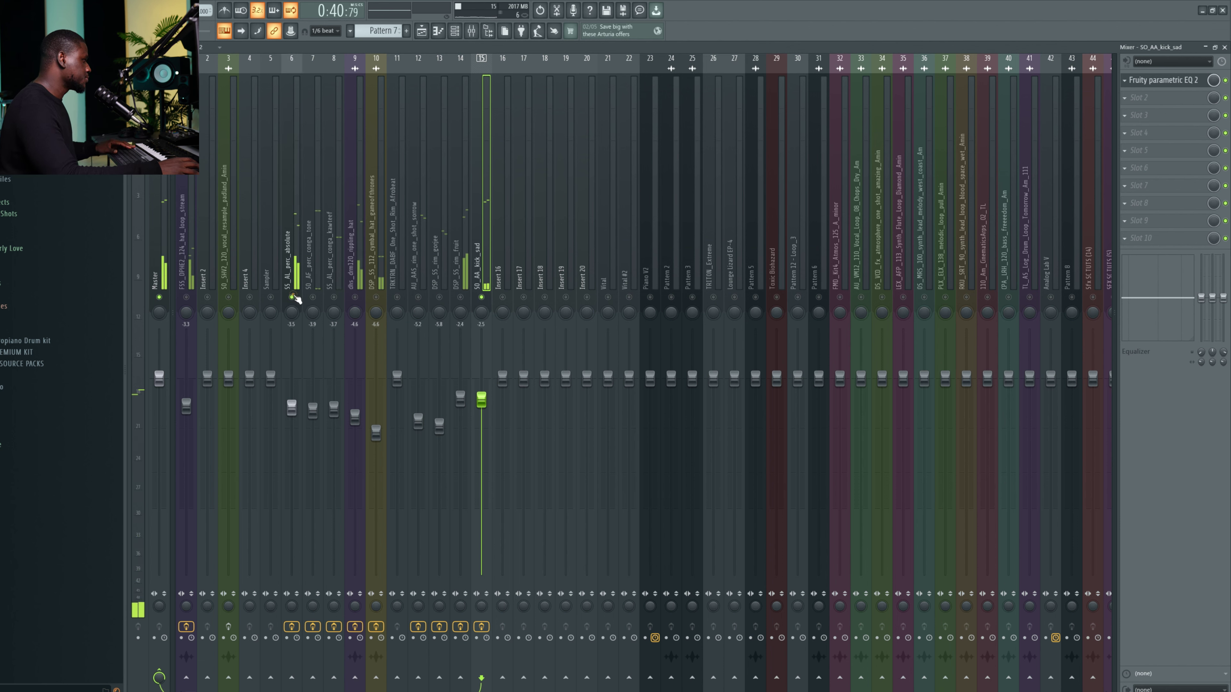
pyautogui.click(296, 271)
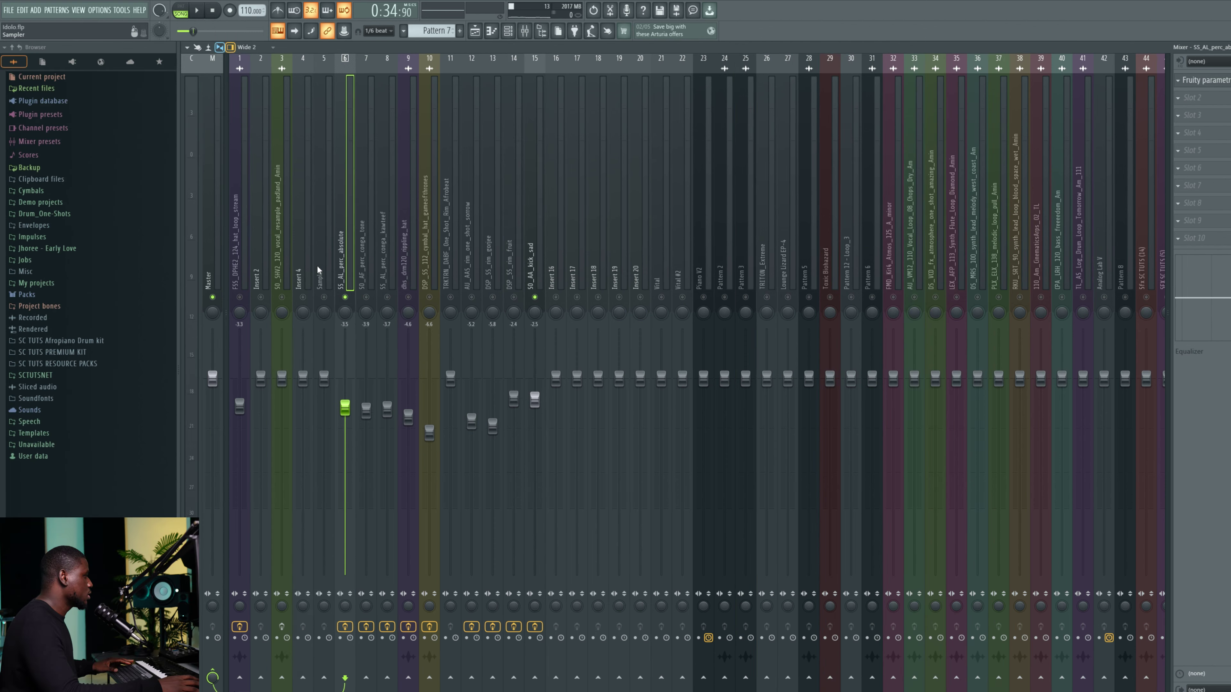
# - Unmute the conga tone (insert 7) and conga kawtef (insert 8) tracks, auditioning during playback
pyautogui.press('space')
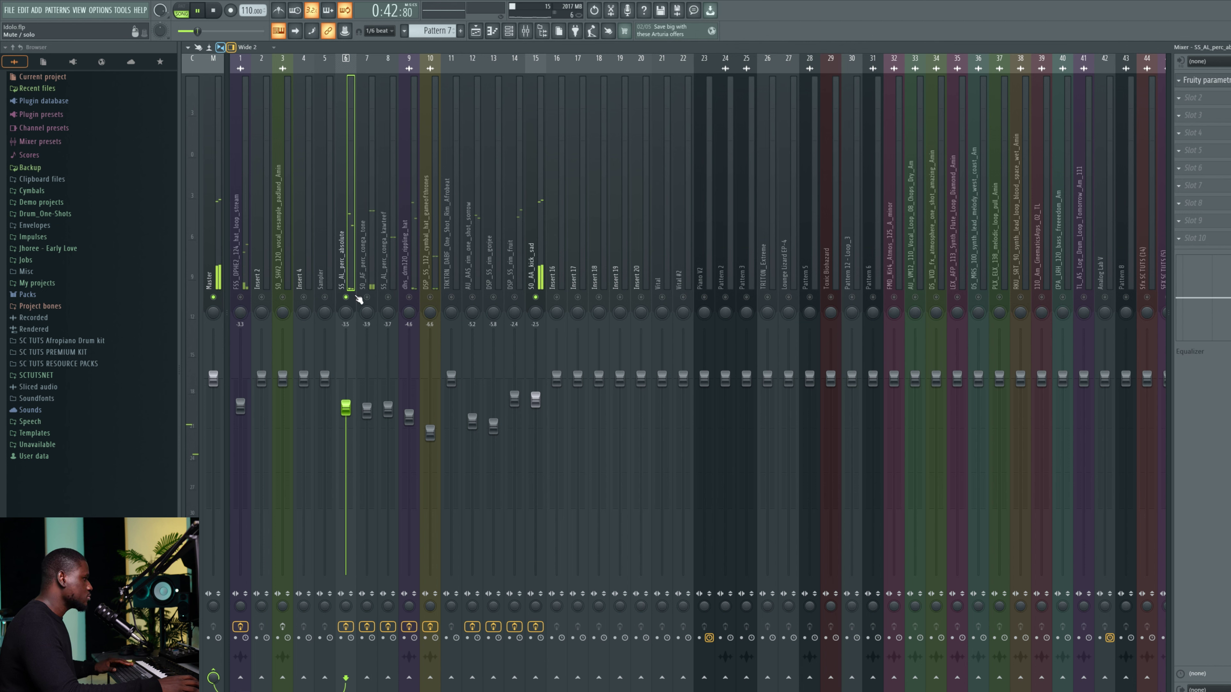
pyautogui.click(371, 281)
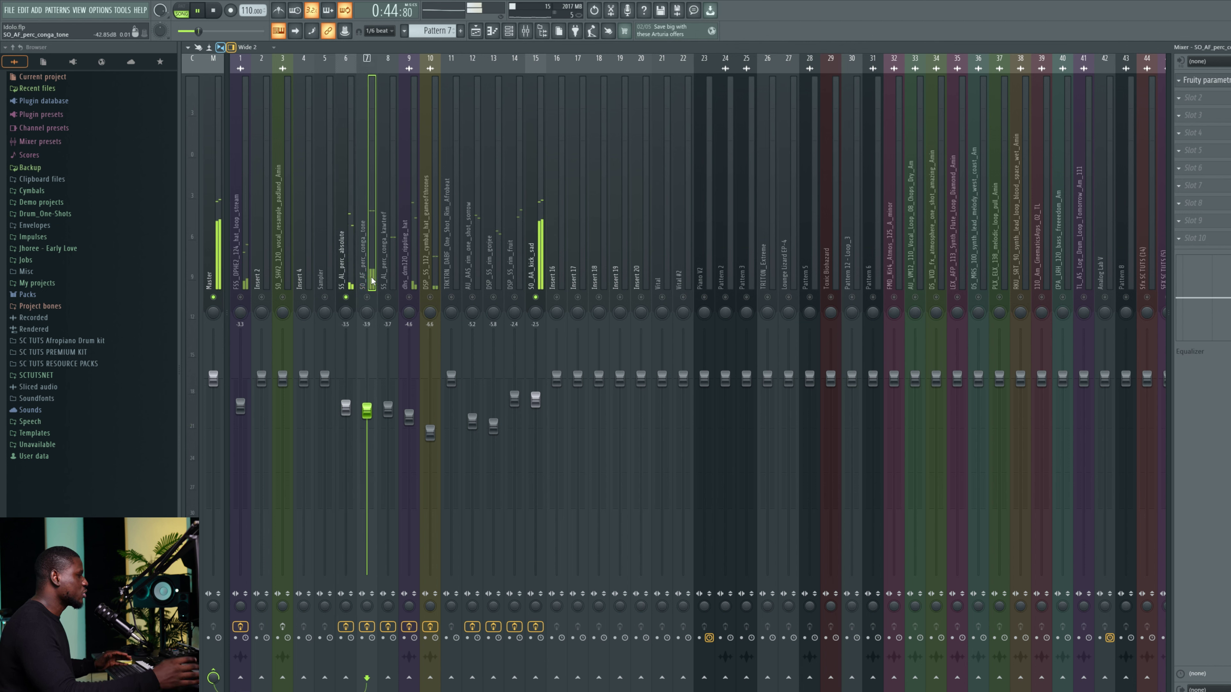
pyautogui.press('space')
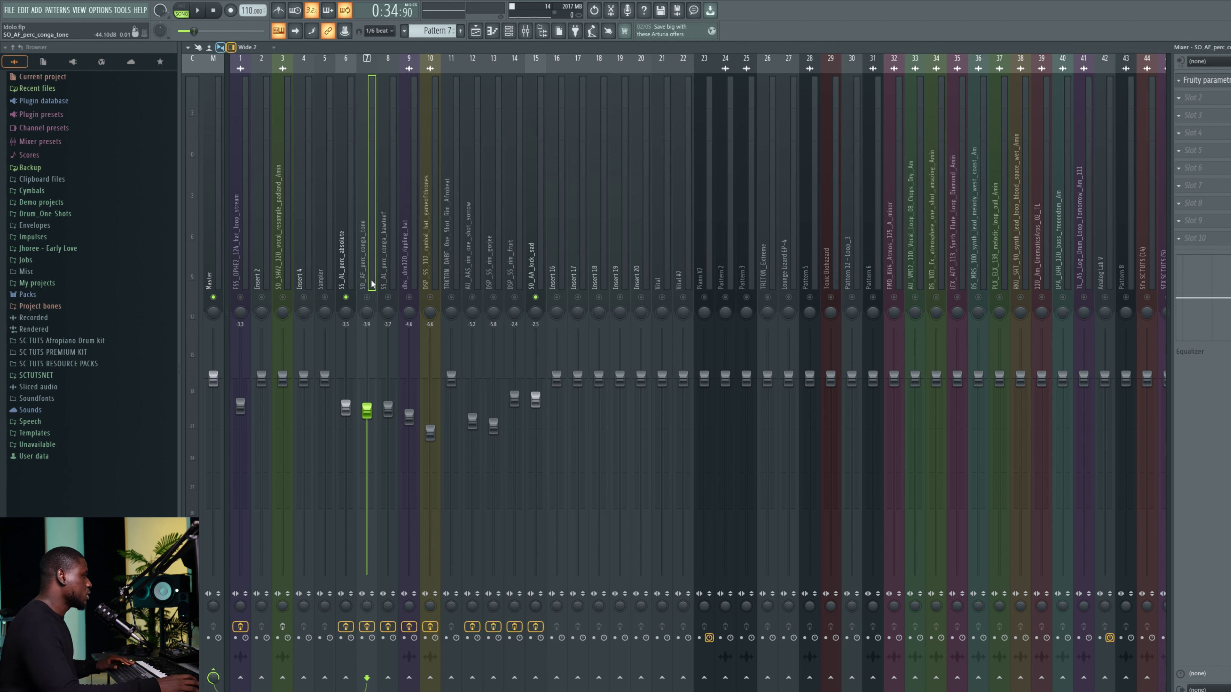
pyautogui.click(366, 297)
pyautogui.press('space')
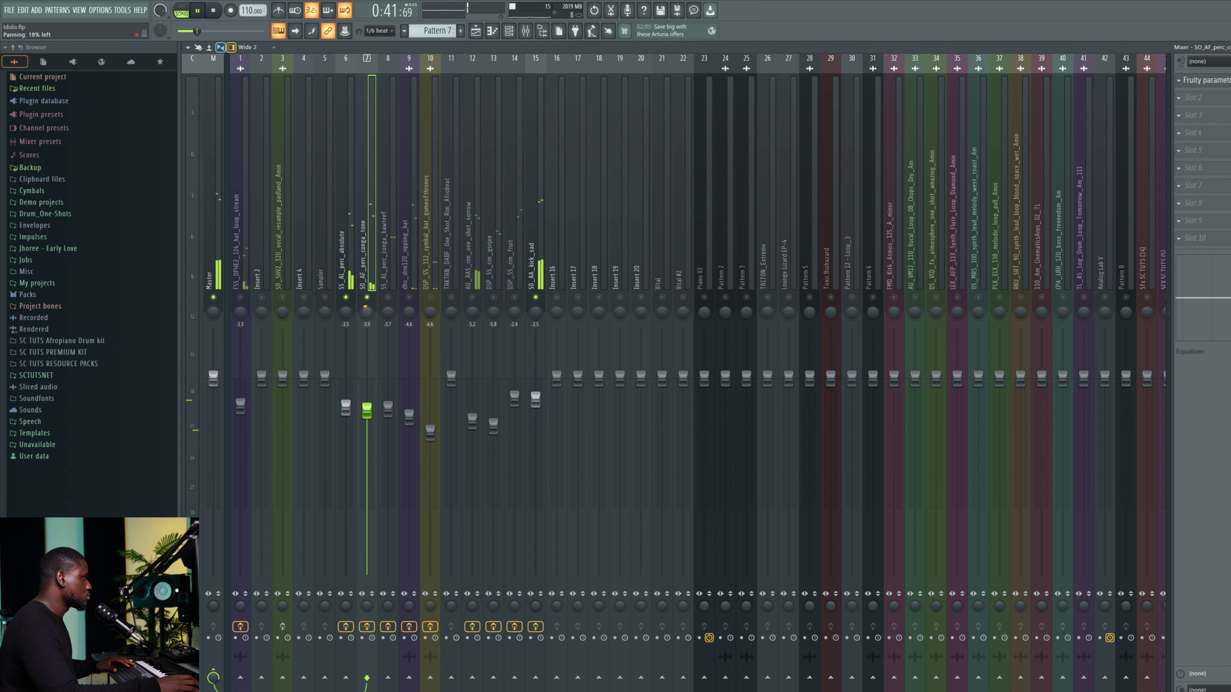
pyautogui.click(395, 300)
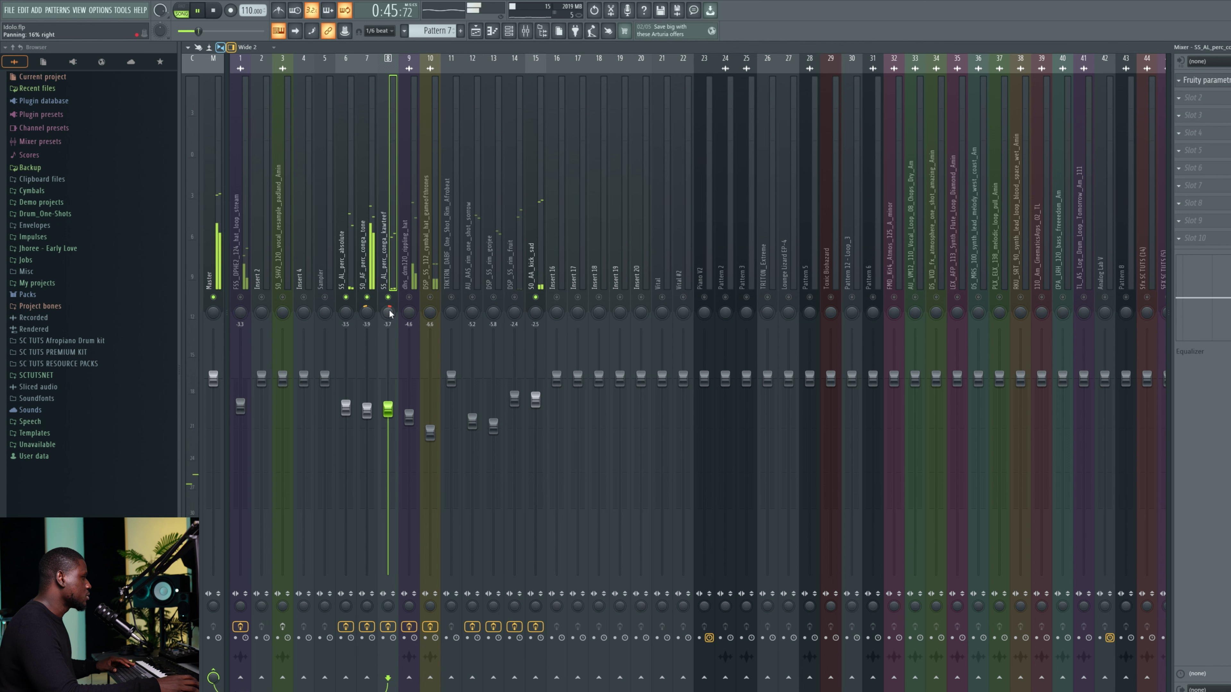
pyautogui.press('space')
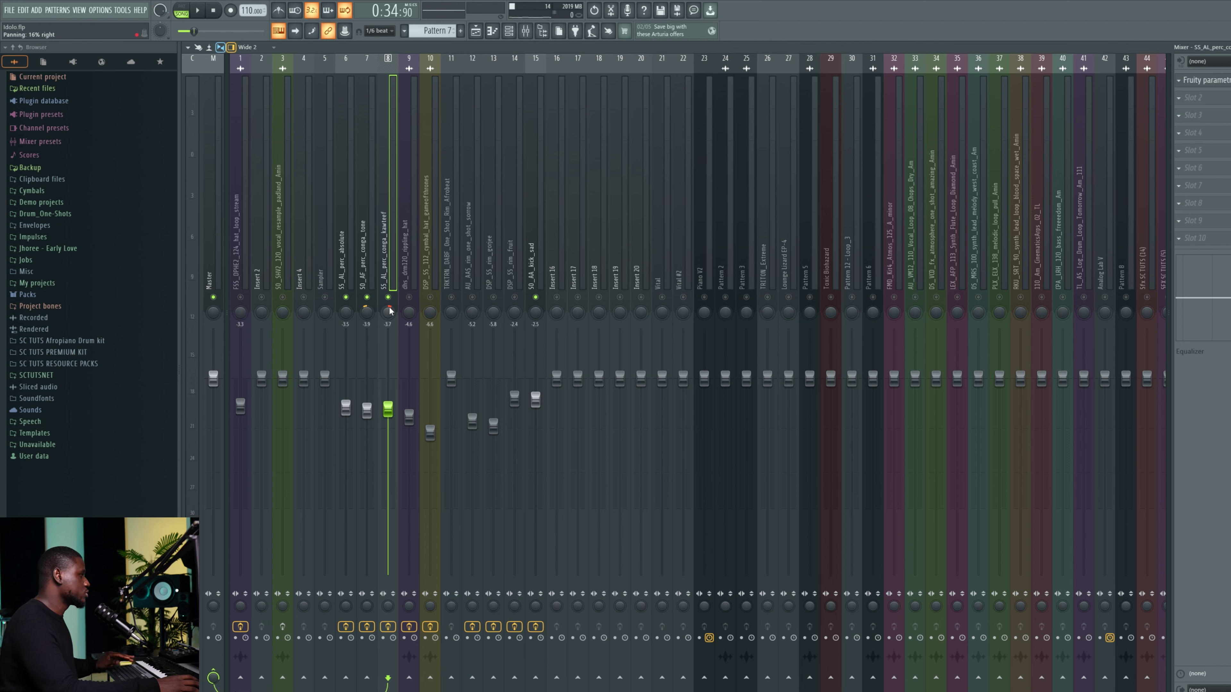
pyautogui.press('space')
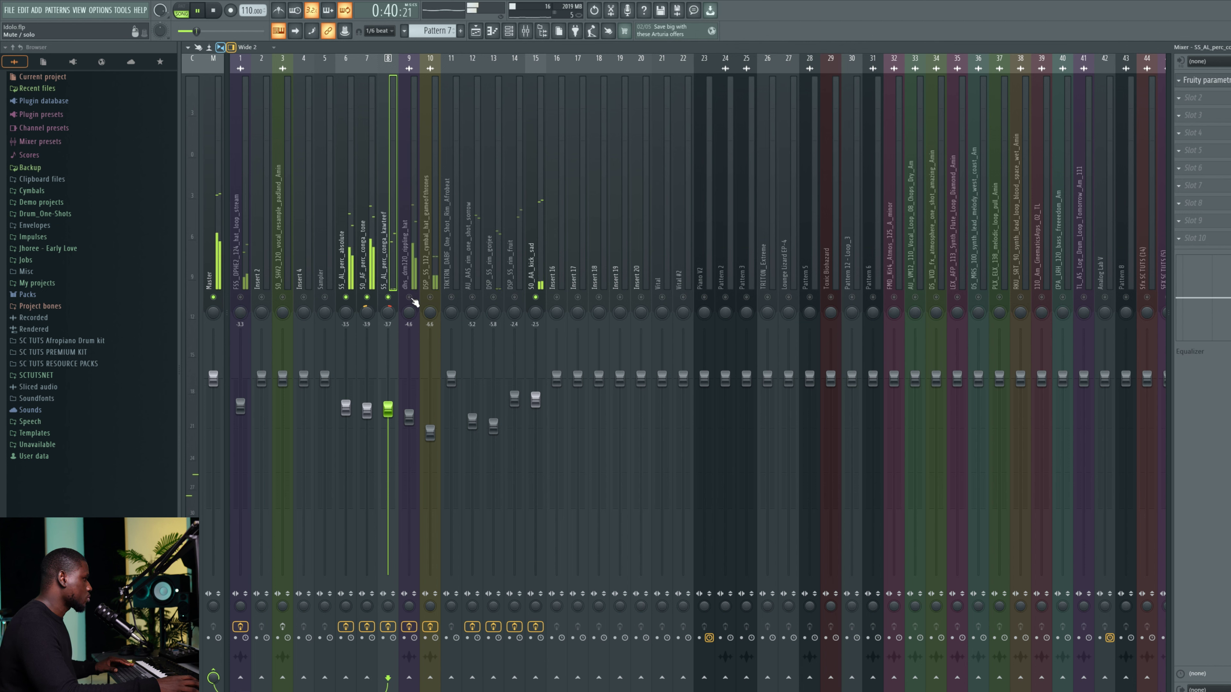
# - Unmute the rippling hat (insert 9) and cymbal hat (insert 10), keeping the insert 1 hat loop muted
pyautogui.click(410, 297)
pyautogui.click(410, 298)
pyautogui.press('space')
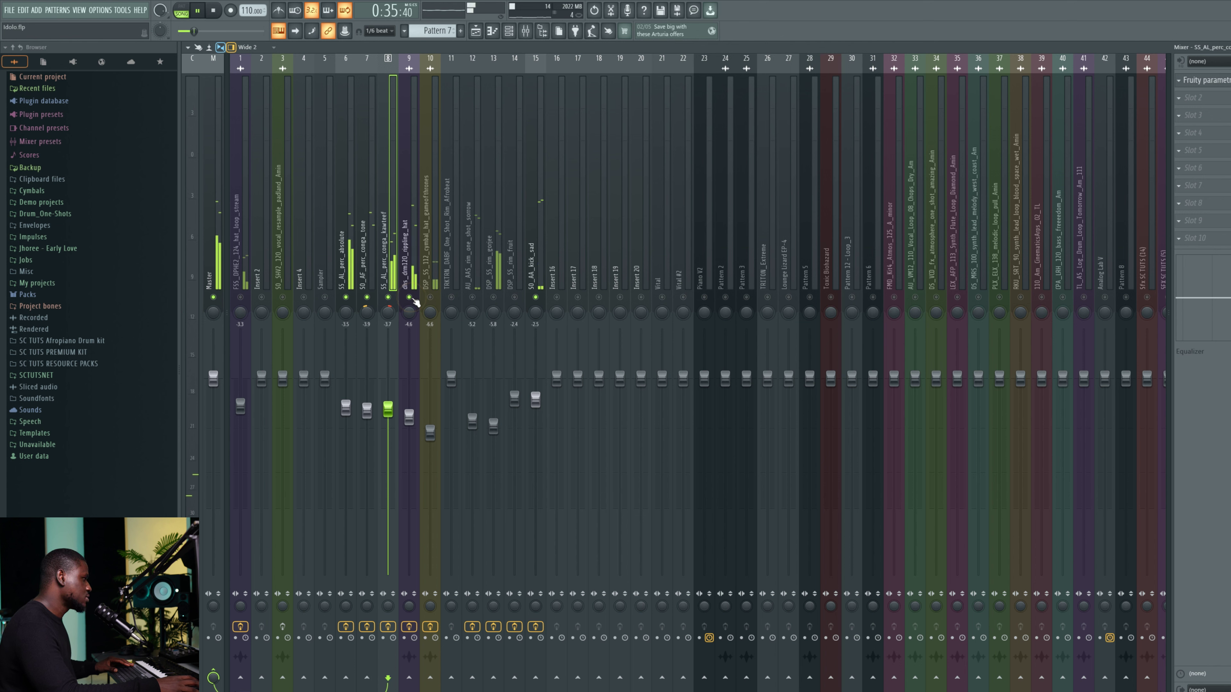
pyautogui.click(412, 298)
pyautogui.press('space')
pyautogui.click(430, 297)
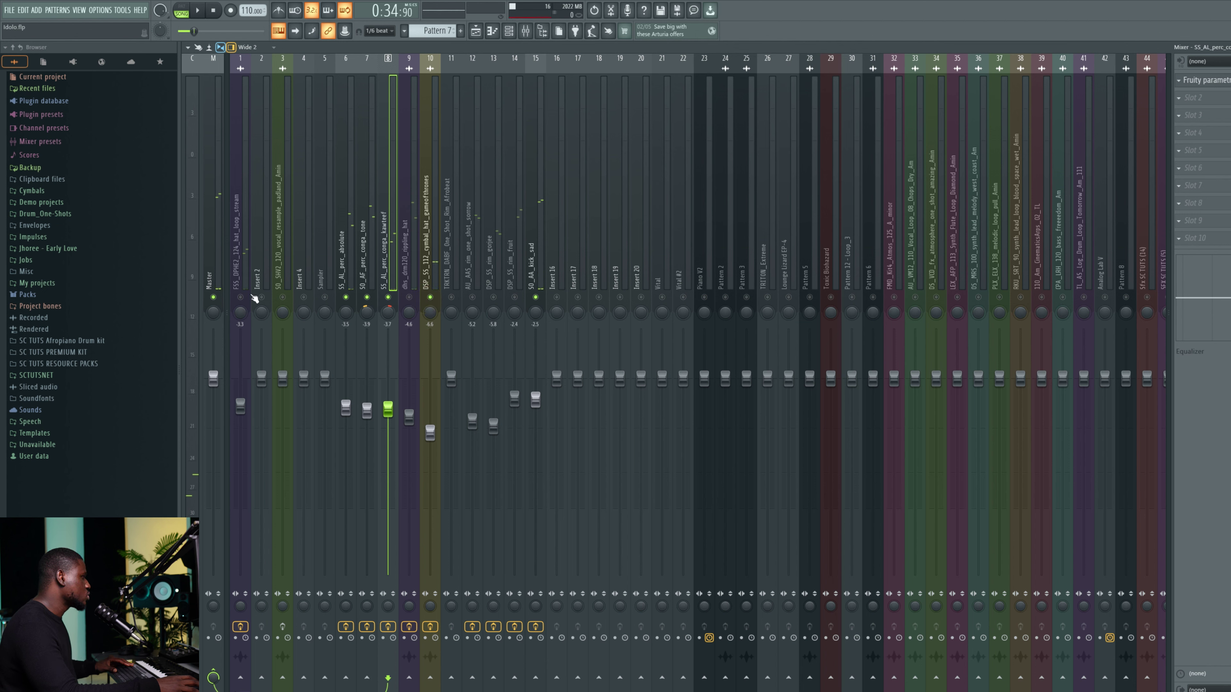
pyautogui.click(240, 297)
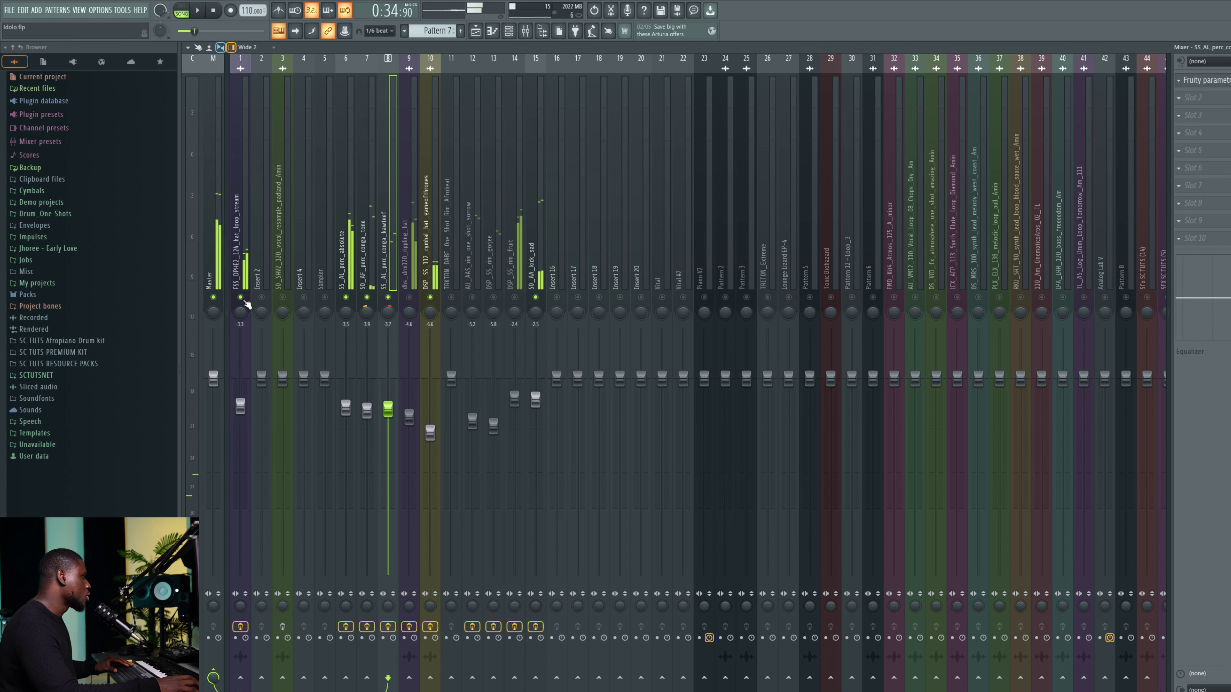
pyautogui.click(241, 298)
pyautogui.press('space')
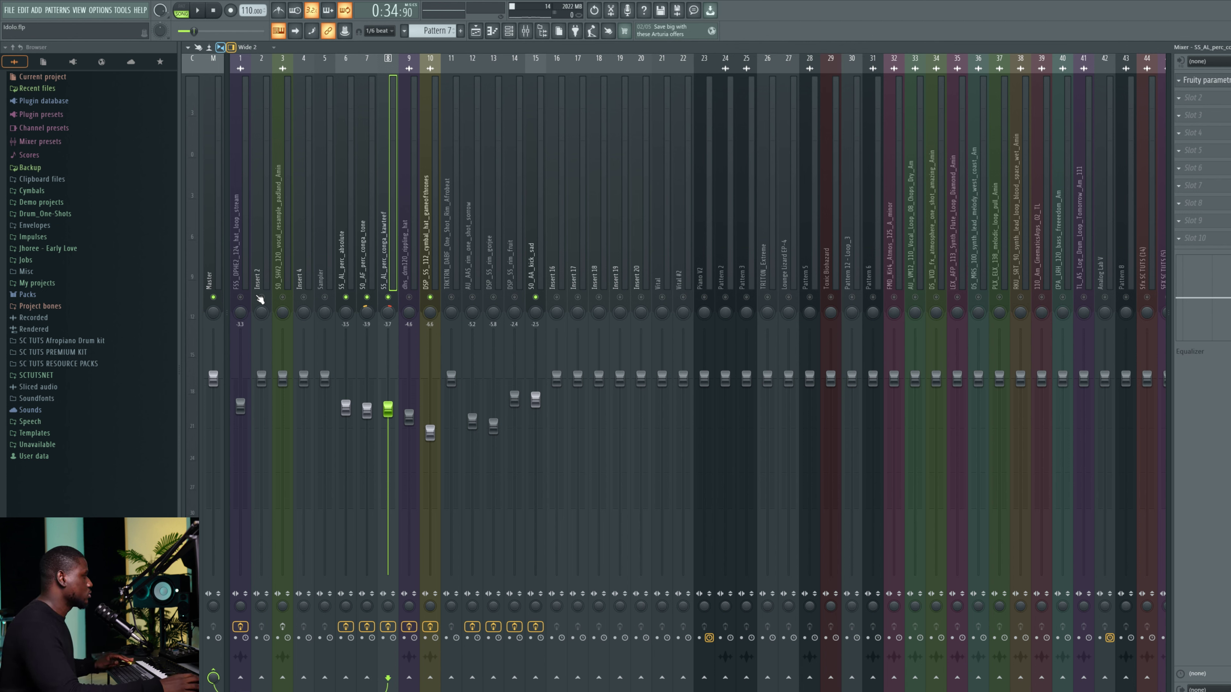
# - Unmute the AU_AAS rim on insert 12 and pan it 18% right
pyautogui.press('space')
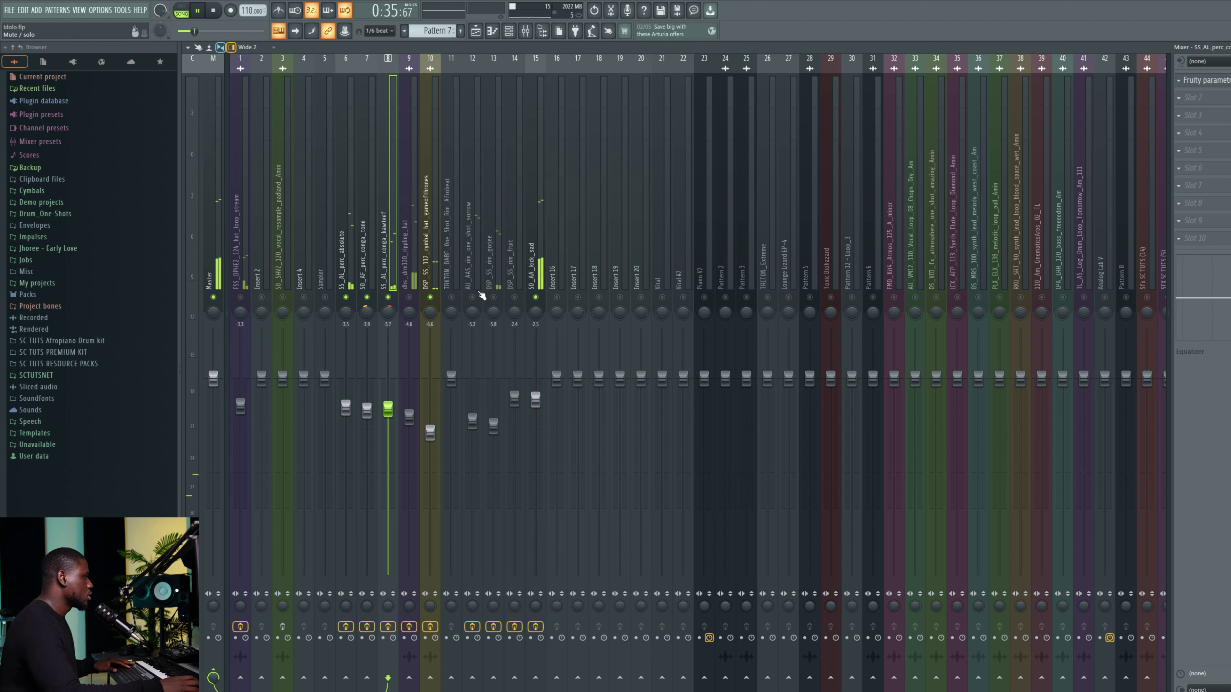
pyautogui.click(429, 294)
pyautogui.click(456, 279)
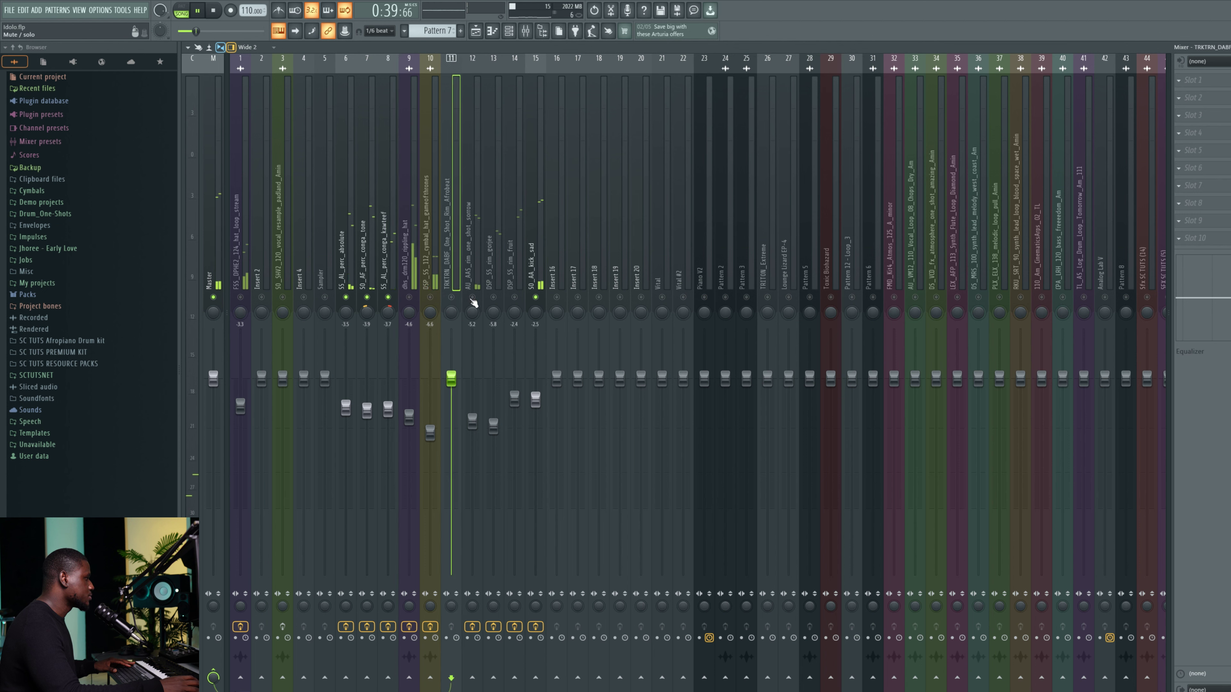
pyautogui.click(474, 299)
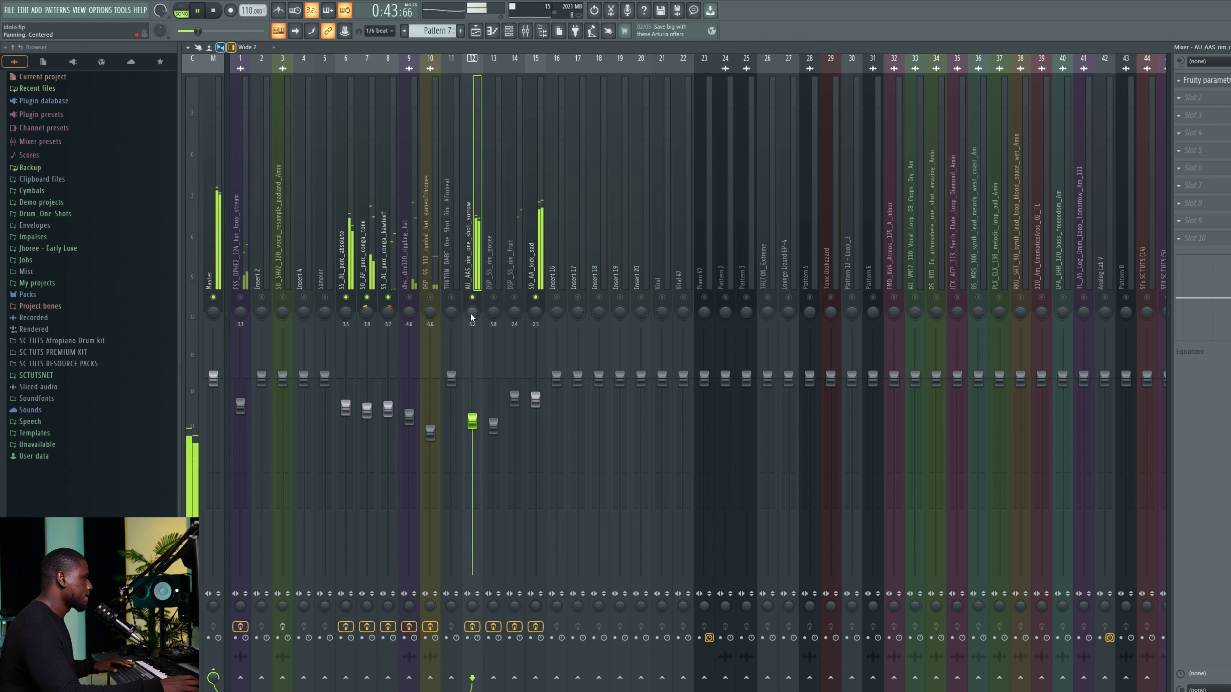
pyautogui.moveTo(470, 313); pyautogui.dragTo(470, 296)
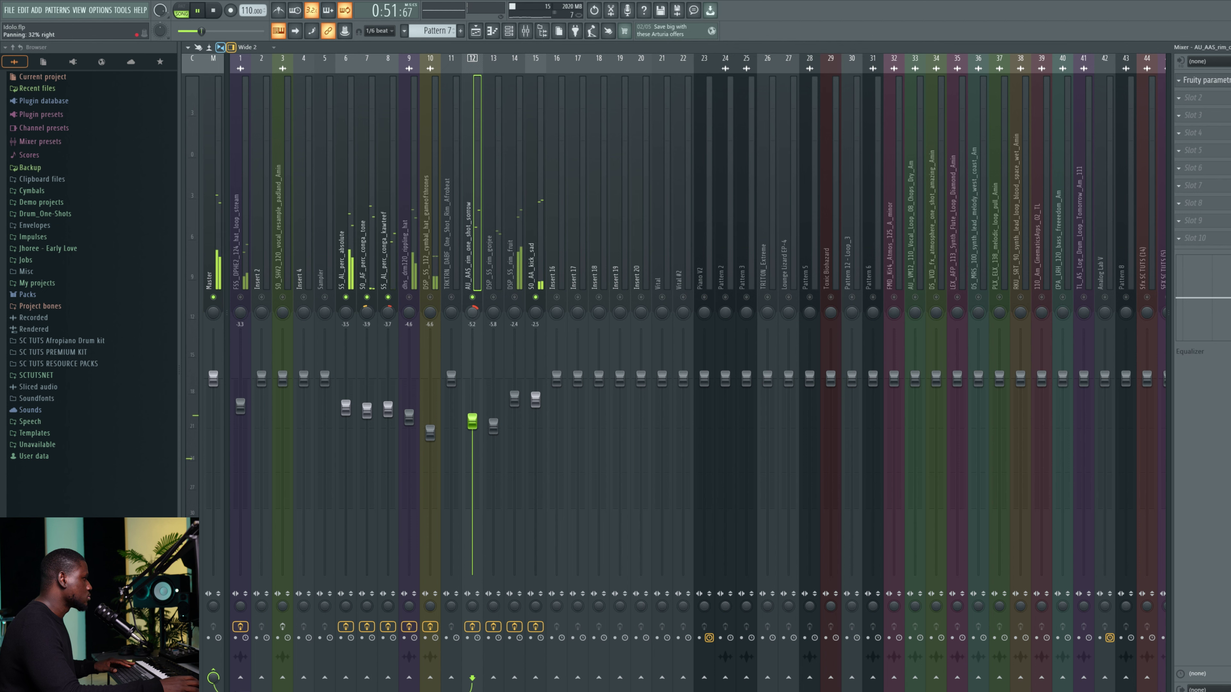
# - Unmute the rim guiro track on insert 13 and audition the rims
pyautogui.click(494, 304)
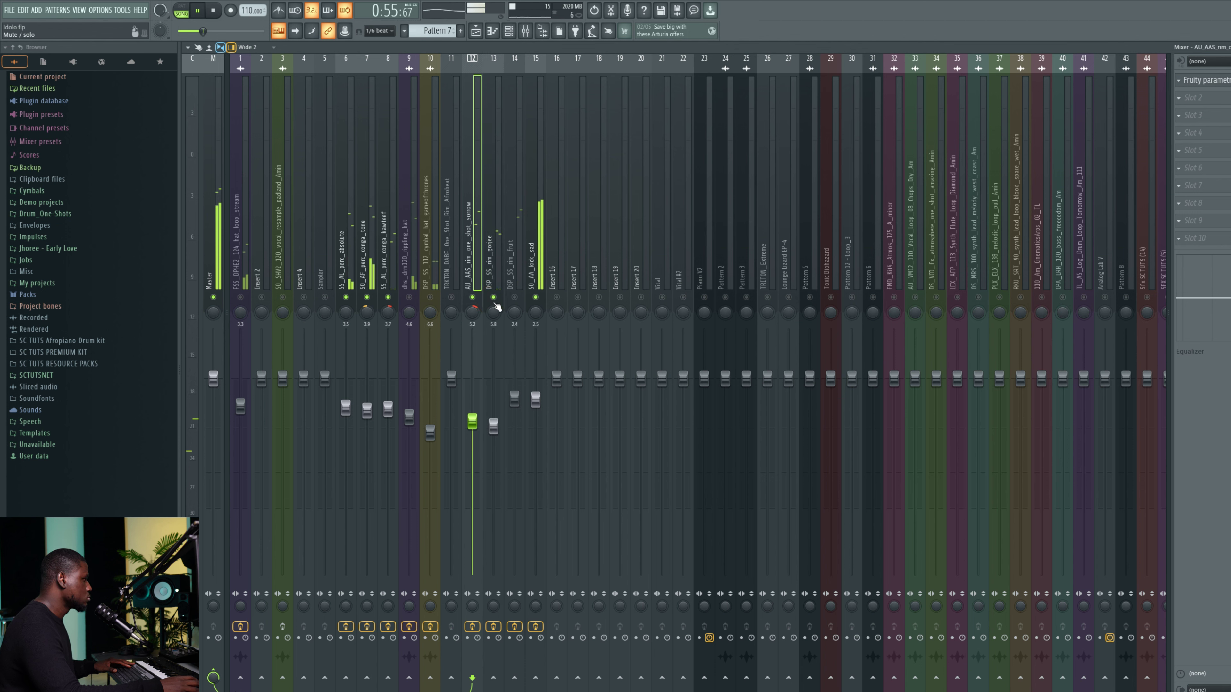
pyautogui.click(494, 312)
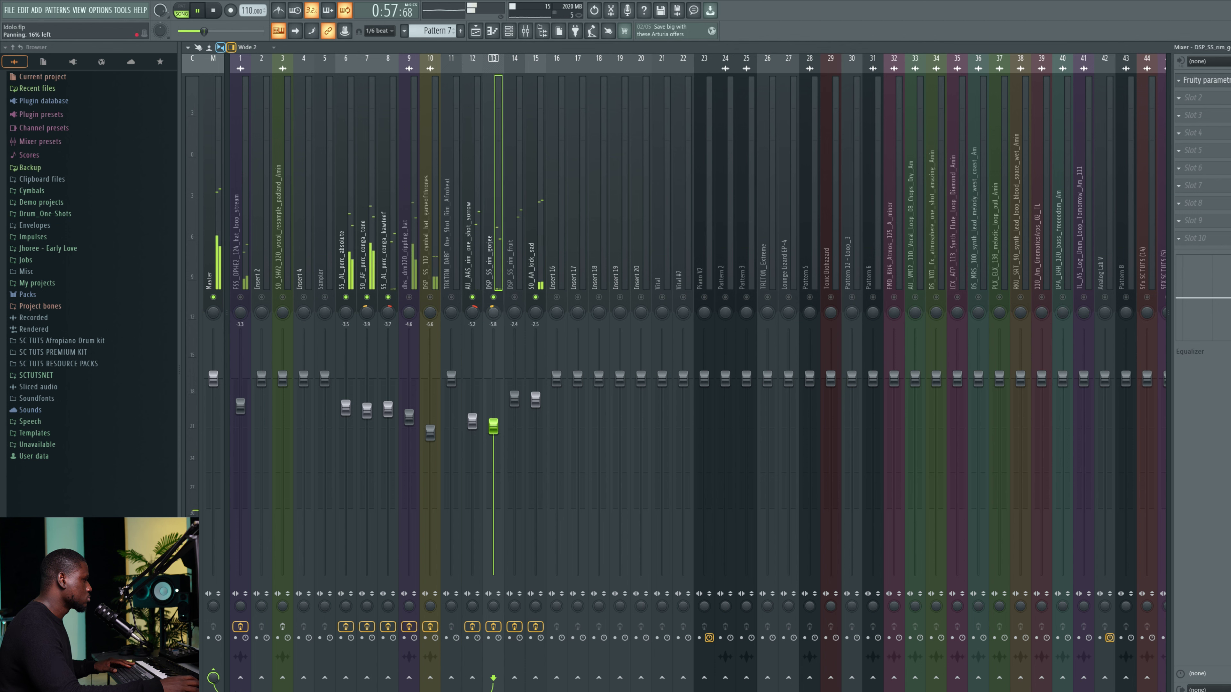
pyautogui.click(492, 313)
pyautogui.press('space')
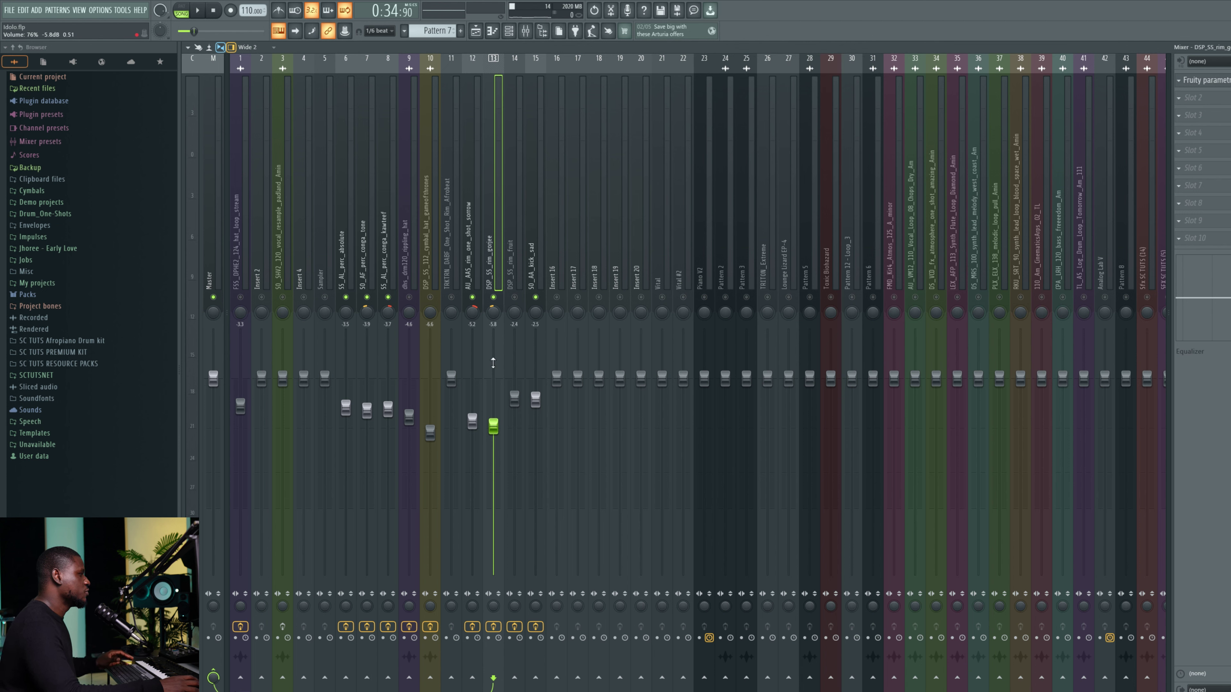
pyautogui.press('space')
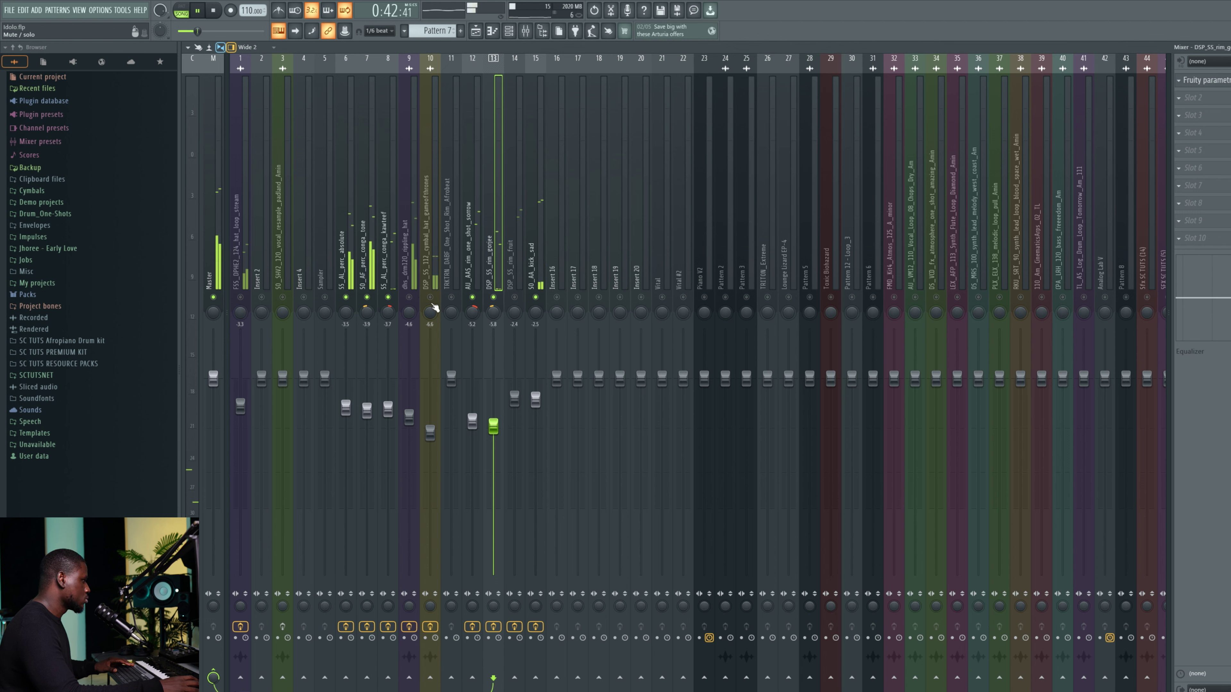
# - Unmute the rim fruit on insert 14 and lower its fader to -3.9 dB
pyautogui.click(514, 296)
pyautogui.click(523, 278)
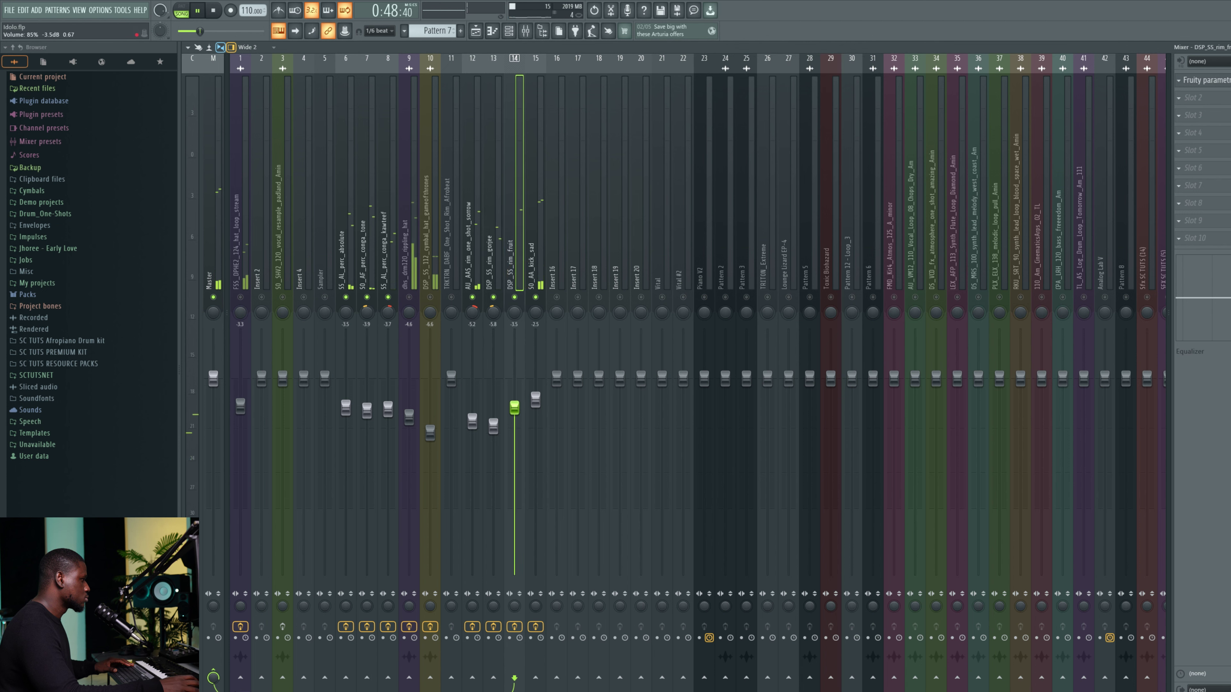
pyautogui.moveTo(514, 398); pyautogui.dragTo(515, 410)
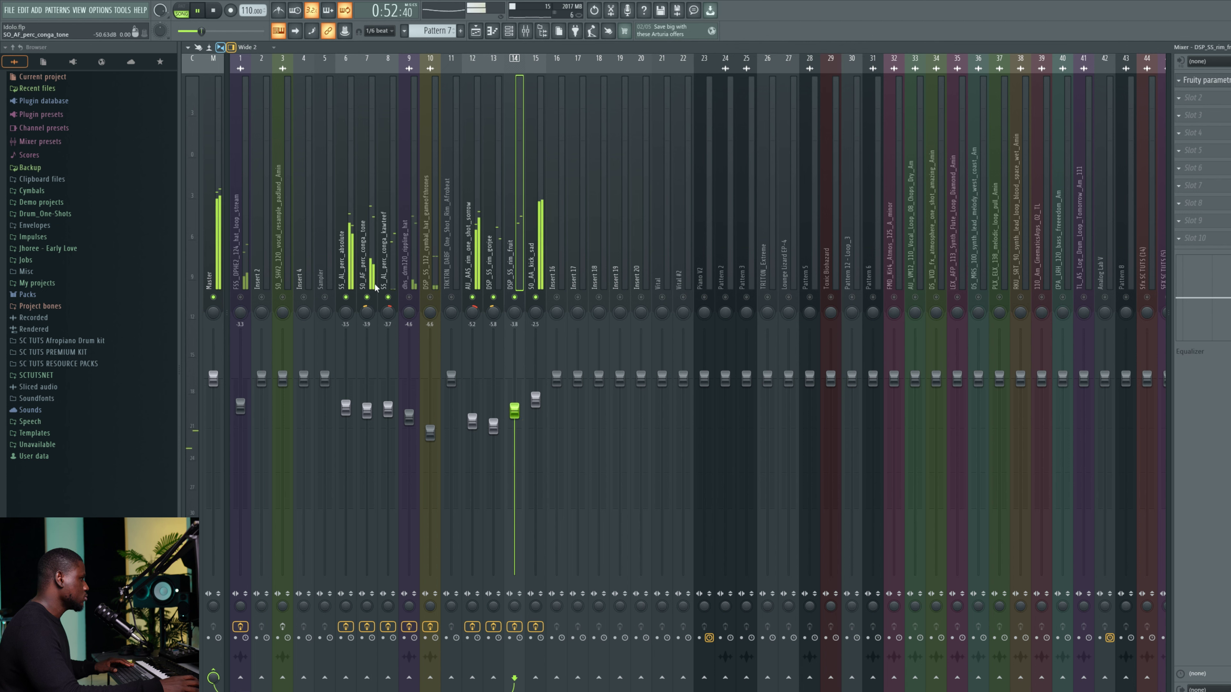
pyautogui.press('space')
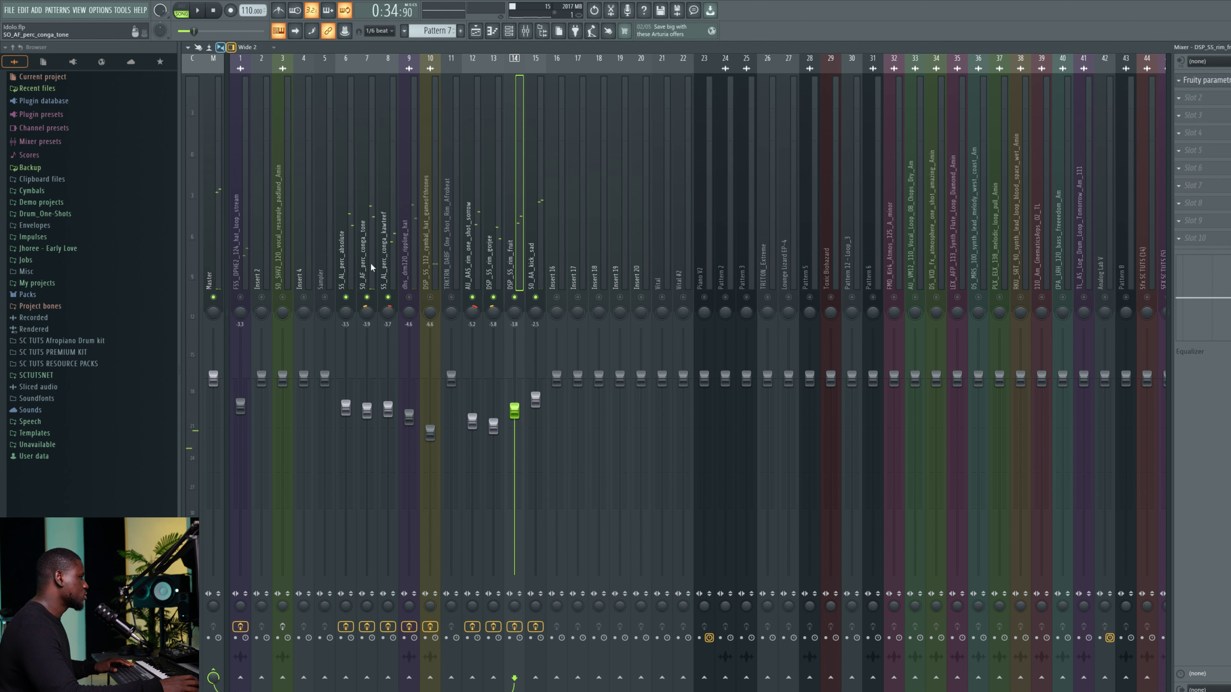
# - Pan the rippling hat on insert 9 50% left and lower it to -5.9 dB
pyautogui.click(413, 267)
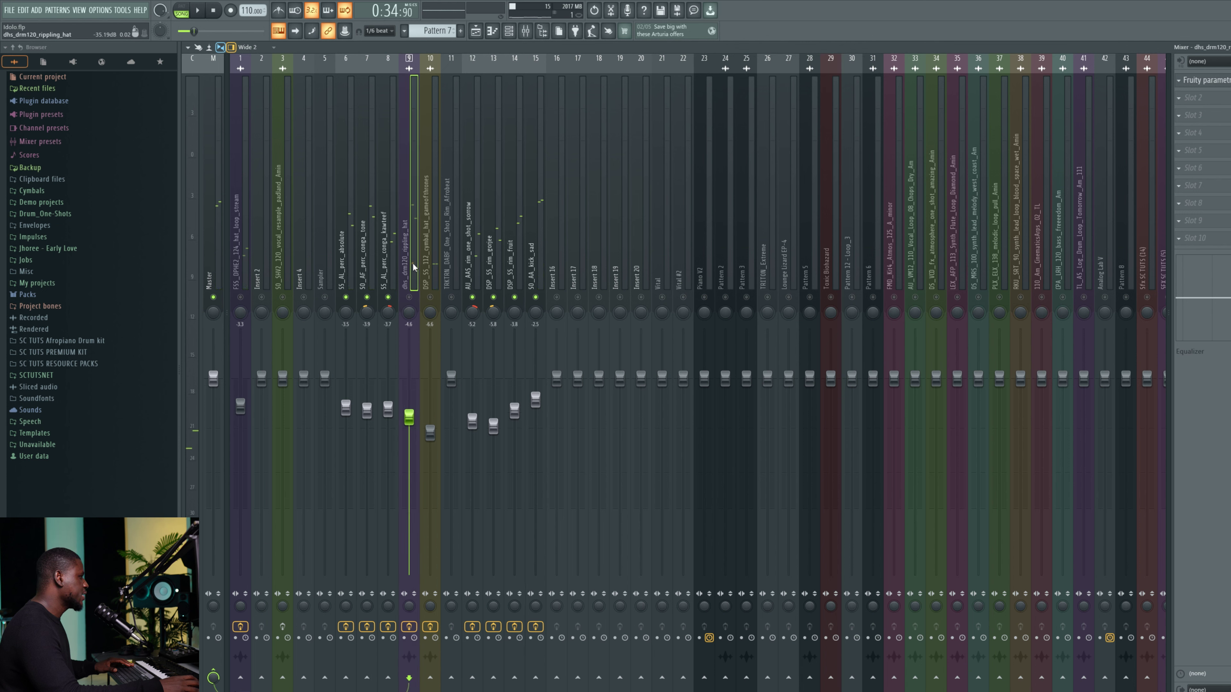
pyautogui.click(241, 286)
pyautogui.press('space')
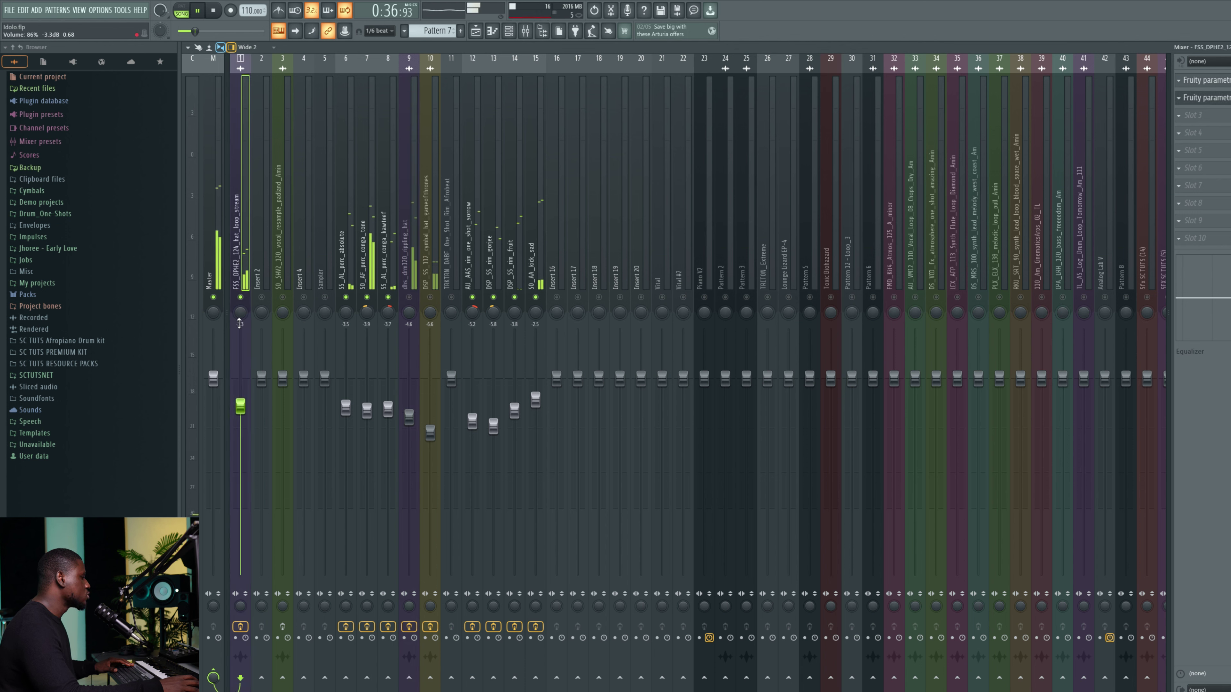
pyautogui.press('space')
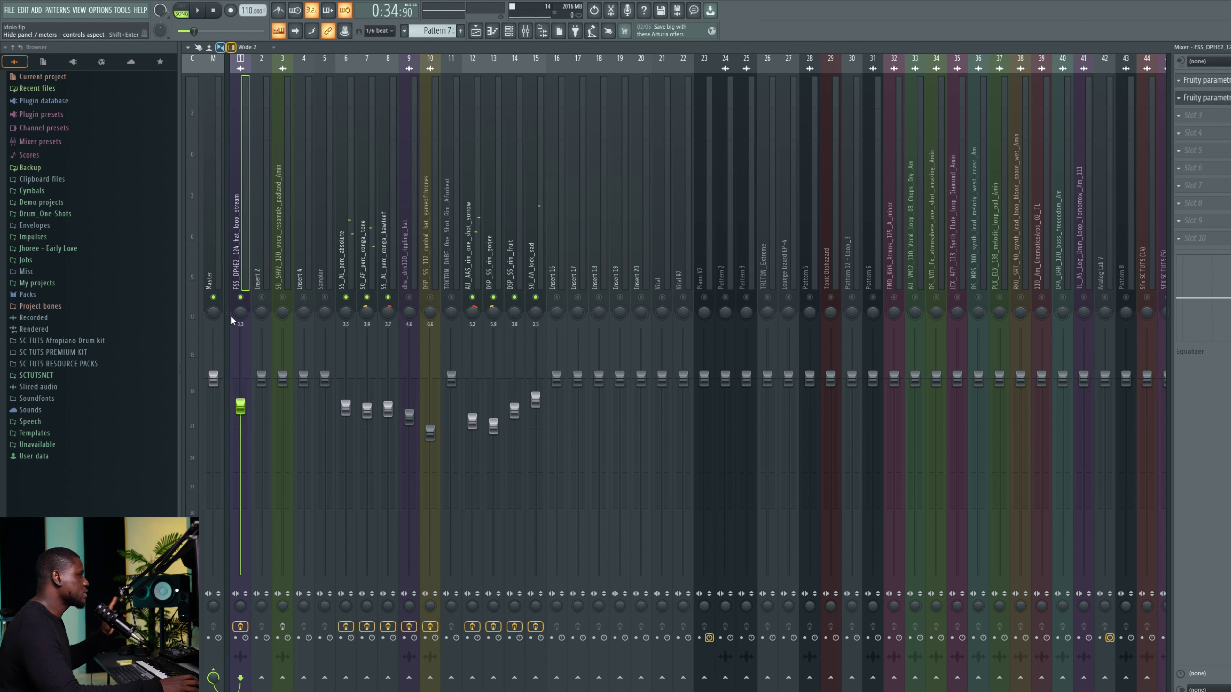
pyautogui.press('space')
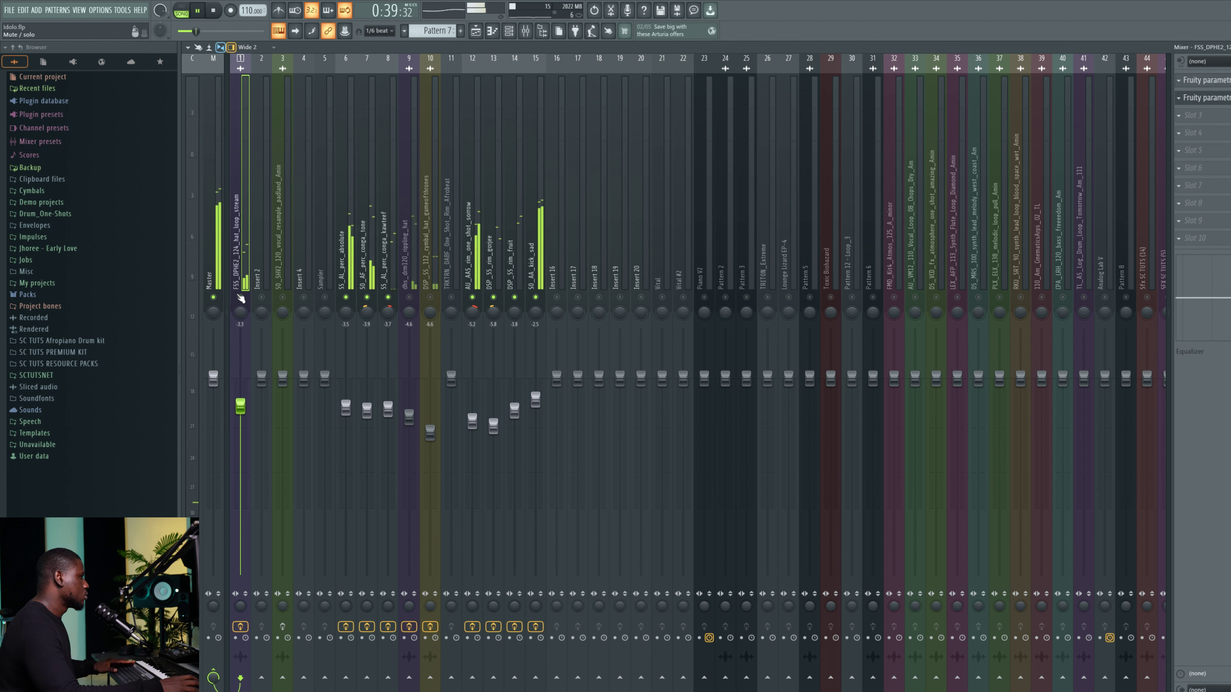
pyautogui.press('space')
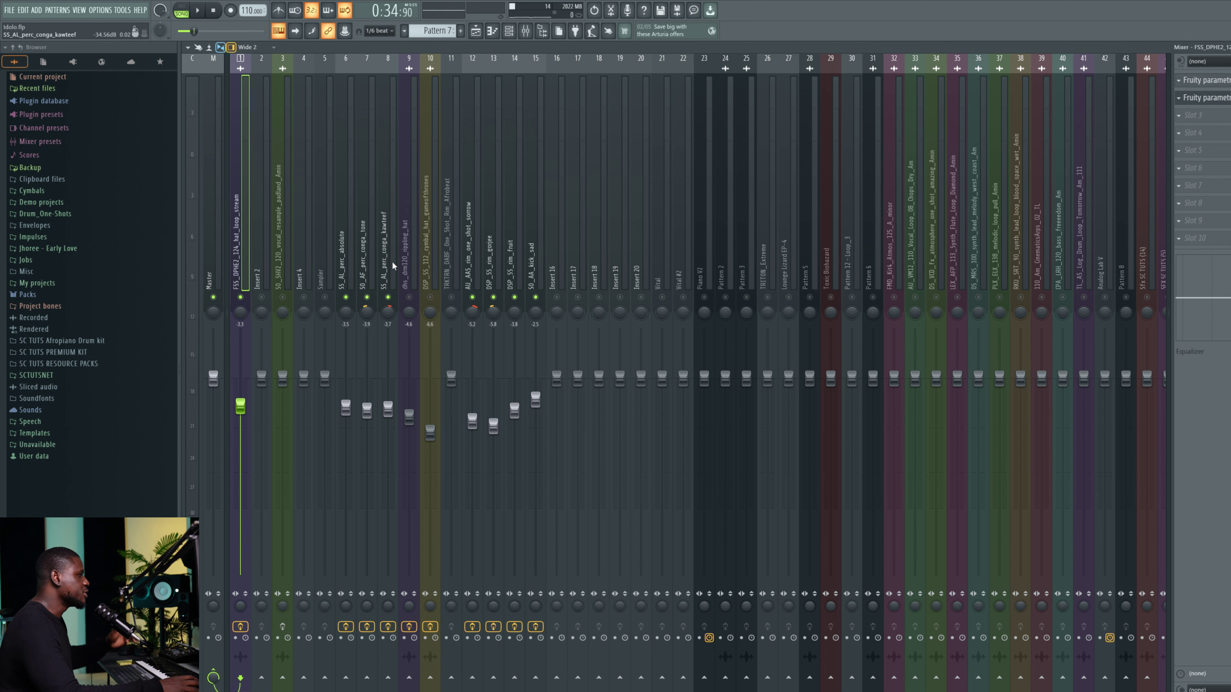
pyautogui.click(413, 261)
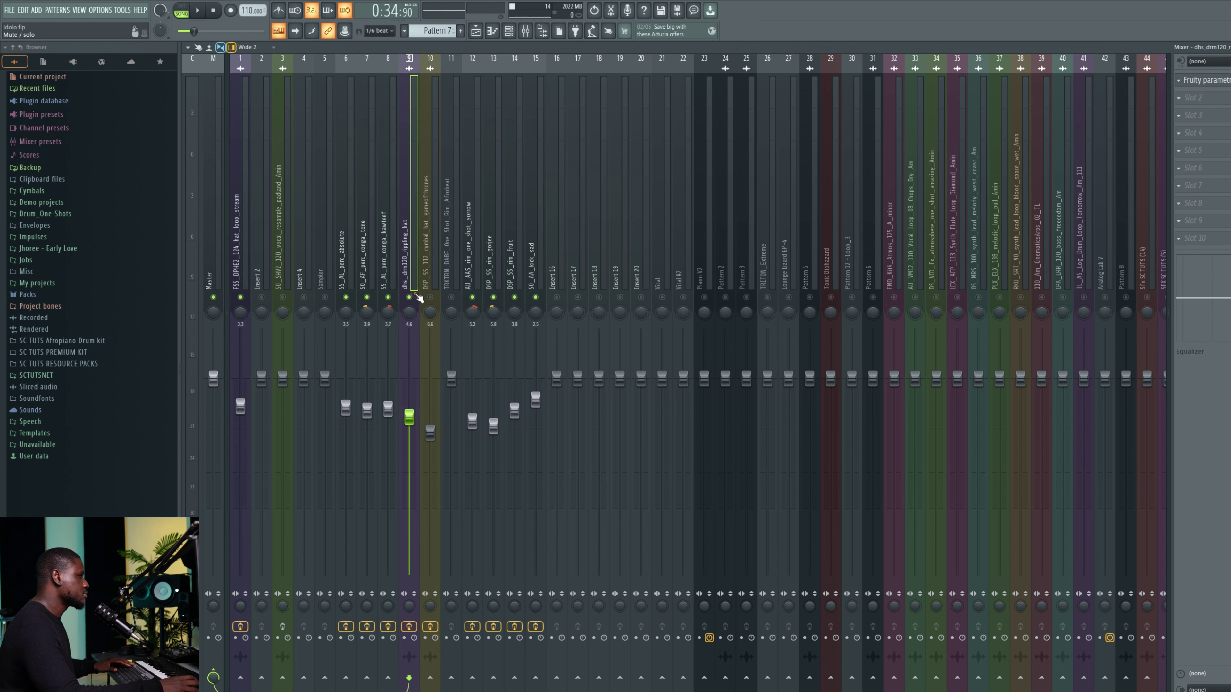
pyautogui.press('space')
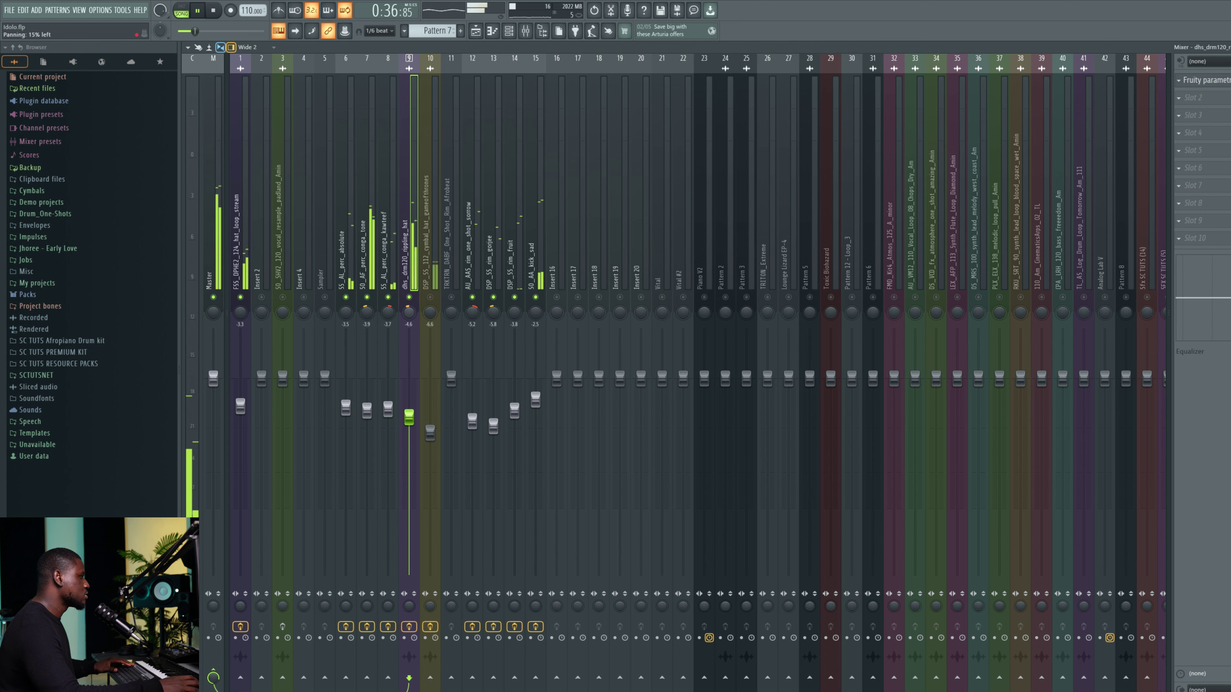
pyautogui.moveTo(409, 312); pyautogui.dragTo(408, 319)
pyautogui.moveTo(409, 417); pyautogui.dragTo(408, 422)
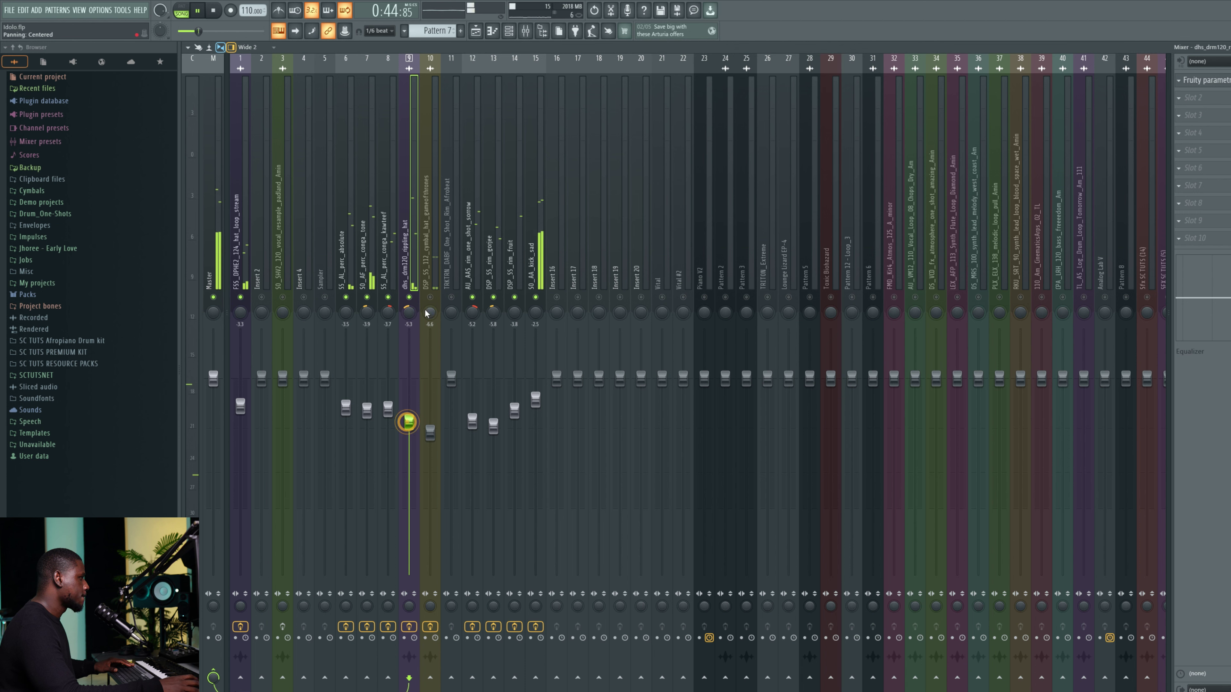
# - Pan the cymbal hat on insert 10 32% right and lower its volume slightly
pyautogui.click(423, 371)
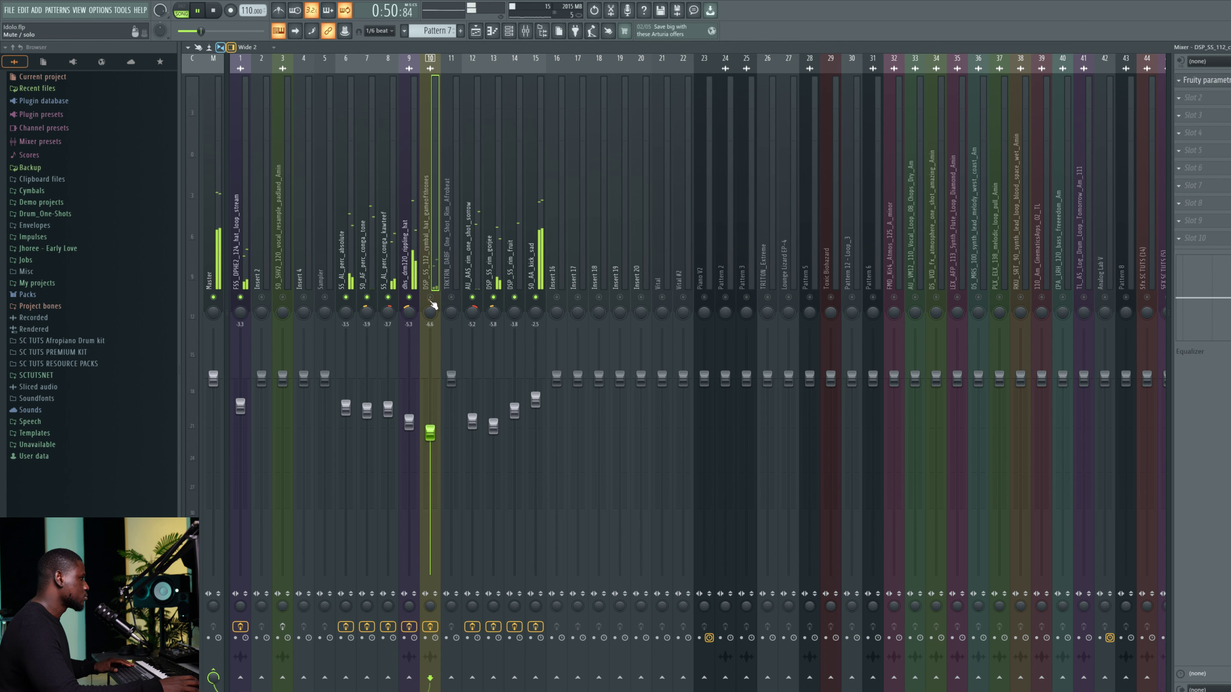
pyautogui.moveTo(430, 312); pyautogui.dragTo(428, 316)
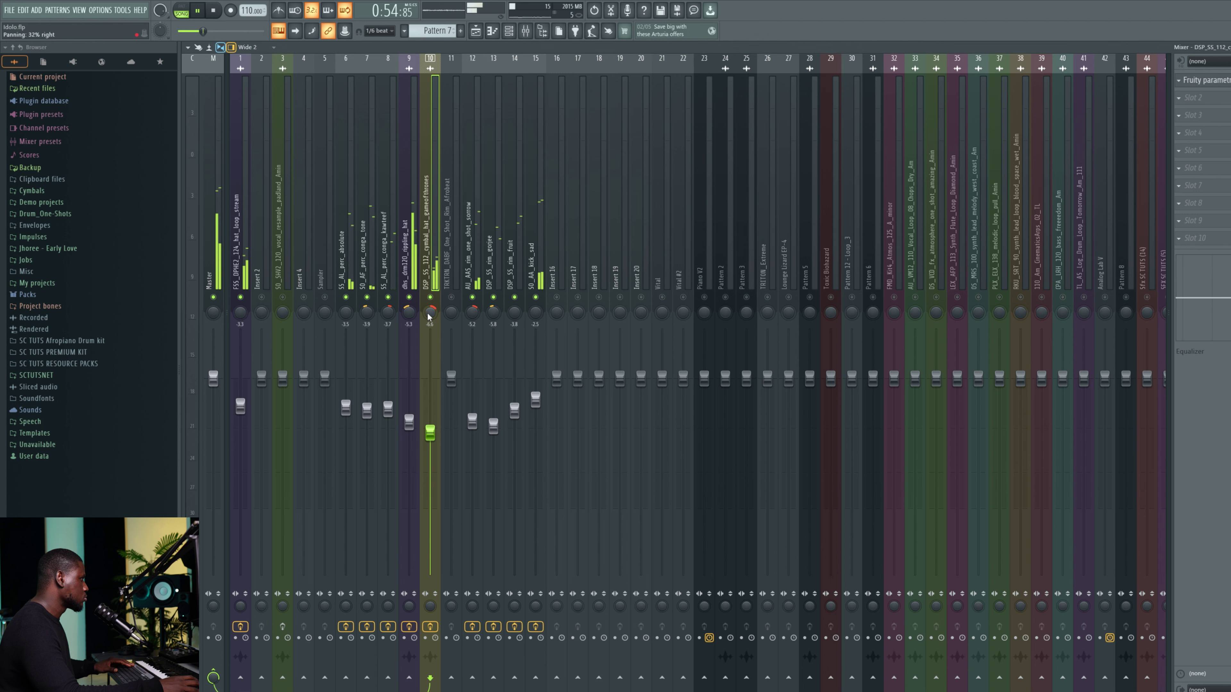
pyautogui.moveTo(427, 418); pyautogui.dragTo(430, 429)
pyautogui.press('space')
# - Lower the absolute perc on insert 6 to -4.6 dB and audition the drum mix
pyautogui.click(347, 260)
pyautogui.press('space')
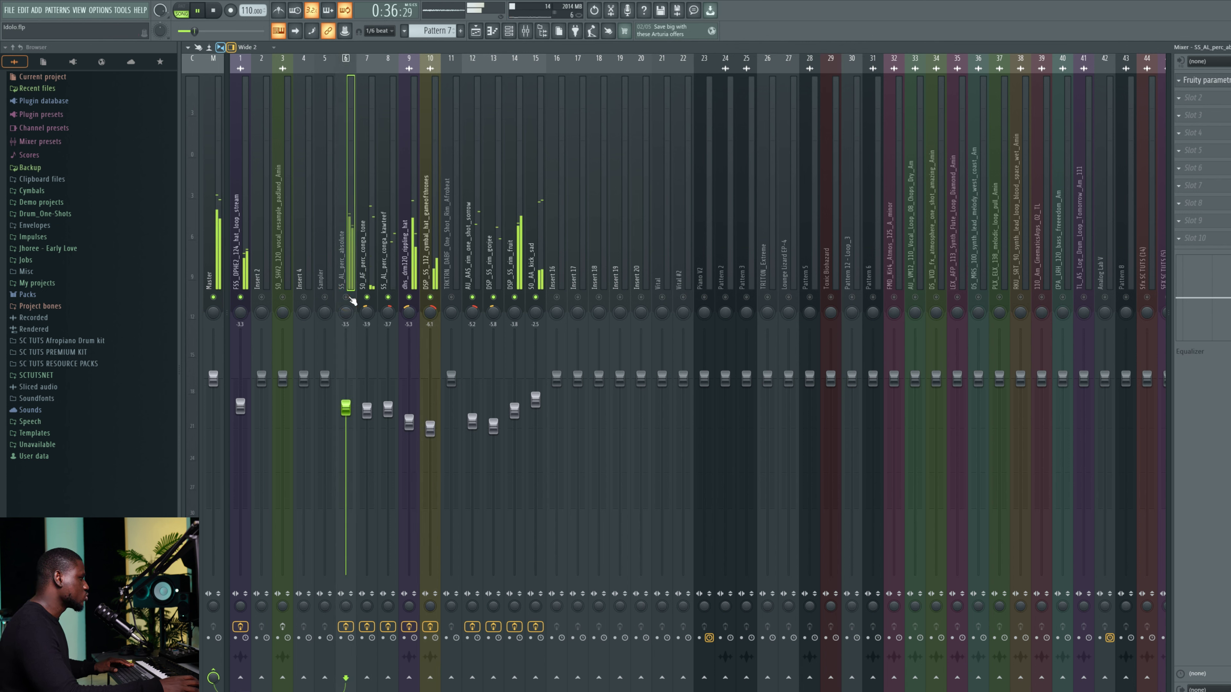
pyautogui.moveTo(346, 408); pyautogui.dragTo(346, 416)
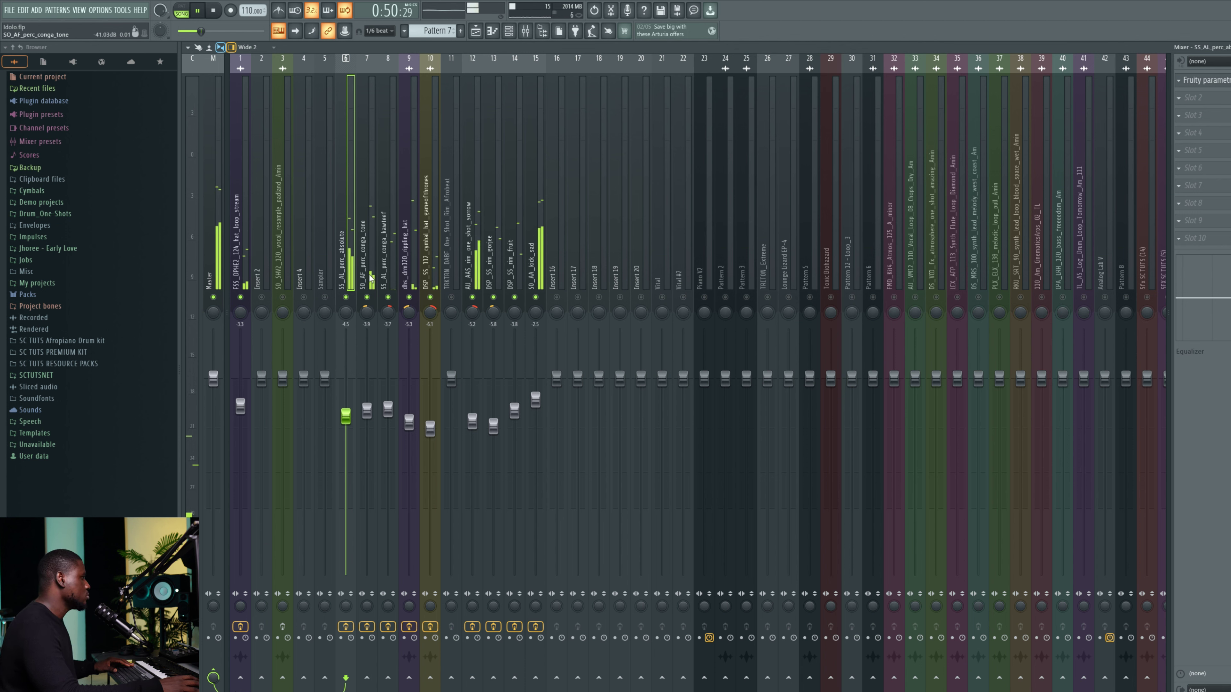
pyautogui.press('space')
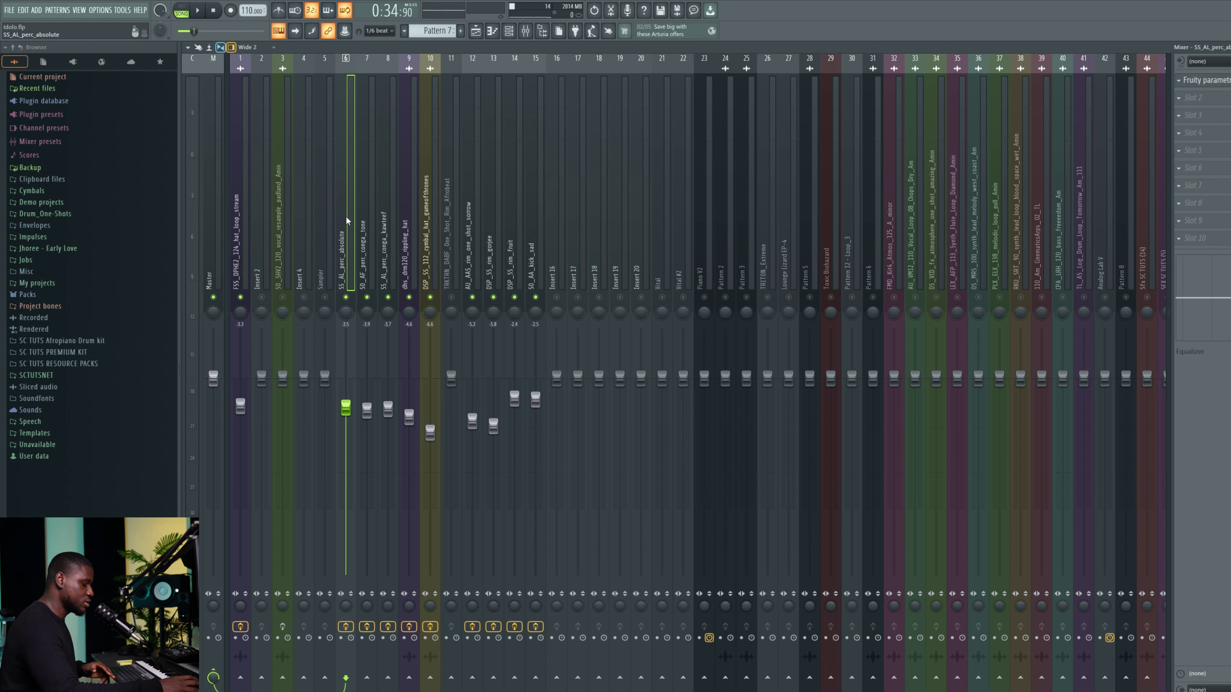
pyautogui.press('space')
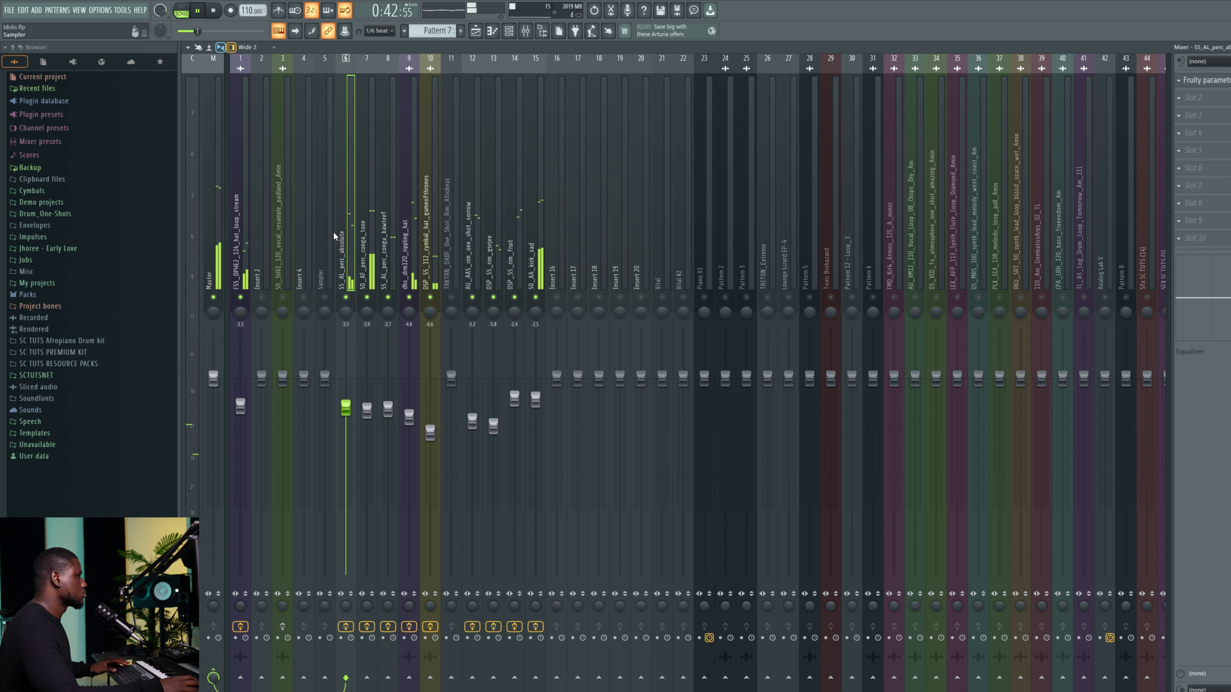
pyautogui.press('space')
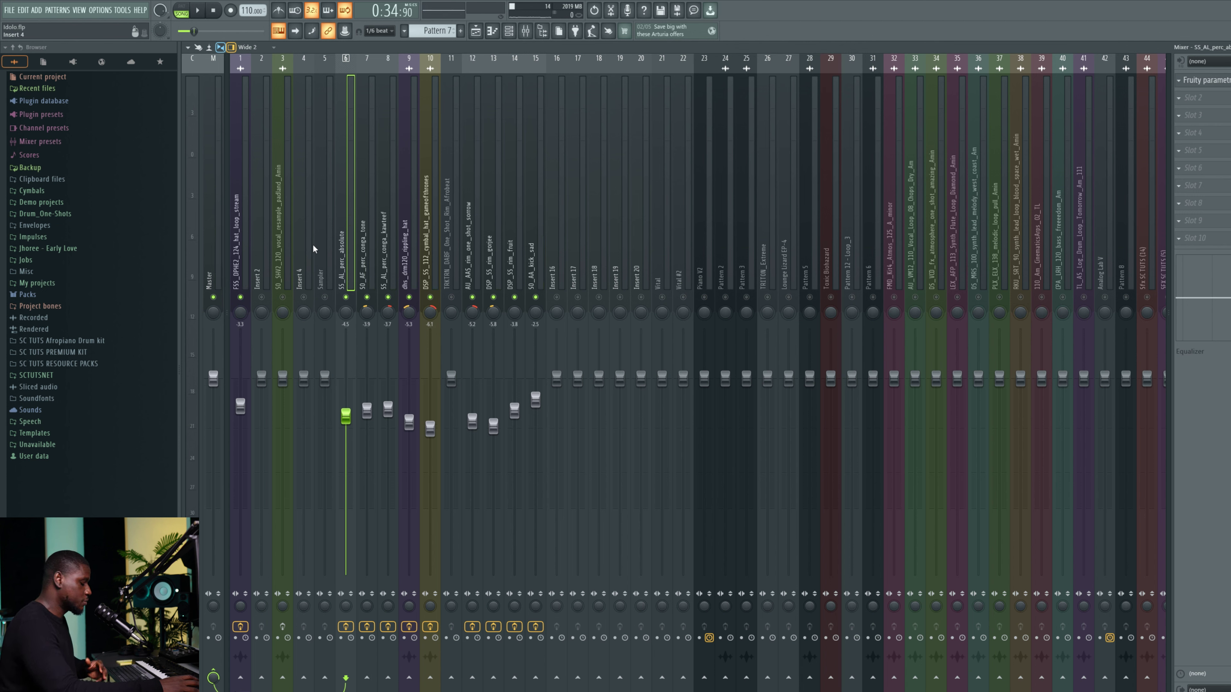
pyautogui.press('space')
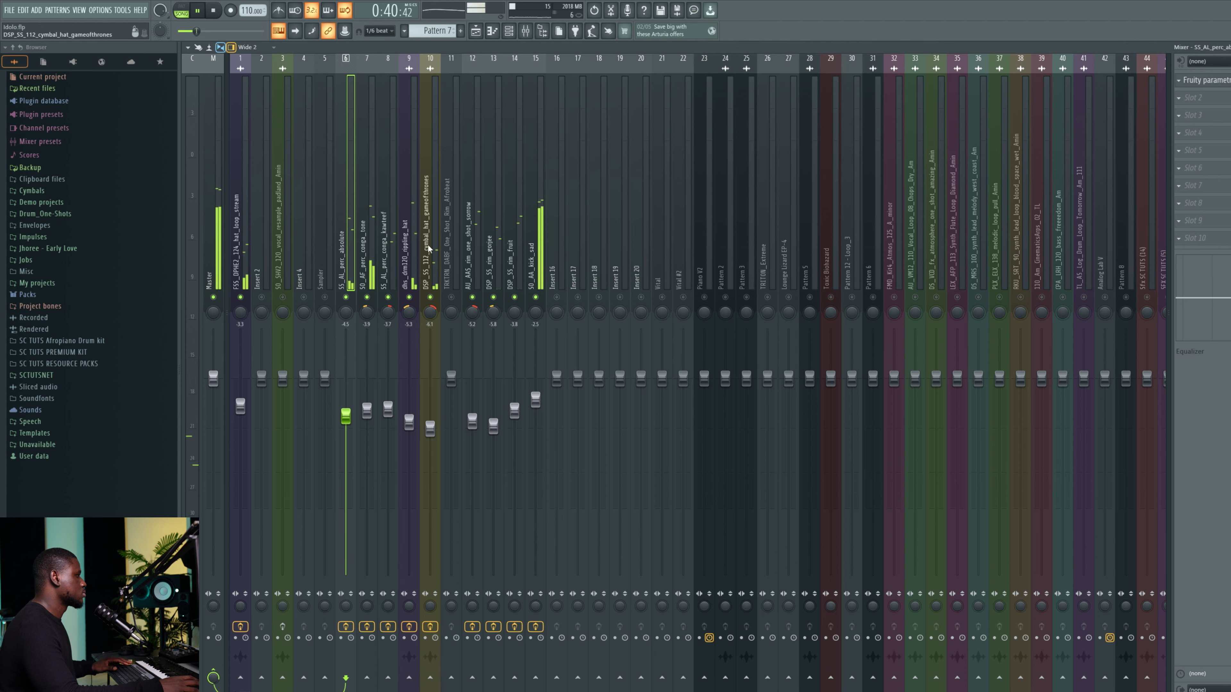
pyautogui.click(499, 256)
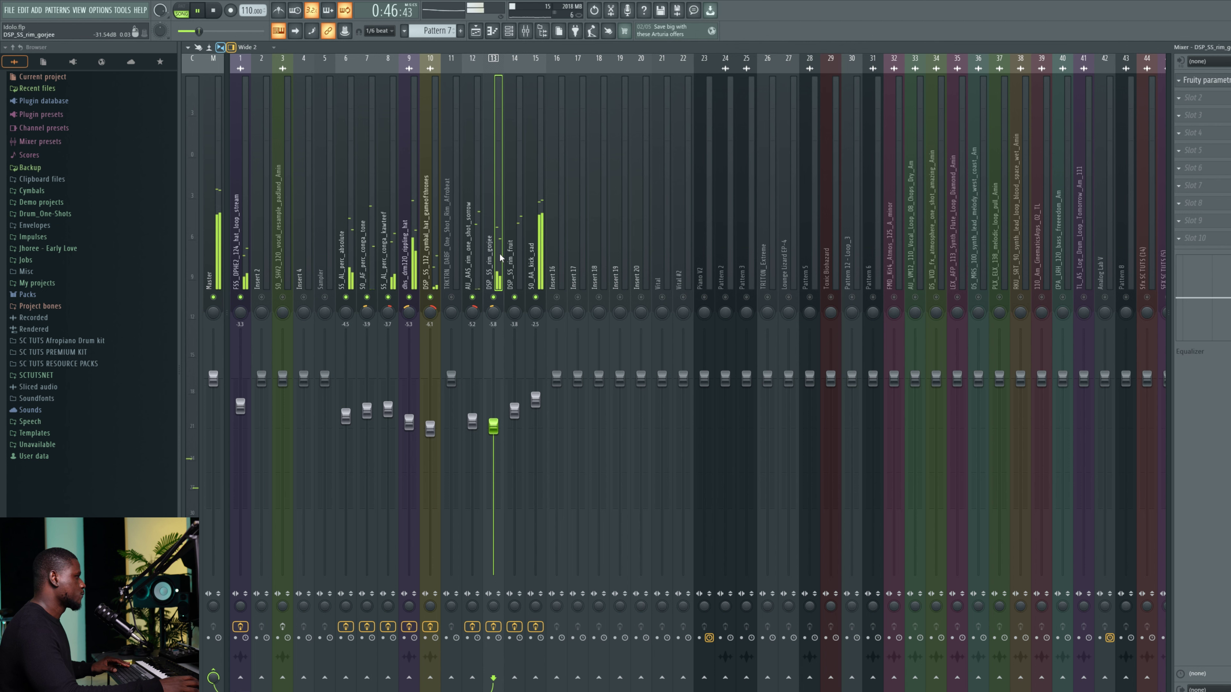
pyautogui.press('space')
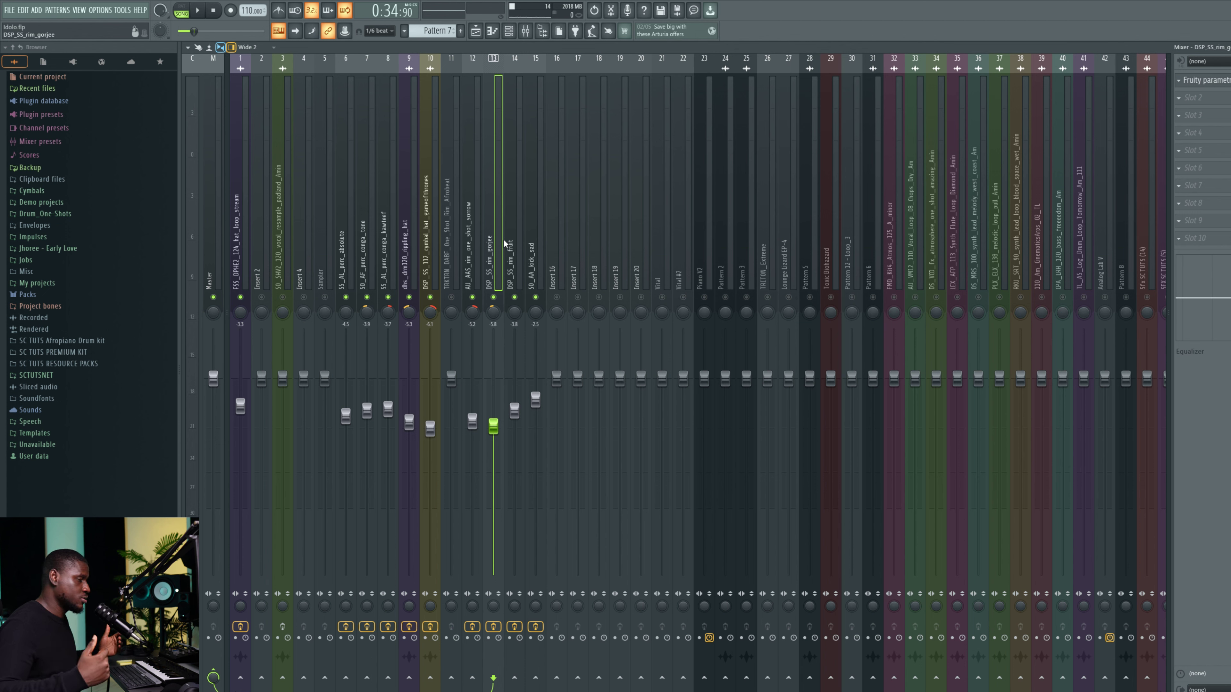
# - Select the twelve drum inserts: 1, 6, 7, 8 and 9 through 15
pyautogui.click(344, 214)
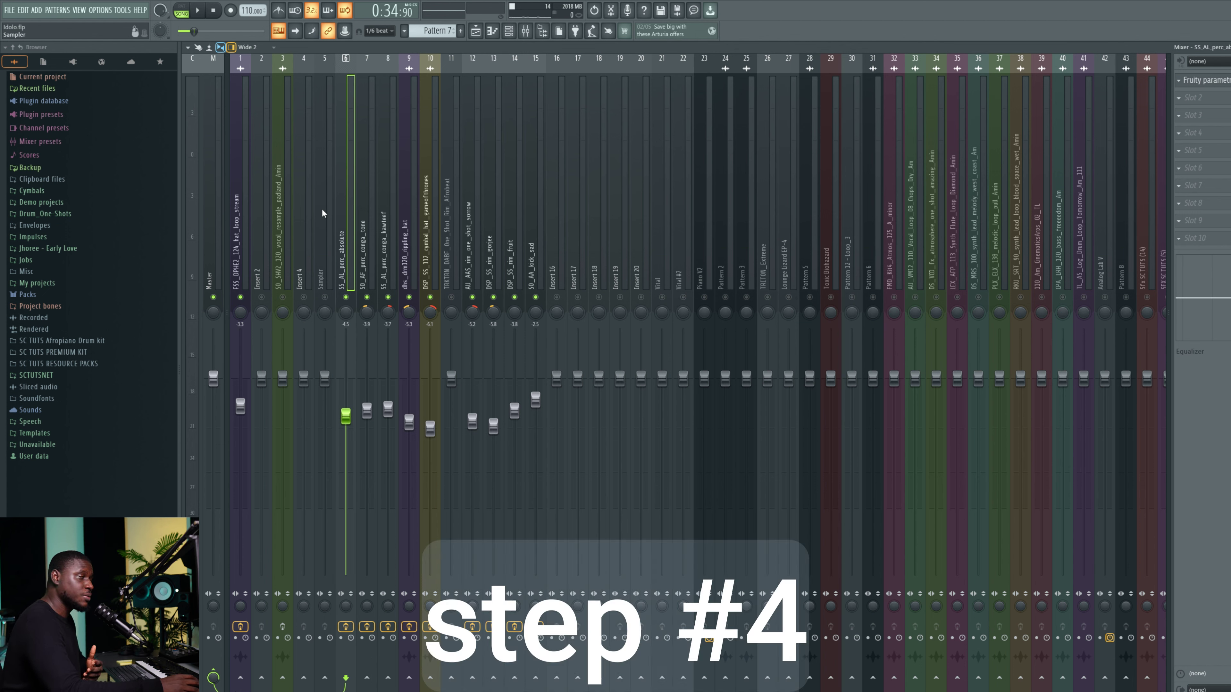
pyautogui.keyDown('ctrl'); pyautogui.click(359, 271); pyautogui.keyUp('ctrl')
pyautogui.keyDown('ctrl'); pyautogui.click(237, 265); pyautogui.keyUp('ctrl')
pyautogui.press('space')
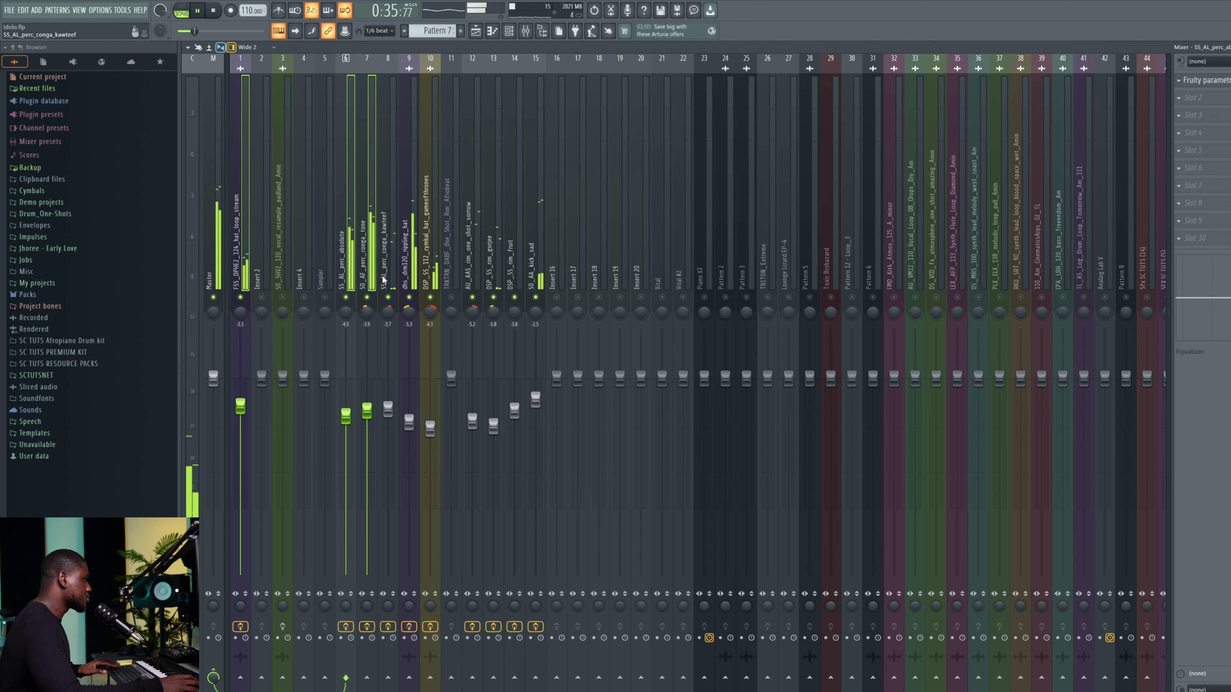
pyautogui.keyDown('ctrl'); pyautogui.click(393, 280); pyautogui.keyUp('ctrl')
pyautogui.moveTo(393, 280); pyautogui.dragTo(560, 279)
pyautogui.press('space')
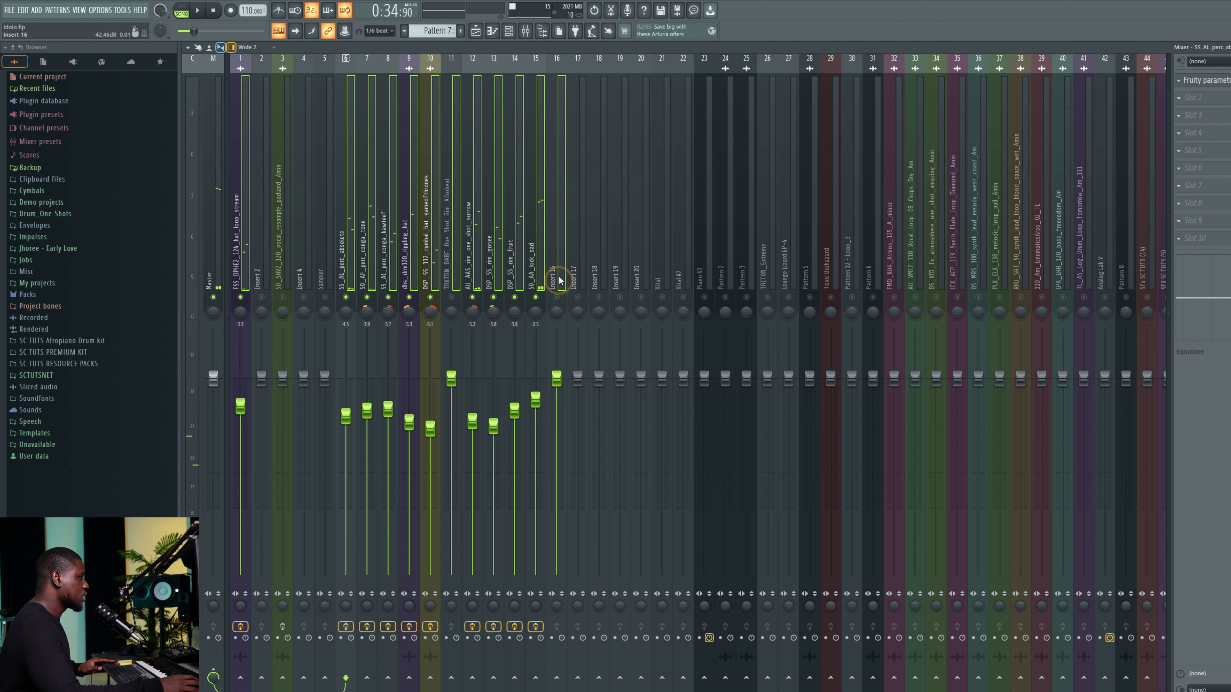
# - Create a submix on insert 16 from the selection and name it 'Drum buss master'
pyautogui.rightClick(559, 267)
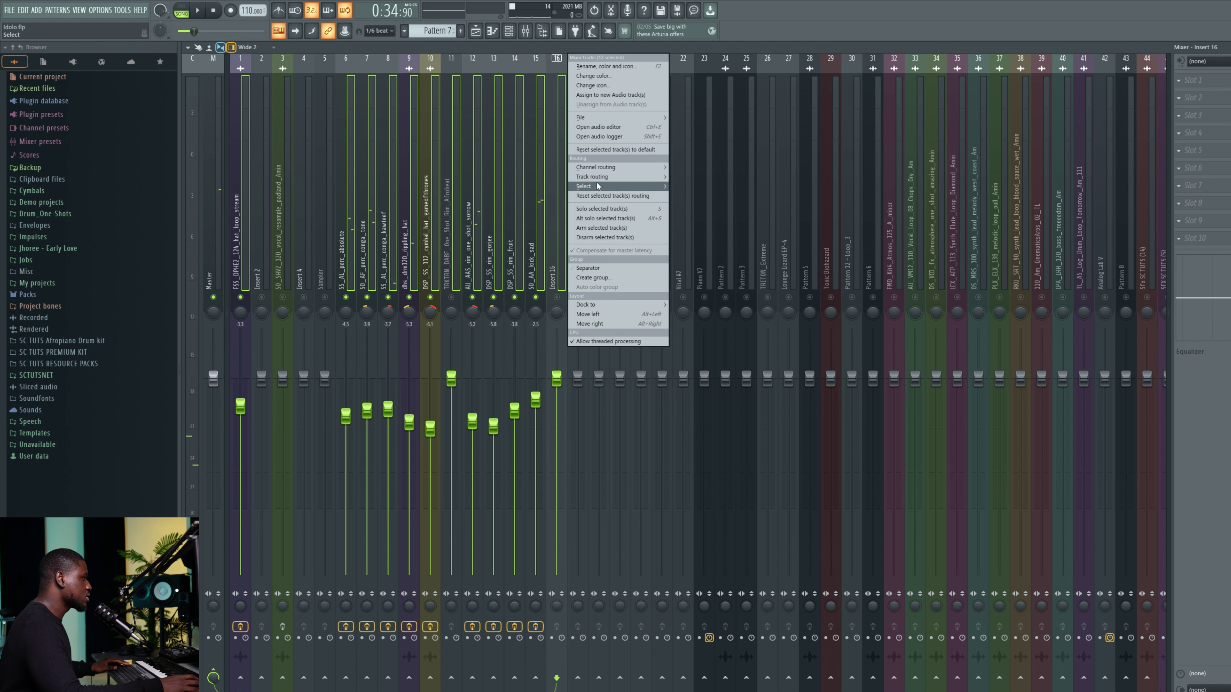
pyautogui.moveTo(598, 184)
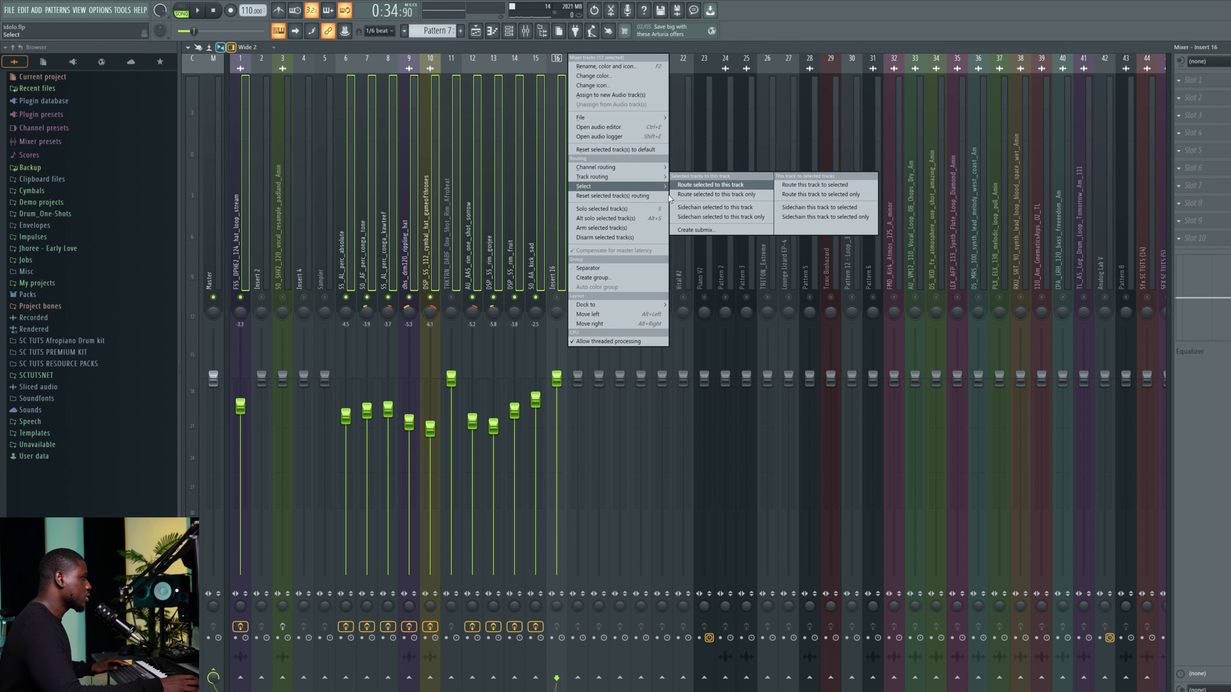
pyautogui.click(708, 230)
pyautogui.press('capslock')
pyautogui.write('Drum buss master')
pyautogui.press('Return')
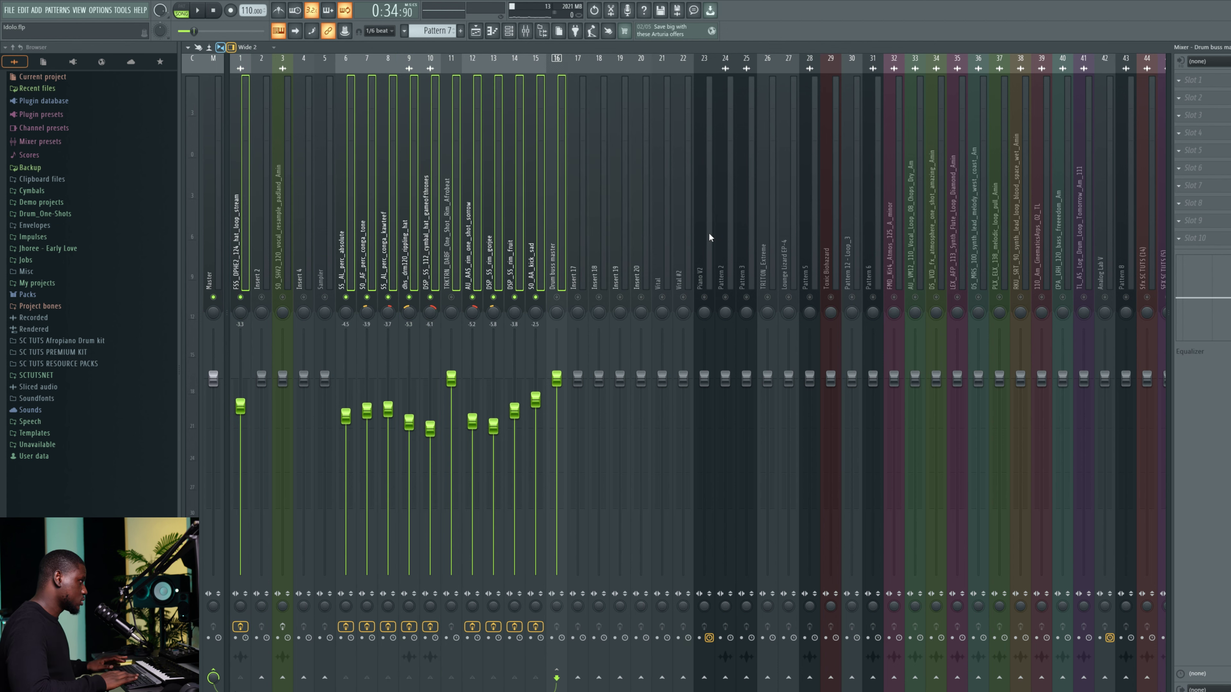
pyautogui.click(435, 235)
# - Check the drum routing and solo the Drum buss master during playback
pyautogui.click(542, 242)
pyautogui.click(497, 238)
pyautogui.click(539, 240)
pyautogui.click(558, 240)
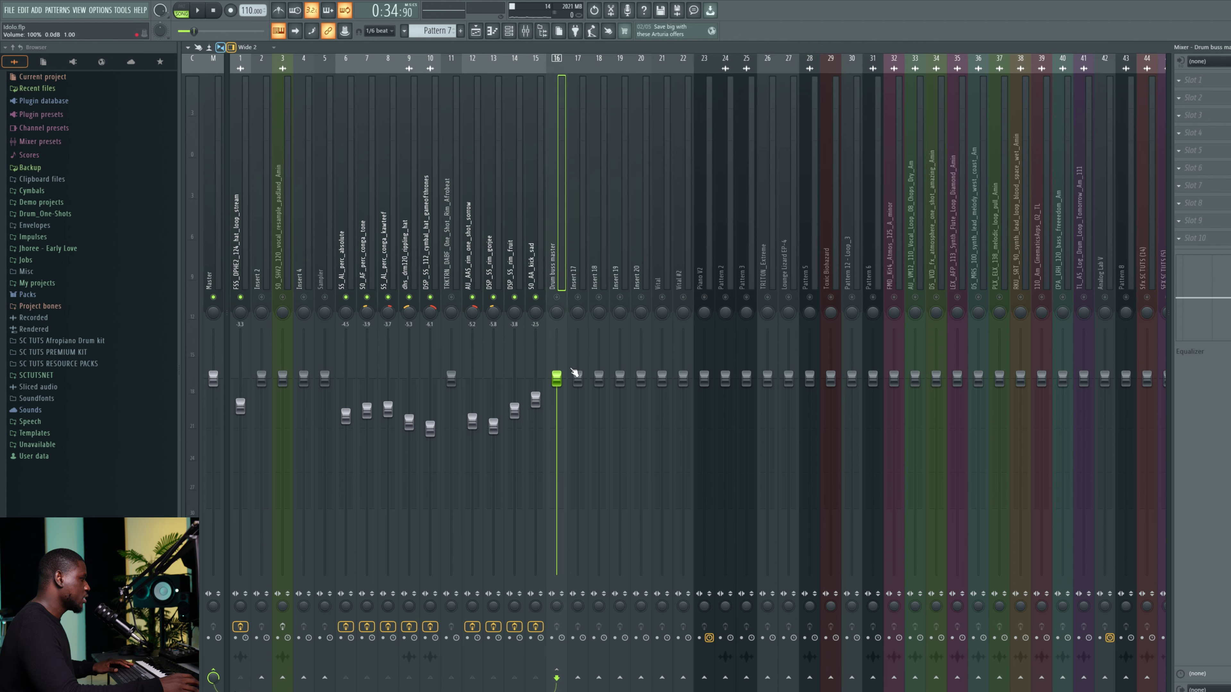
pyautogui.press('space')
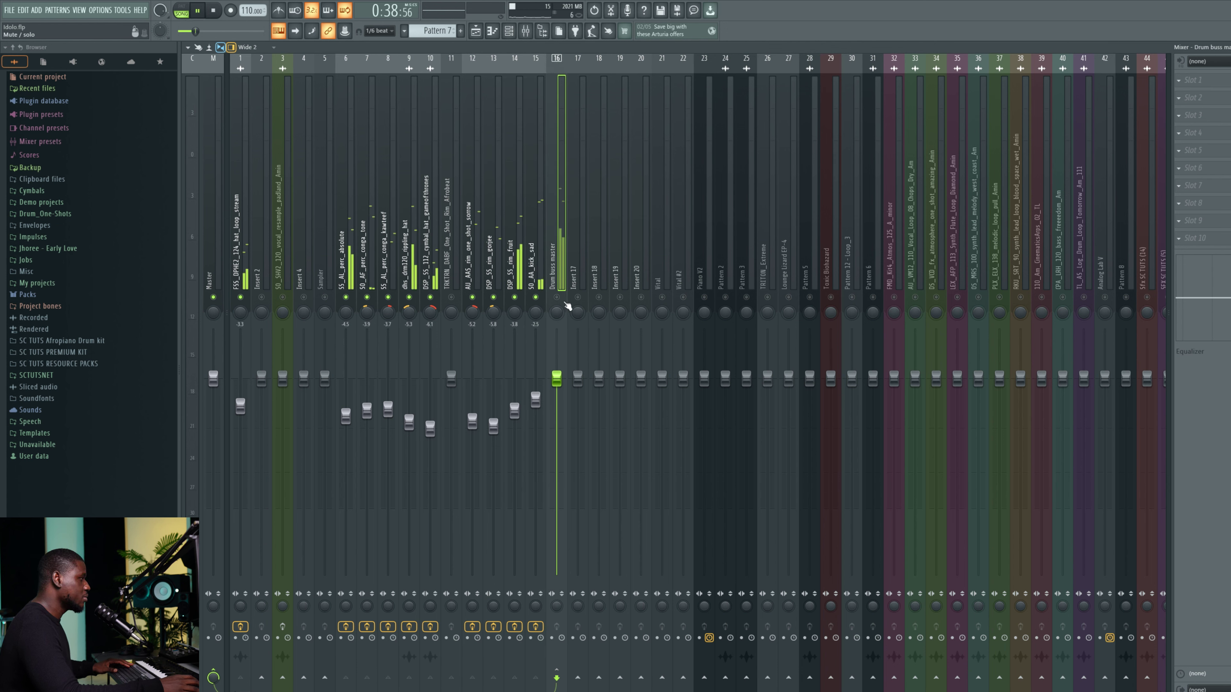
pyautogui.click(557, 298)
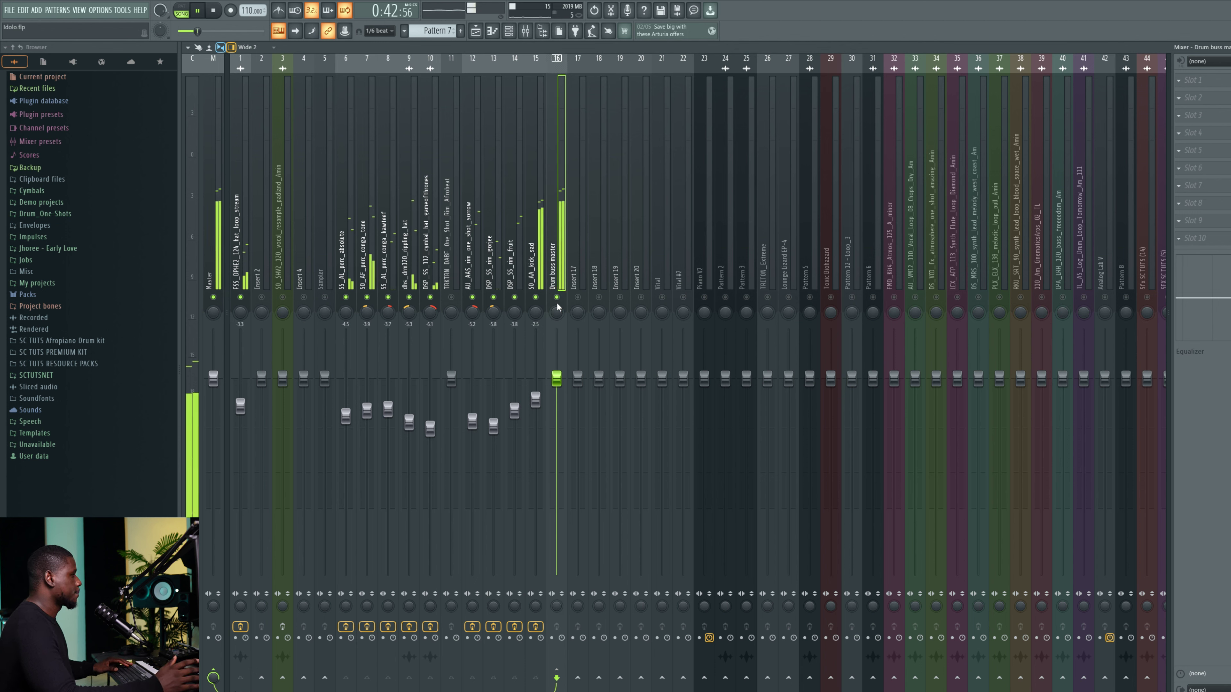
pyautogui.press('space')
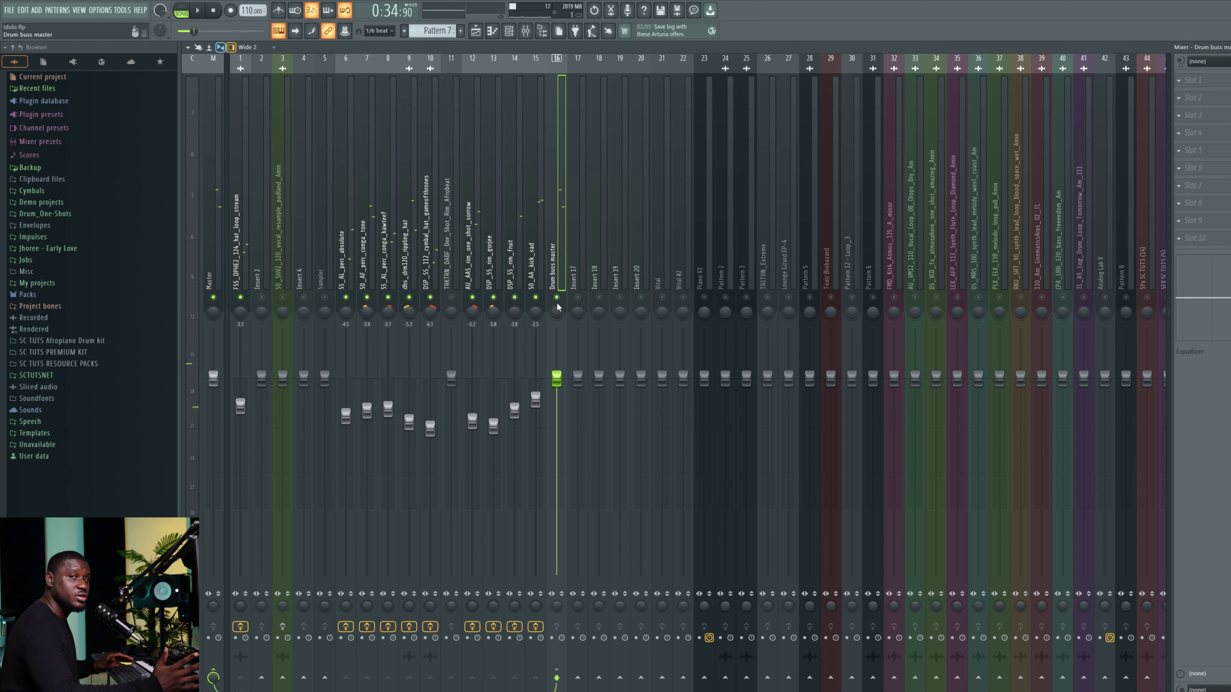
pyautogui.scroll(7, 502, 255)
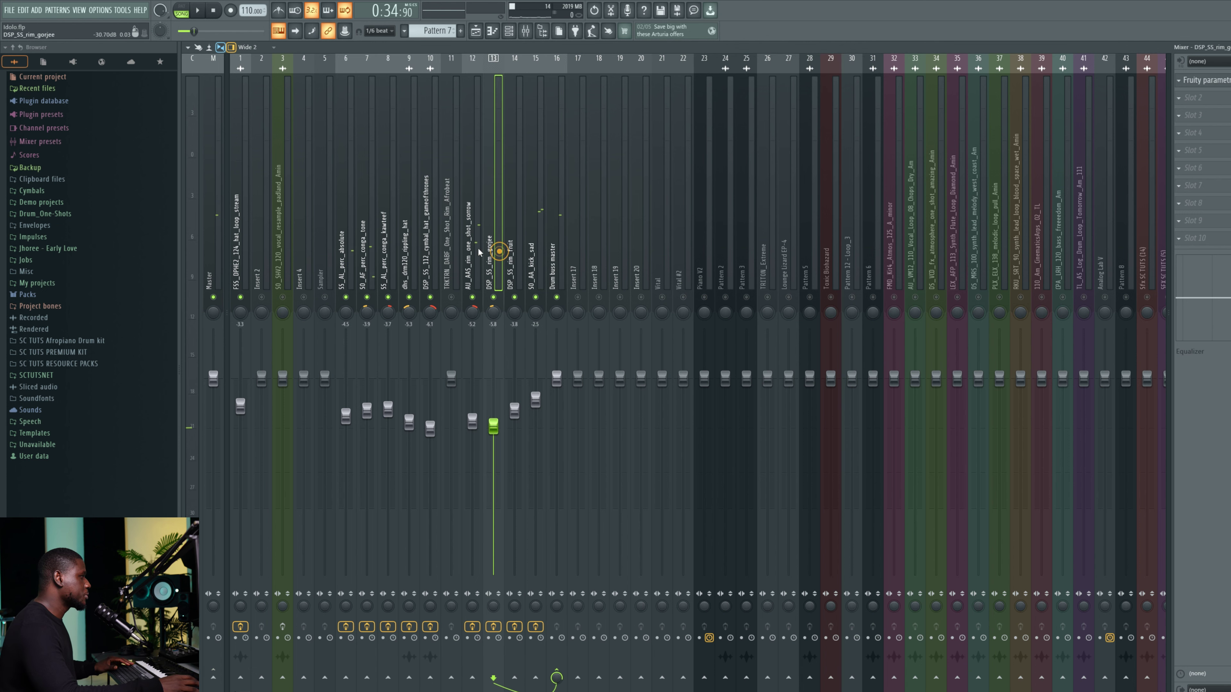
pyautogui.scroll(-7, 503, 256)
pyautogui.scroll(3, 504, 256)
pyautogui.scroll(-3, 505, 256)
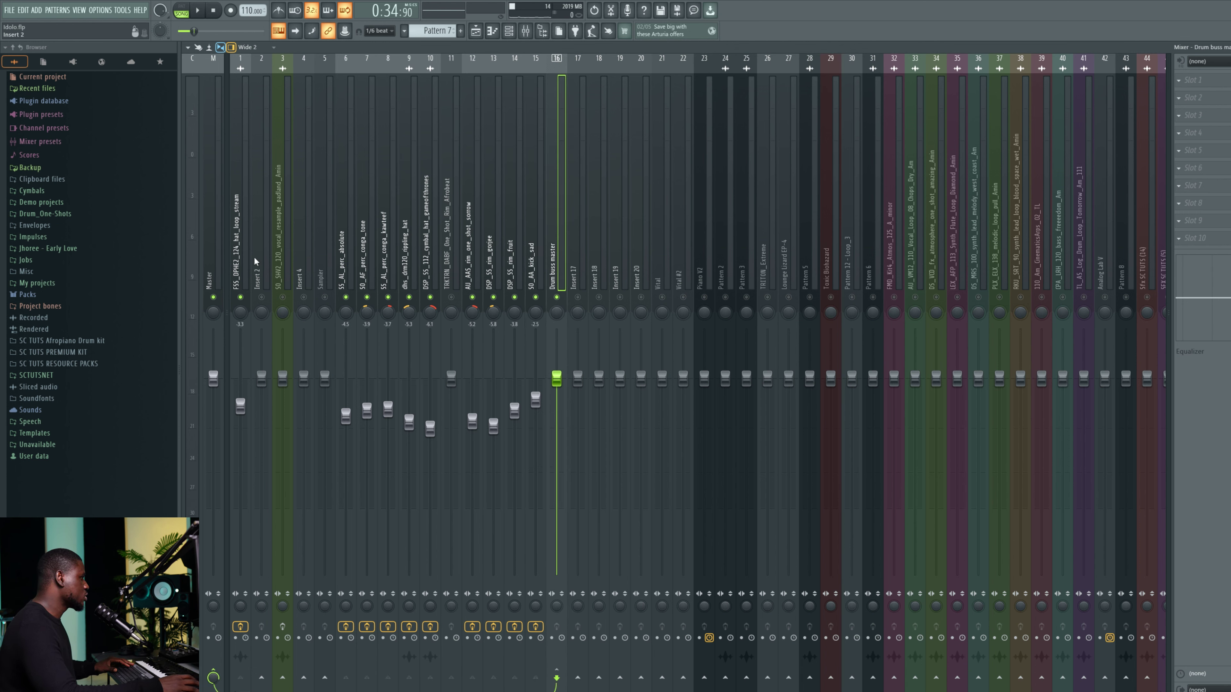
# - Route Insert 2 into the Drum buss master on insert 16
pyautogui.click(239, 255)
pyautogui.click(260, 257)
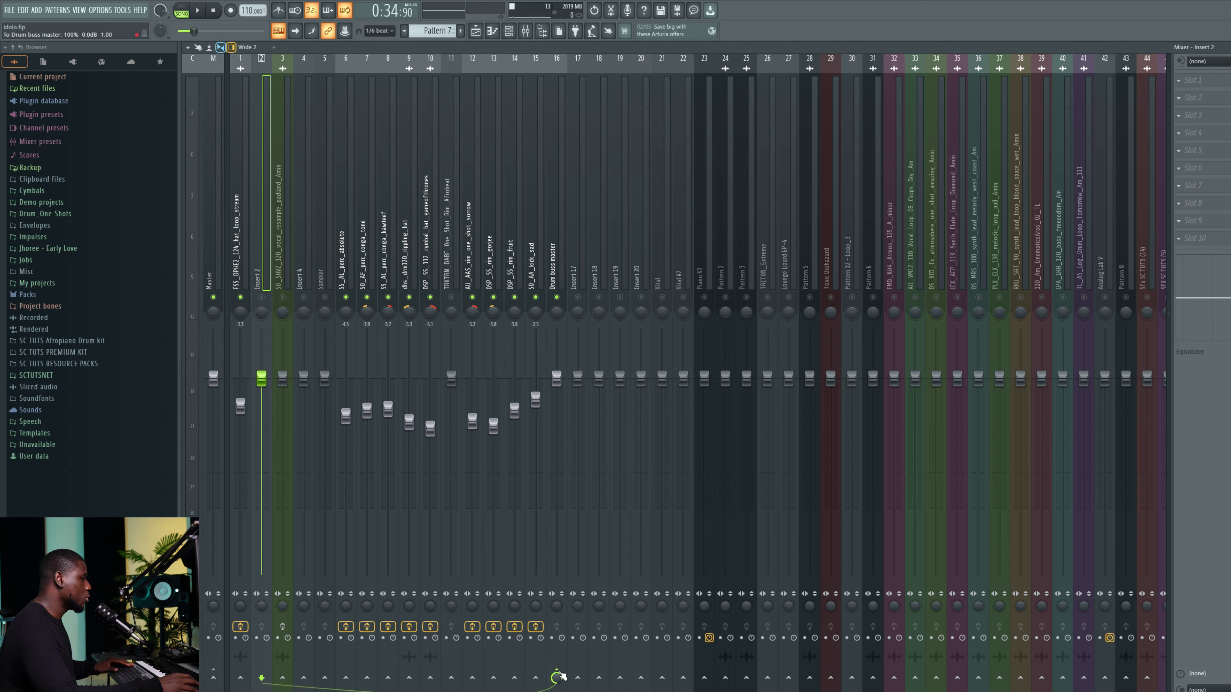
pyautogui.click(557, 677)
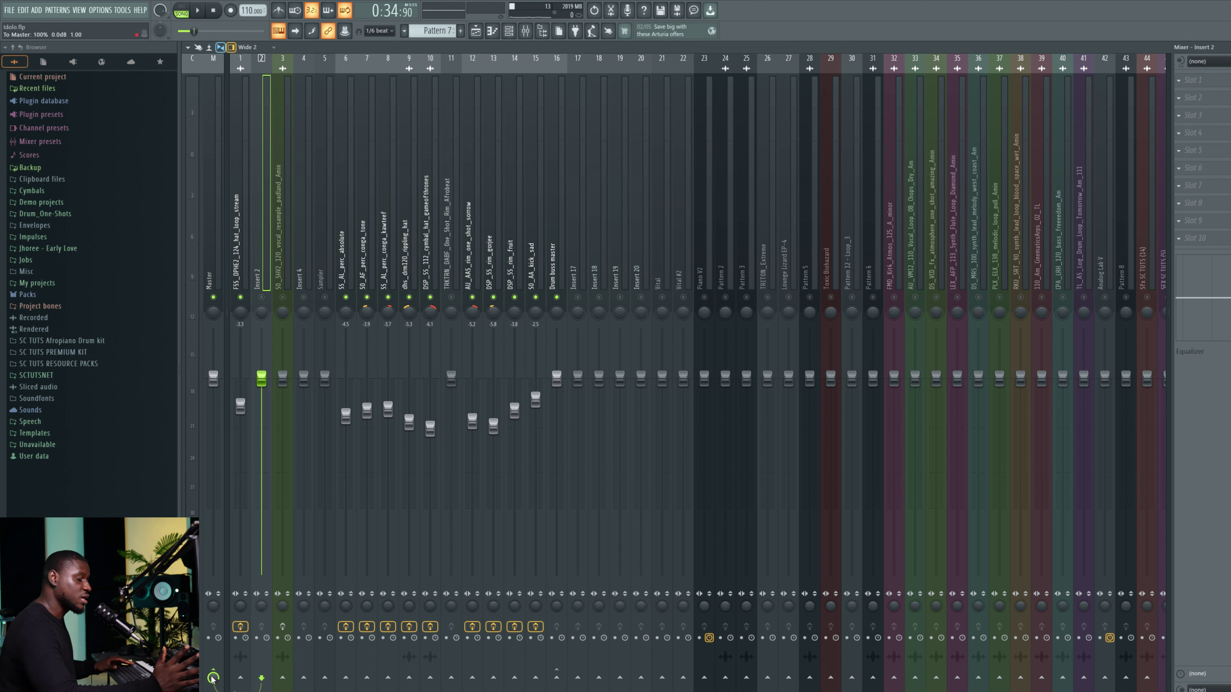
pyautogui.click(556, 272)
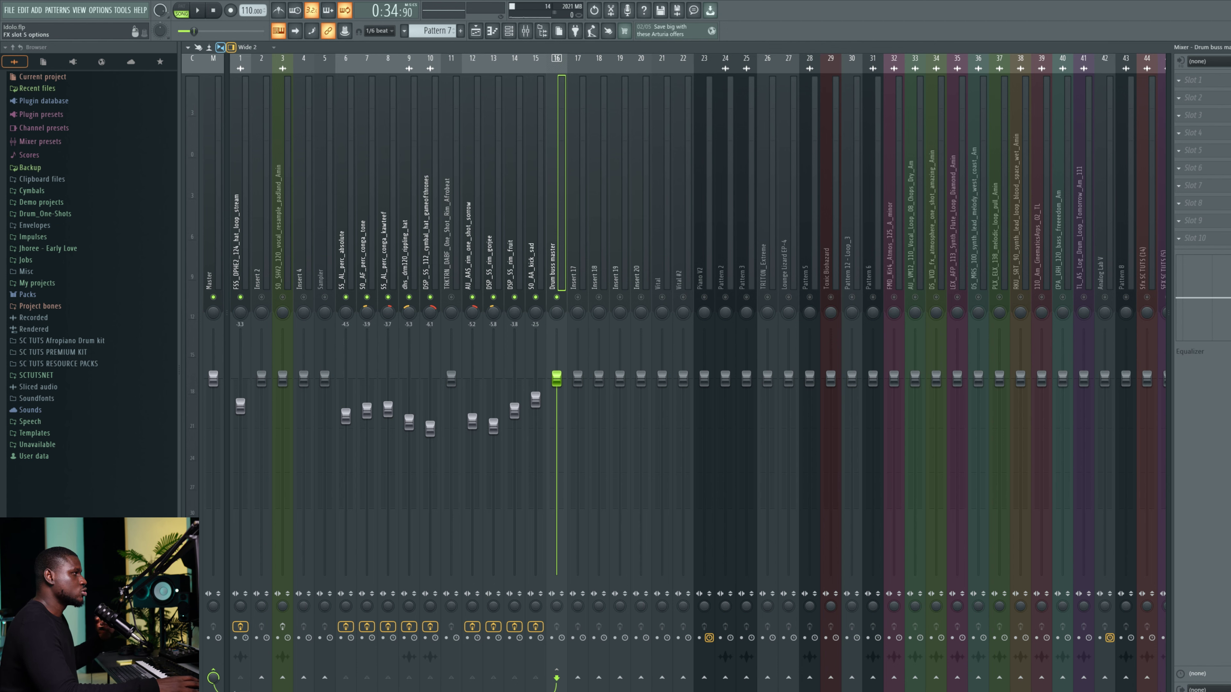
# - Load Fruity Compressor into Drum buss master slot 1 with 3.2:1 ratio and about -34.8 dB threshold
pyautogui.click(1206, 82)
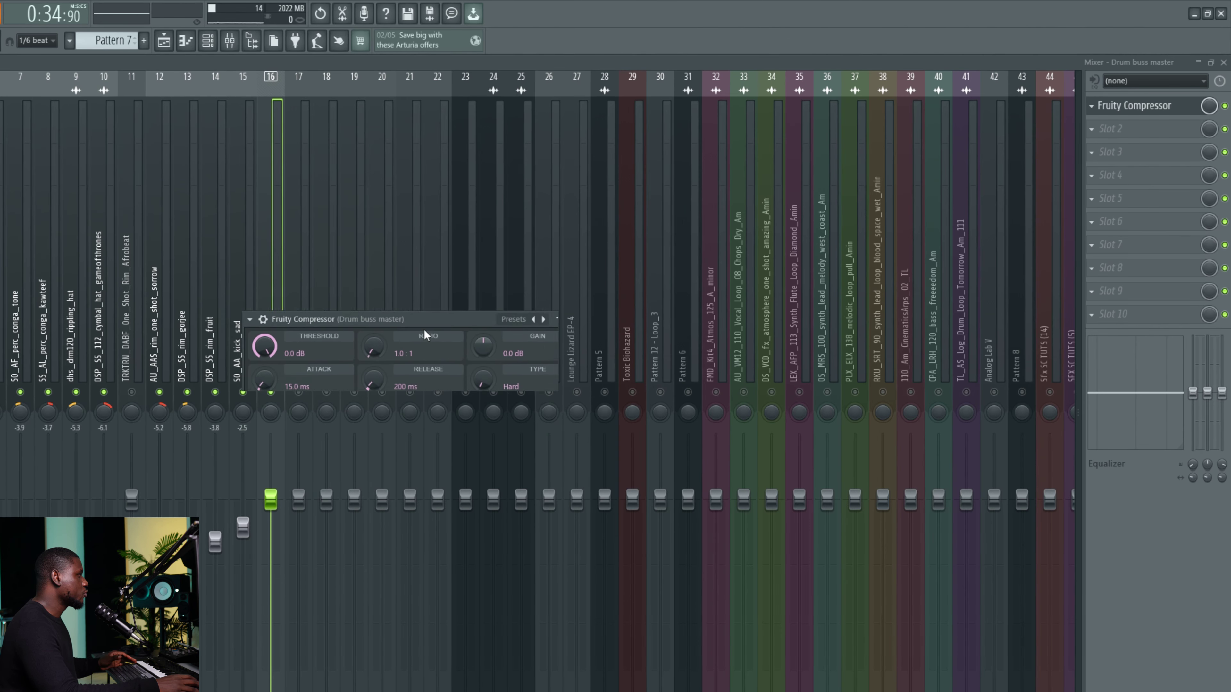
pyautogui.moveTo(424, 320); pyautogui.dragTo(522, 374)
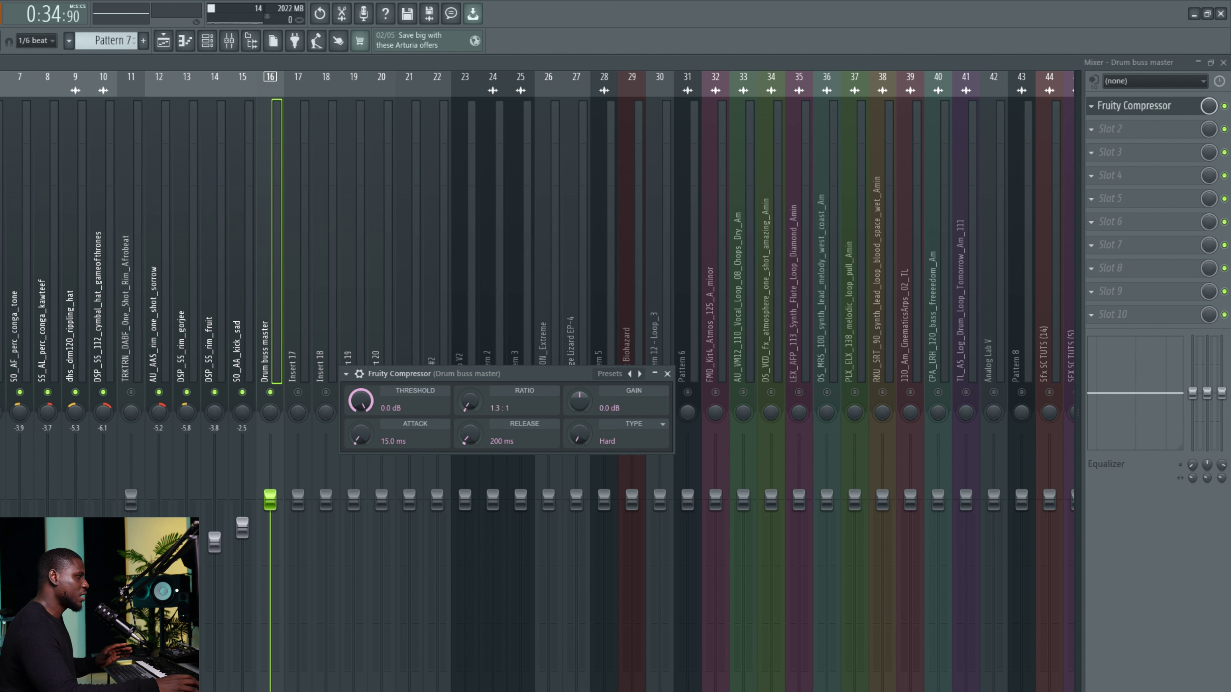
pyautogui.moveTo(469, 401); pyautogui.dragTo(469, 388)
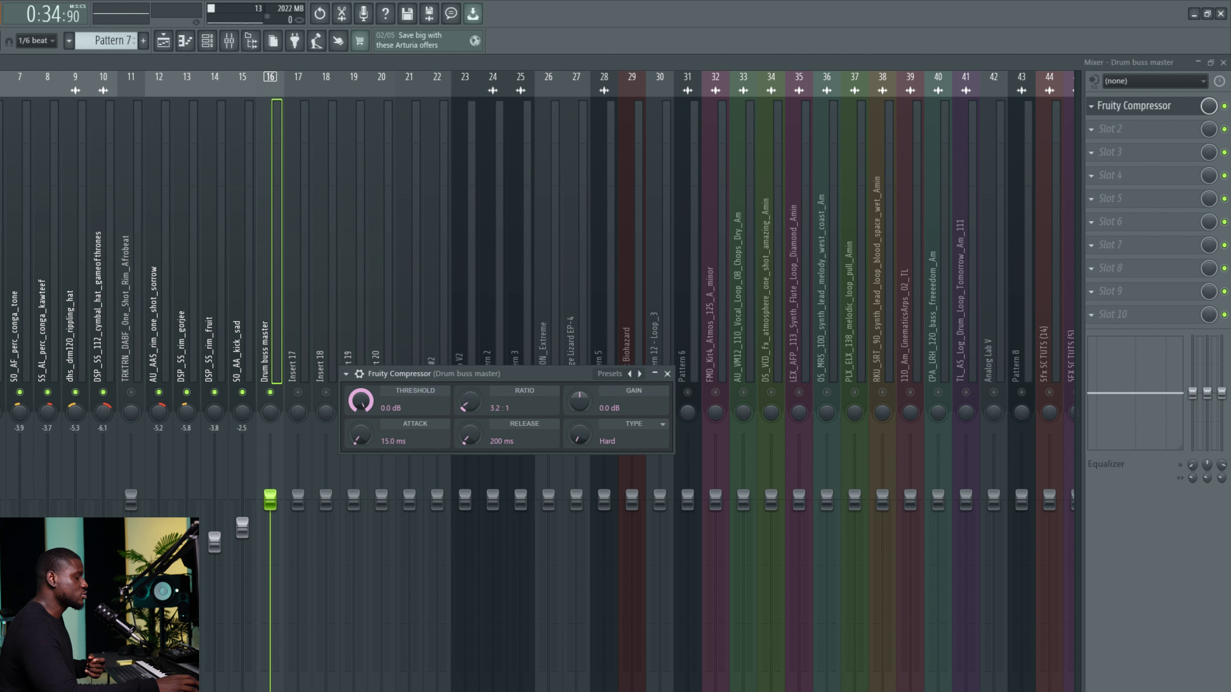
pyautogui.moveTo(360, 401); pyautogui.dragTo(361, 427)
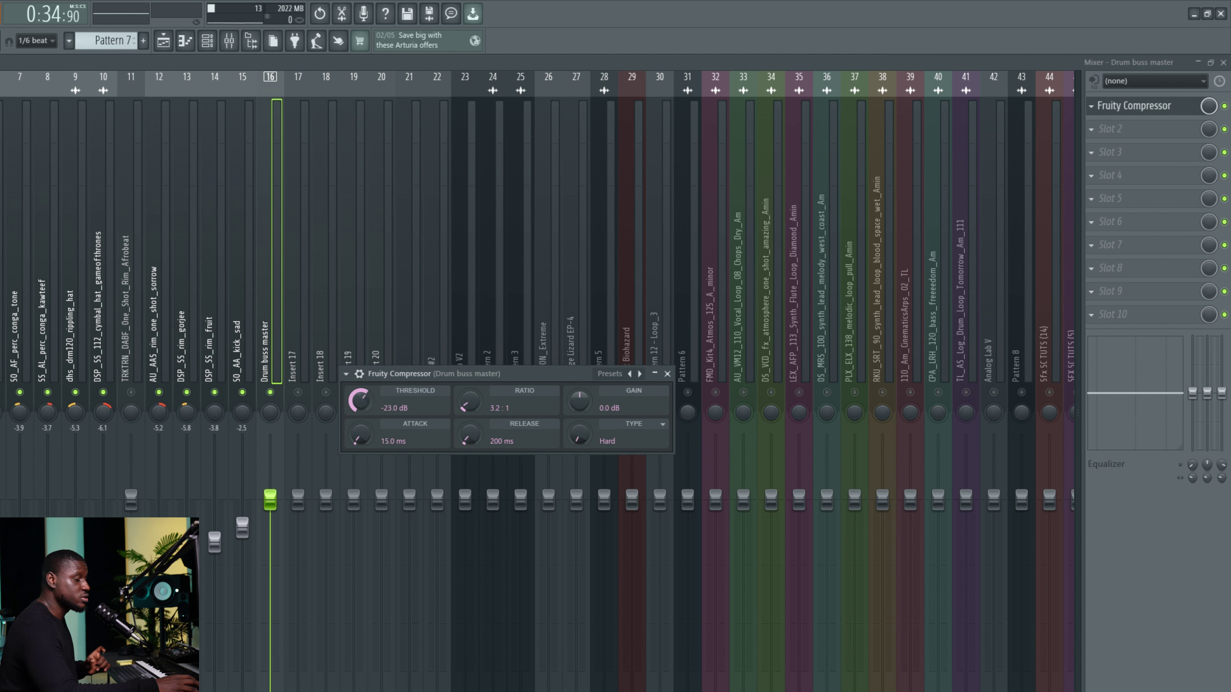
pyautogui.moveTo(361, 426); pyautogui.dragTo(361, 439)
pyautogui.press('space')
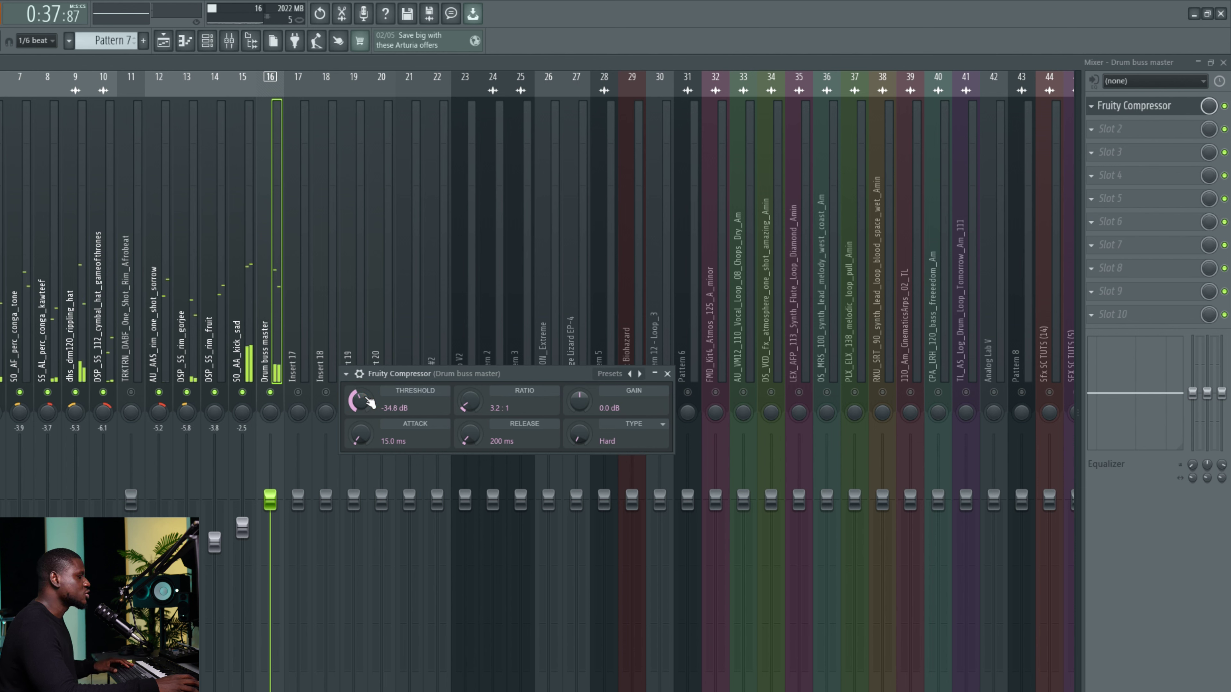
# - A/B the compressor against bypass while raising its threshold to about -19.5 dB
pyautogui.click(359, 374)
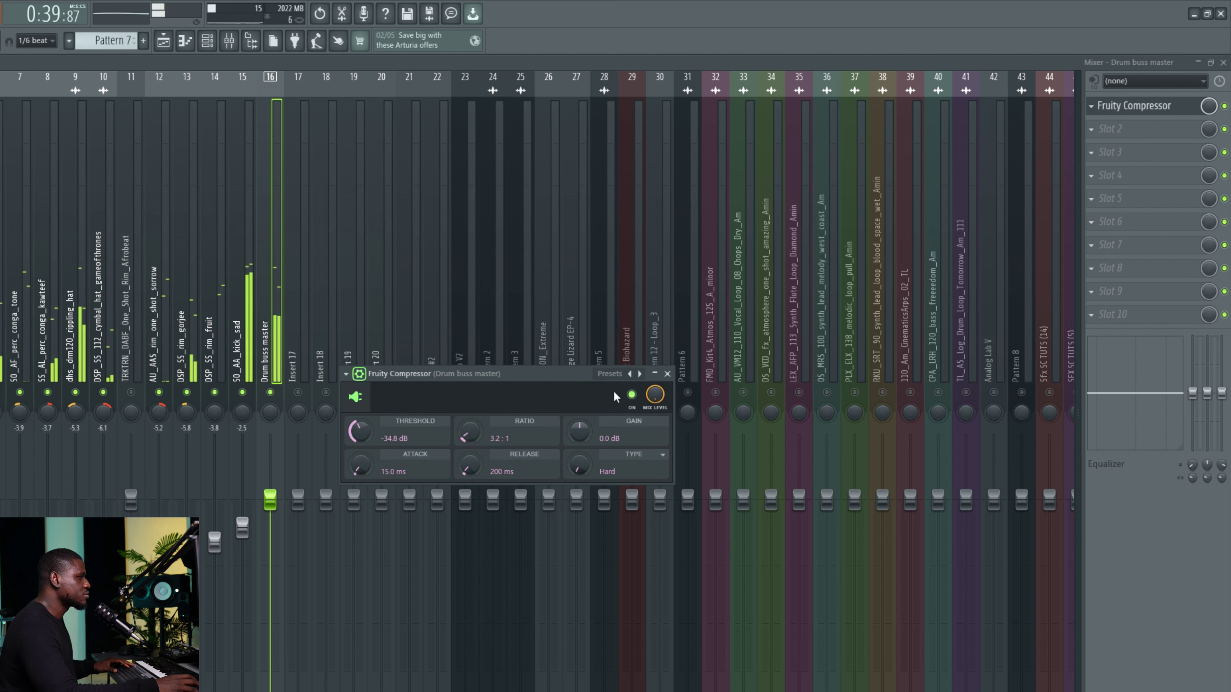
pyautogui.click(632, 396)
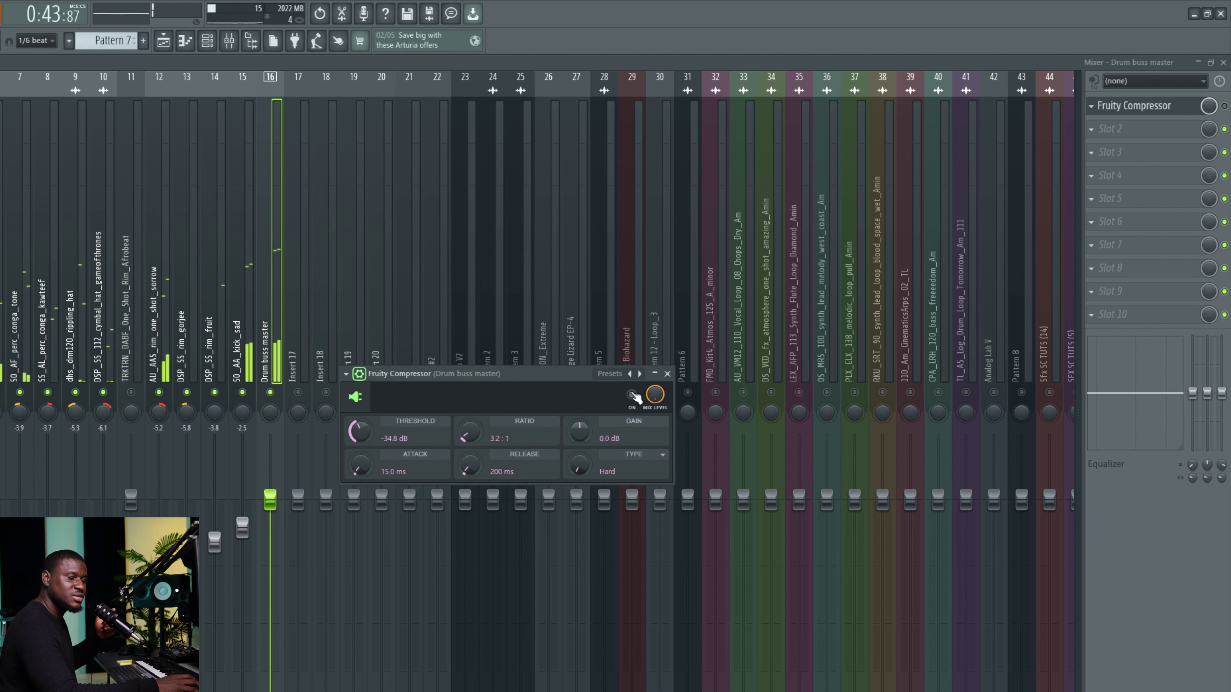
pyautogui.click(633, 395)
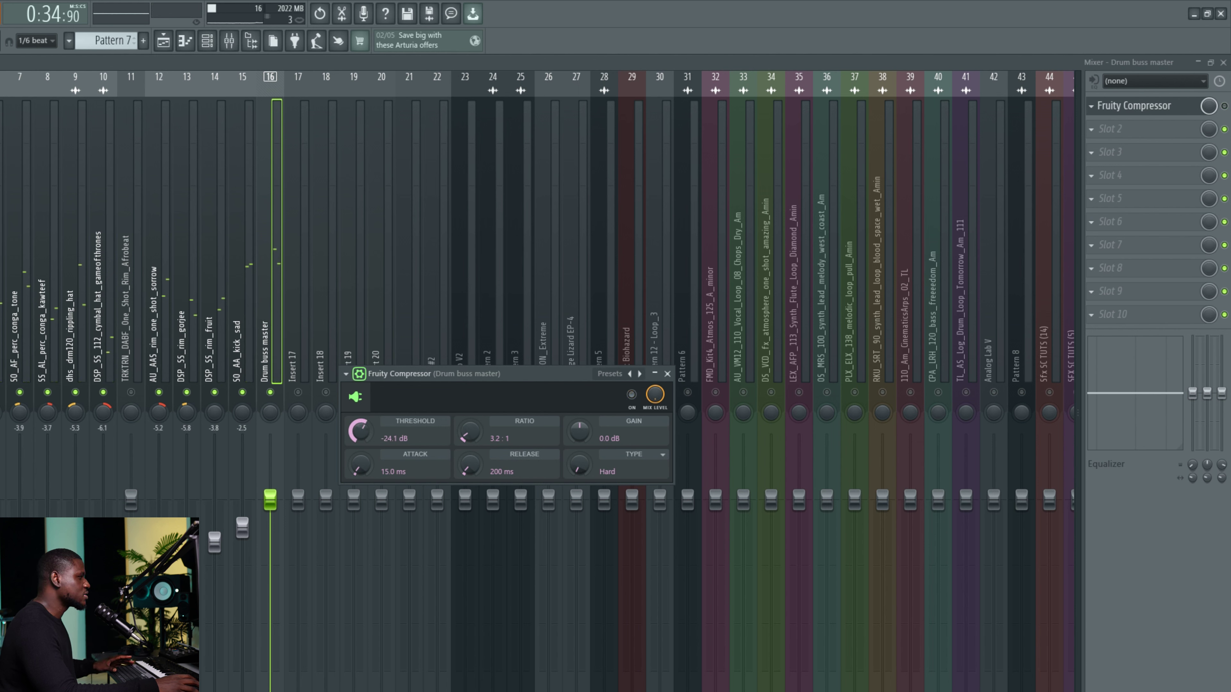
pyautogui.moveTo(360, 430); pyautogui.dragTo(360, 426)
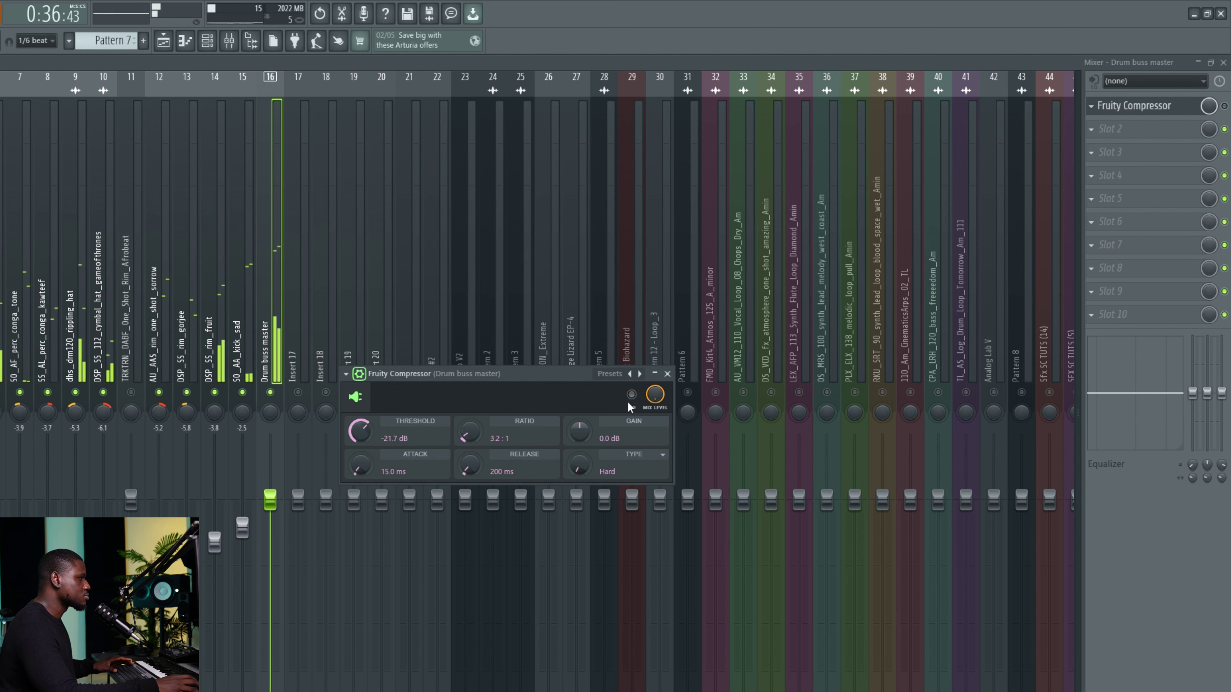
pyautogui.click(631, 394)
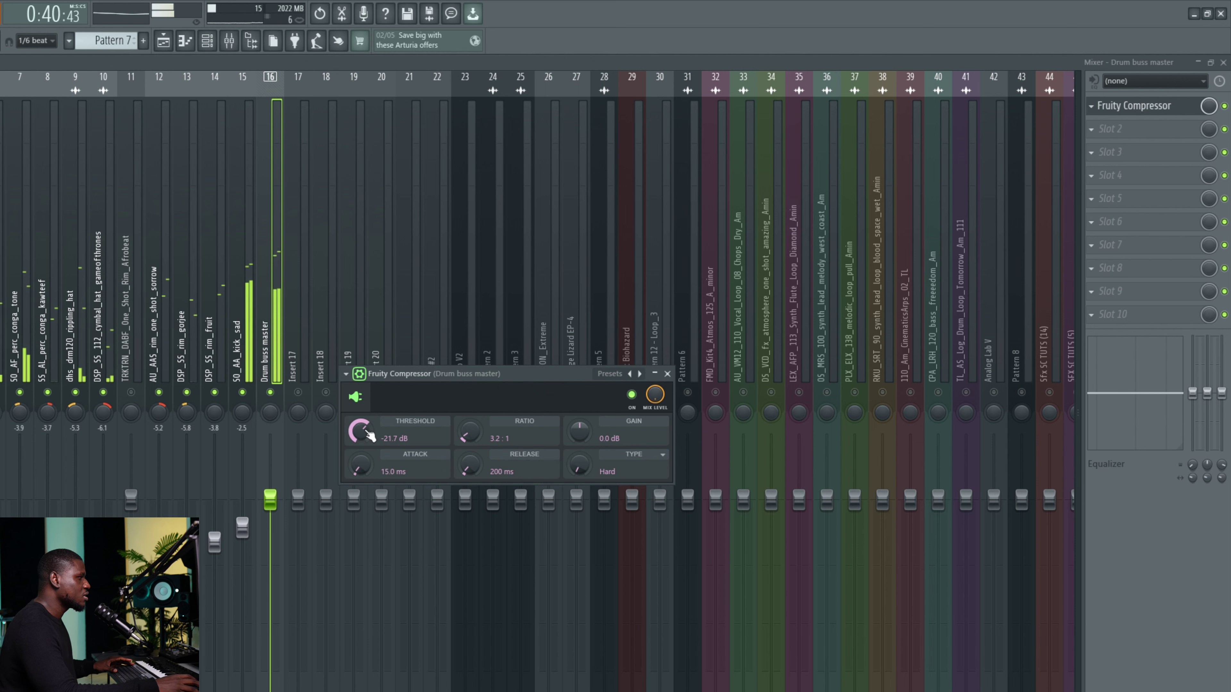
pyautogui.moveTo(367, 433); pyautogui.dragTo(367, 431)
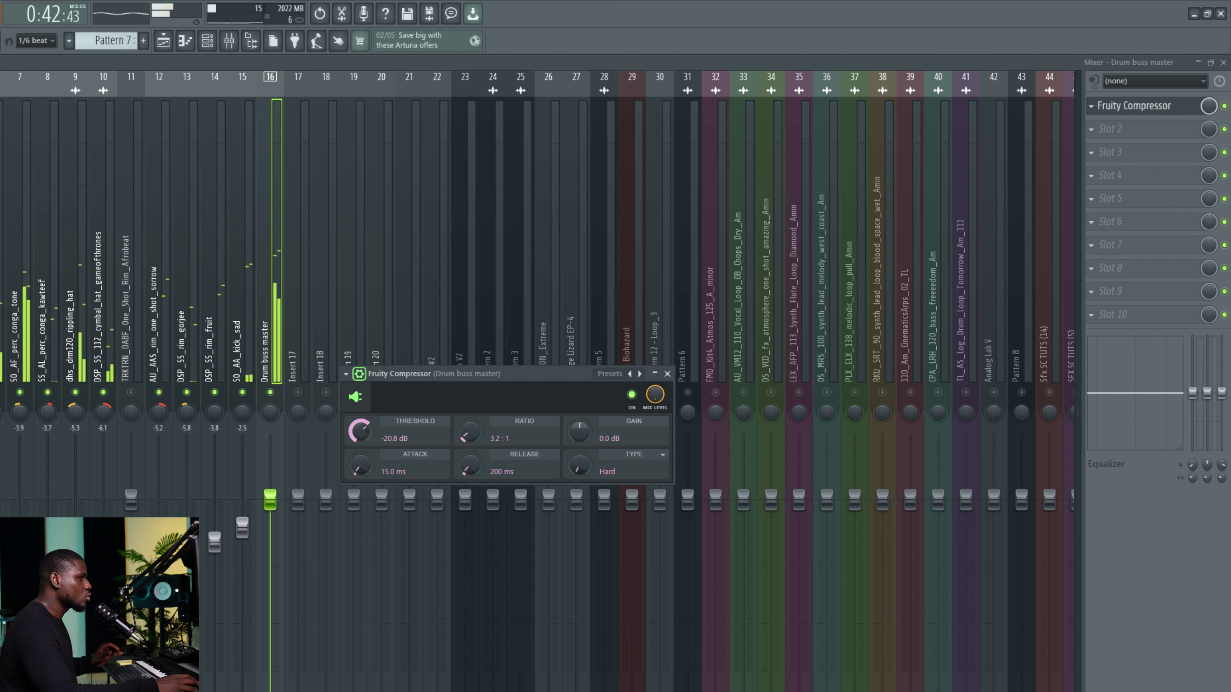
pyautogui.moveTo(367, 431); pyautogui.dragTo(367, 427)
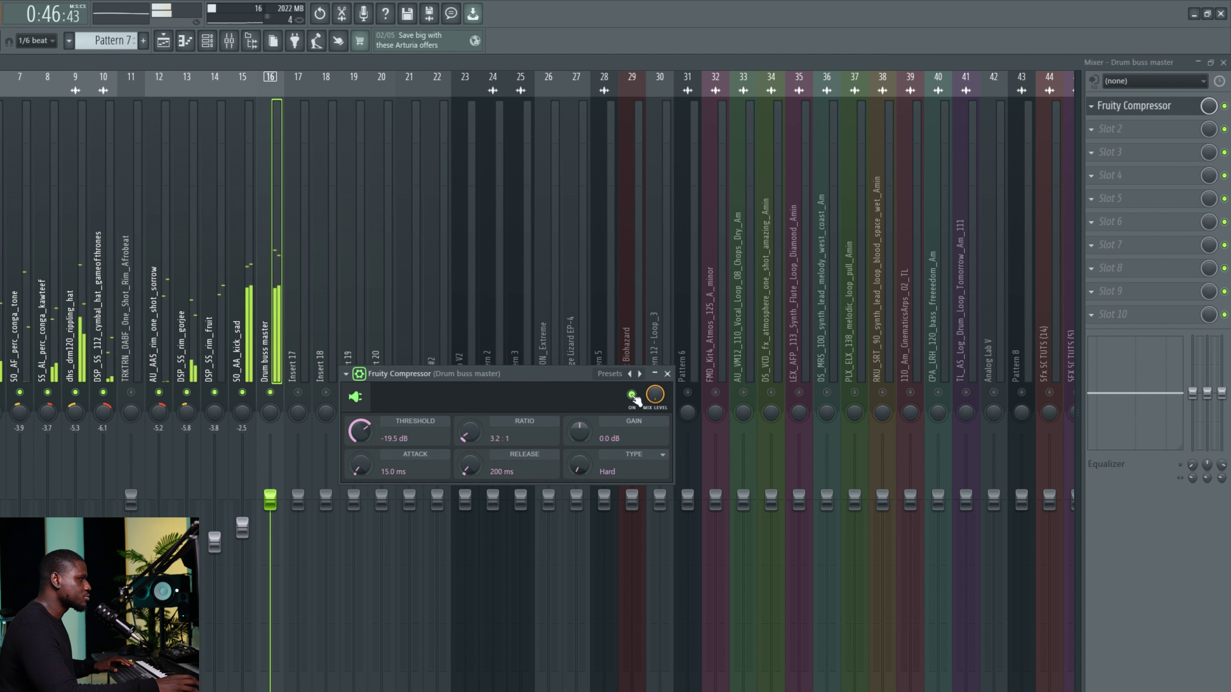
# - Compare again and settle the compressor threshold back down to about -22 dB
pyautogui.click(632, 395)
pyautogui.click(632, 395)
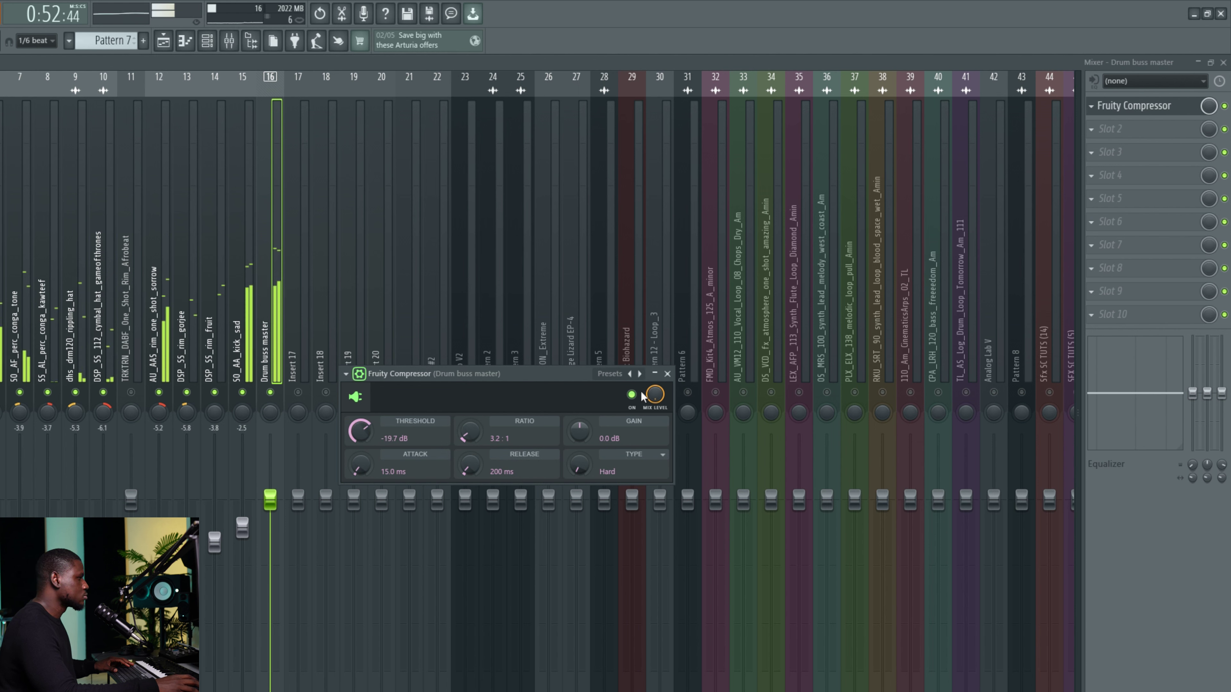
pyautogui.click(632, 395)
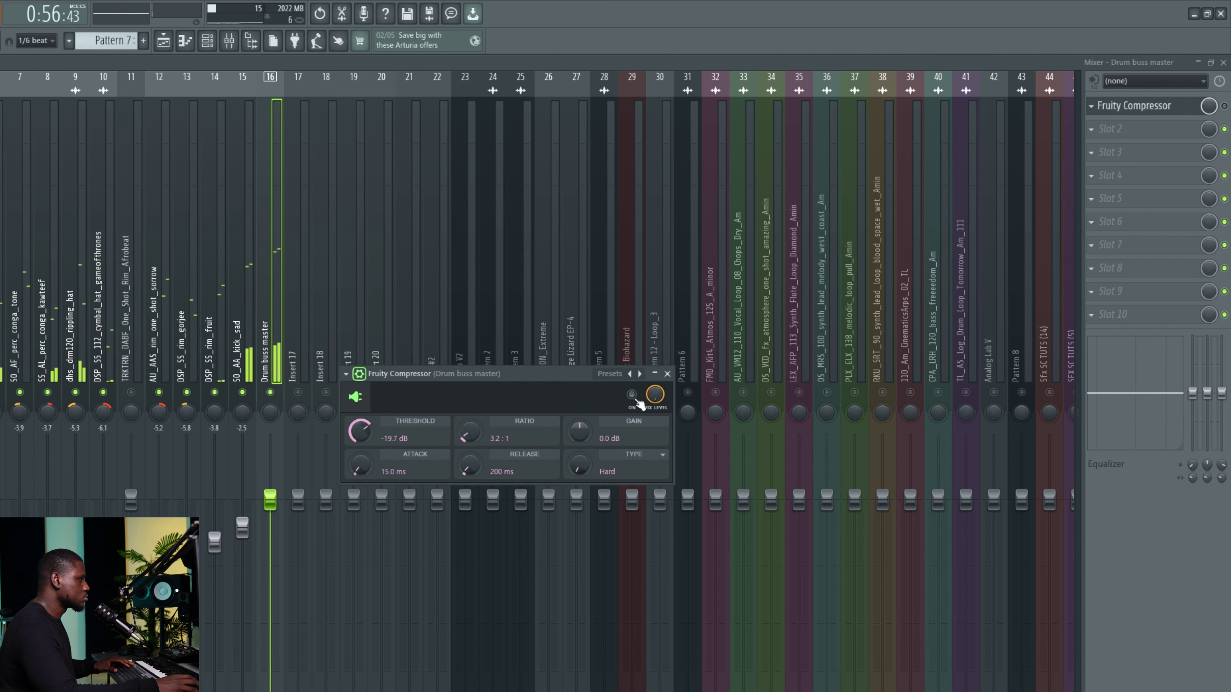
pyautogui.click(638, 400)
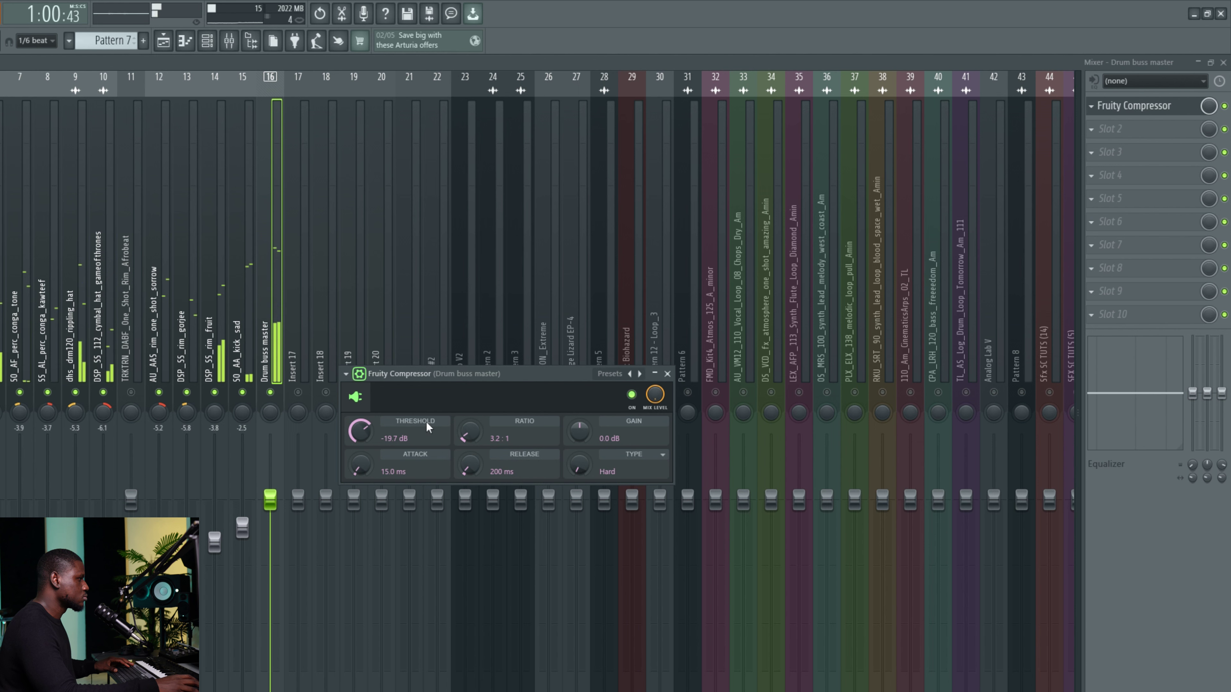
pyautogui.moveTo(360, 430); pyautogui.dragTo(360, 438)
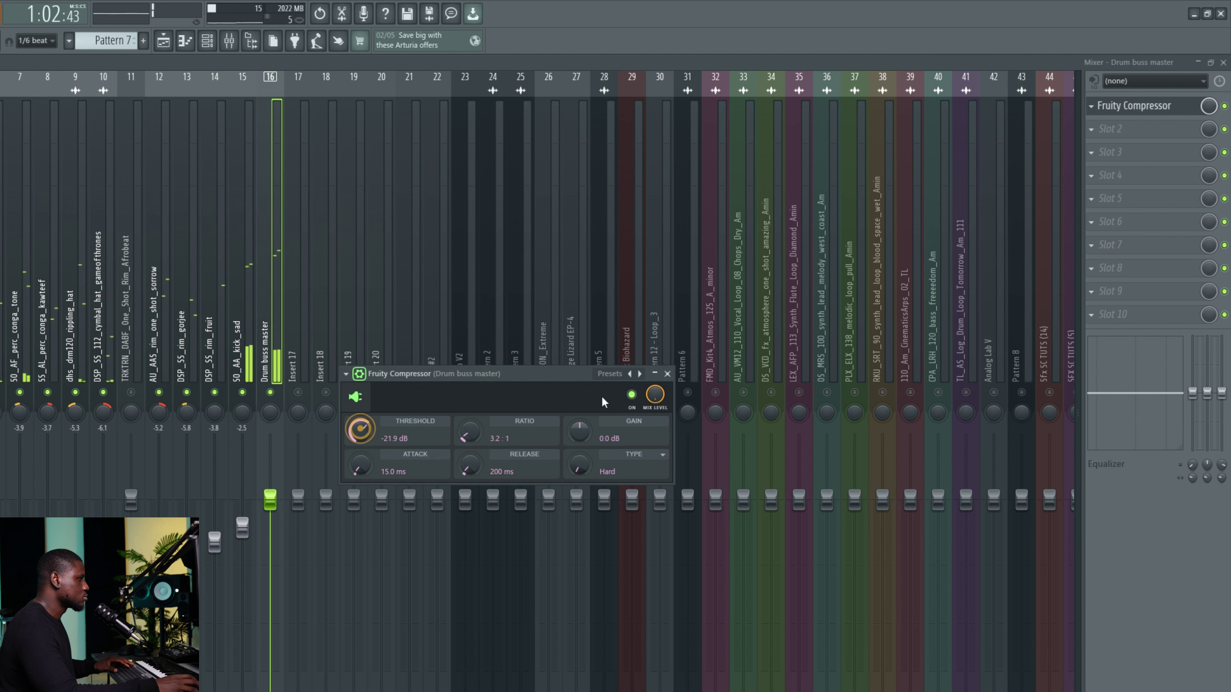
pyautogui.click(633, 396)
pyautogui.click(632, 396)
pyautogui.moveTo(380, 431); pyautogui.dragTo(379, 429)
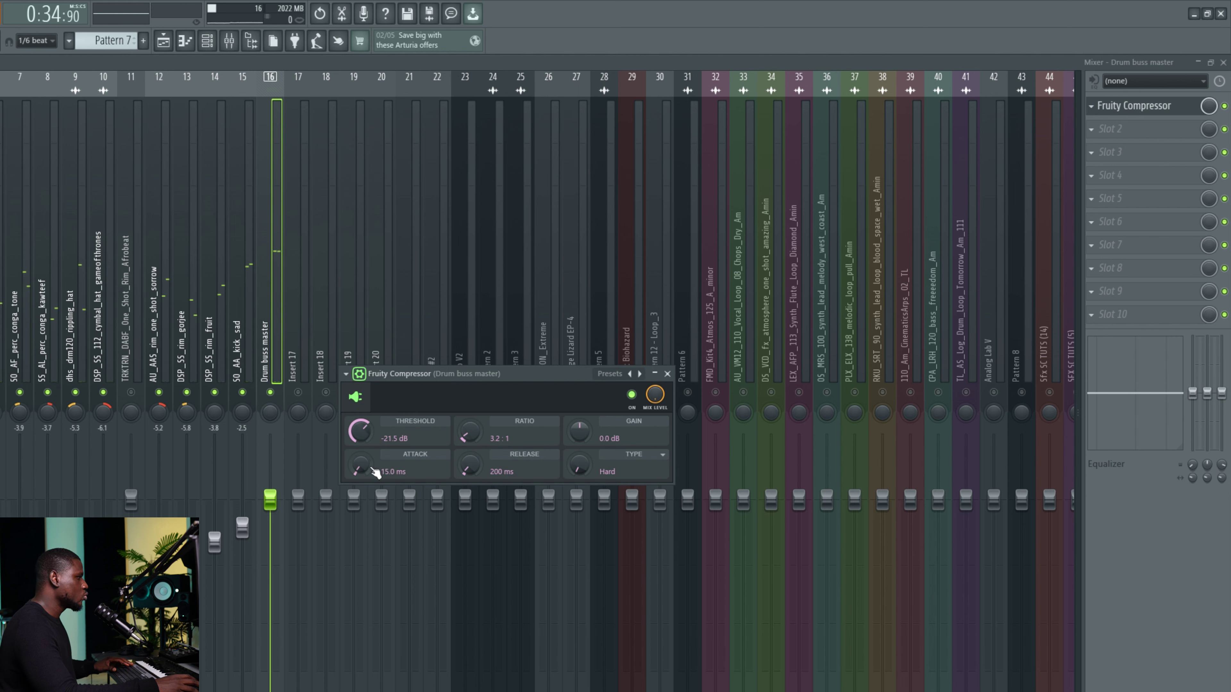
# - Set attack to 26.8 ms and release to 480 ms, leaving the compressor enabled
pyautogui.moveTo(377, 473); pyautogui.dragTo(377, 466)
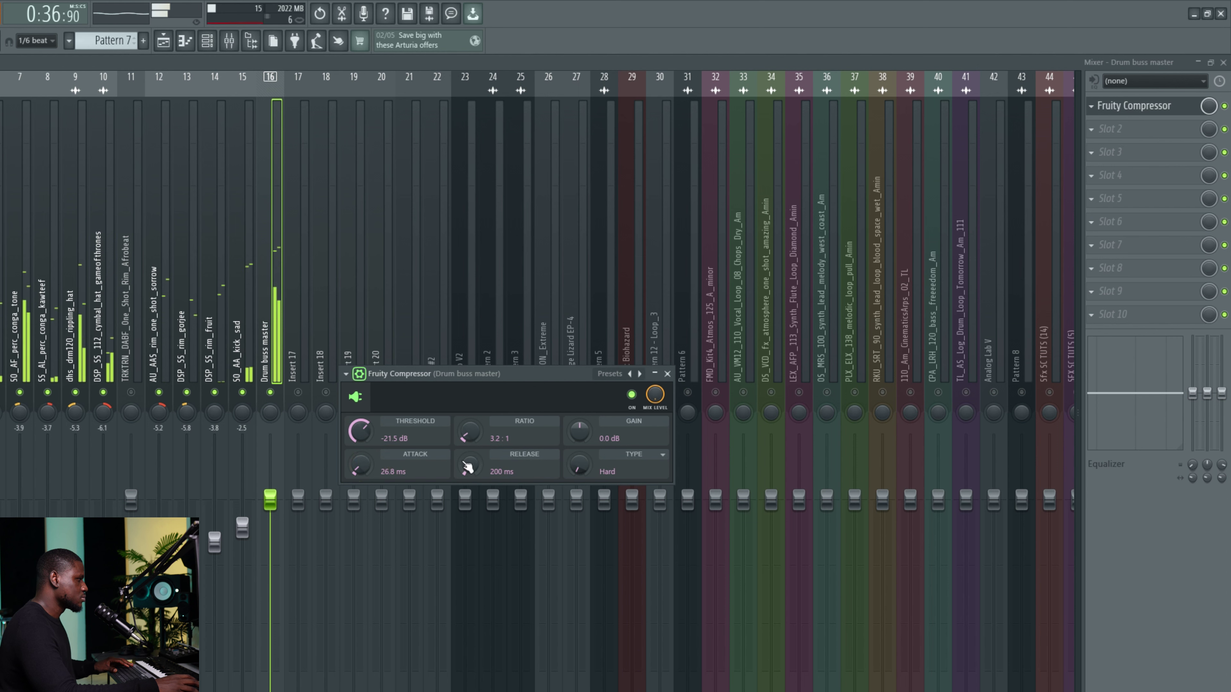
pyautogui.moveTo(468, 466); pyautogui.dragTo(465, 467)
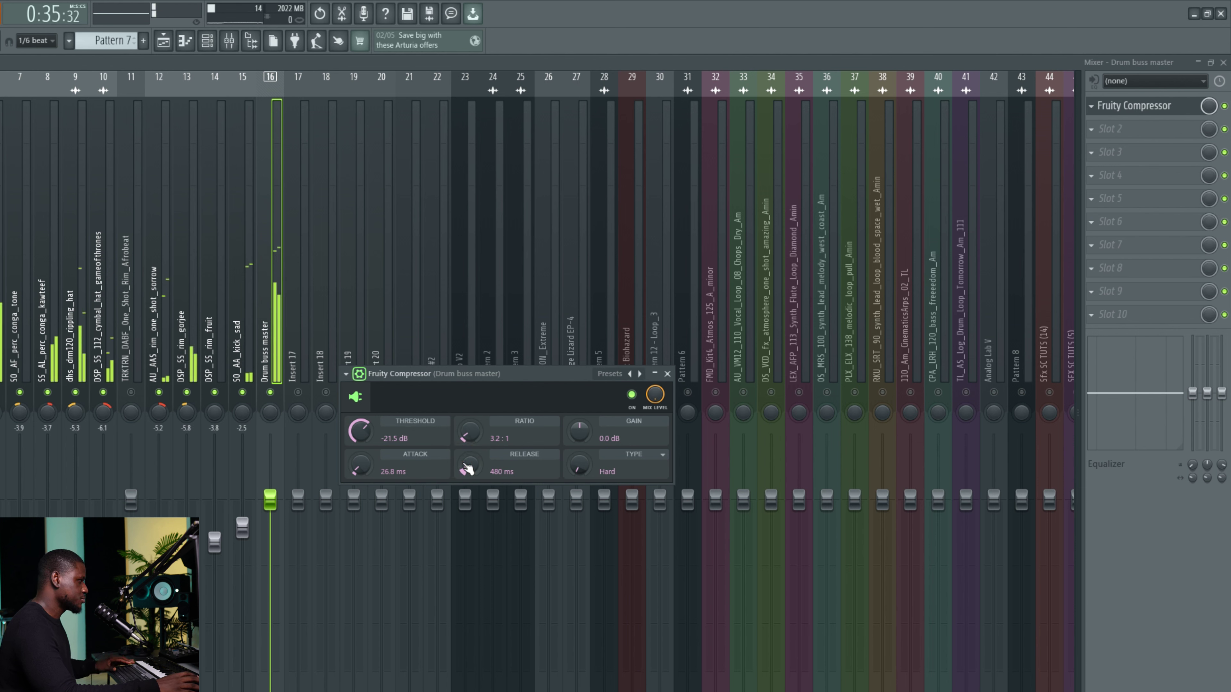
pyautogui.scroll(-2, 413, 430)
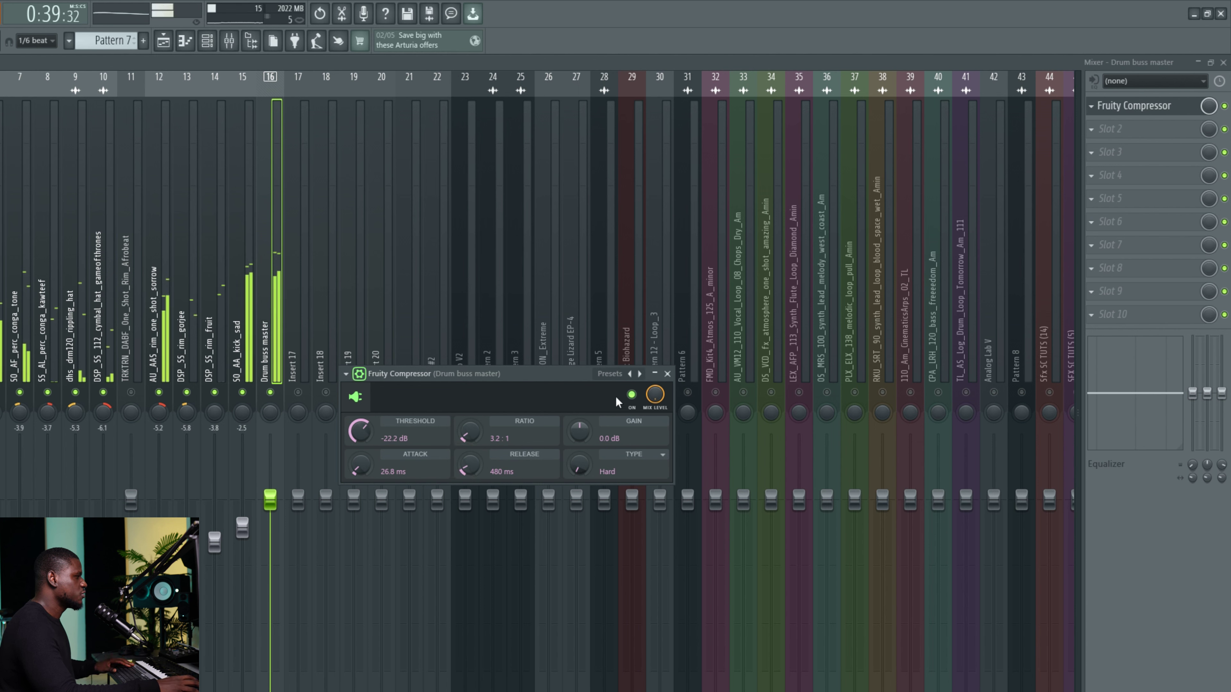
pyautogui.click(632, 395)
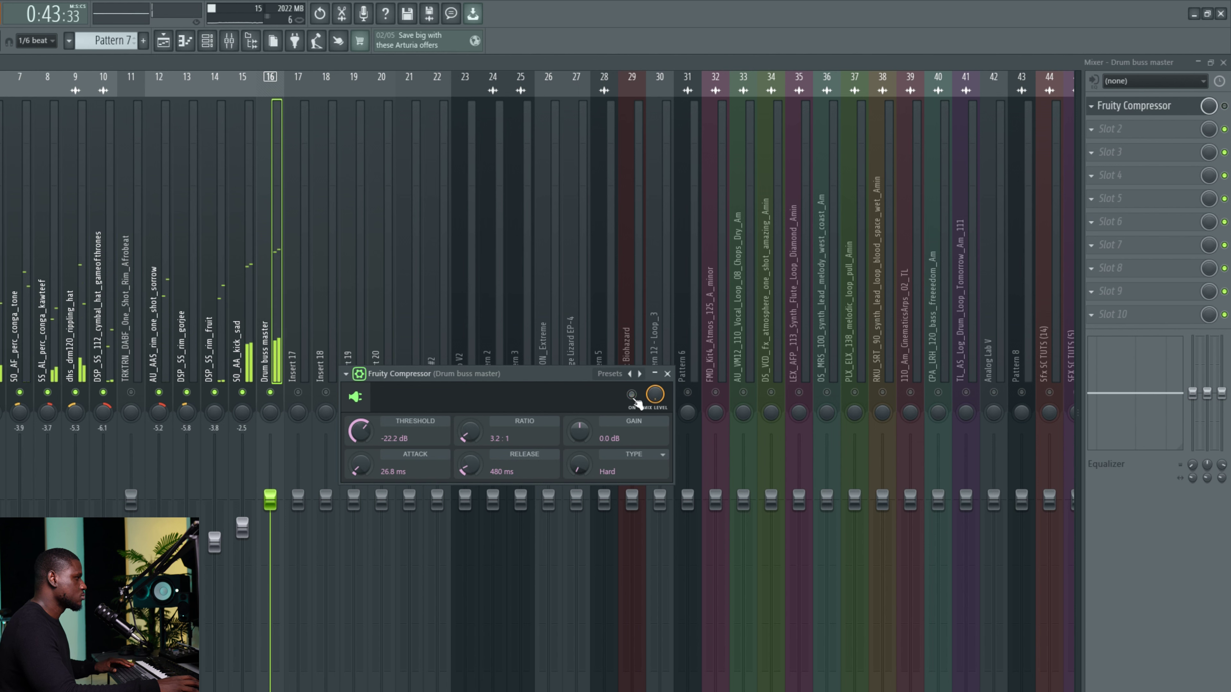
pyautogui.click(632, 395)
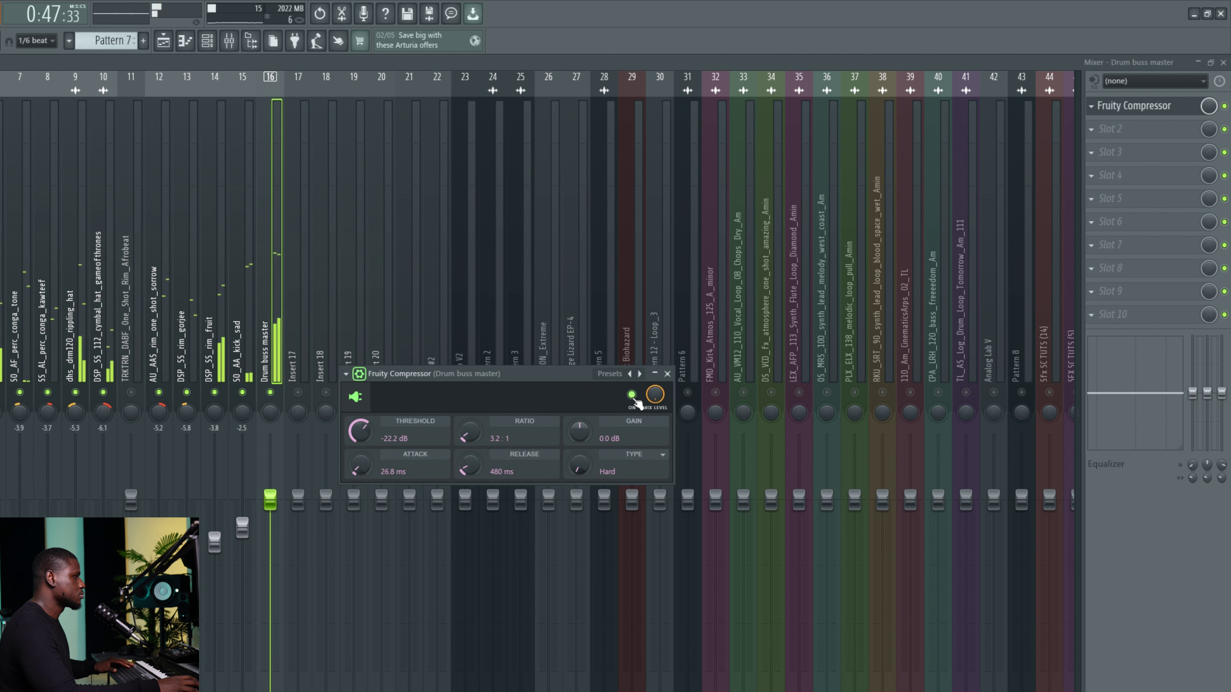
pyautogui.click(631, 395)
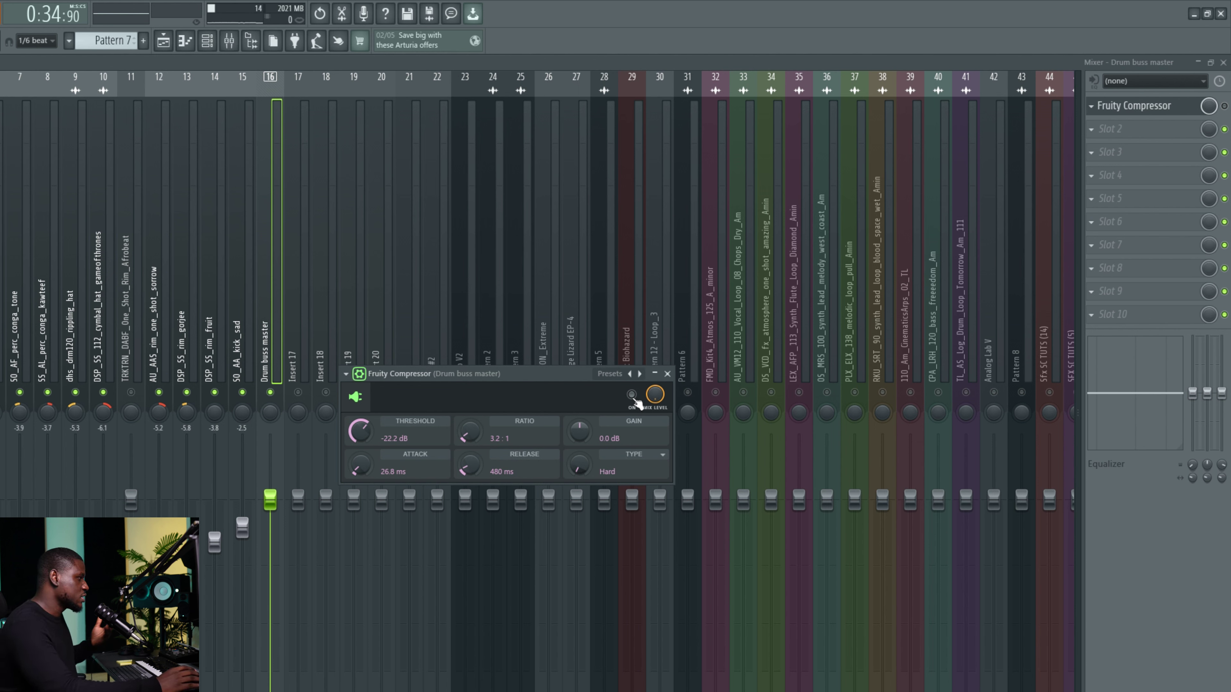
pyautogui.click(633, 397)
pyautogui.click(632, 396)
pyautogui.press('space')
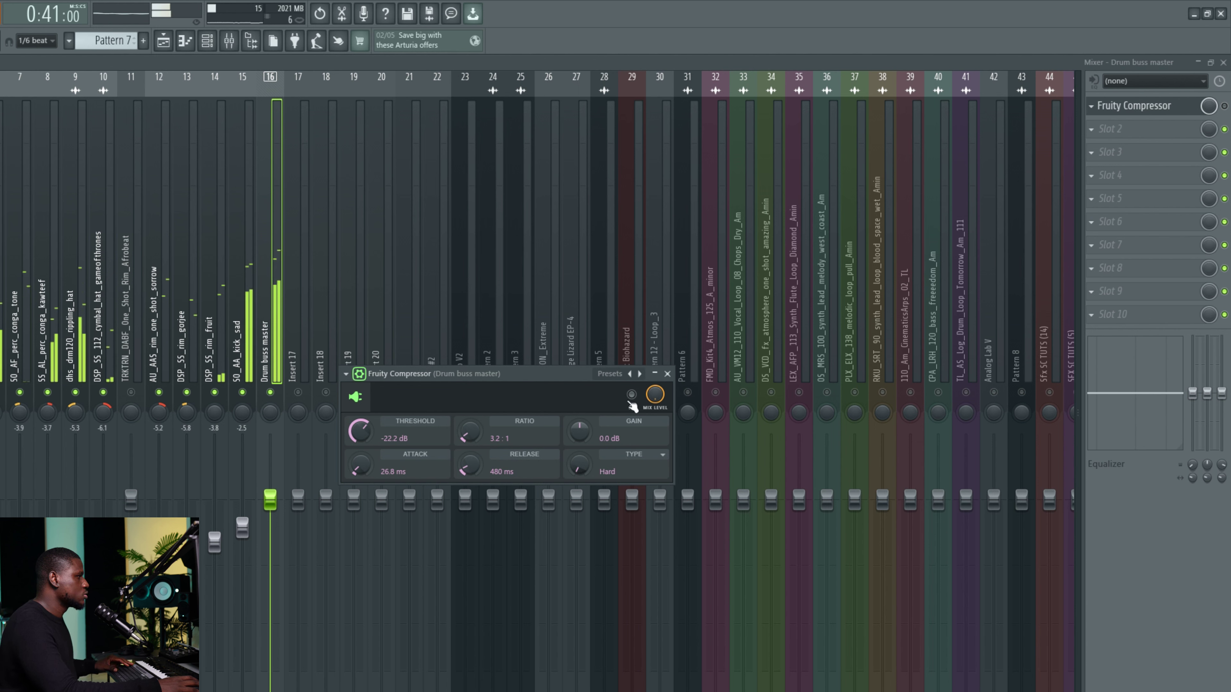
pyautogui.click(628, 403)
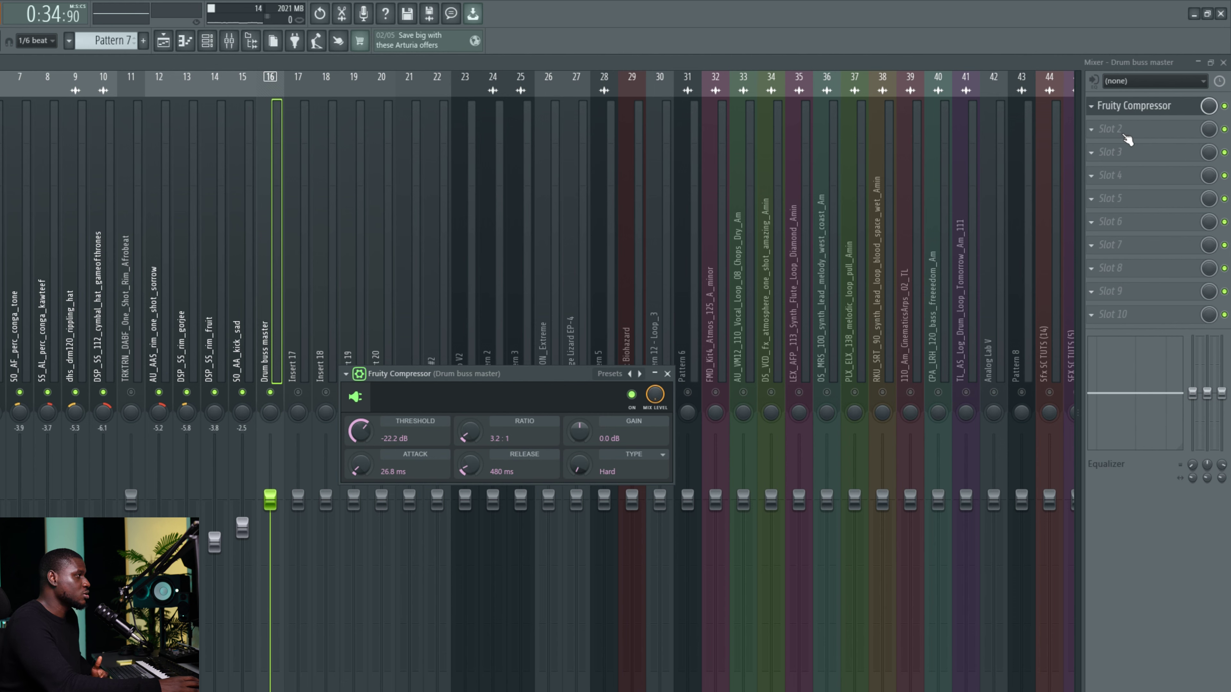
# - Load the WaveShell CLA-76 into slot 2 of the Drum buss master
pyautogui.click(1124, 131)
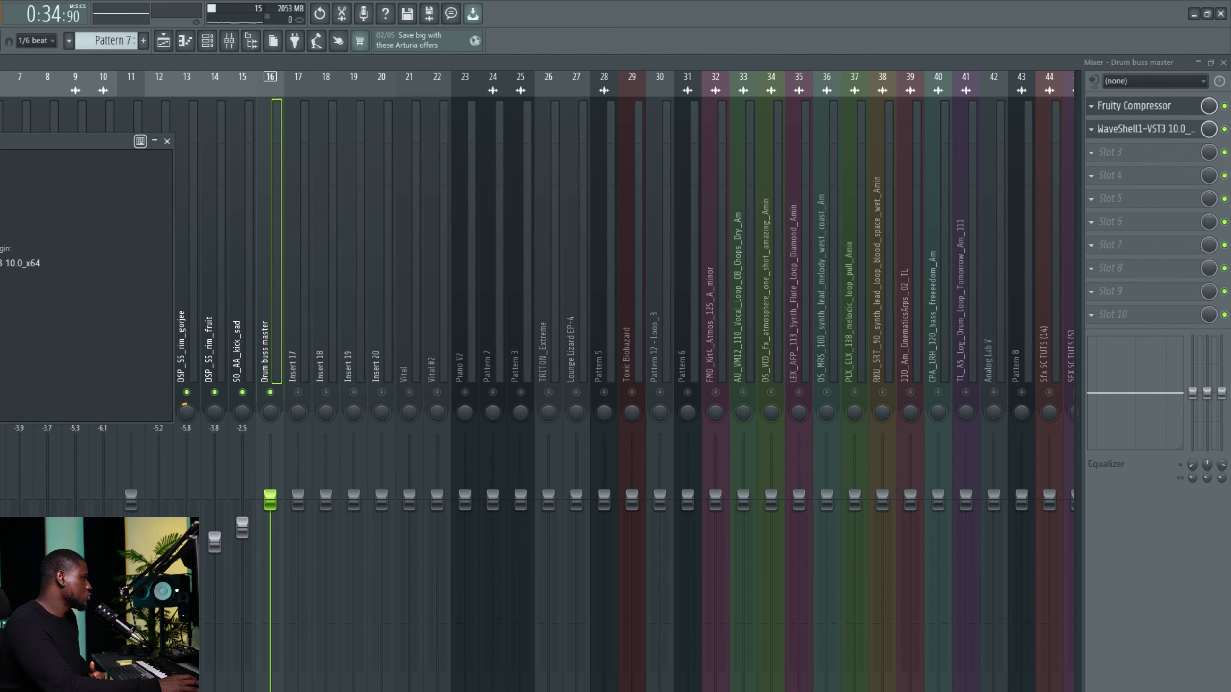
pyautogui.moveTo(2, 152); pyautogui.dragTo(274, 336)
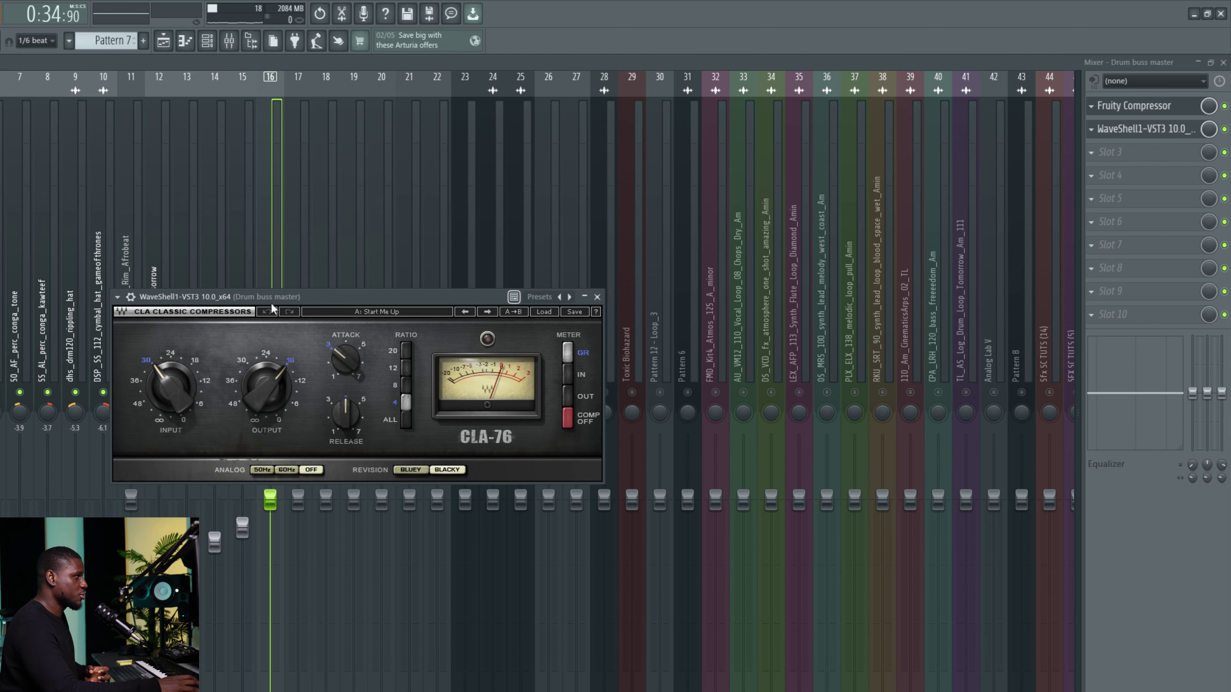
pyautogui.moveTo(273, 308); pyautogui.dragTo(268, 320)
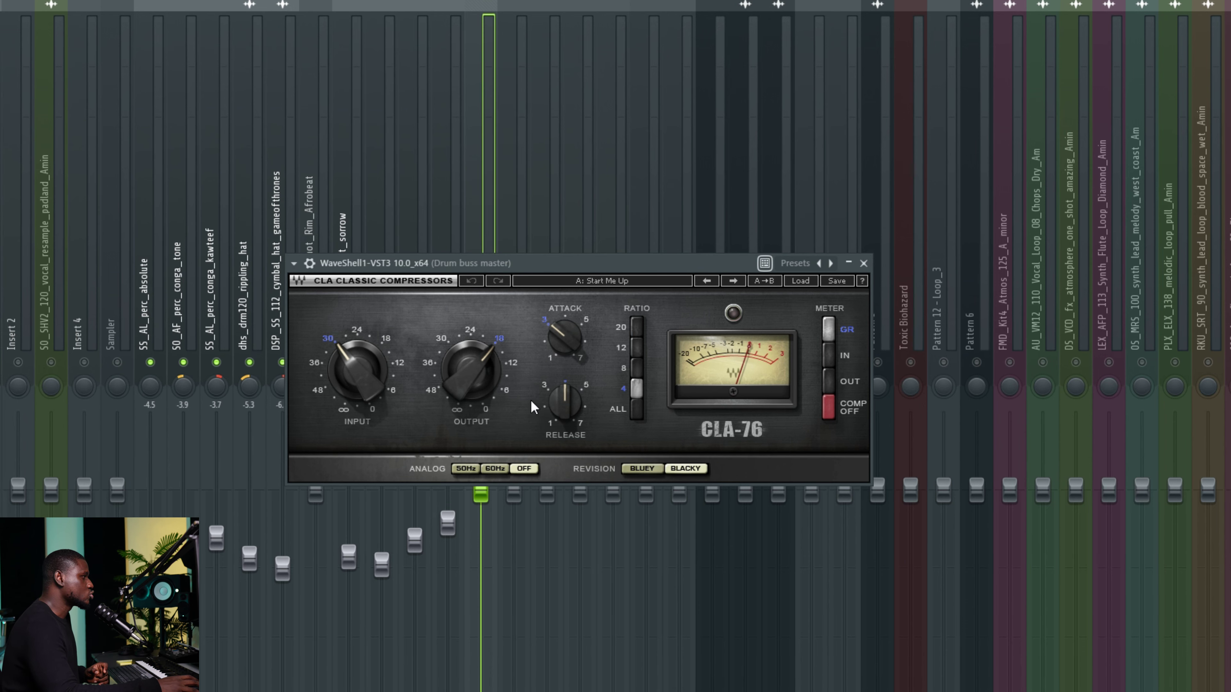
pyautogui.moveTo(551, 267); pyautogui.dragTo(541, 301)
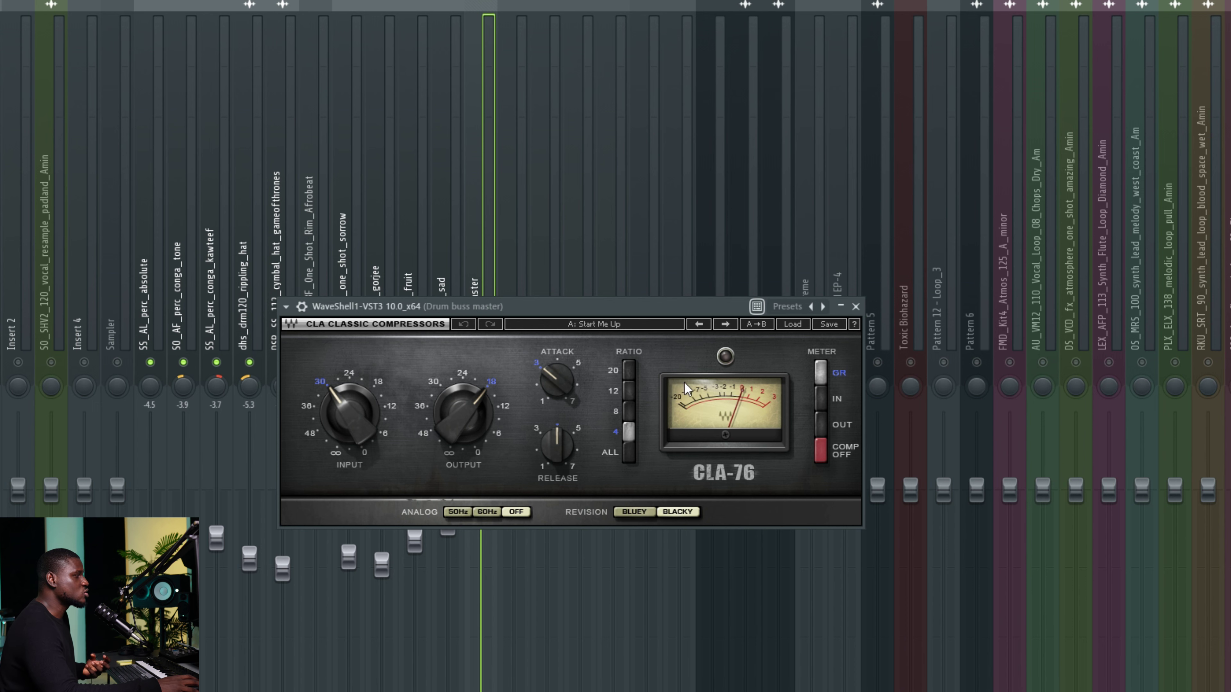
pyautogui.moveTo(606, 310)
pyautogui.mouseDown()
pyautogui.moveTo(585, 328)
pyautogui.moveTo(593, 318)
pyautogui.mouseUp()
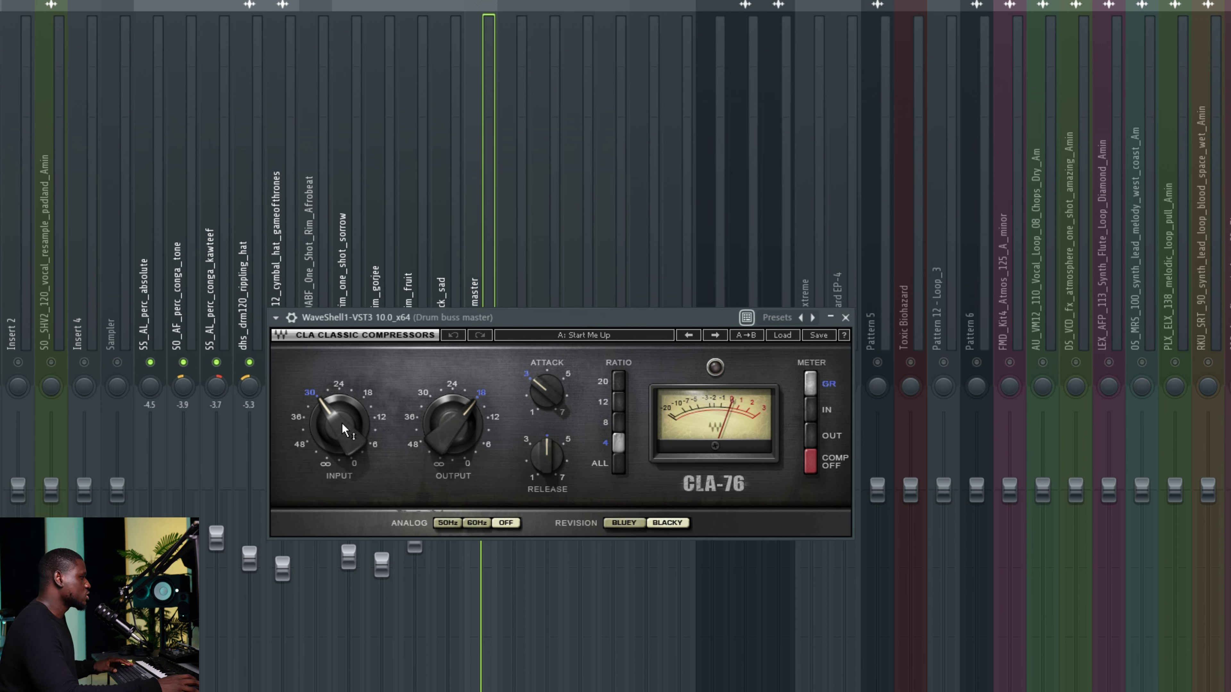
# - Turn the CLA-76 INPUT knob to -26.7 during playback
pyautogui.press('space')
pyautogui.moveTo(344, 429)
pyautogui.mouseDown()
pyautogui.moveTo(344, 407)
pyautogui.moveTo(344, 430)
pyautogui.mouseUp()
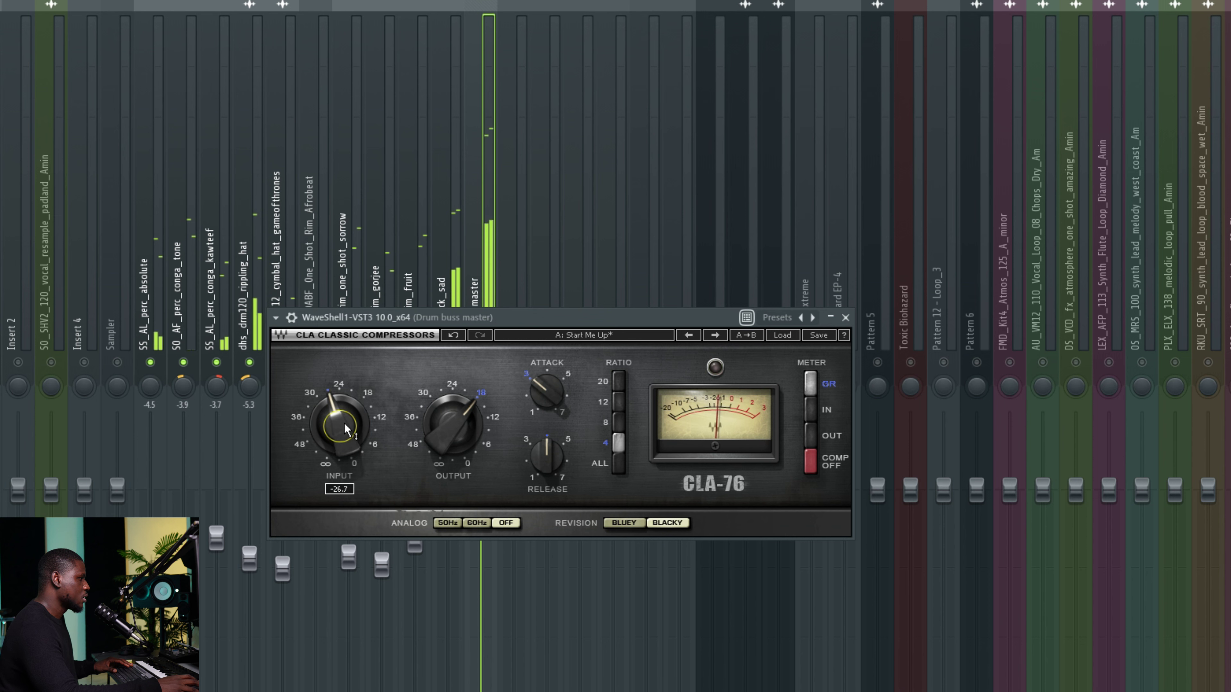
pyautogui.moveTo(349, 431); pyautogui.dragTo(350, 428)
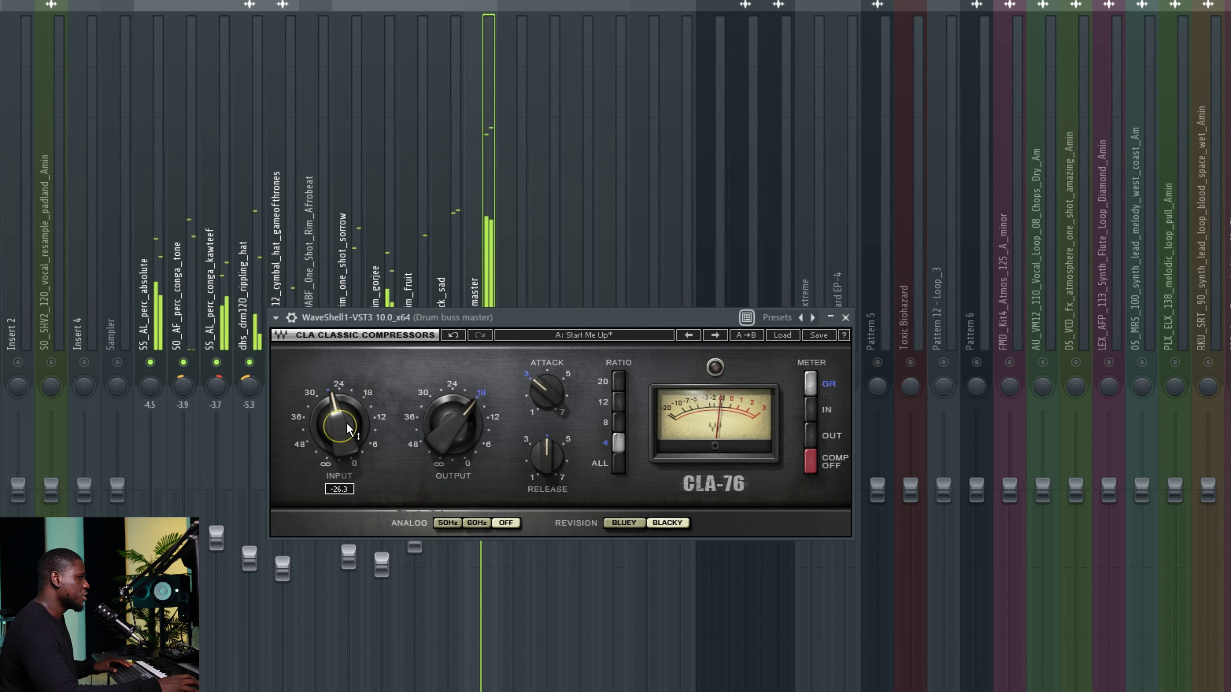
# - Turn the CLA-76 output down toward -20.0, comparing it against bypass
pyautogui.click(292, 319)
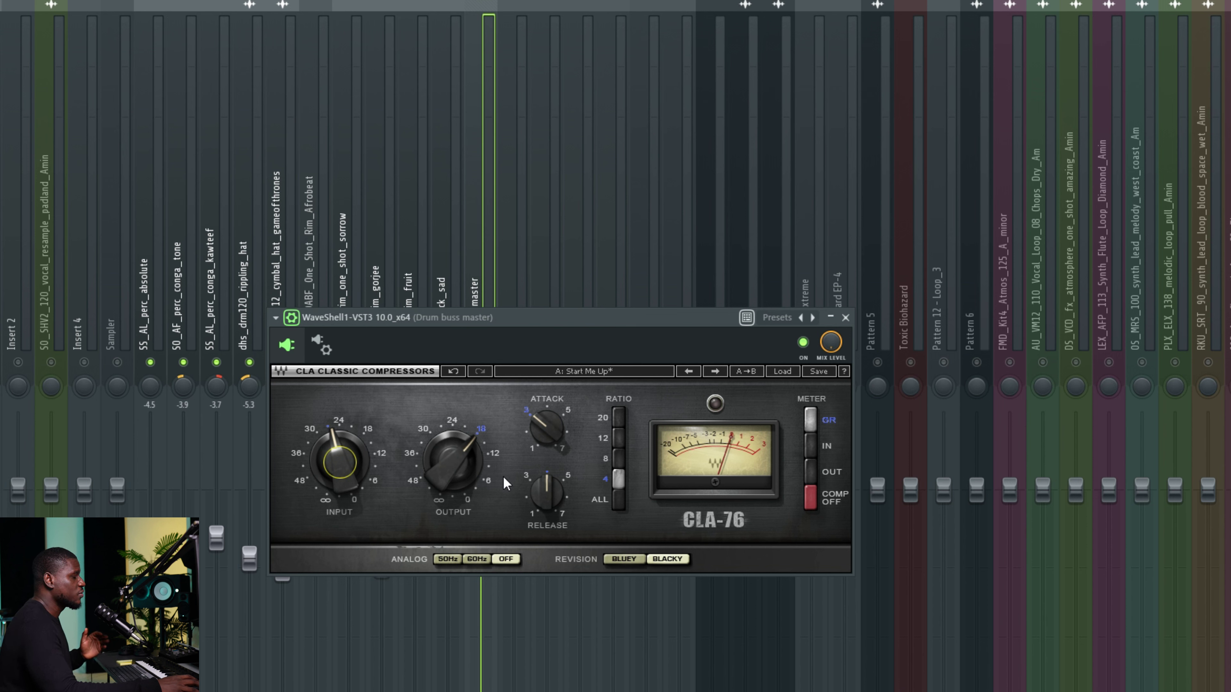
pyautogui.moveTo(470, 447)
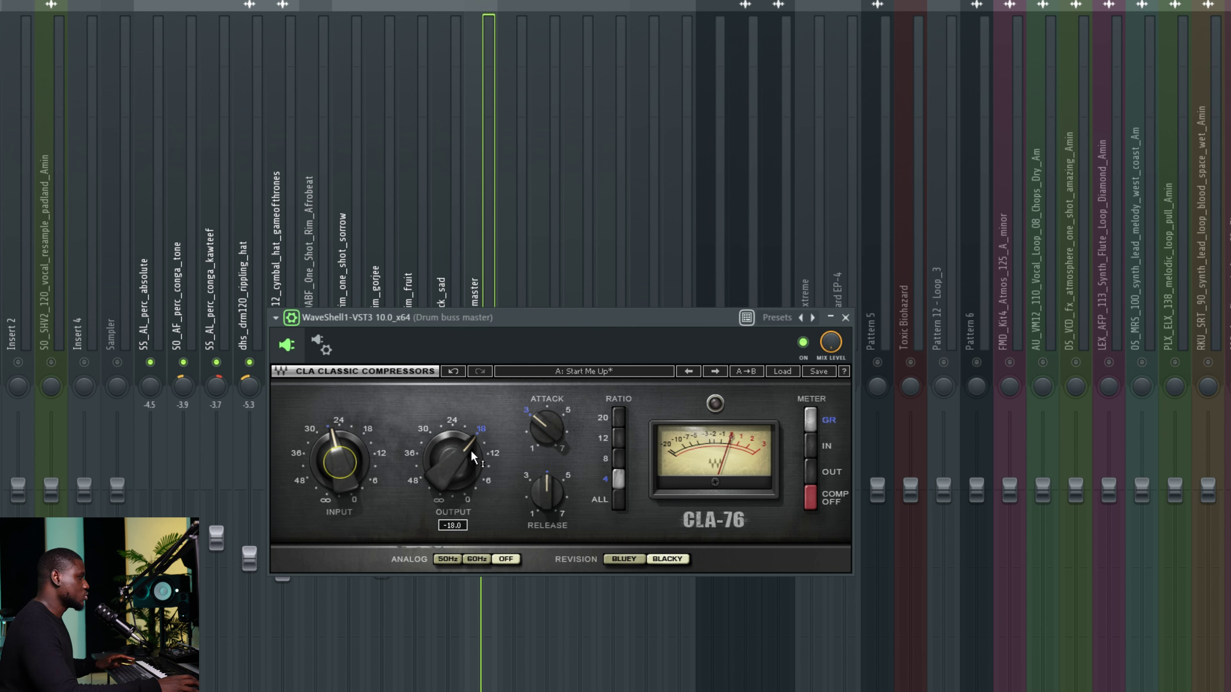
pyautogui.moveTo(470, 450); pyautogui.dragTo(470, 460)
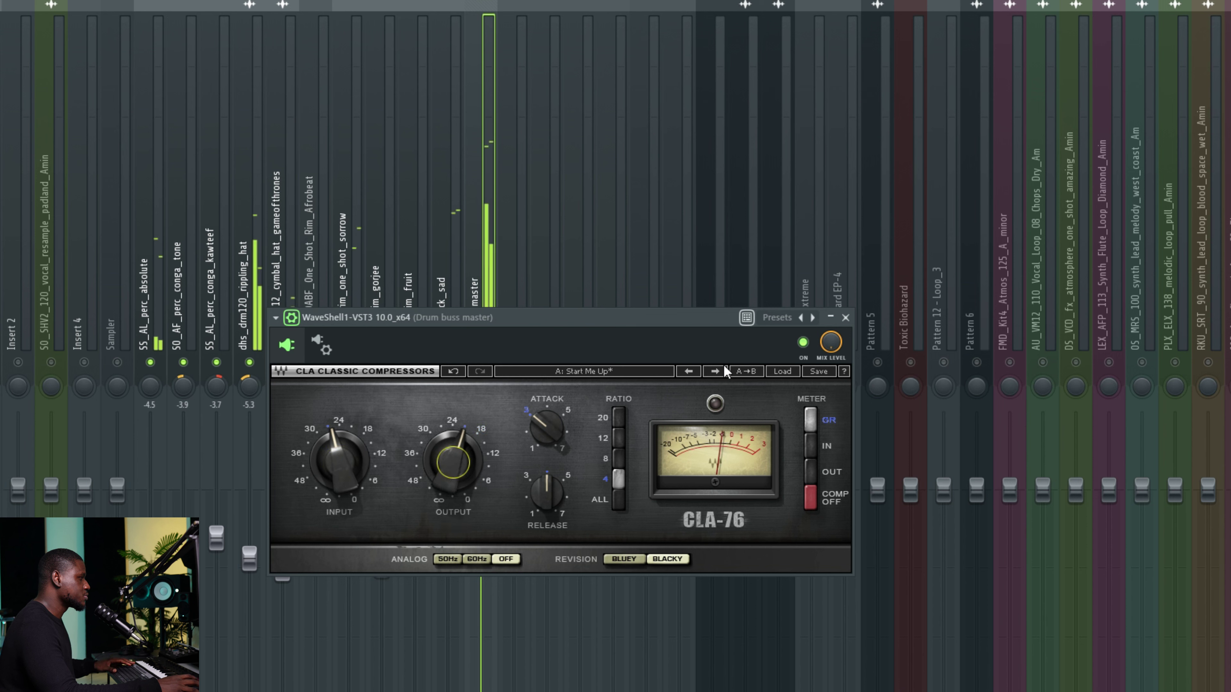
pyautogui.click(803, 343)
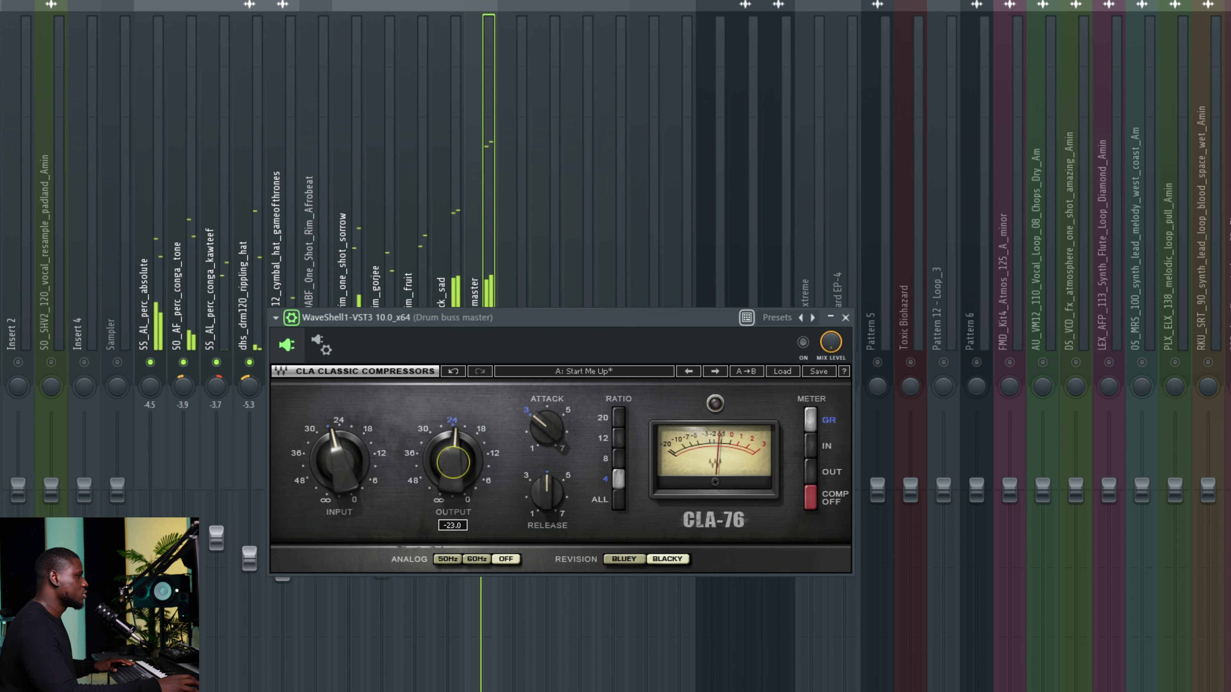
pyautogui.moveTo(470, 455); pyautogui.dragTo(470, 463)
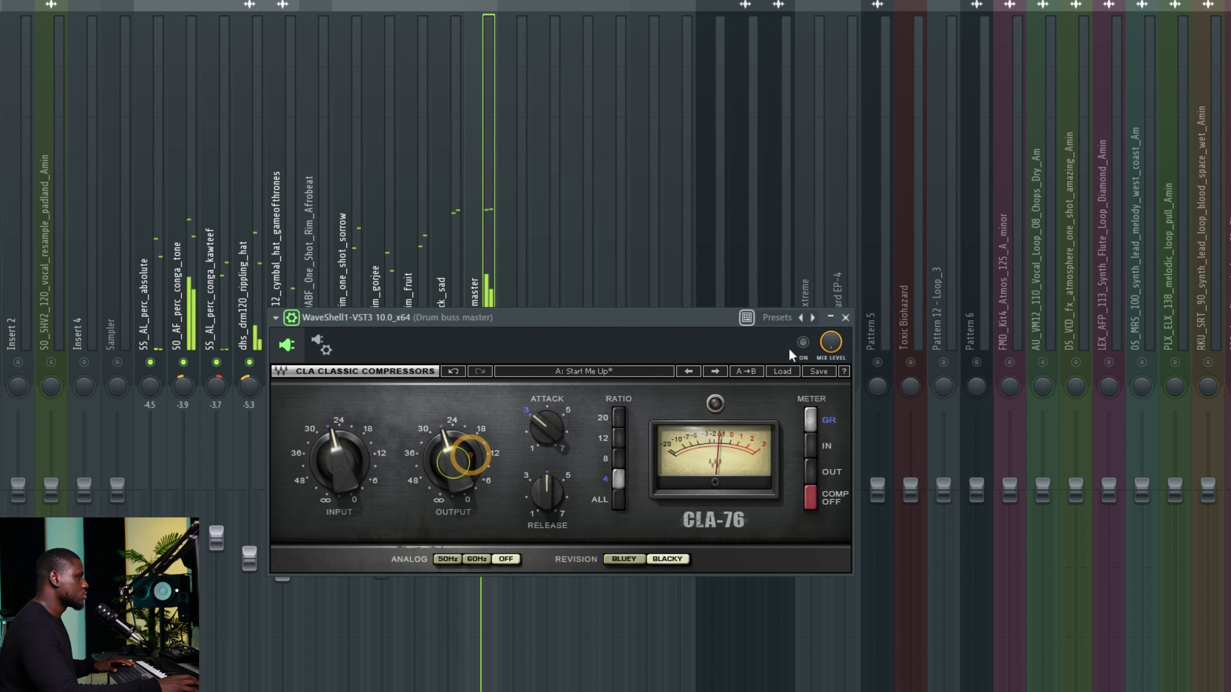
pyautogui.click(803, 342)
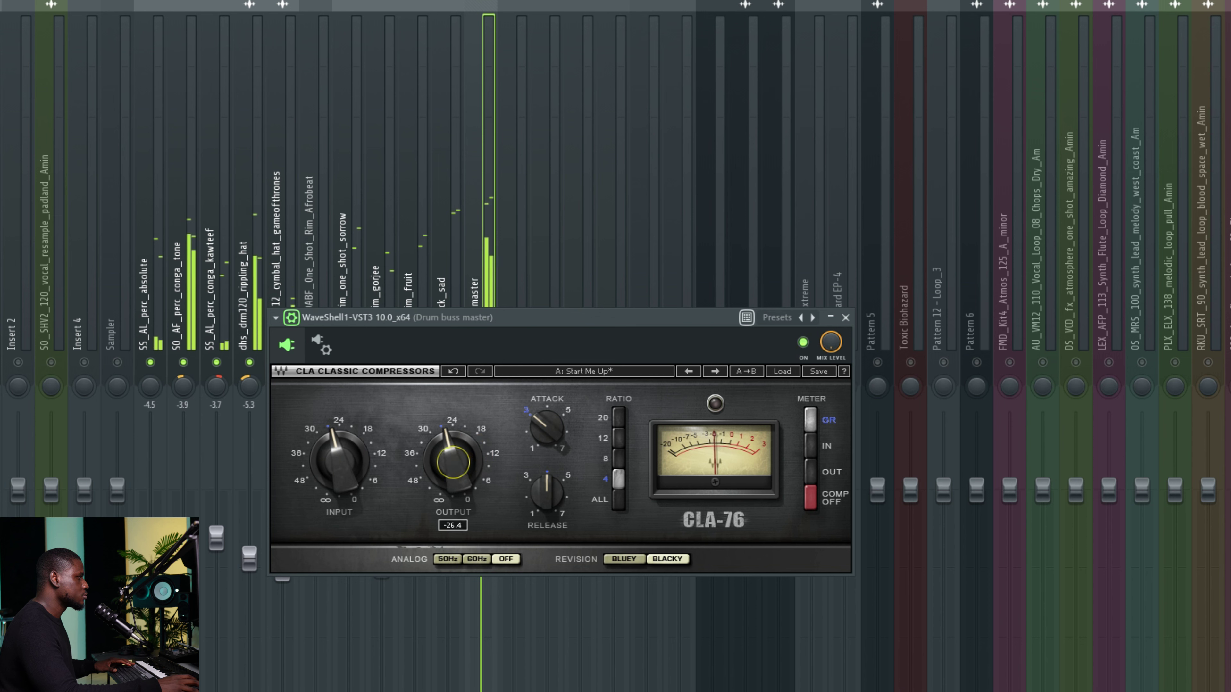
# - Raise the CLA-76 output slightly to about -25.0, A/B it against bypass, and leave it enabled
pyautogui.moveTo(472, 457); pyautogui.dragTo(472, 448)
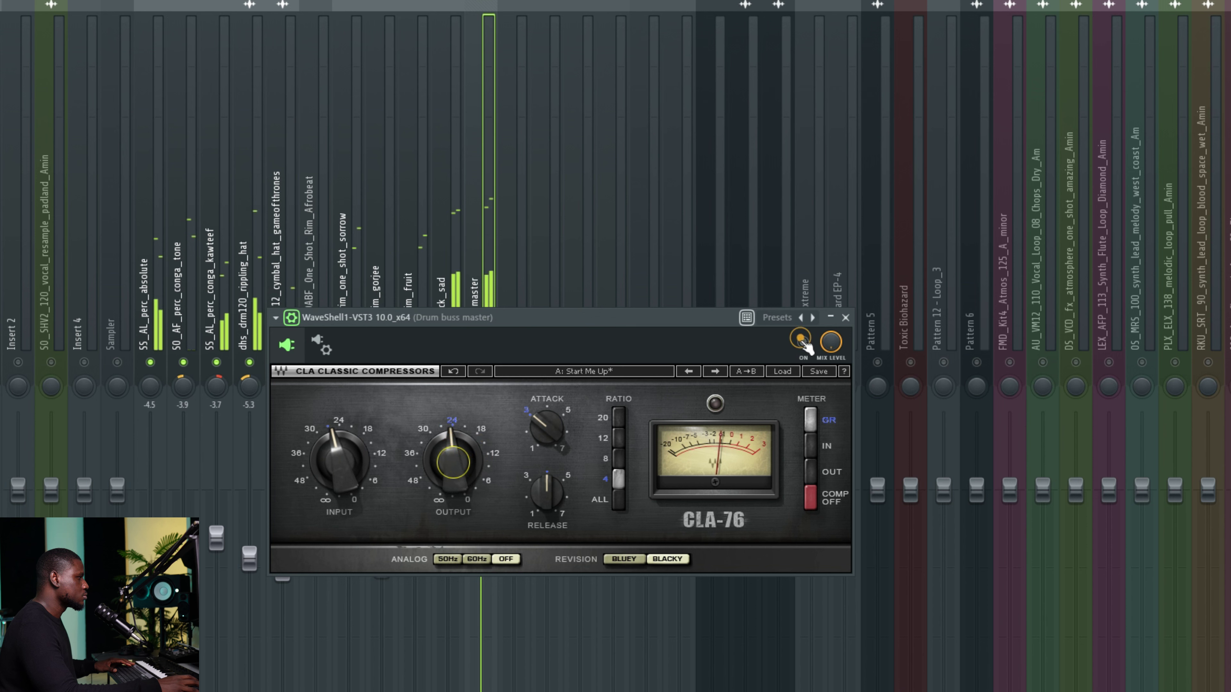
pyautogui.click(804, 344)
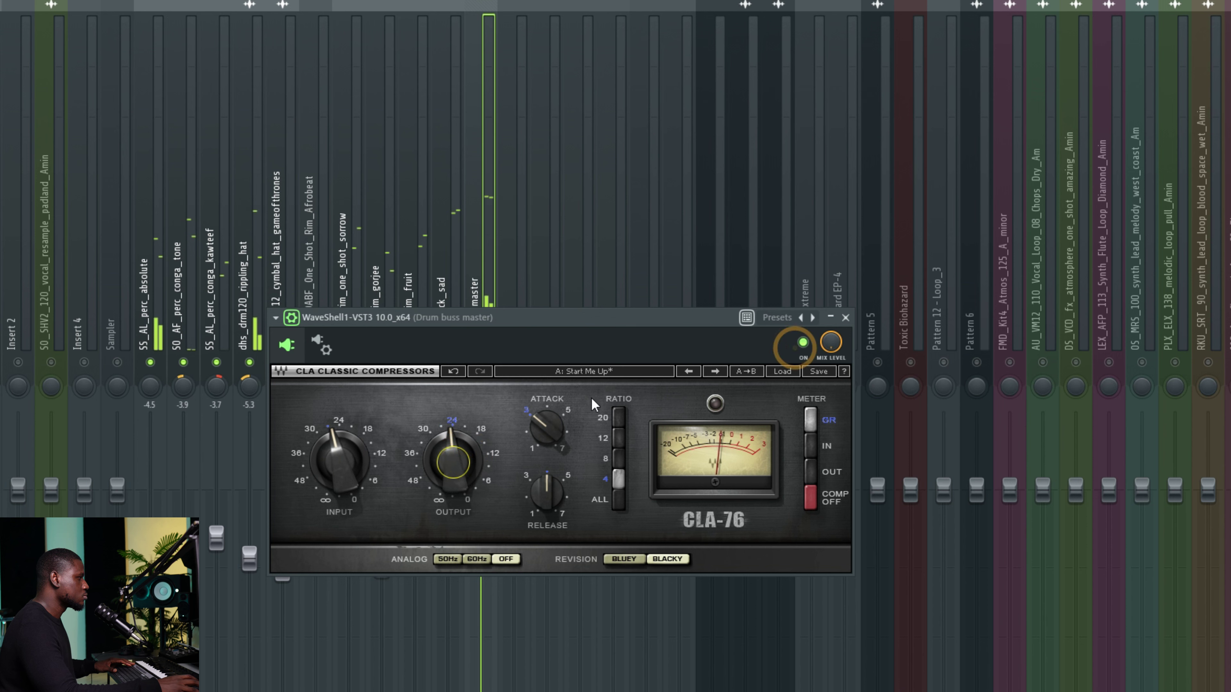
pyautogui.moveTo(437, 451)
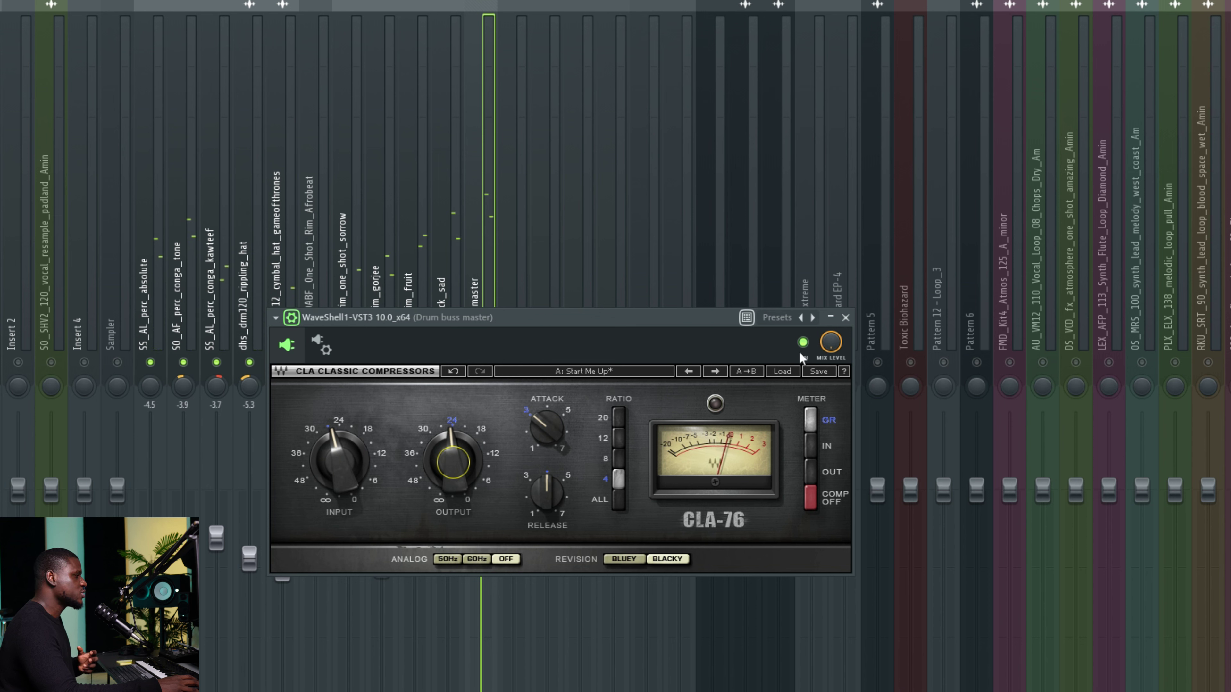
pyautogui.click(797, 342)
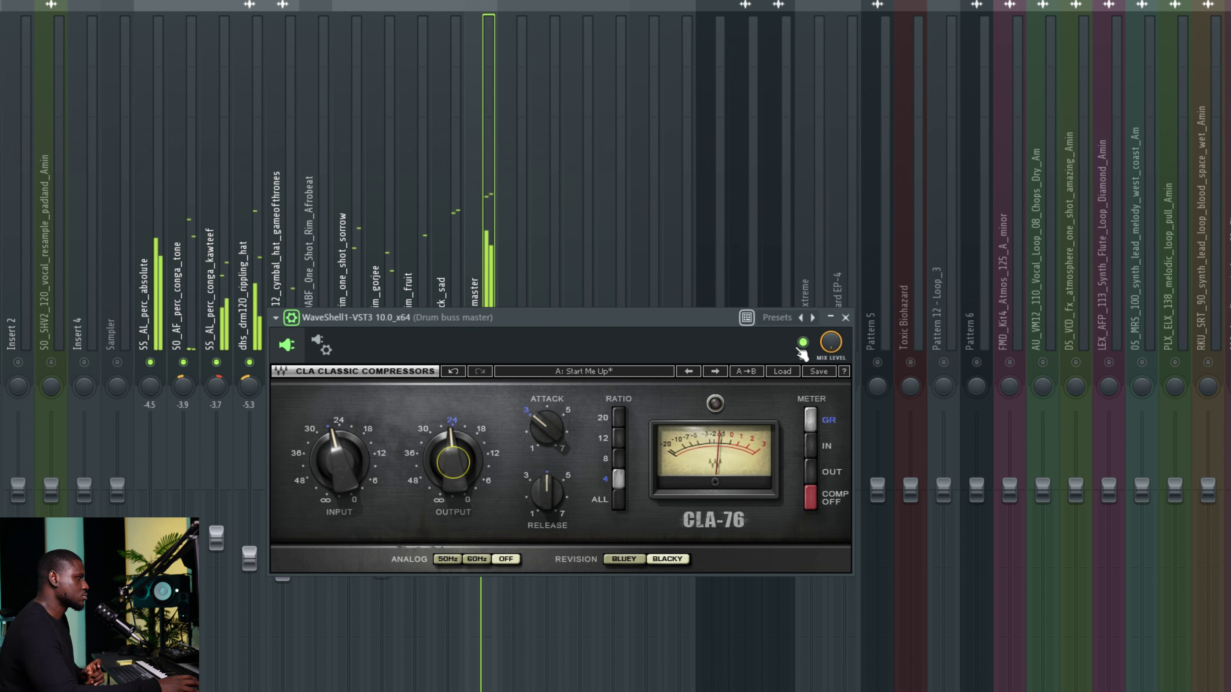
pyautogui.click(801, 345)
pyautogui.click(801, 345)
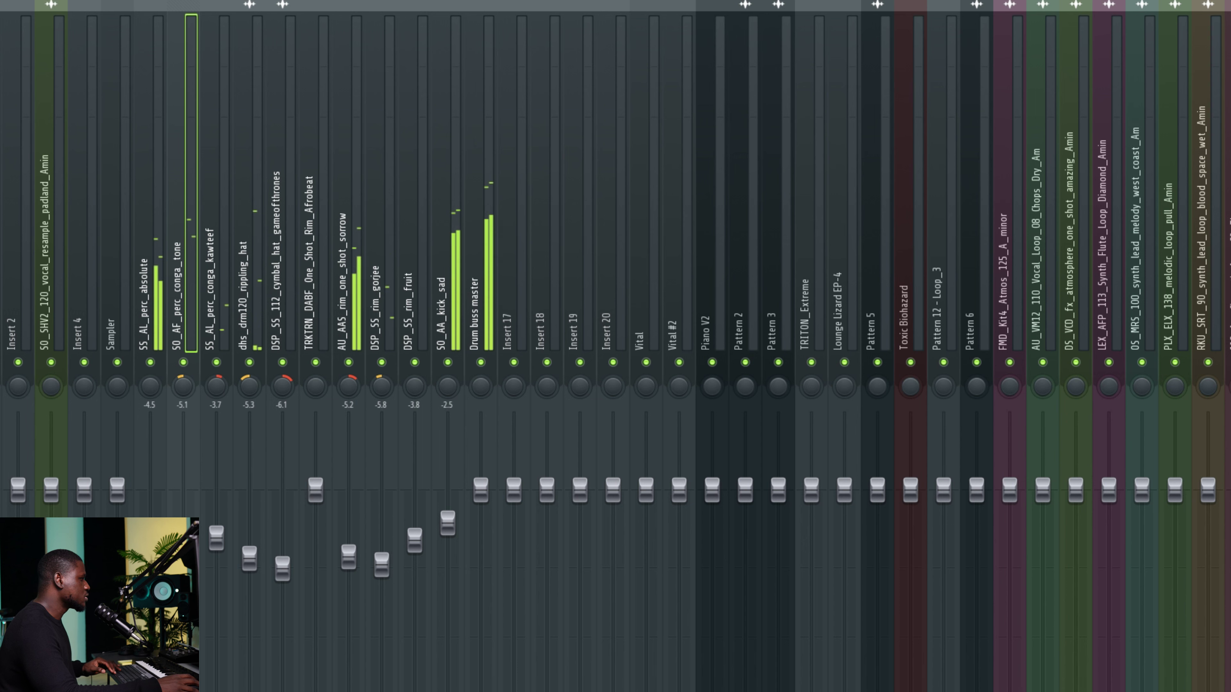
# - Nudge the conga tone level up, pull the rippling hat down to -6.1 dB, then stop playback
pyautogui.moveTo(183, 555); pyautogui.dragTo(151, 559)
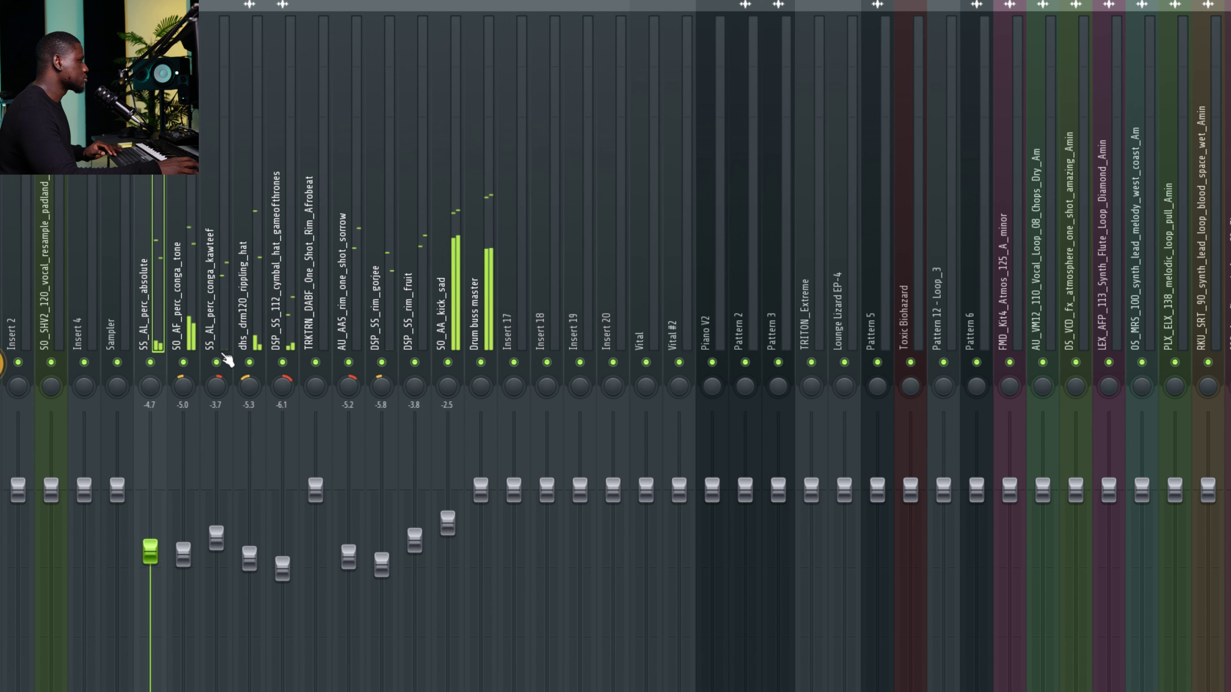
pyautogui.click(243, 347)
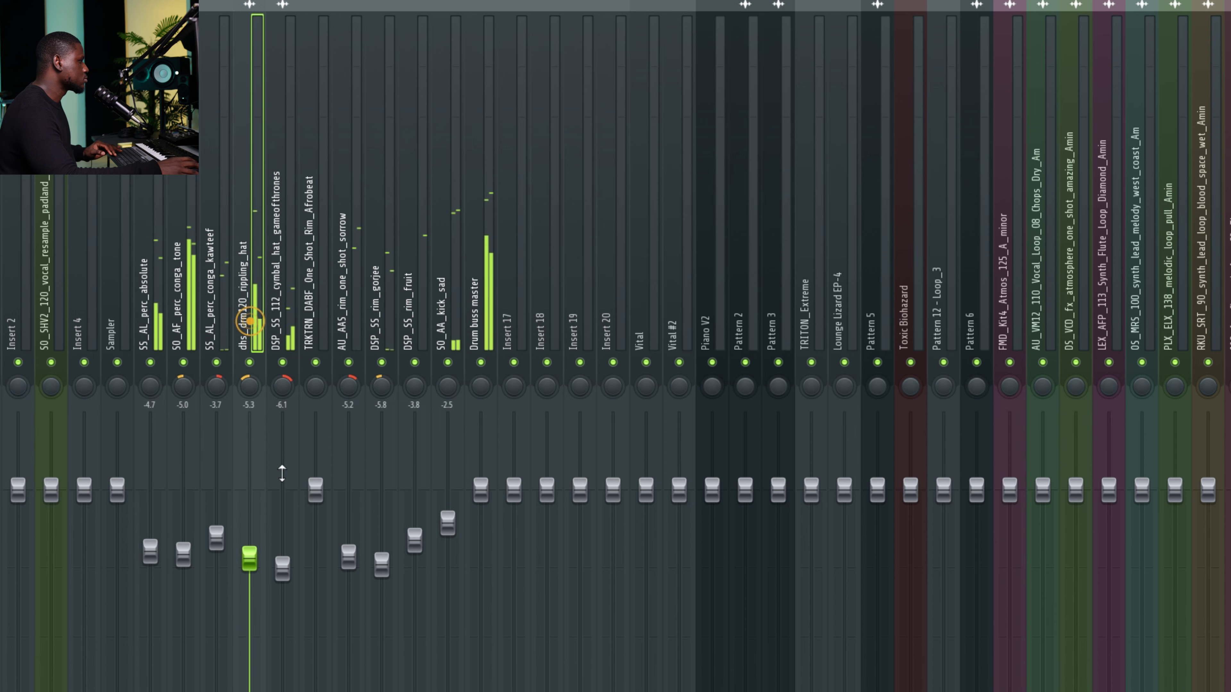
pyautogui.moveTo(282, 491); pyautogui.dragTo(282, 501)
pyautogui.moveTo(249, 568); pyautogui.dragTo(249, 566)
pyautogui.click(486, 298)
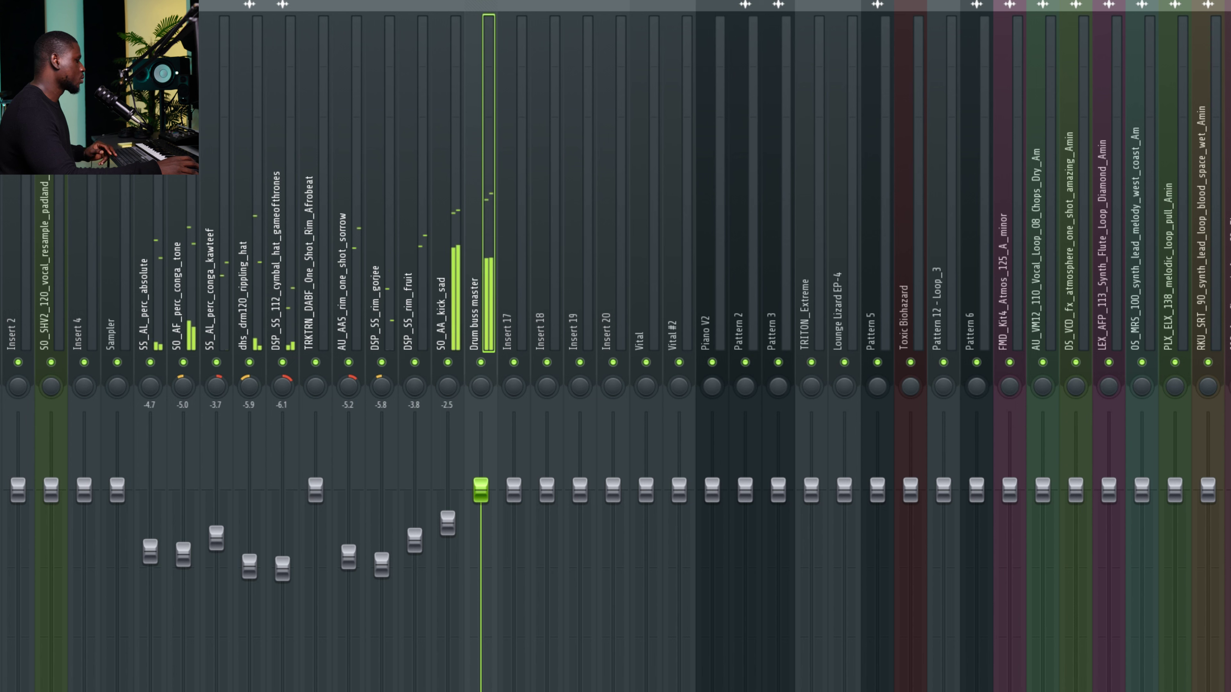
pyautogui.press('space')
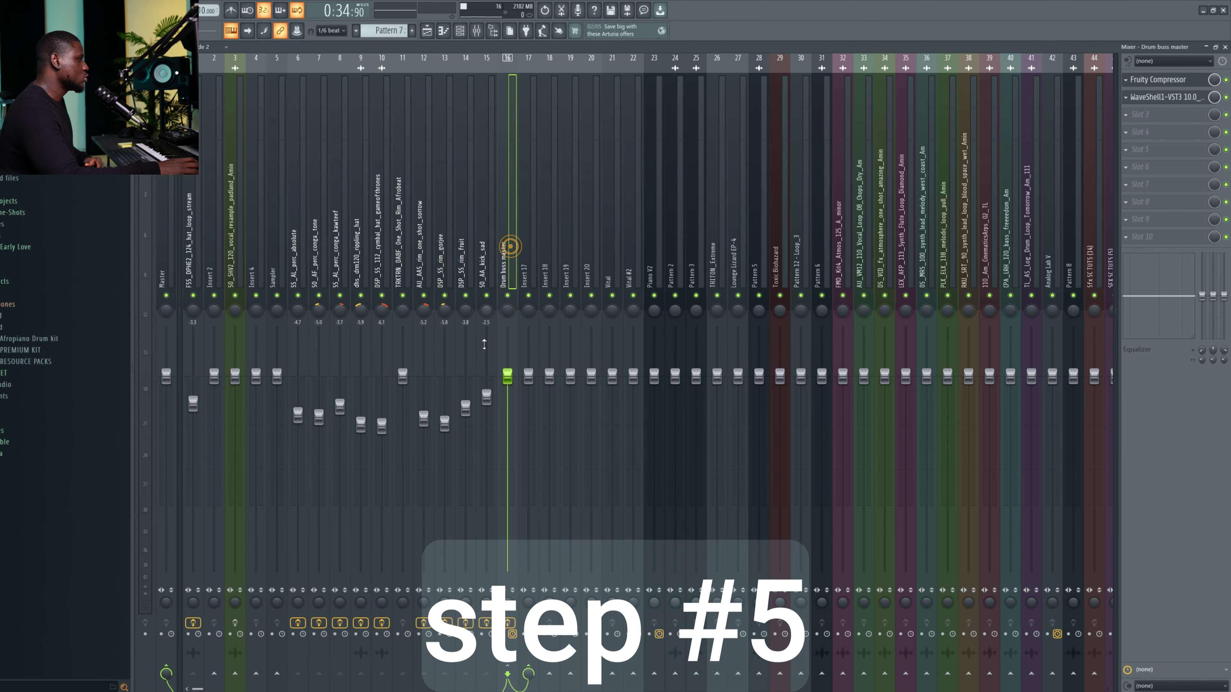
# - Rename mixer Insert 17 to 'parallel comp'
pyautogui.click(532, 219)
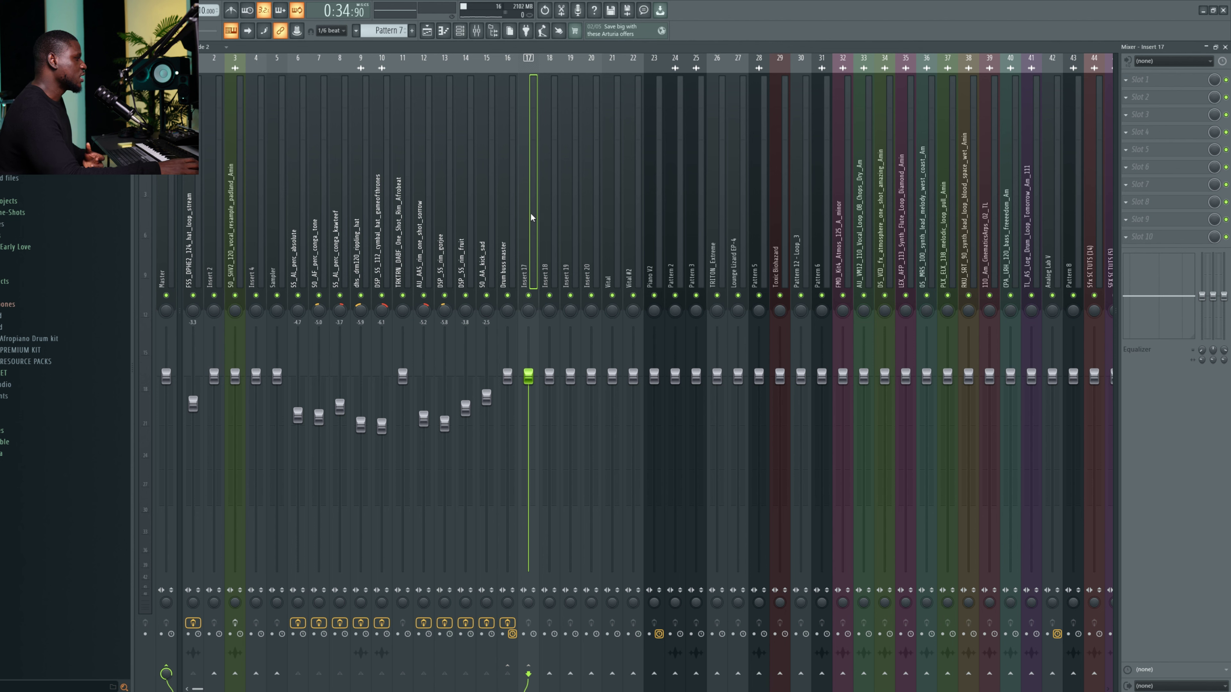
pyautogui.rightClick(536, 53)
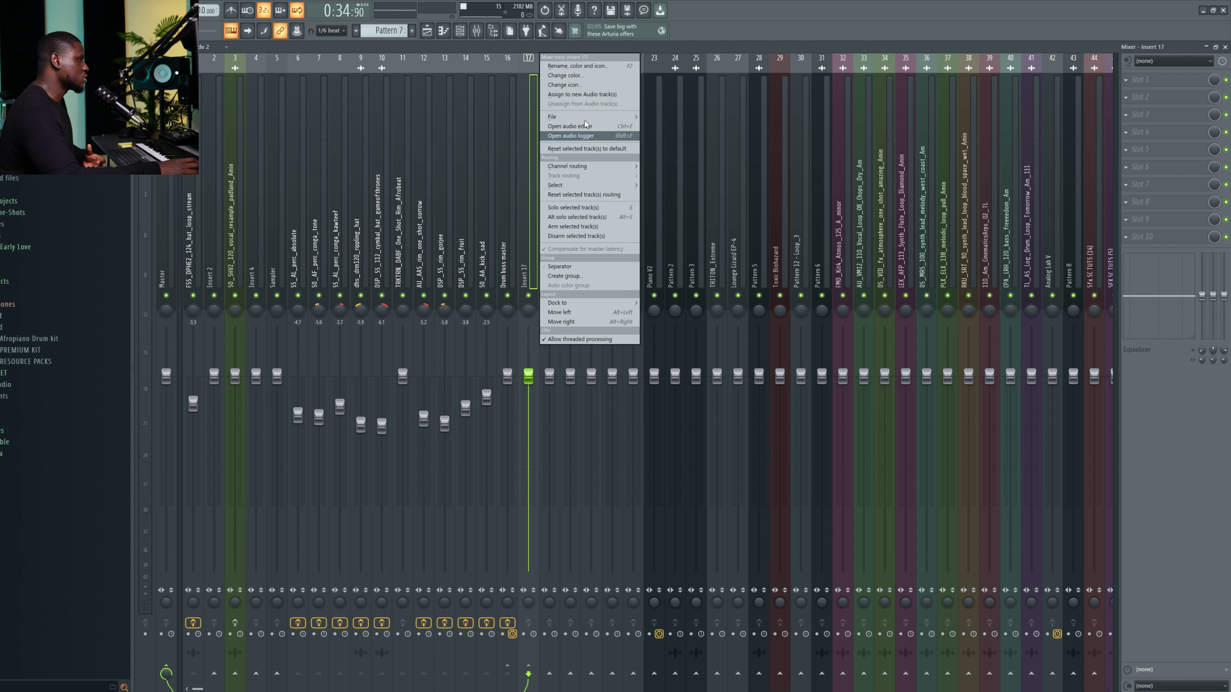
pyautogui.click(576, 71)
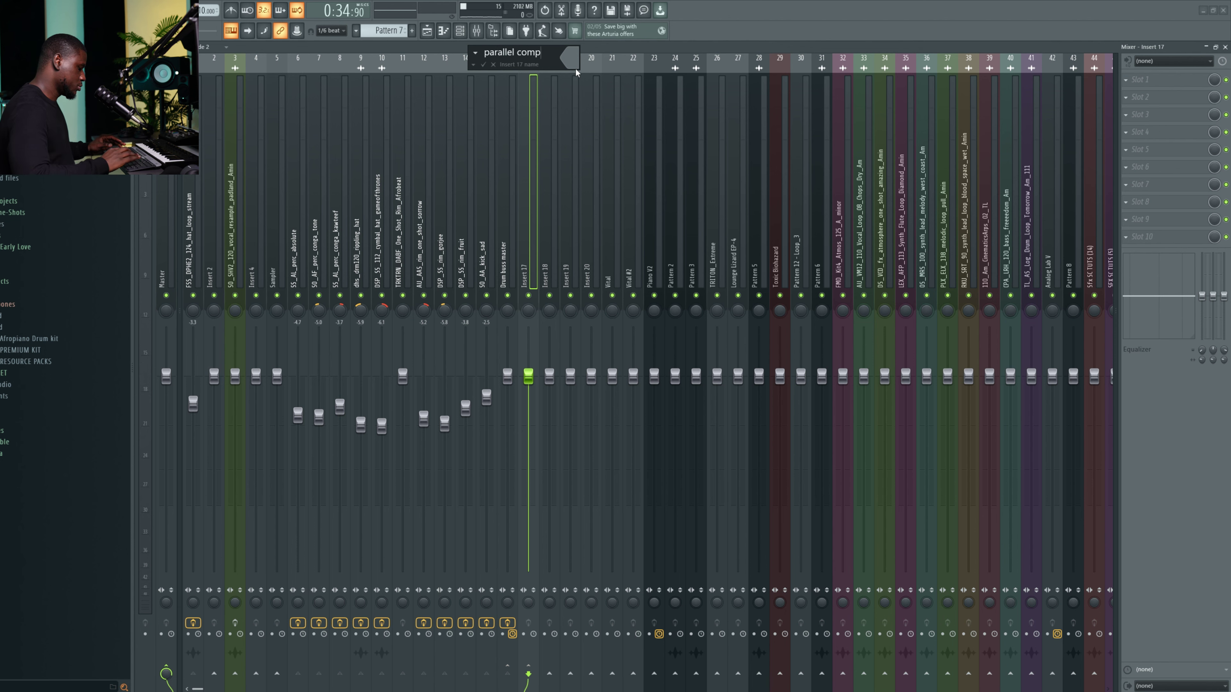
pyautogui.write('parallel comp')
pyautogui.press('Return')
# - Load a CLA-76 through WaveShell1 in slot 1 and raise its input to about -15.6
pyautogui.click(1169, 78)
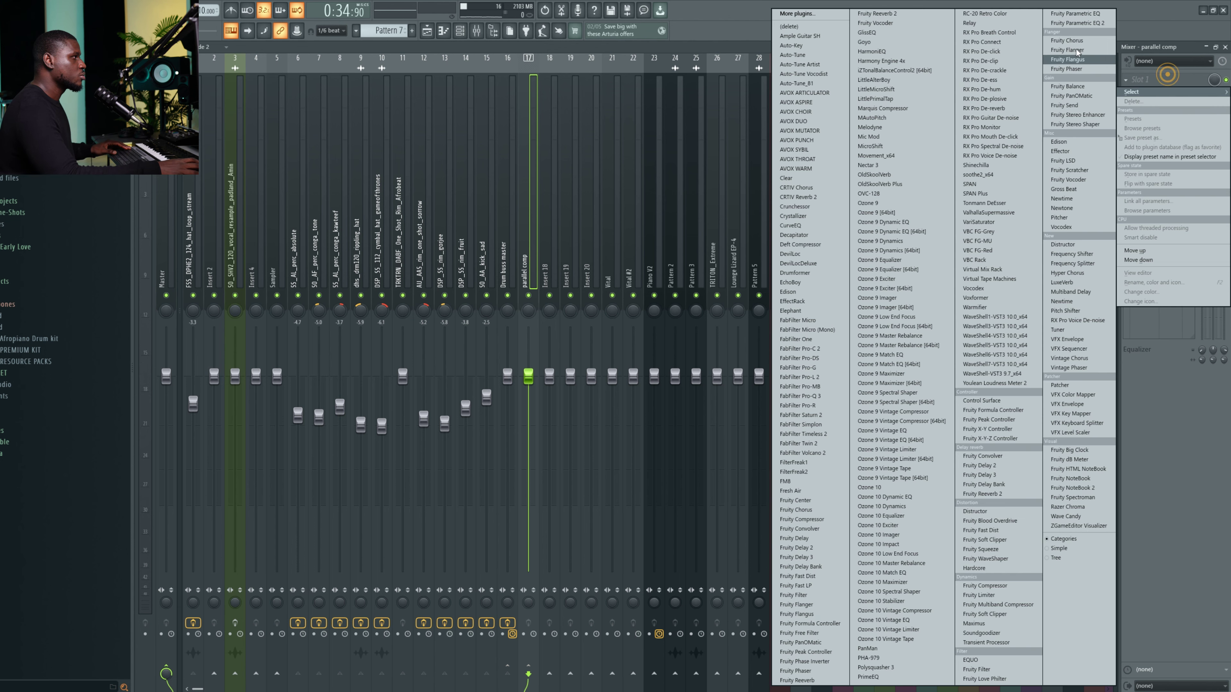
pyautogui.click(969, 317)
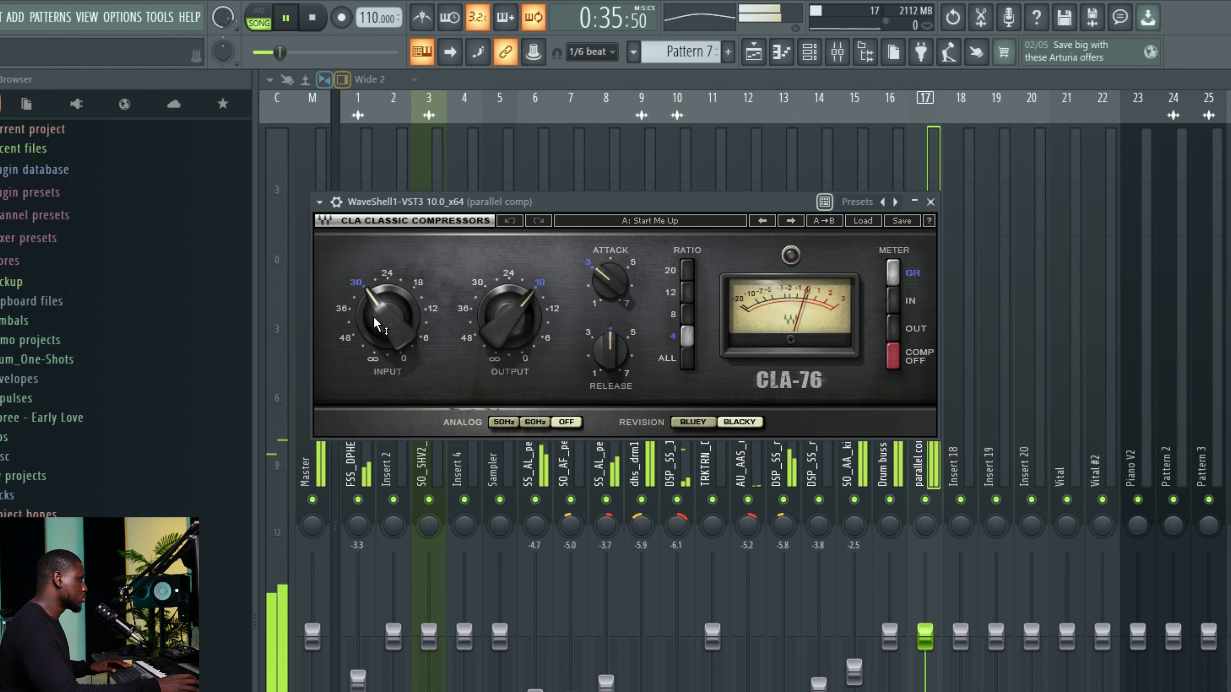
pyautogui.moveTo(398, 327)
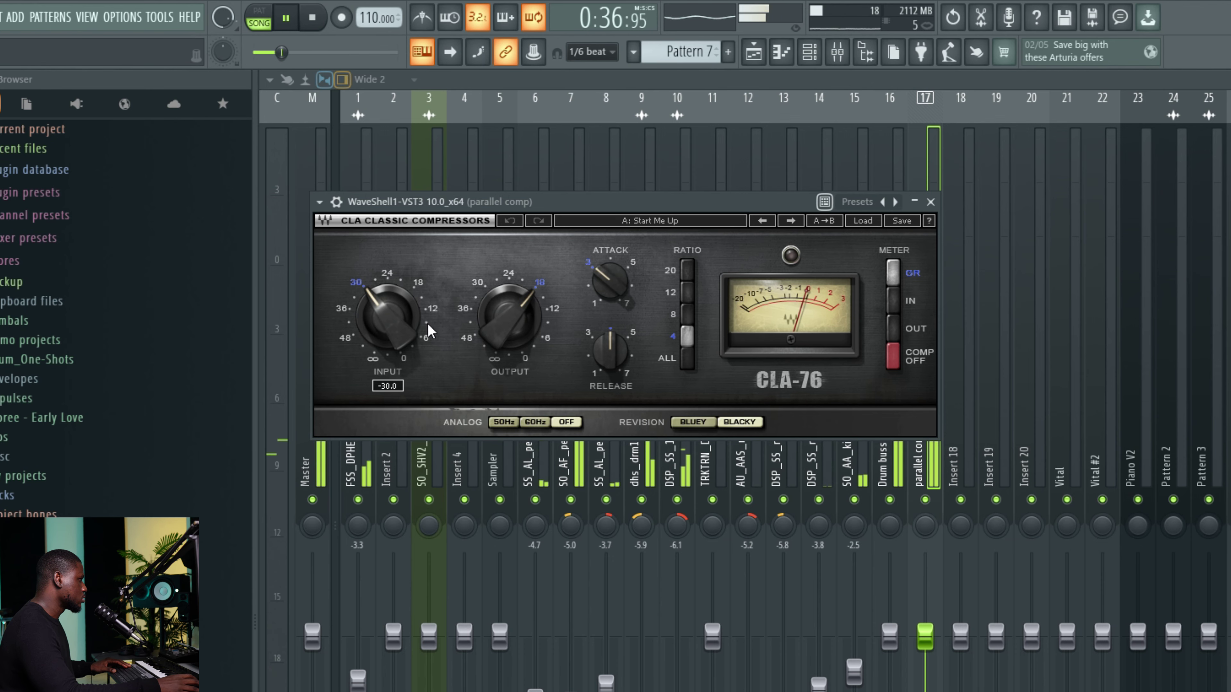
pyautogui.moveTo(387, 317); pyautogui.dragTo(388, 262)
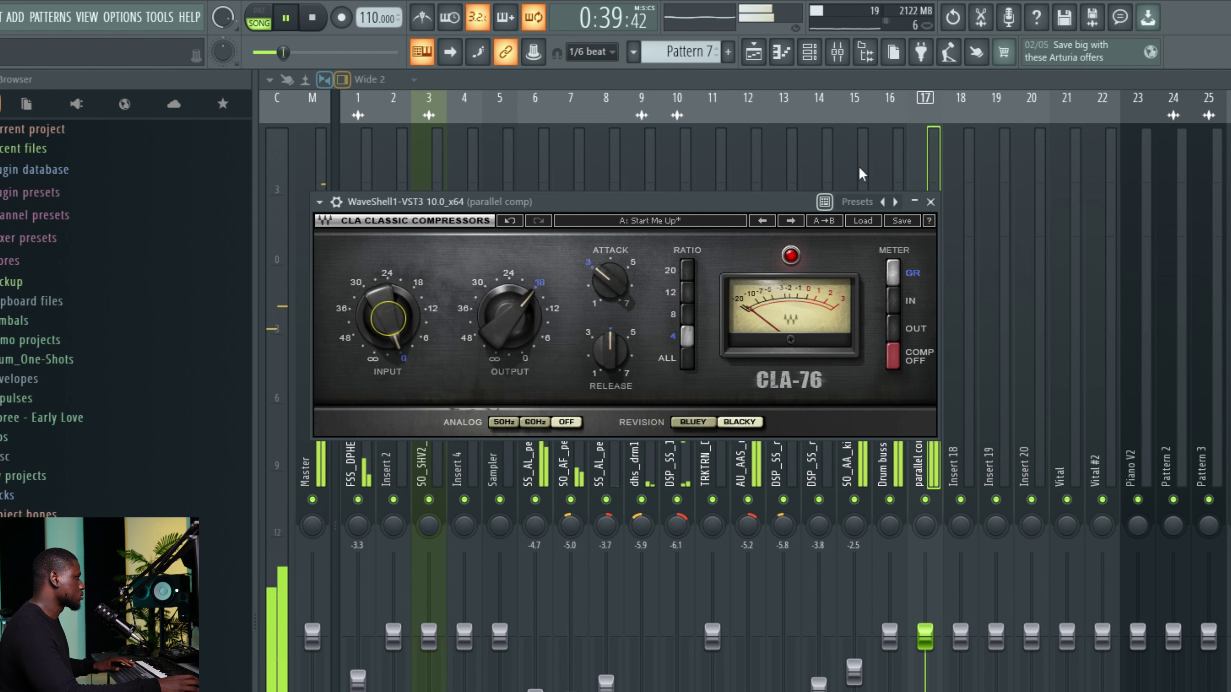
# - Play the drums and set the parallel comp fader to about -18.9 dB, checking it muted
pyautogui.click(867, 177)
pyautogui.press('space')
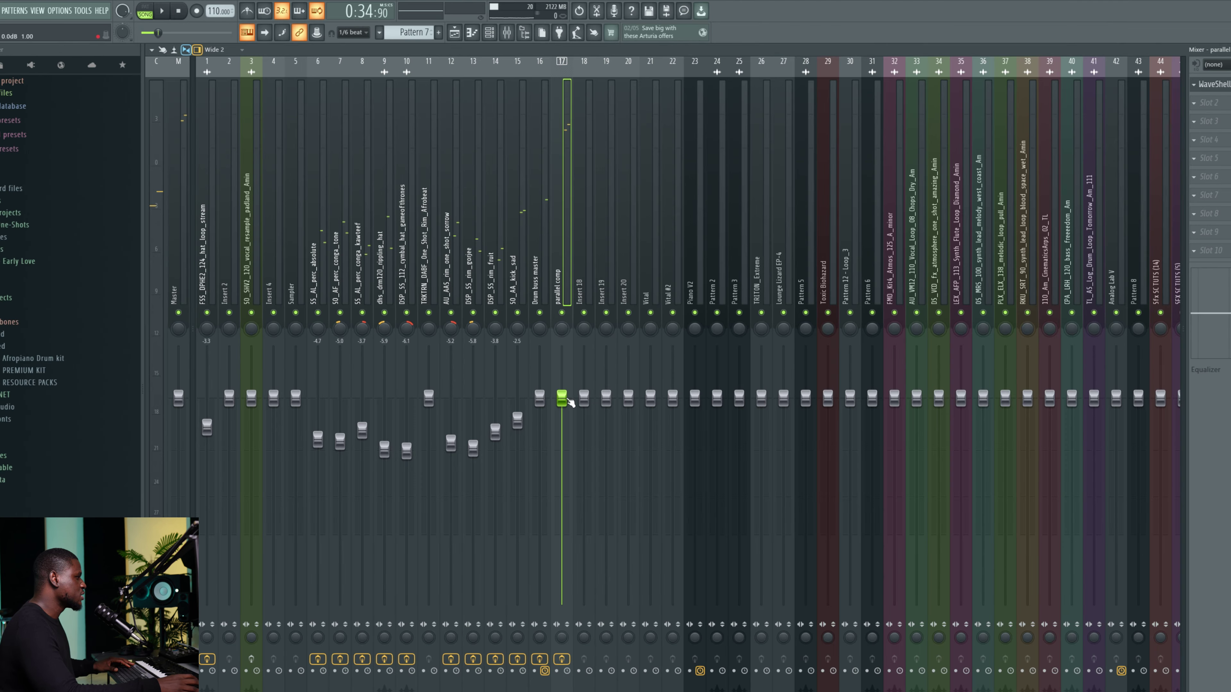
pyautogui.press('space')
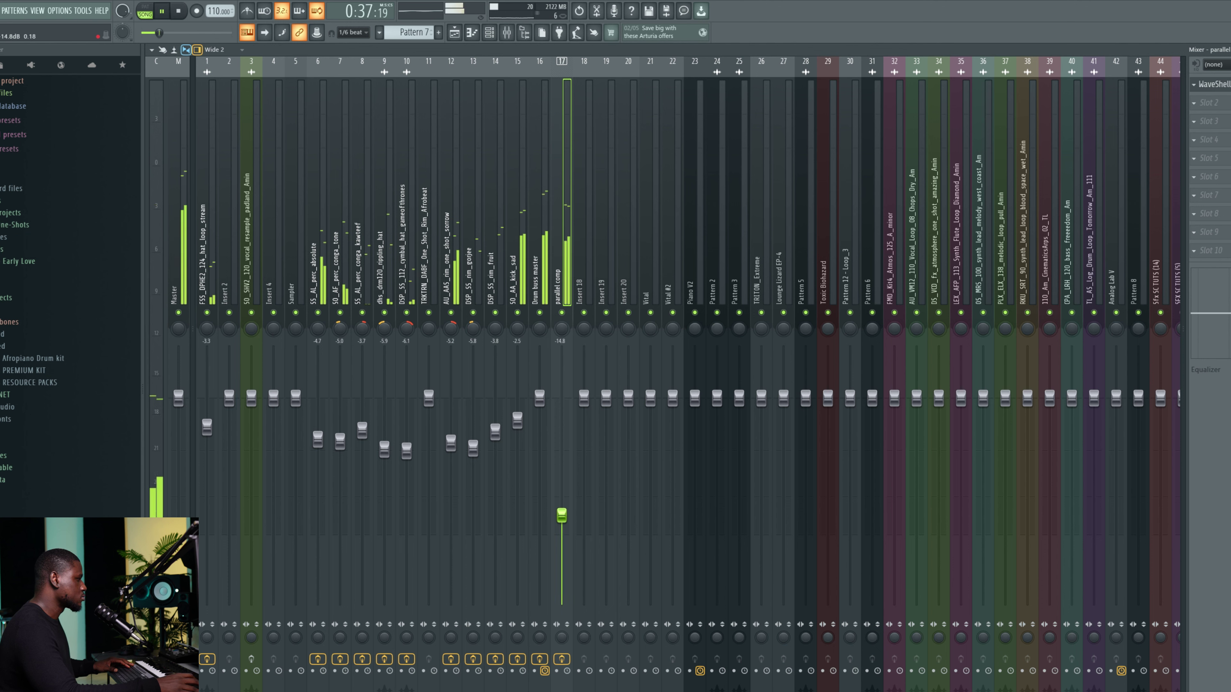
pyautogui.moveTo(562, 515); pyautogui.dragTo(561, 490)
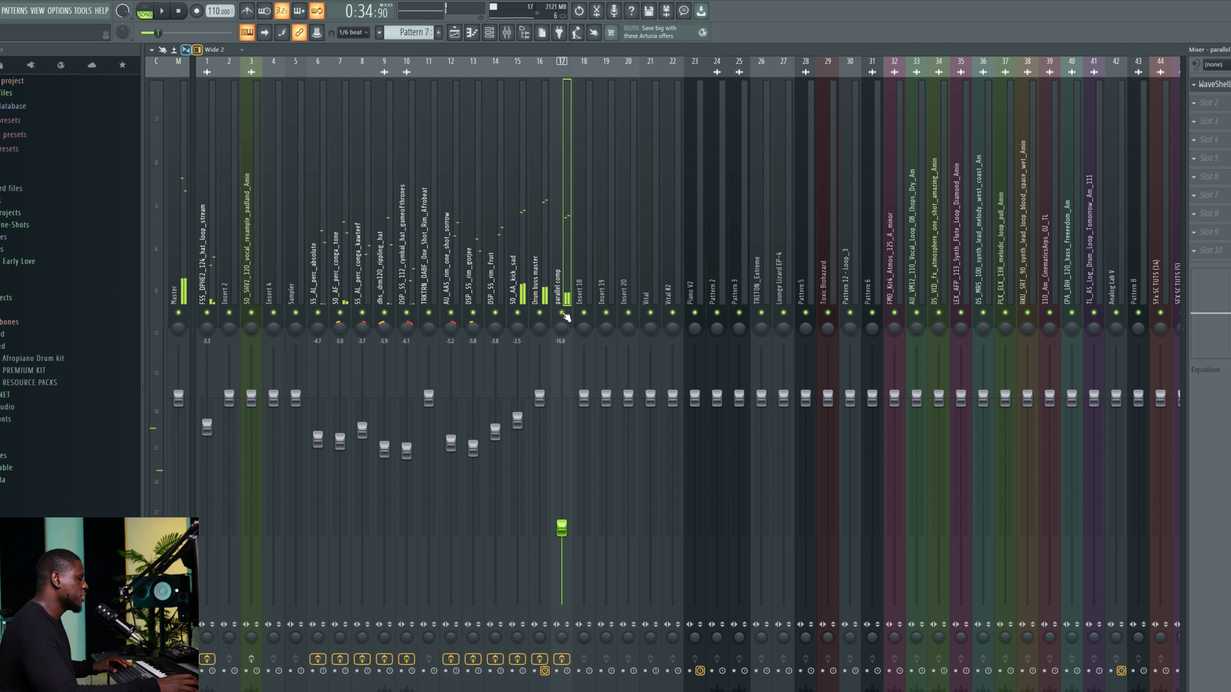
pyautogui.press('space')
pyautogui.moveTo(562, 528); pyautogui.dragTo(562, 538)
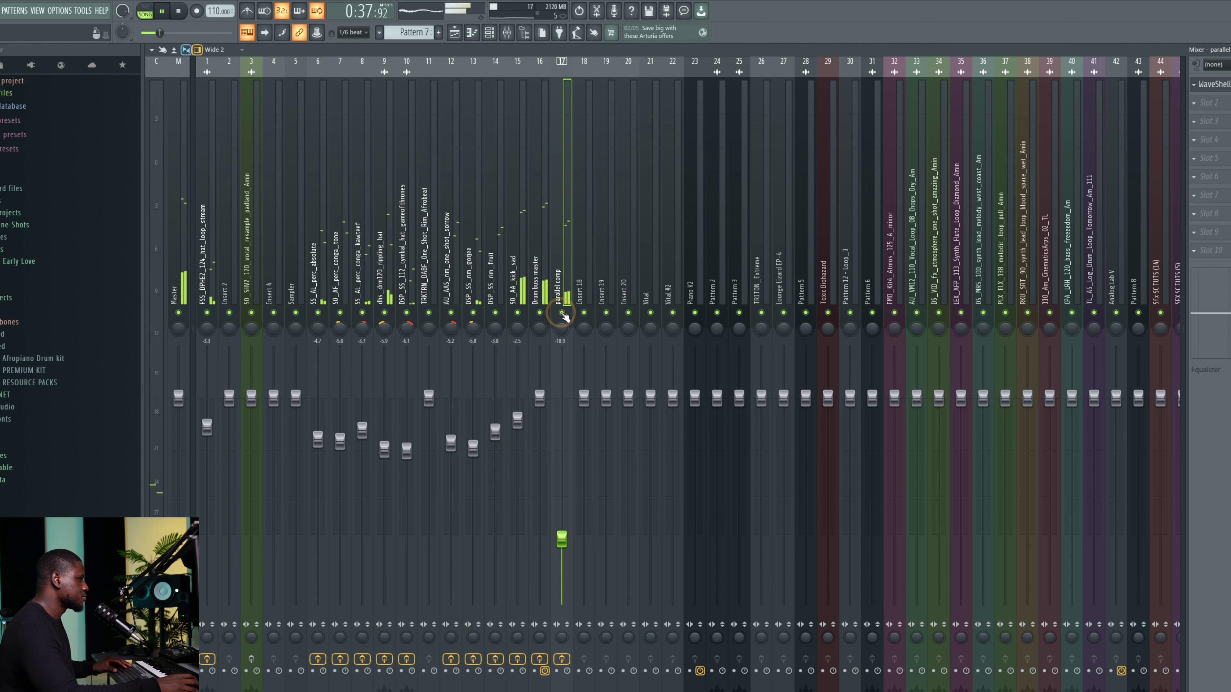
pyautogui.click(562, 313)
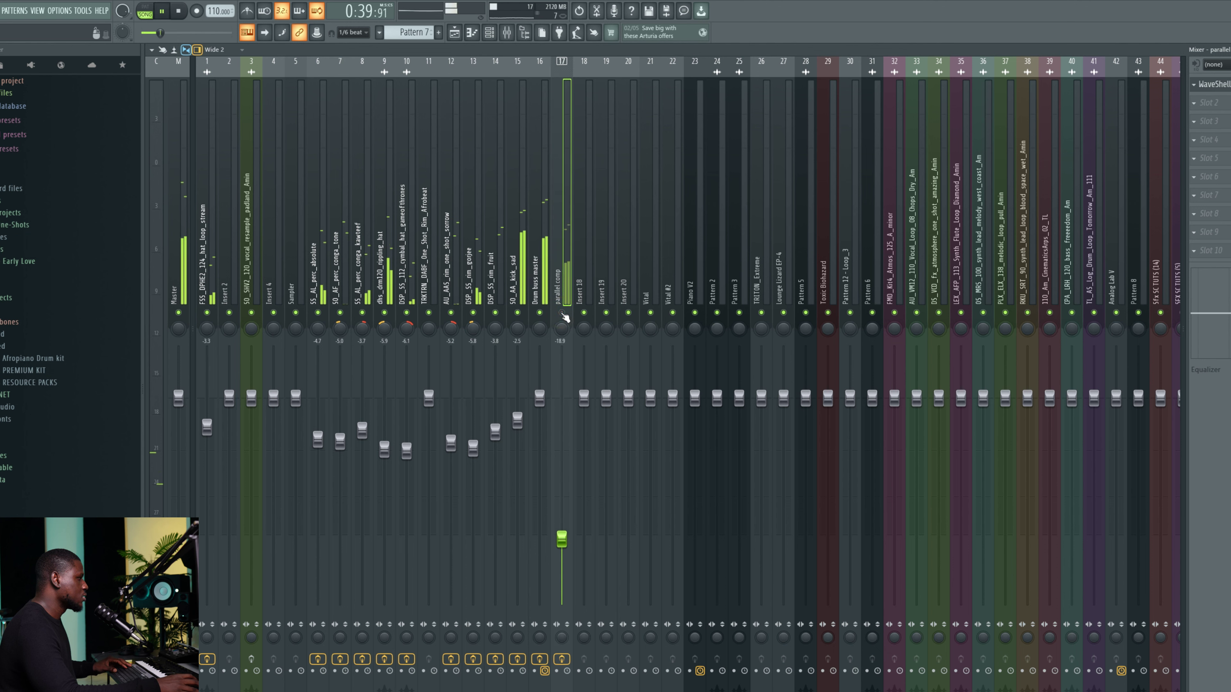
pyautogui.click(561, 313)
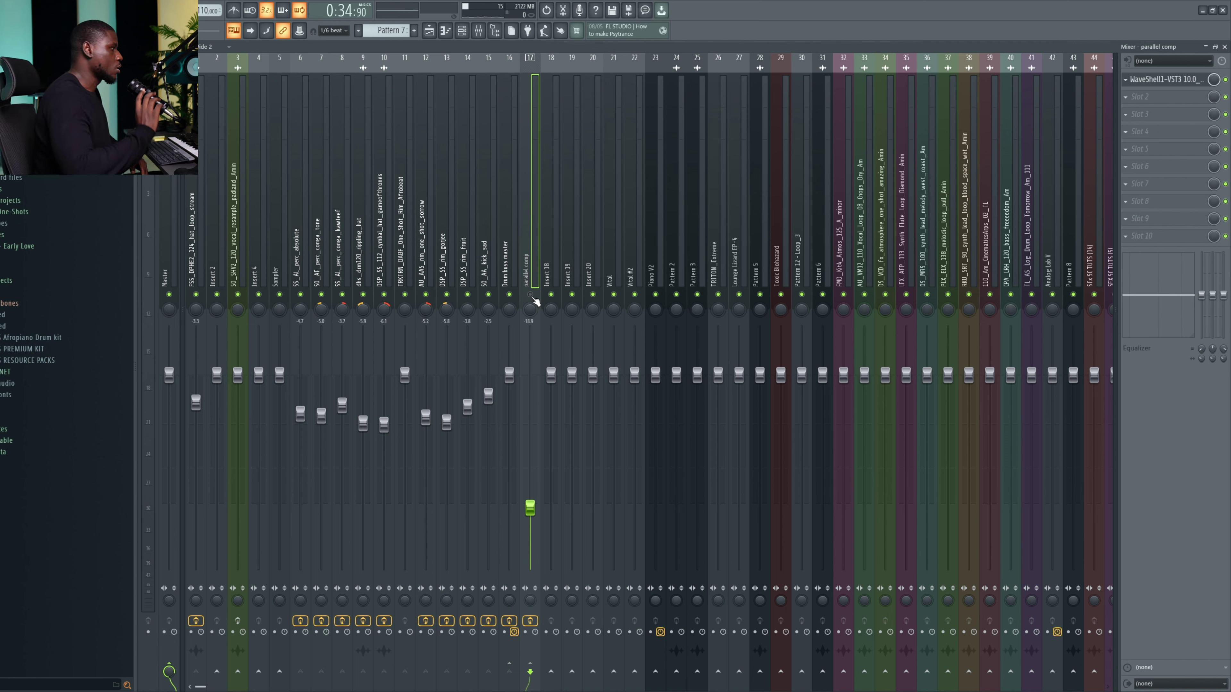
# - A/B the drums with the parallel comp channel muted and unmuted during playback
pyautogui.click(533, 298)
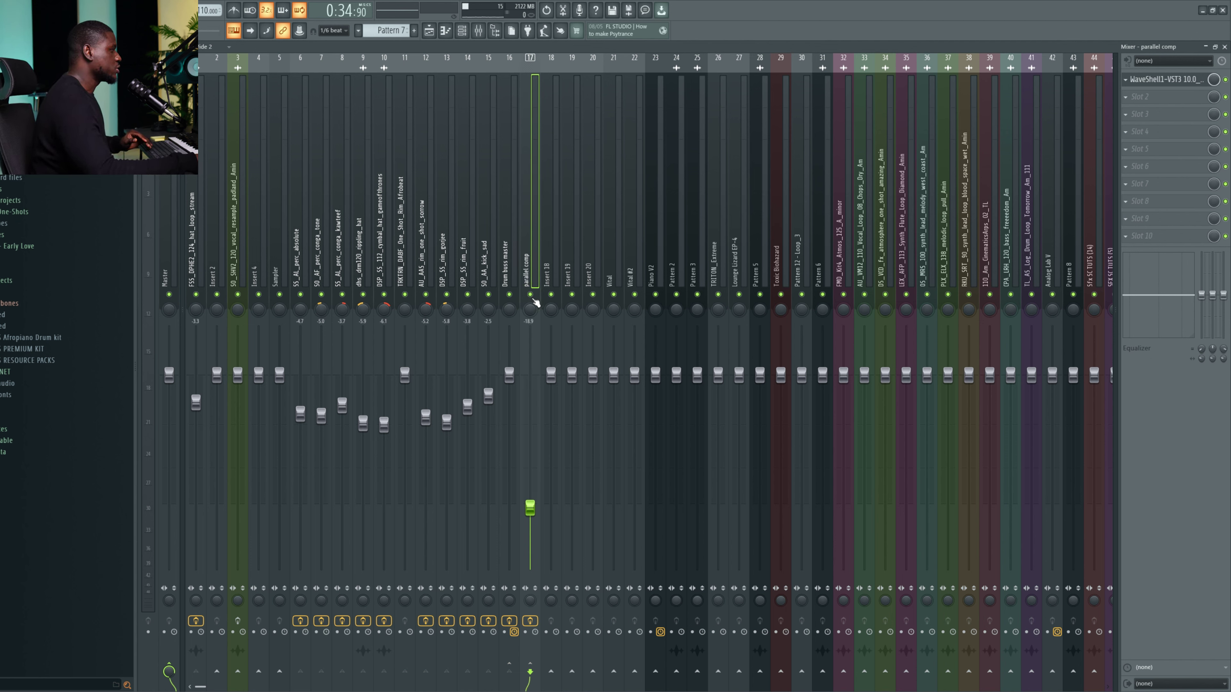
pyautogui.click(531, 295)
pyautogui.press('space')
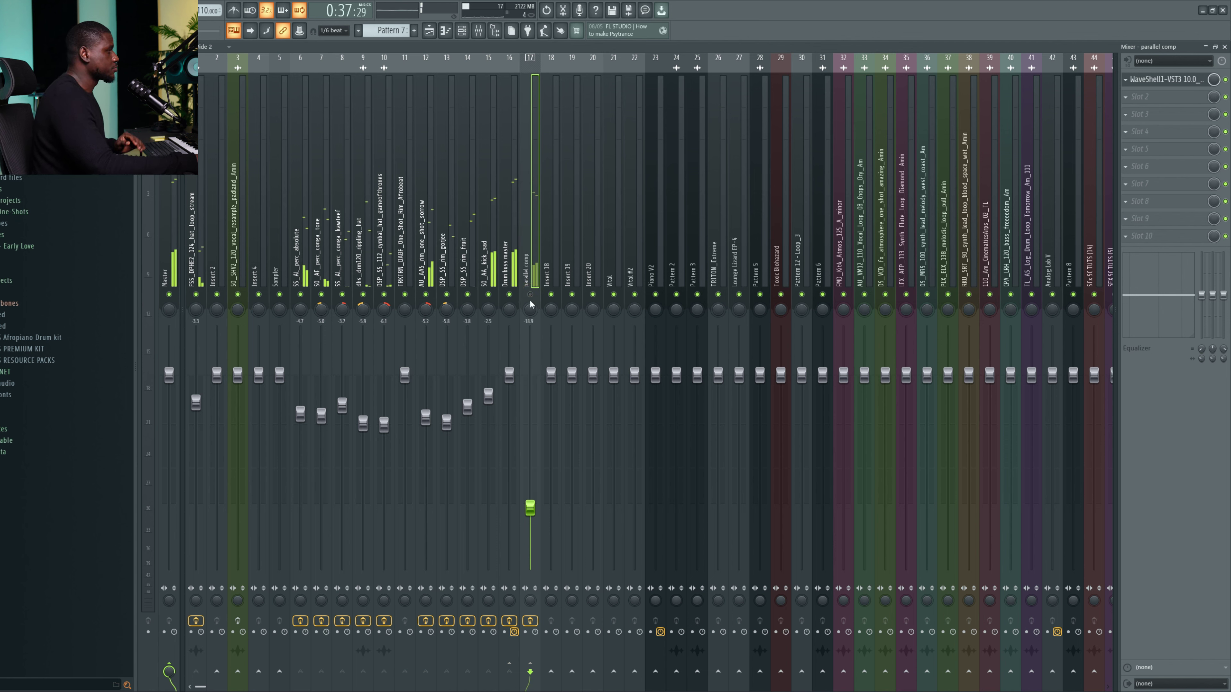
pyautogui.press('space')
pyautogui.press('space')
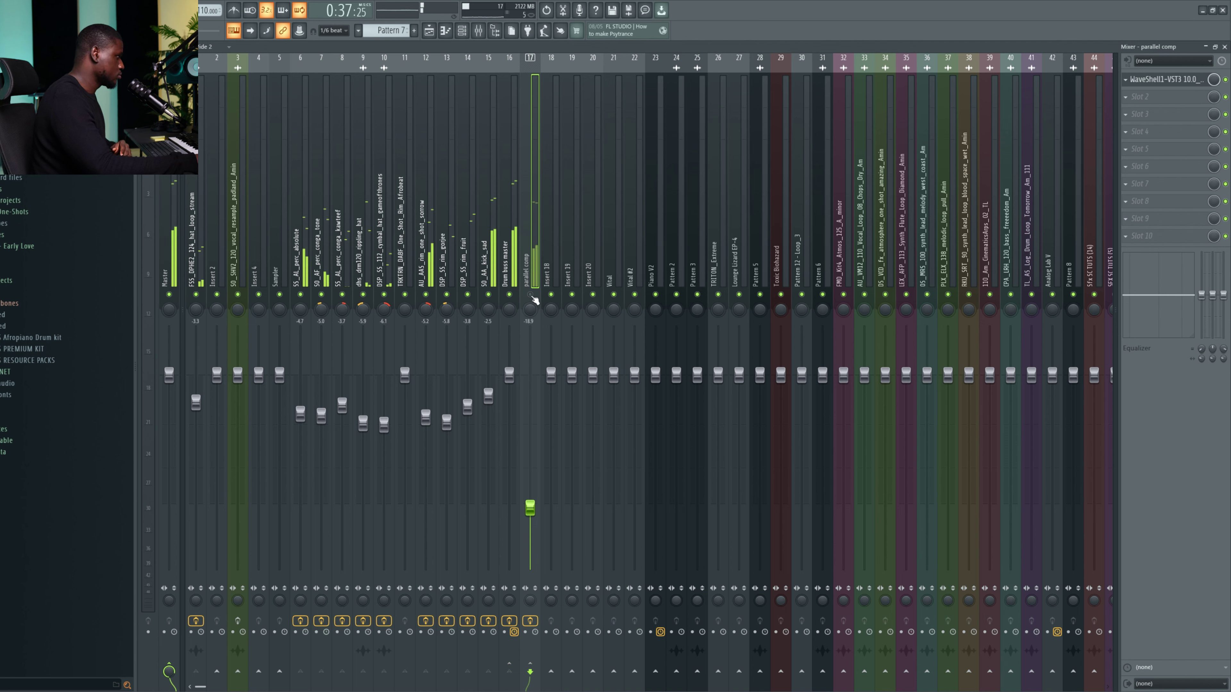
pyautogui.press('space')
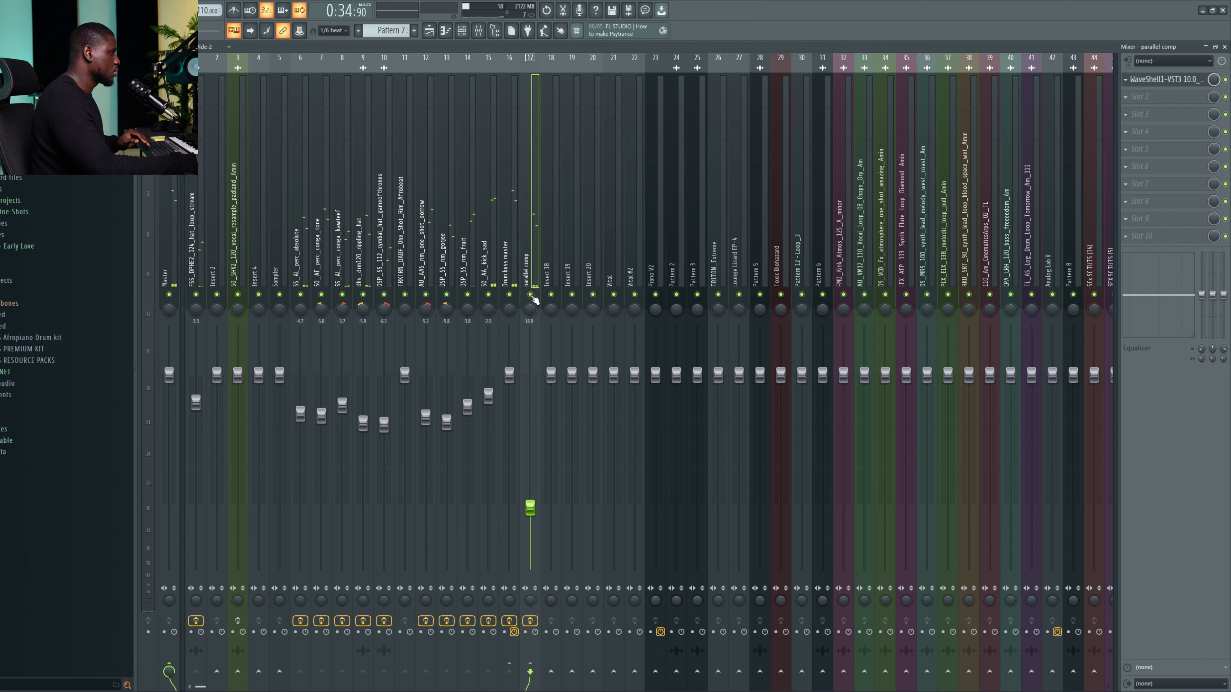
pyautogui.click(531, 296)
pyautogui.press('space')
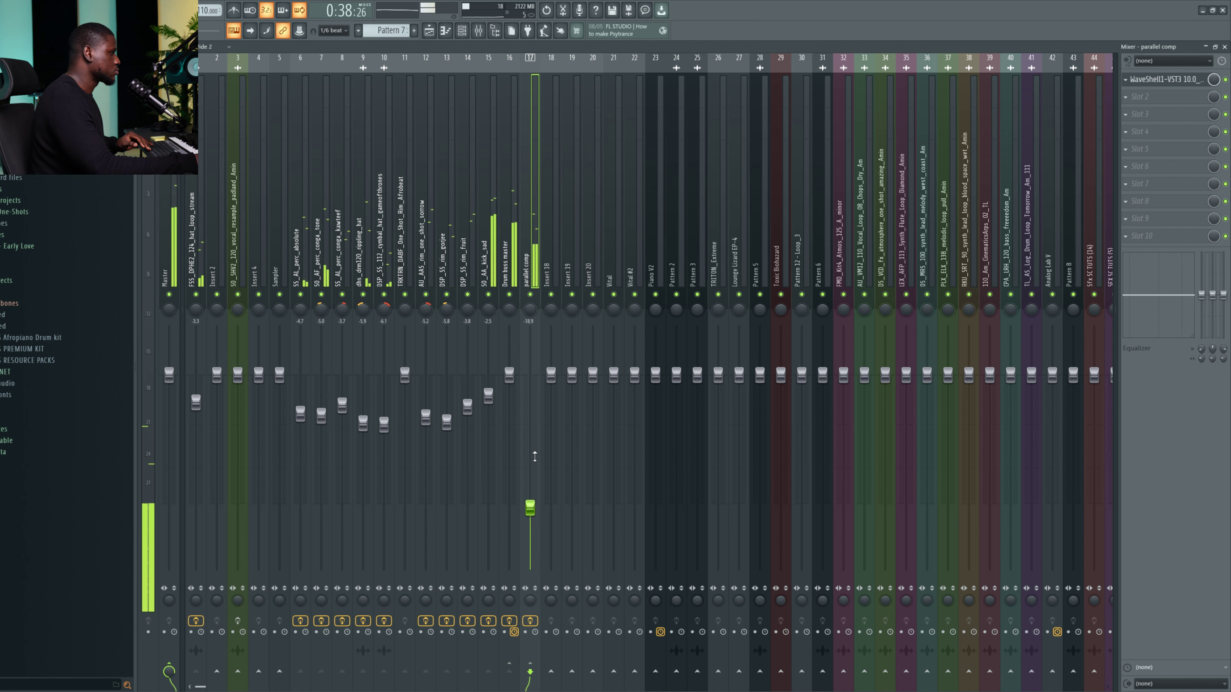
pyautogui.press('space')
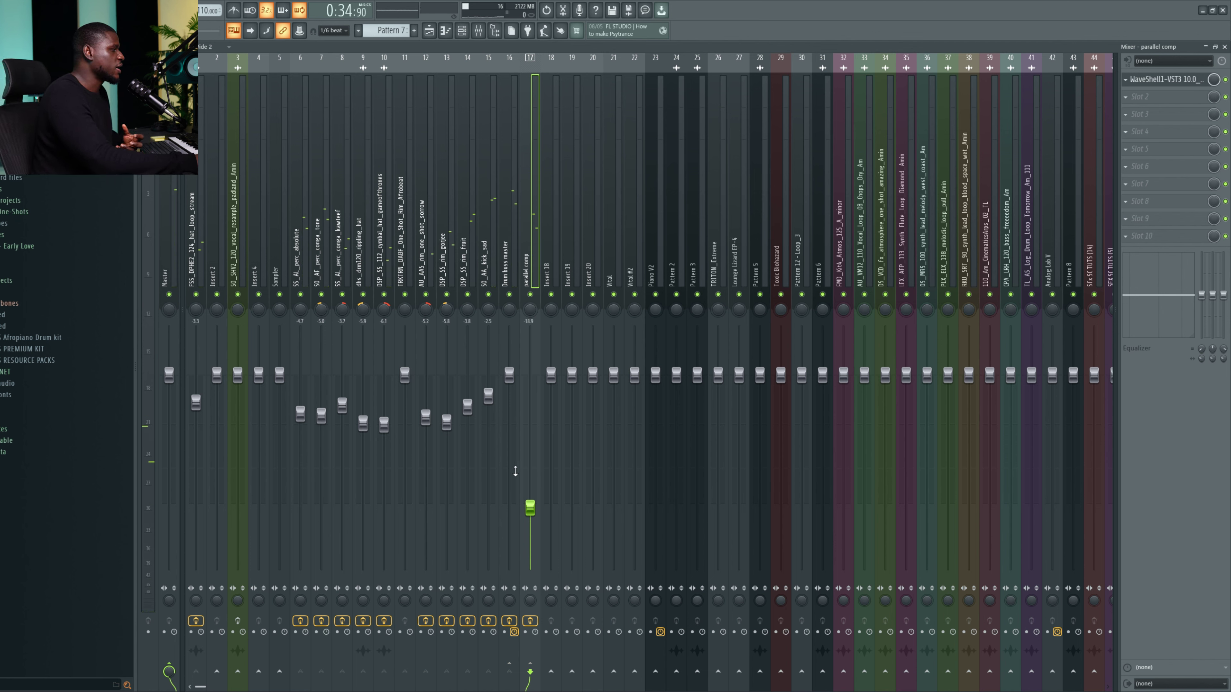
# - Move the parallel comp fader to about -17.3, then -10.4 dB, and select Drum buss master
pyautogui.moveTo(533, 436); pyautogui.dragTo(533, 379)
pyautogui.press('space')
pyautogui.press('space')
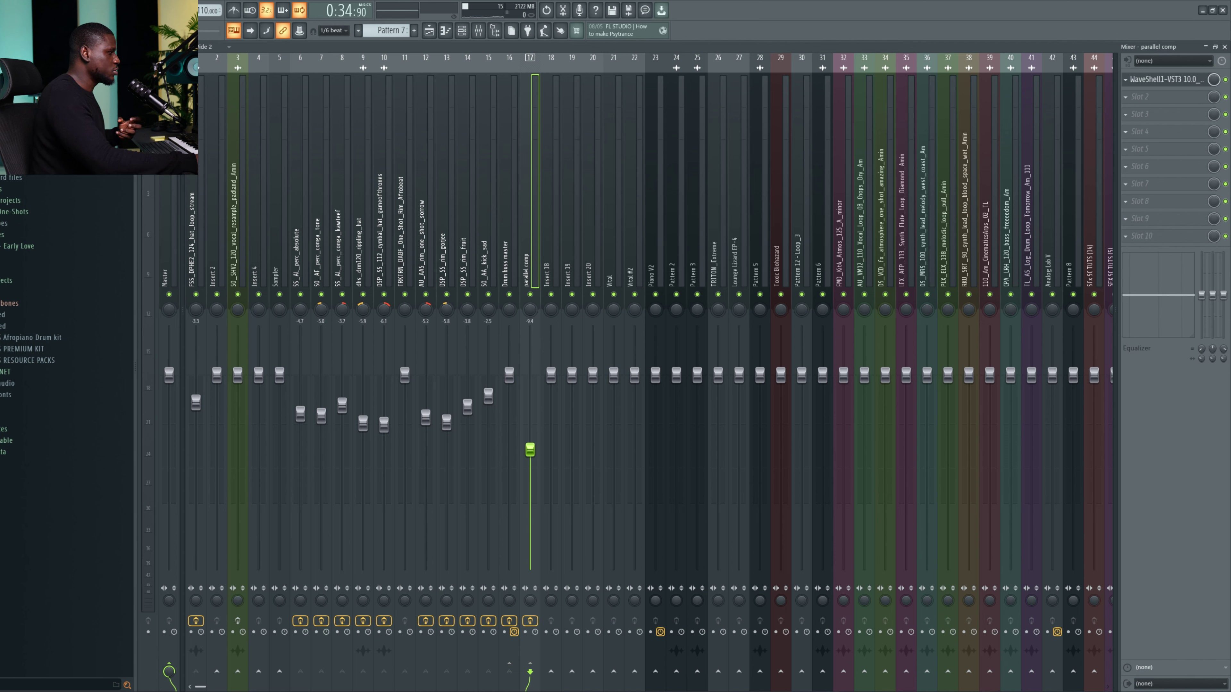
pyautogui.moveTo(531, 449)
pyautogui.mouseDown()
pyautogui.moveTo(531, 511)
pyautogui.moveTo(530, 463)
pyautogui.mouseUp()
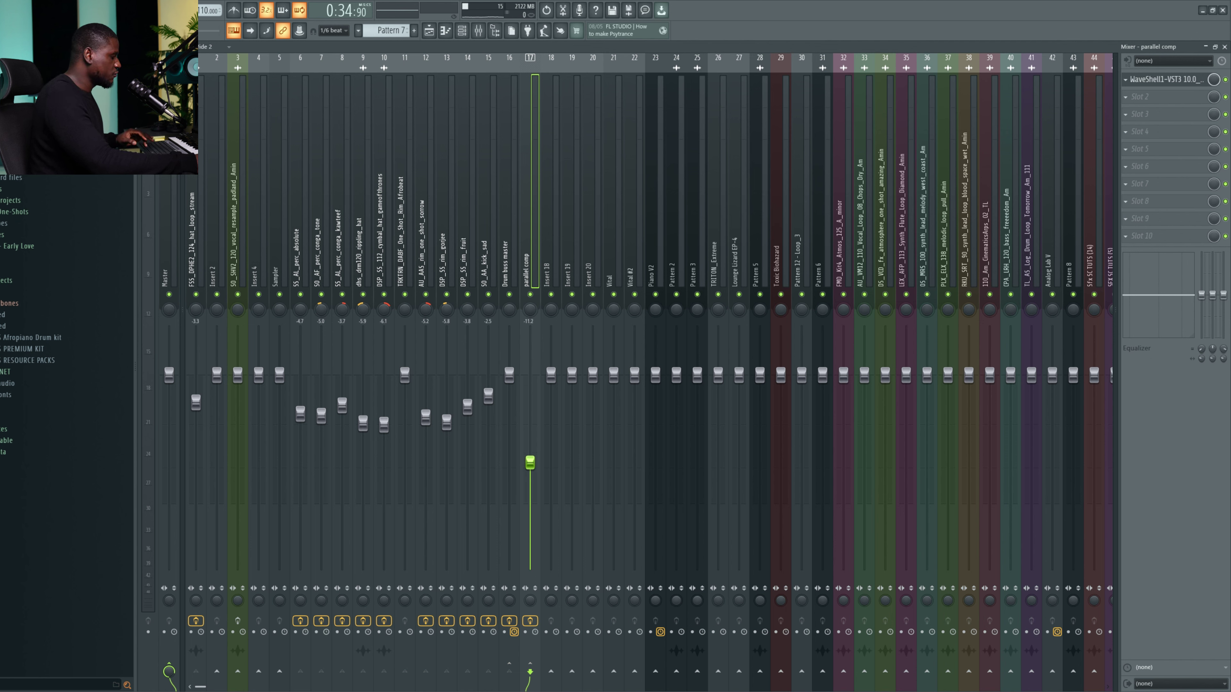
pyautogui.press('space')
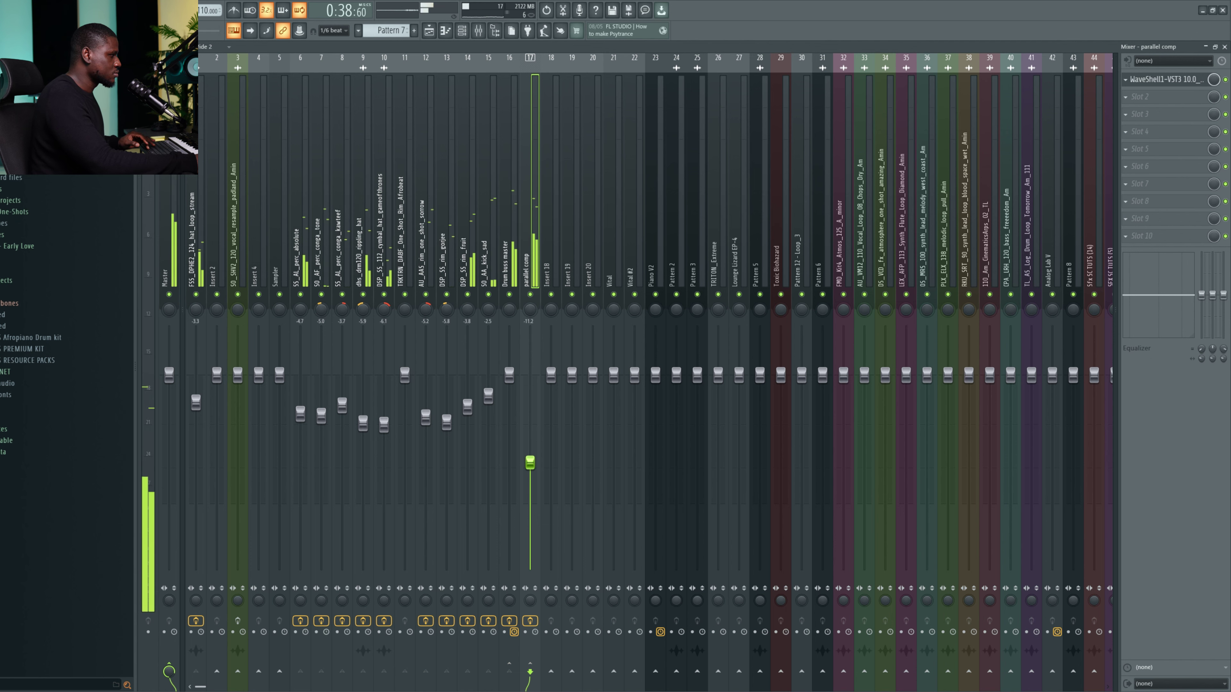
pyautogui.press('space')
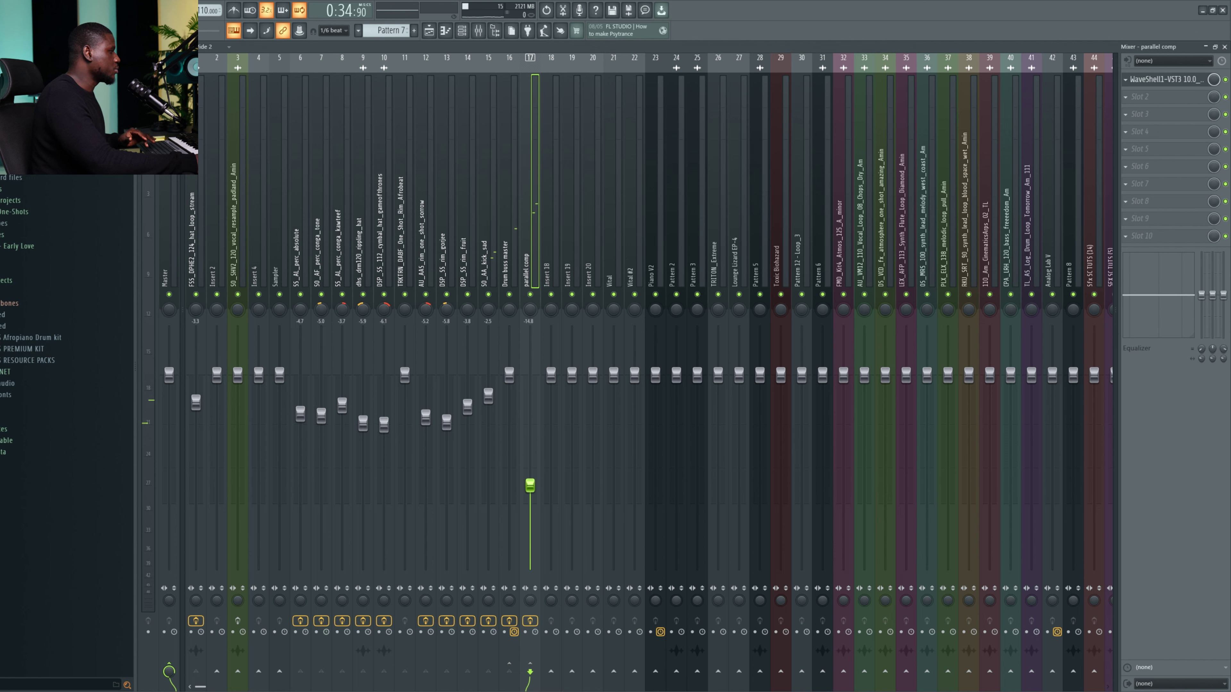
pyautogui.press('space')
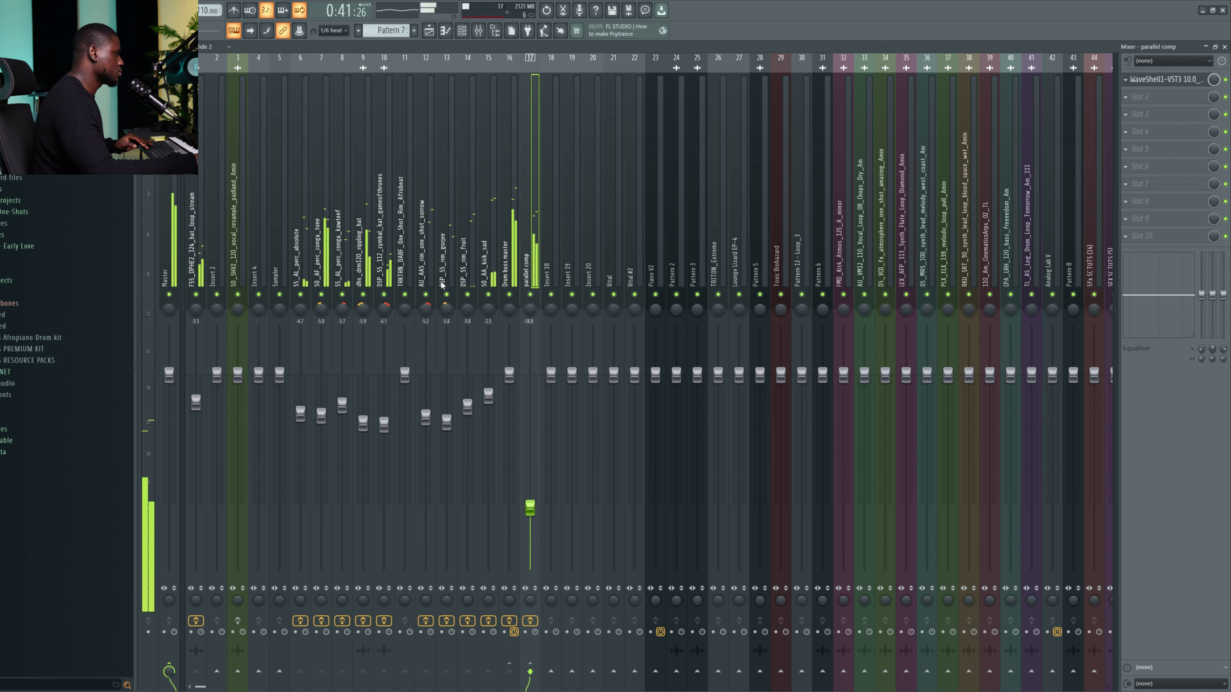
pyautogui.click(515, 261)
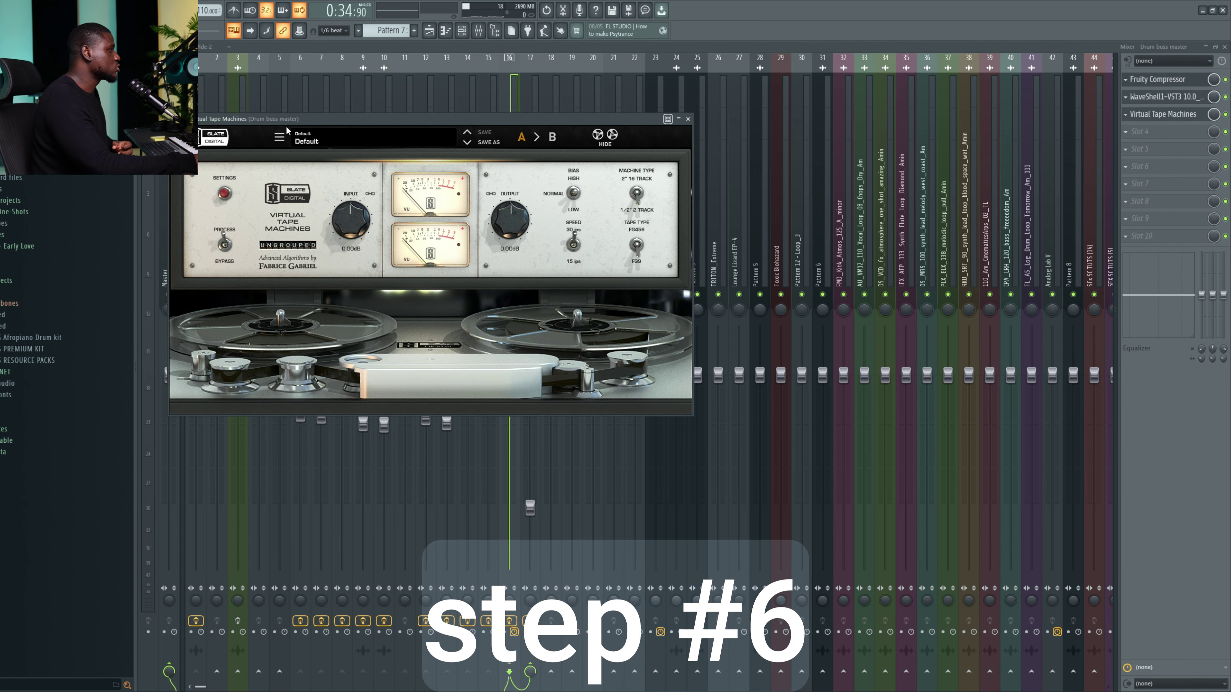
# - Play the drums and A/B Virtual Tape Machines on the Drum buss master by bypassing it
pyautogui.moveTo(293, 121); pyautogui.dragTo(409, 154)
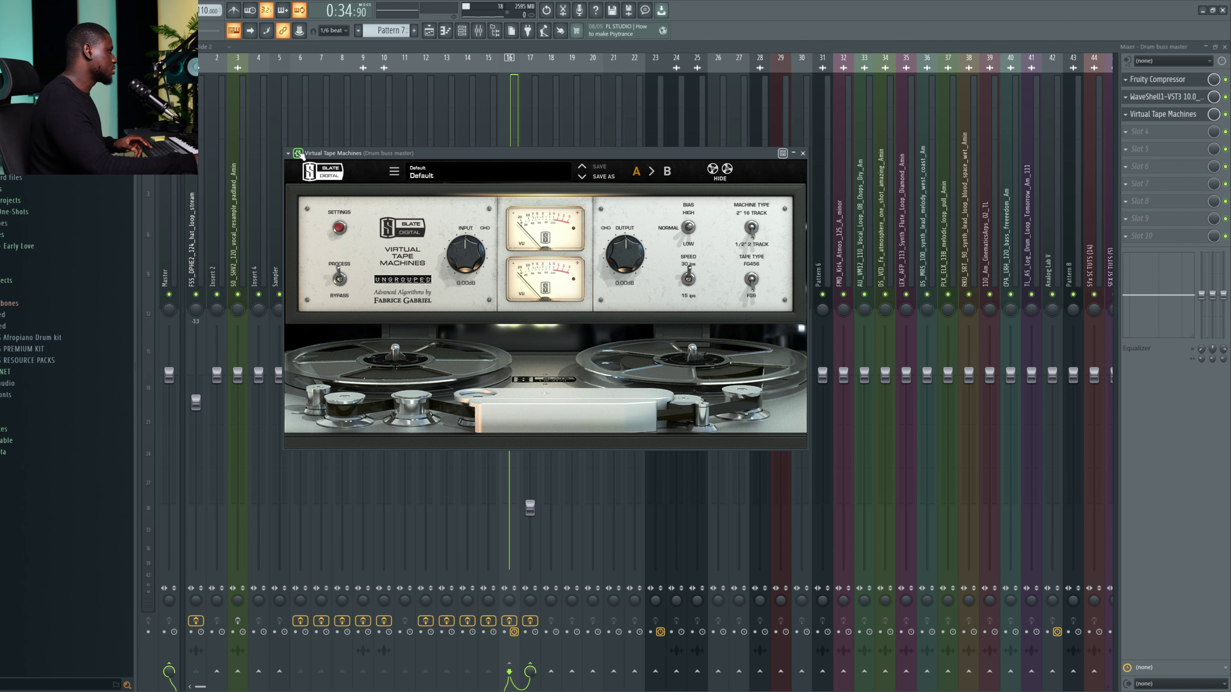
pyautogui.click(288, 153)
pyautogui.press('space')
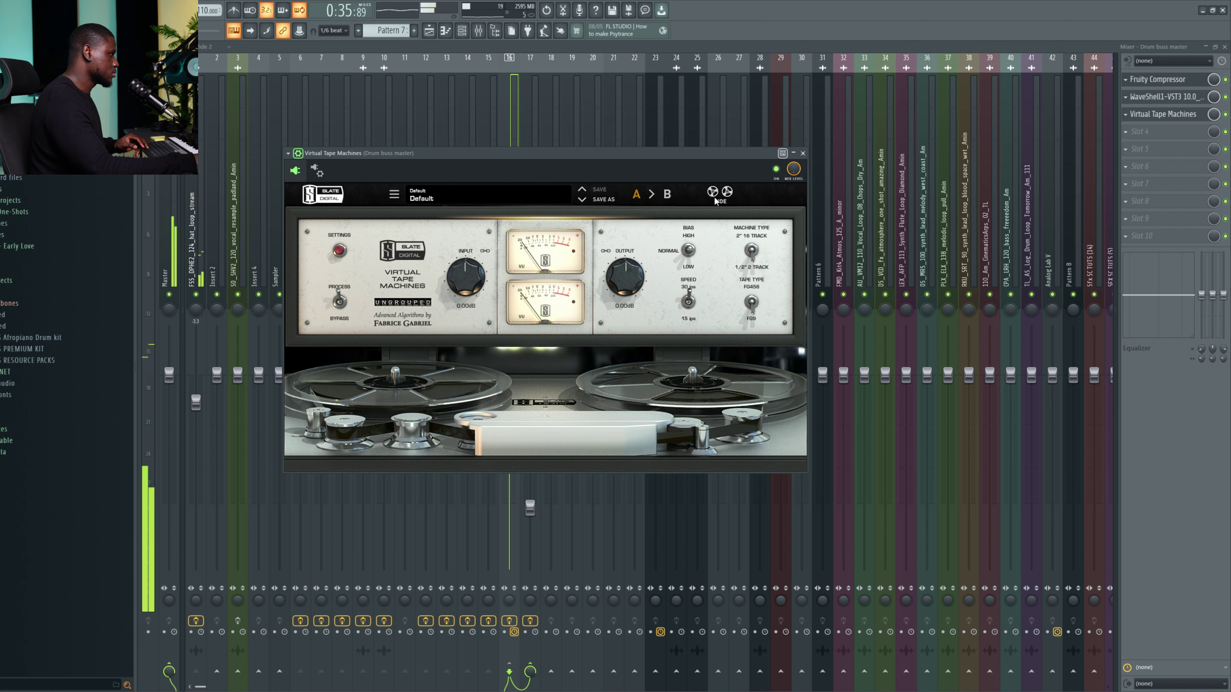
pyautogui.click(776, 170)
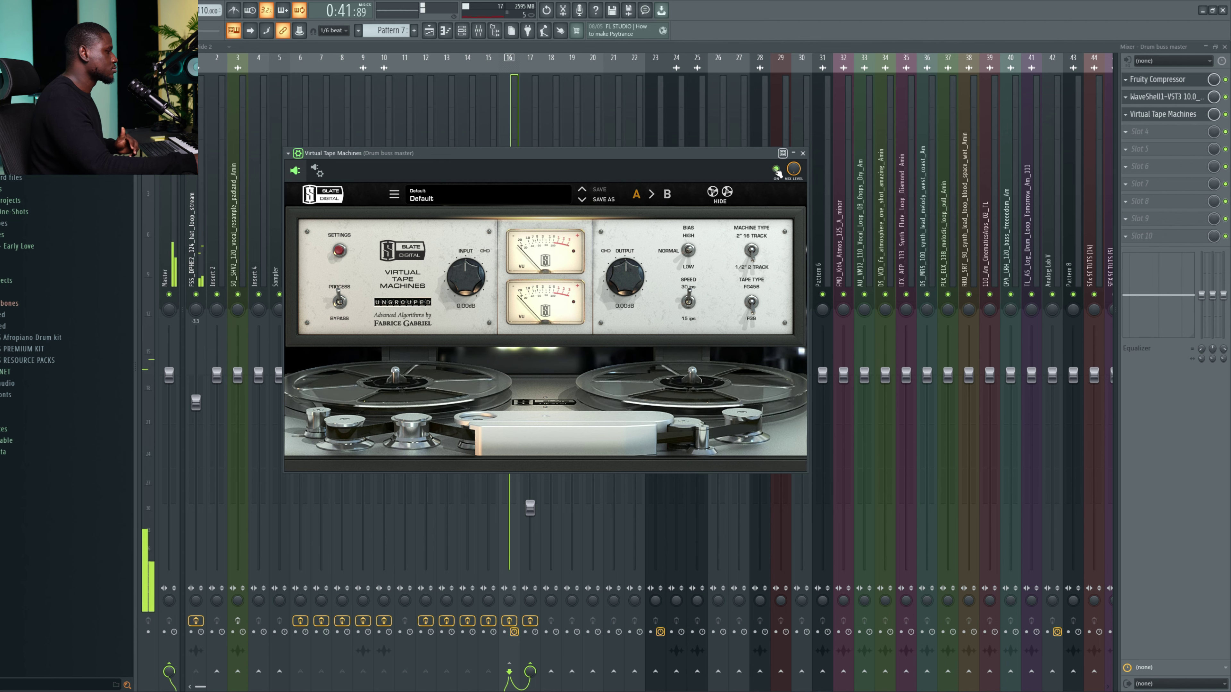
pyautogui.click(776, 170)
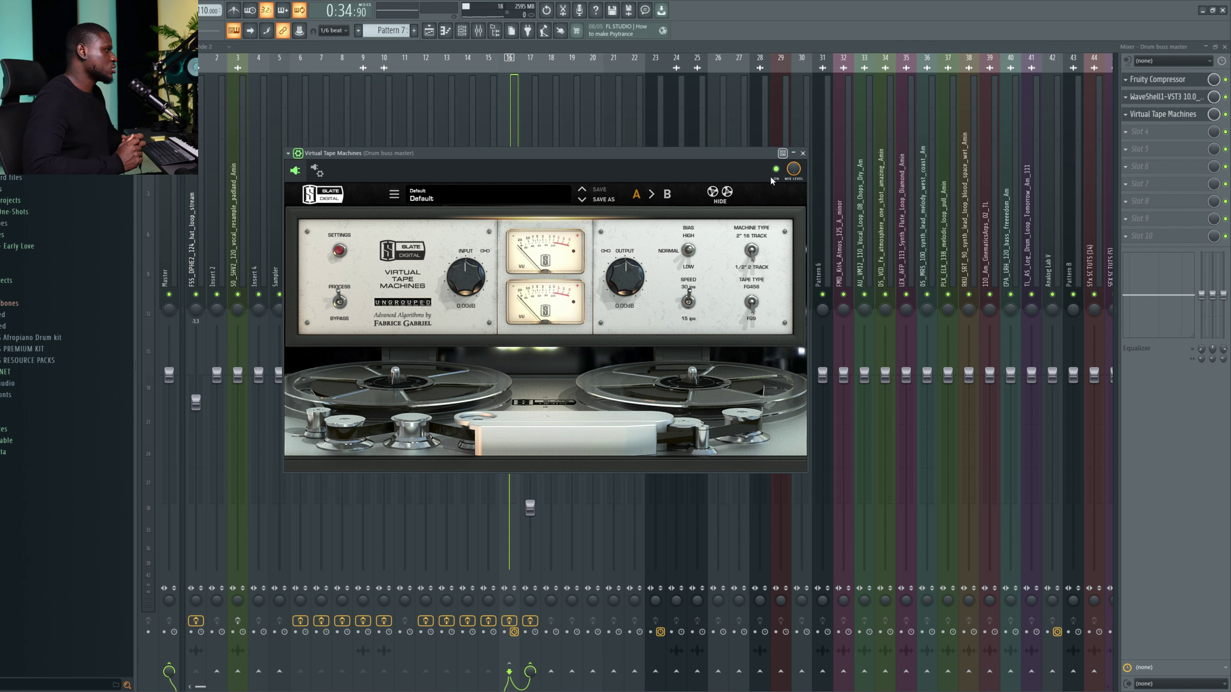
pyautogui.press('space')
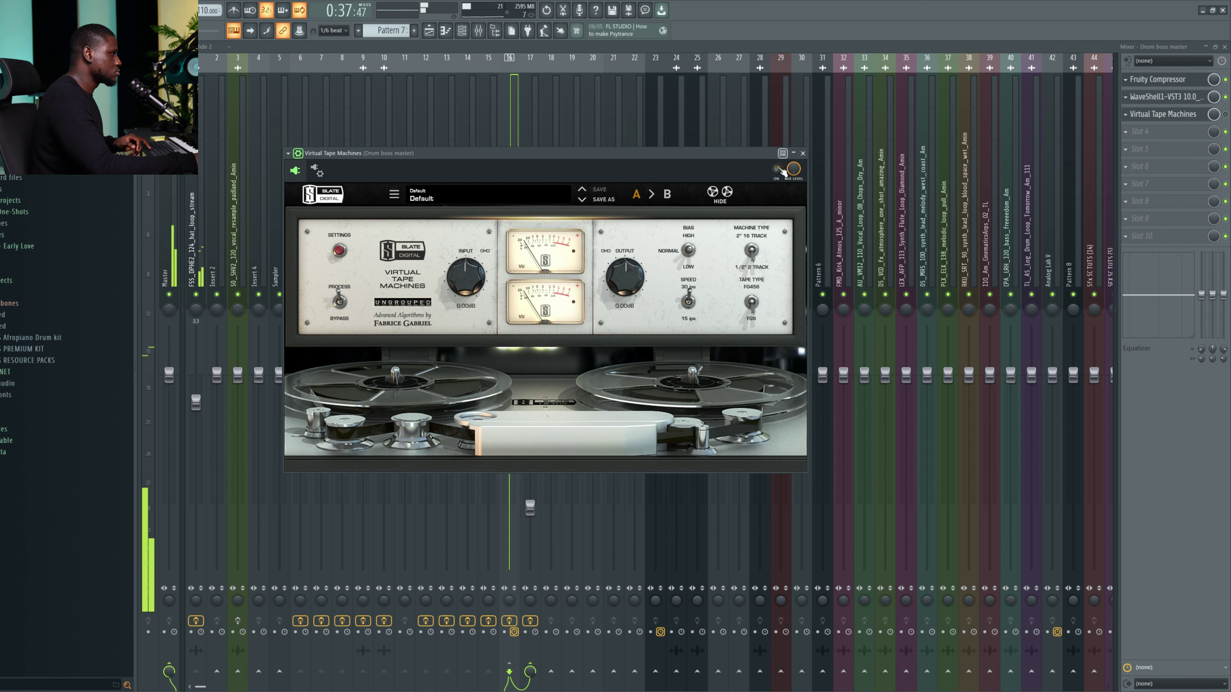
pyautogui.click(777, 169)
pyautogui.click(776, 168)
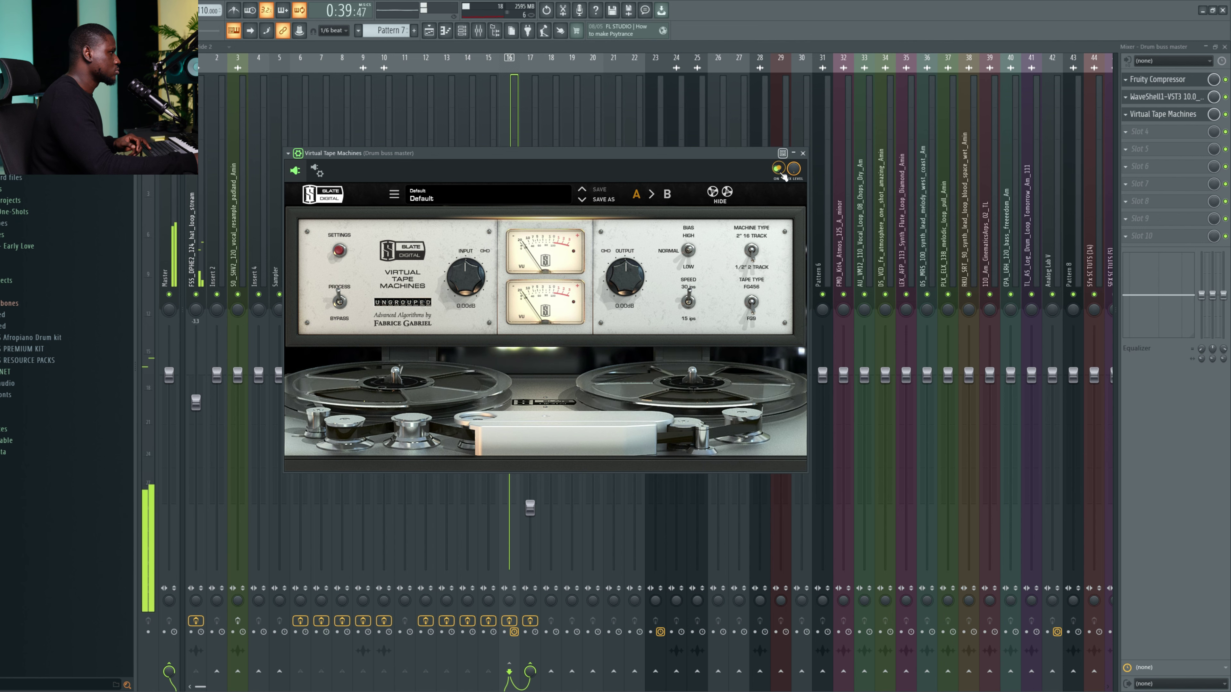
# - Set the tape input drive to about +4 dB, compare against bypass, and nudge it slightly higher
pyautogui.press('space')
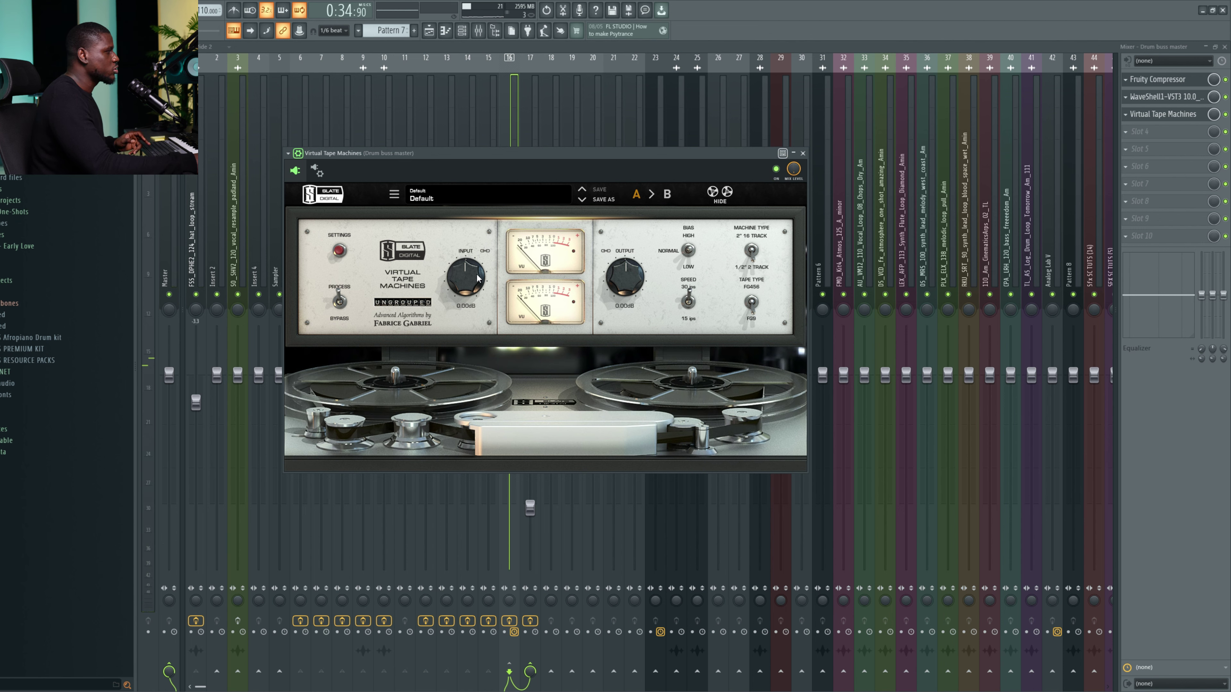
pyautogui.moveTo(472, 280); pyautogui.dragTo(464, 294)
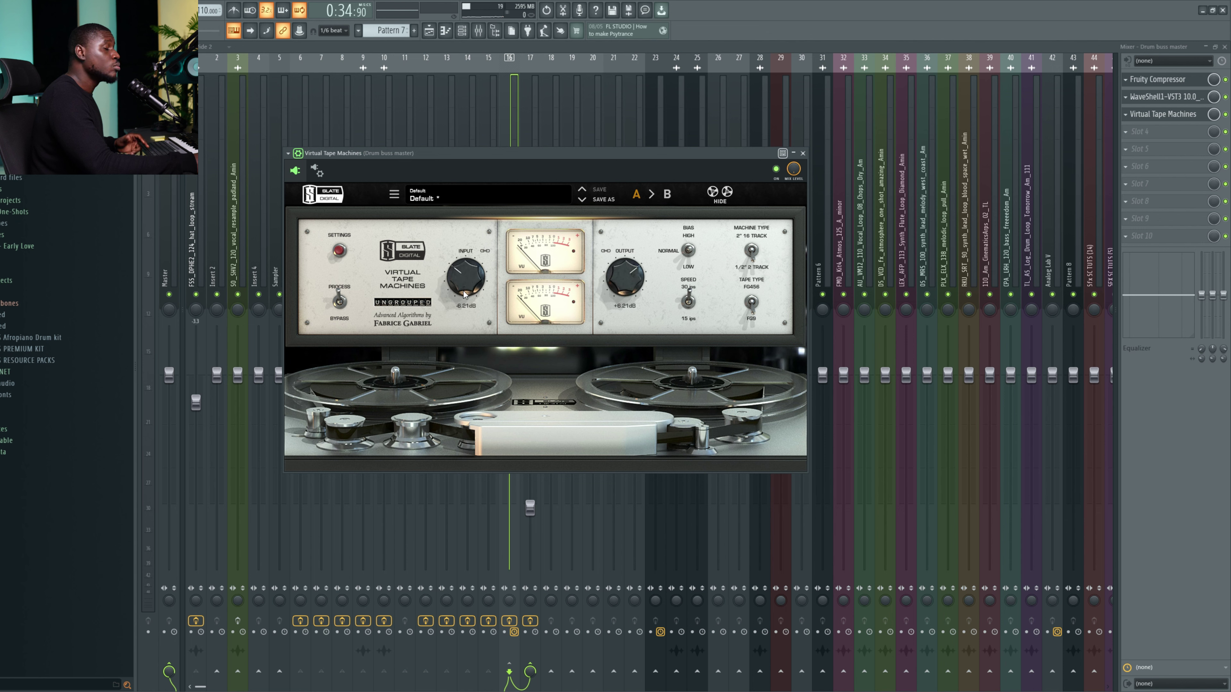
pyautogui.moveTo(464, 293)
pyautogui.mouseDown()
pyautogui.moveTo(477, 266)
pyautogui.moveTo(475, 307)
pyautogui.mouseUp()
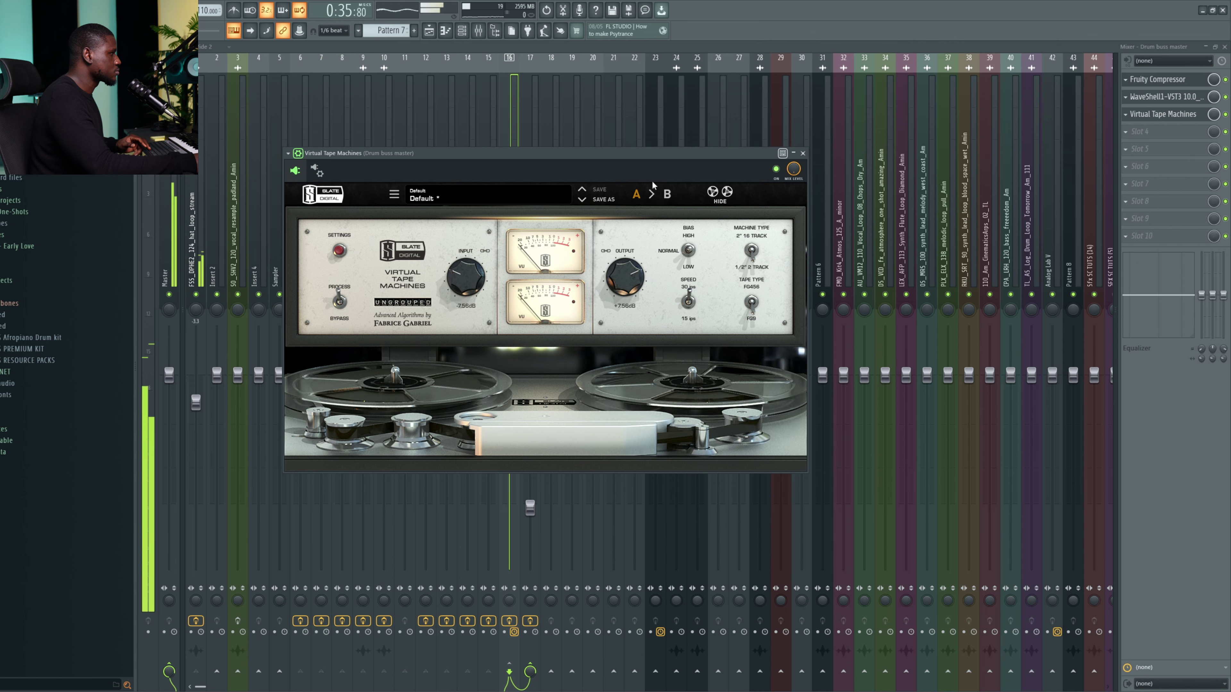
pyautogui.click(776, 169)
pyautogui.click(776, 169)
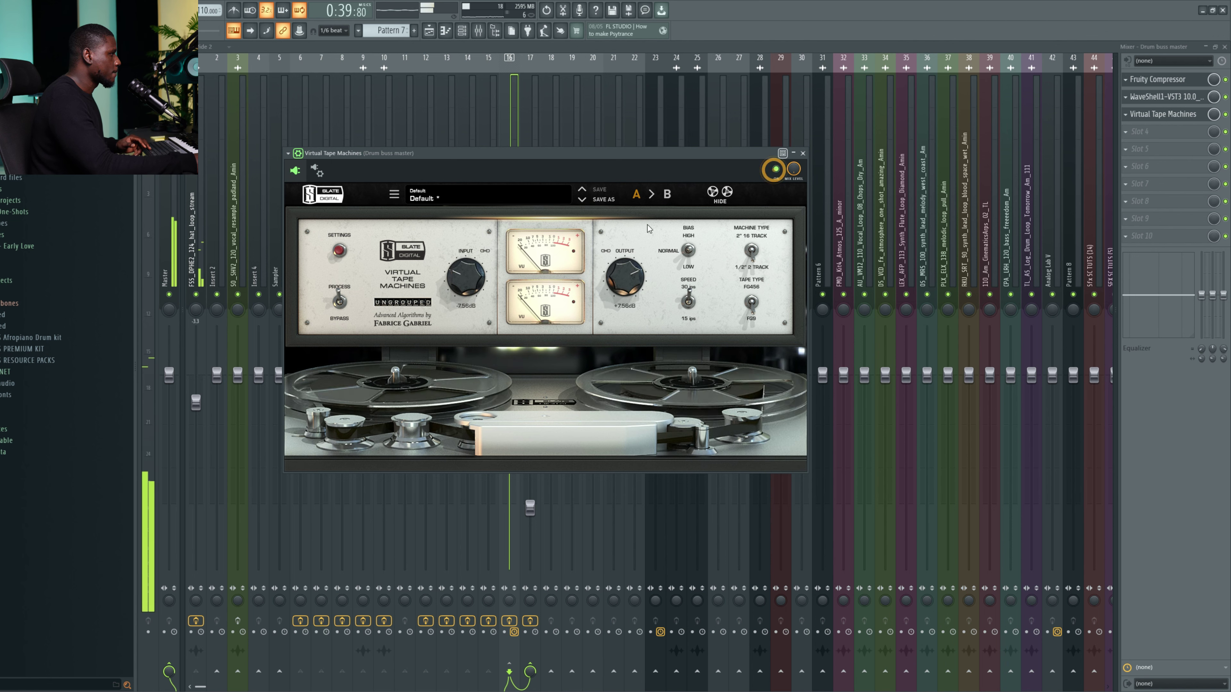
pyautogui.moveTo(464, 293); pyautogui.dragTo(467, 291)
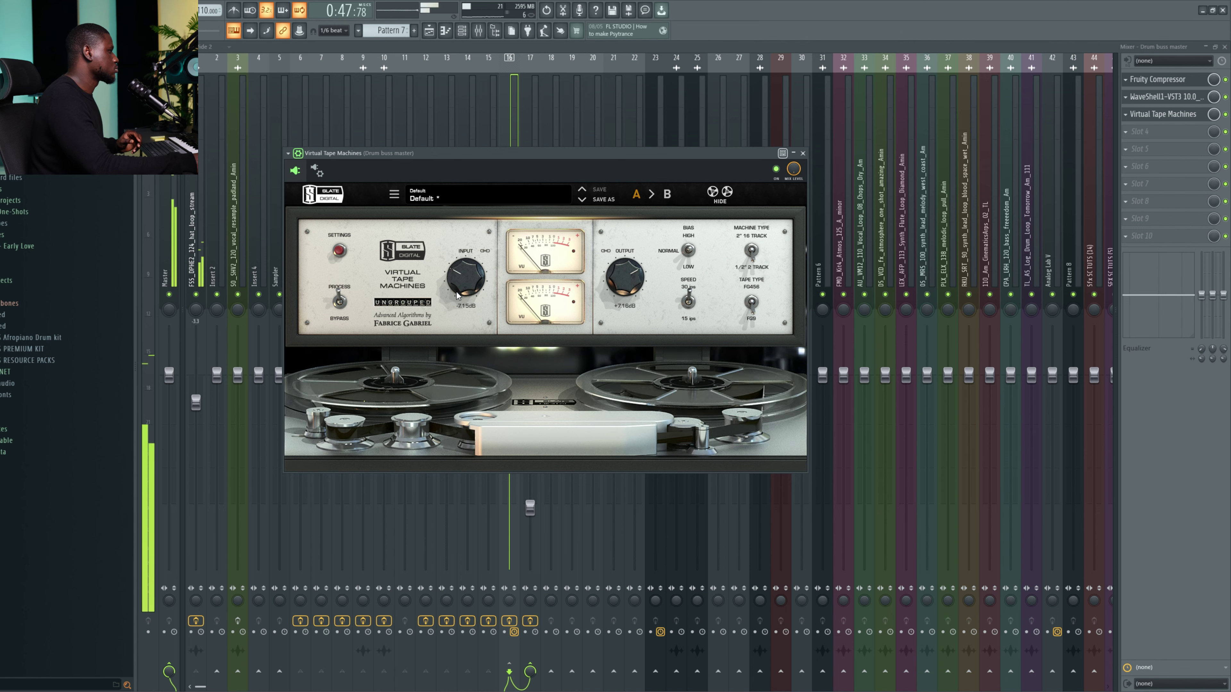
pyautogui.press('space')
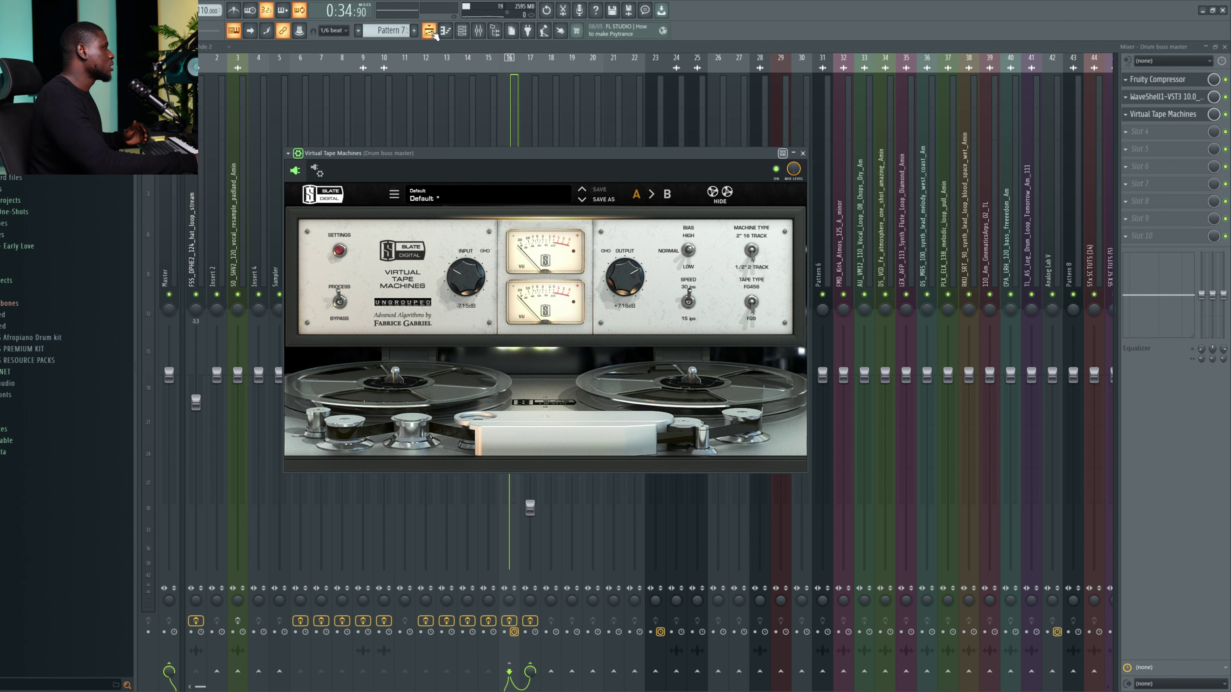
pyautogui.press('F5')
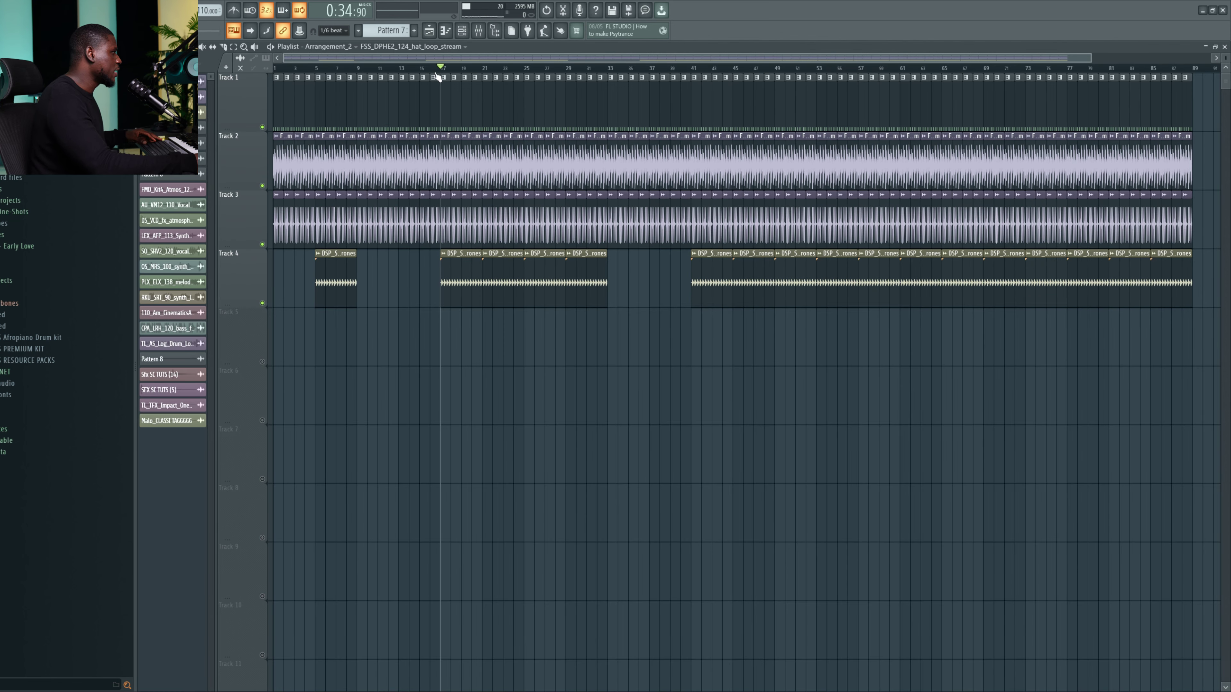
# - Select bars 17–33 in the playlist and export them as audio
pyautogui.moveTo(443, 70); pyautogui.dragTo(606, 85)
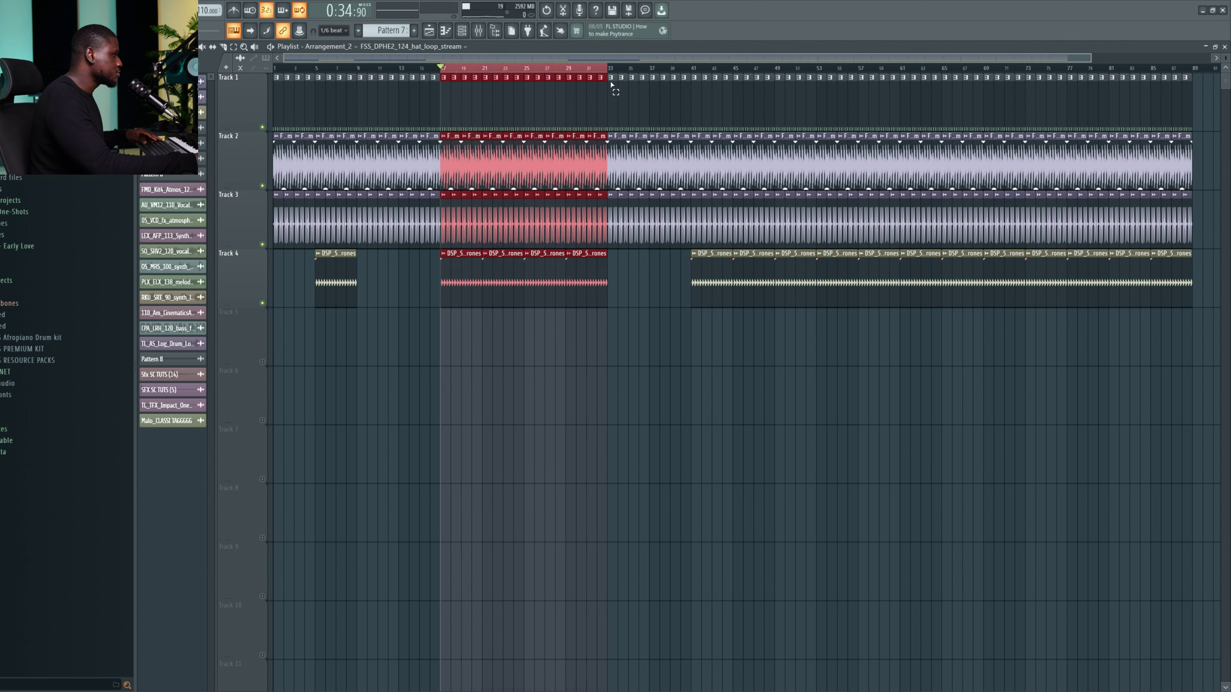
pyautogui.hotkey('alt', 'f')
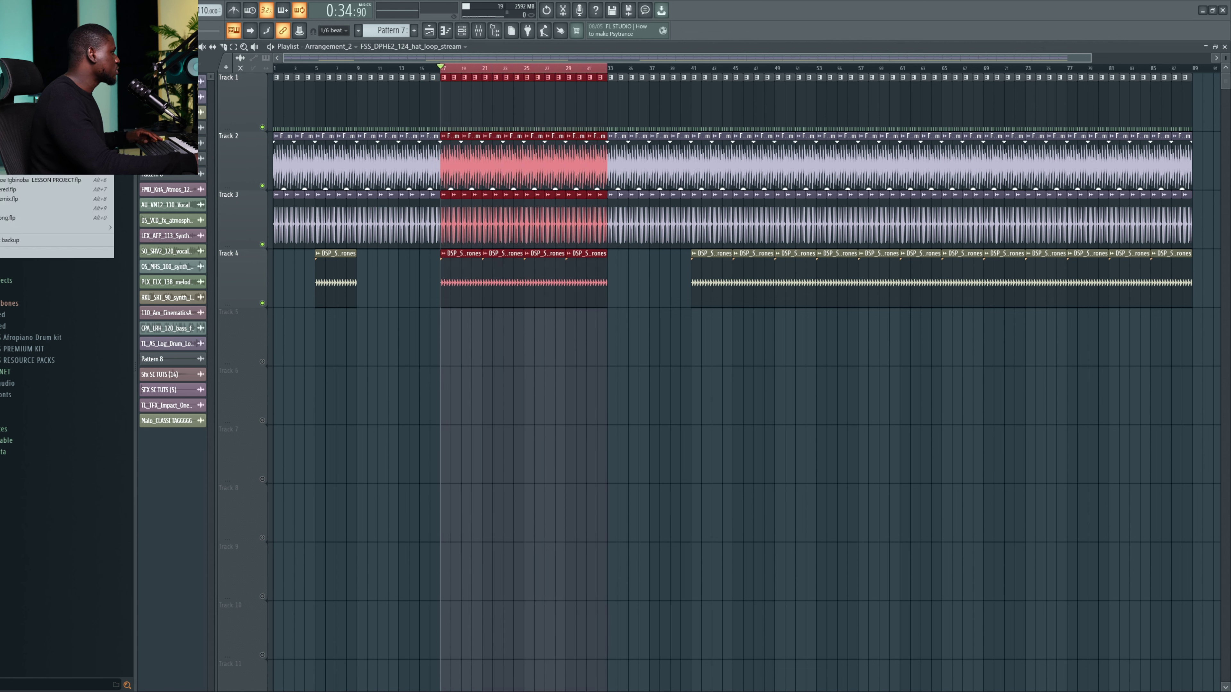
pyautogui.press('e')
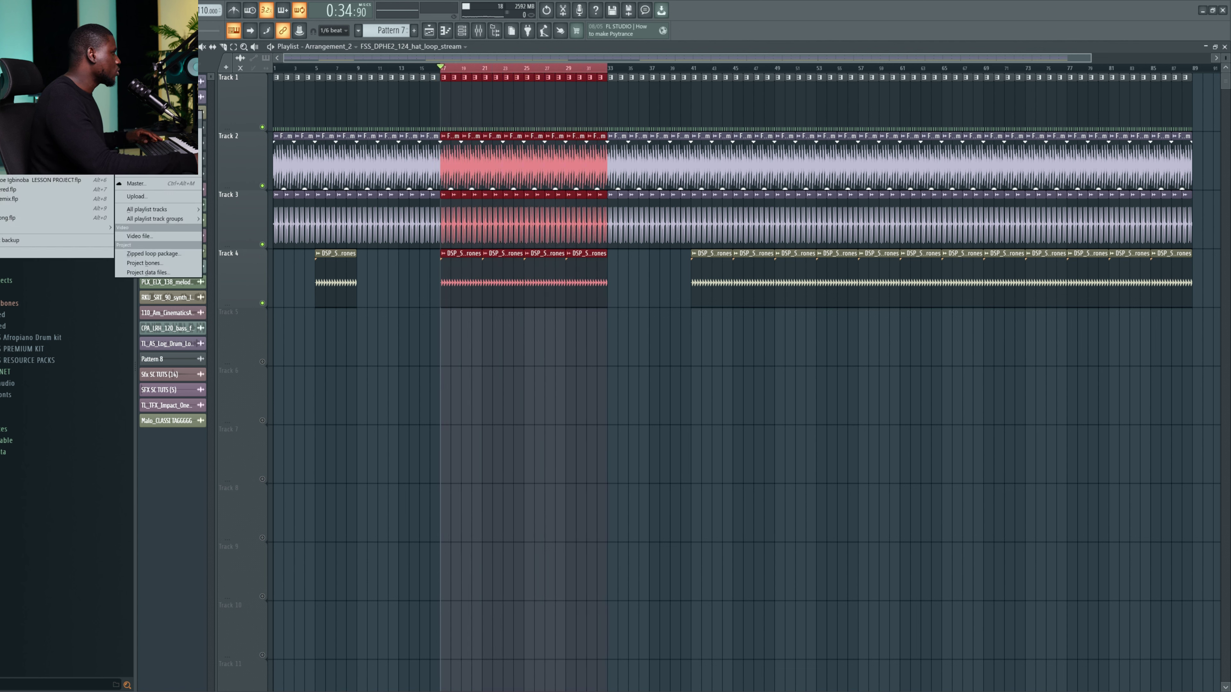
pyautogui.press('z')
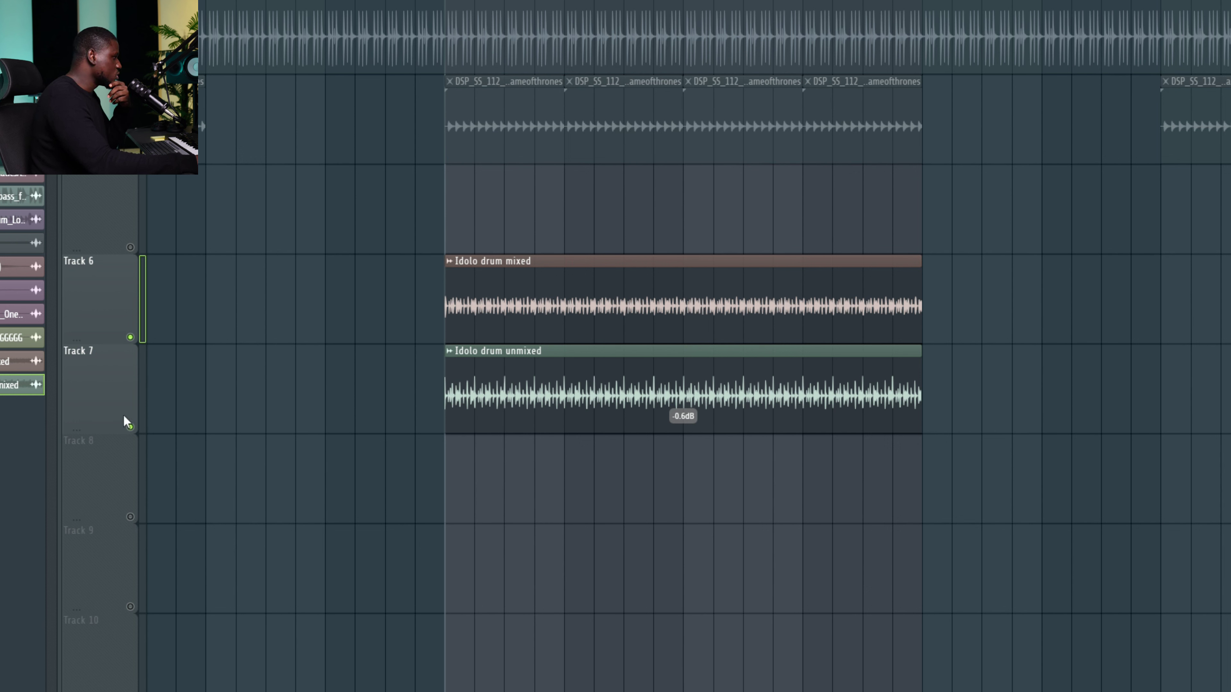
# - Compare the renders by soloing unmixed Track 7 and mixed Track 6 in turn during playback
pyautogui.rightClick(130, 427)
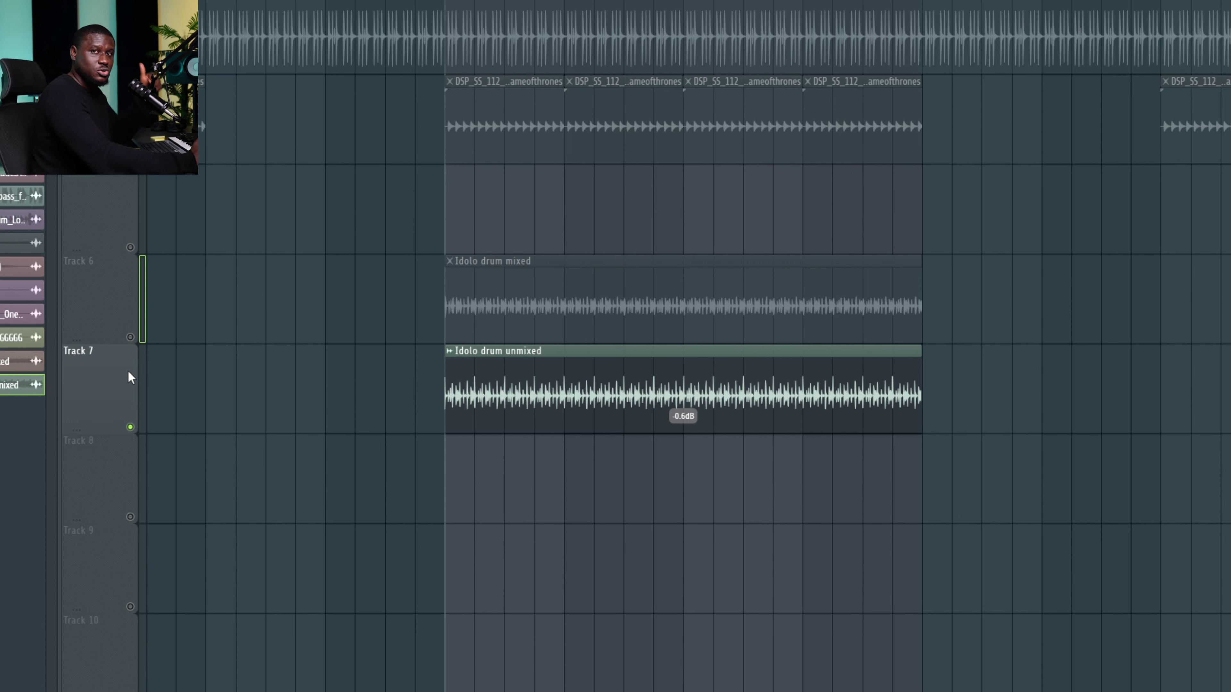
pyautogui.press('space')
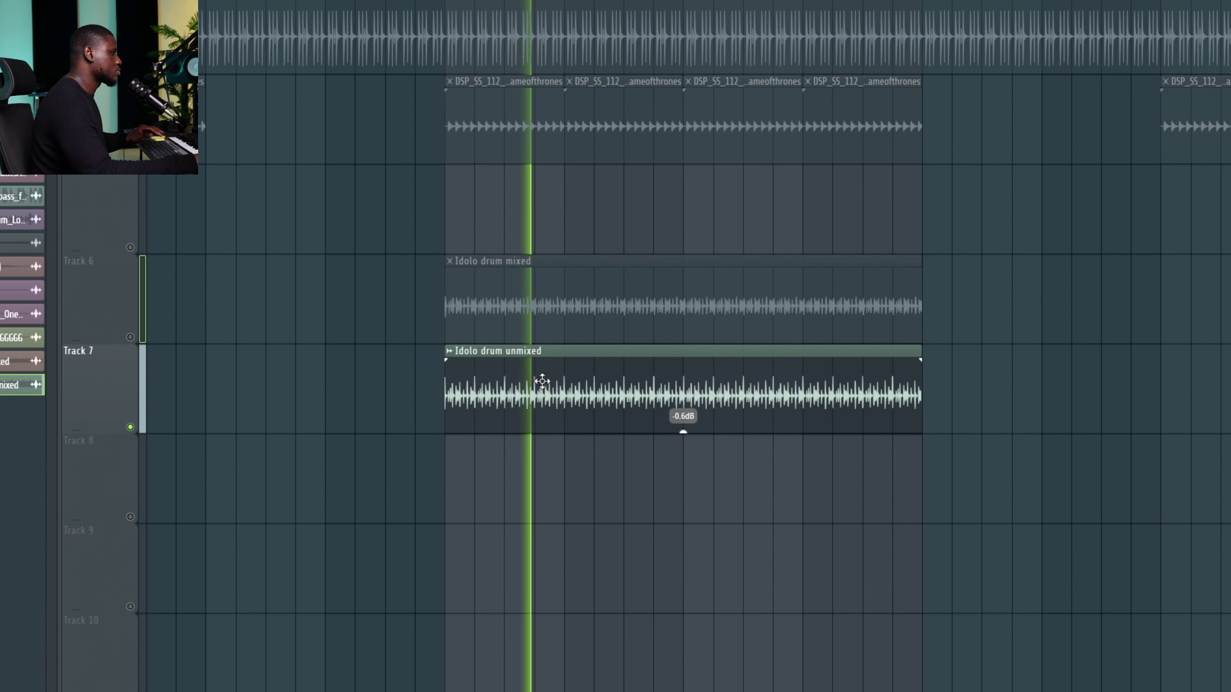
pyautogui.rightClick(130, 337)
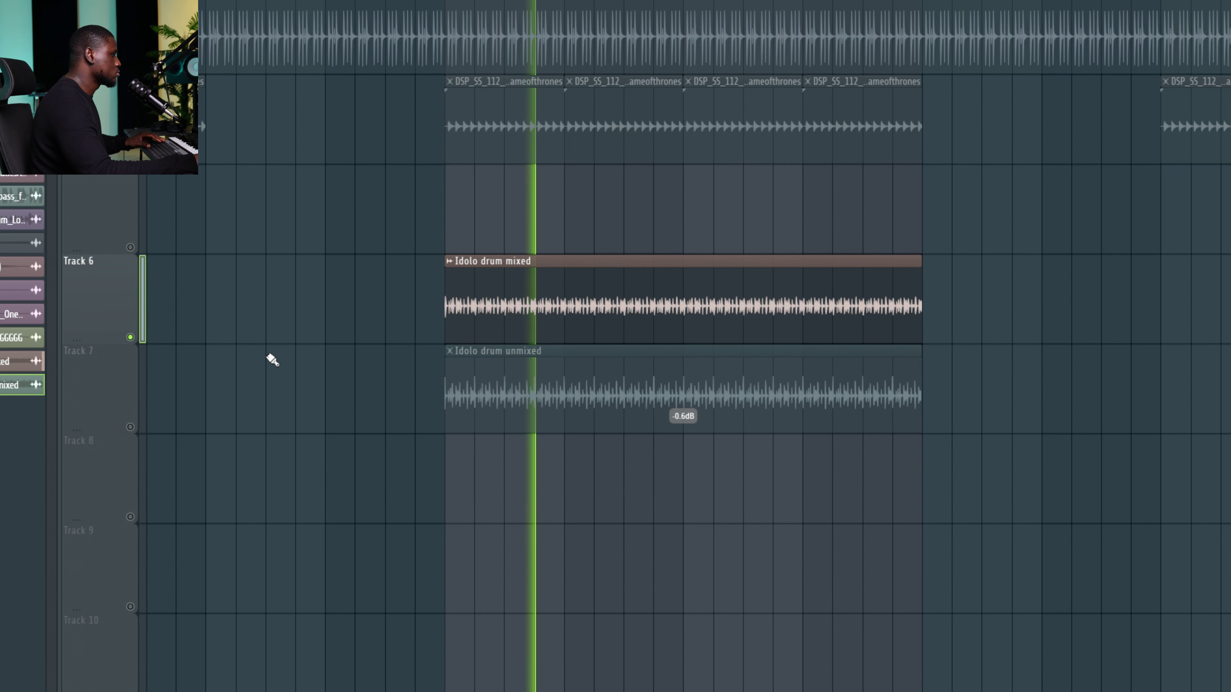
pyautogui.rightClick(129, 429)
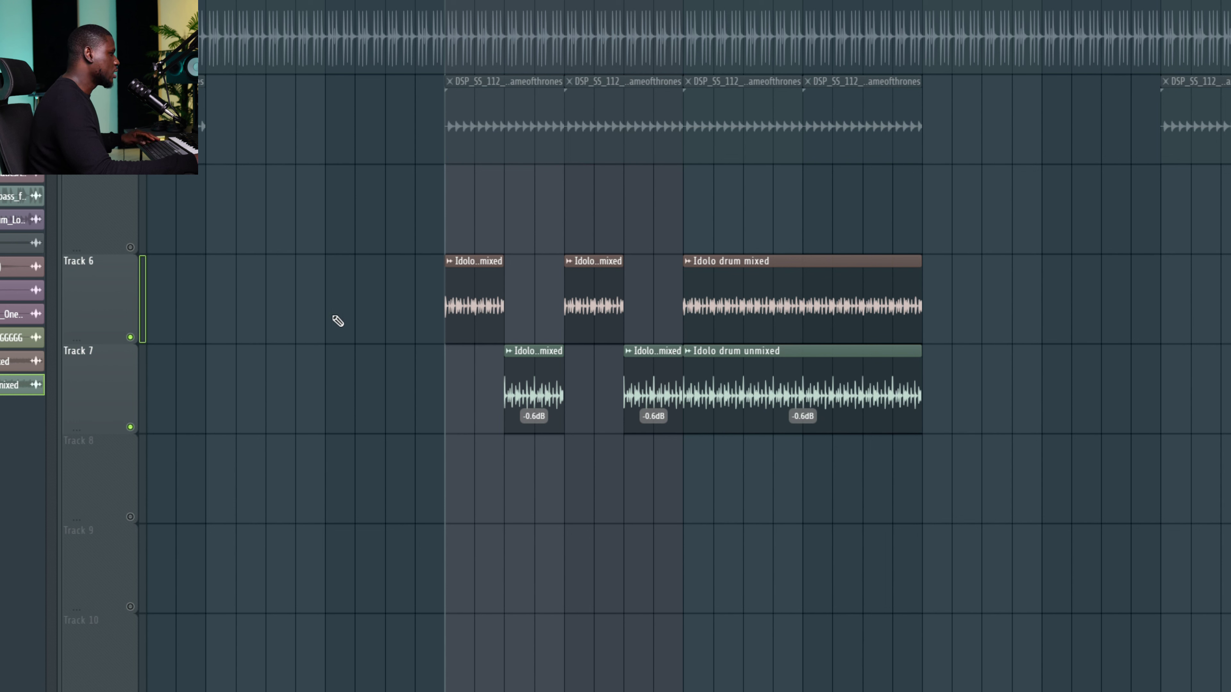
pyautogui.moveTo(340, 310); pyautogui.dragTo(473, 325)
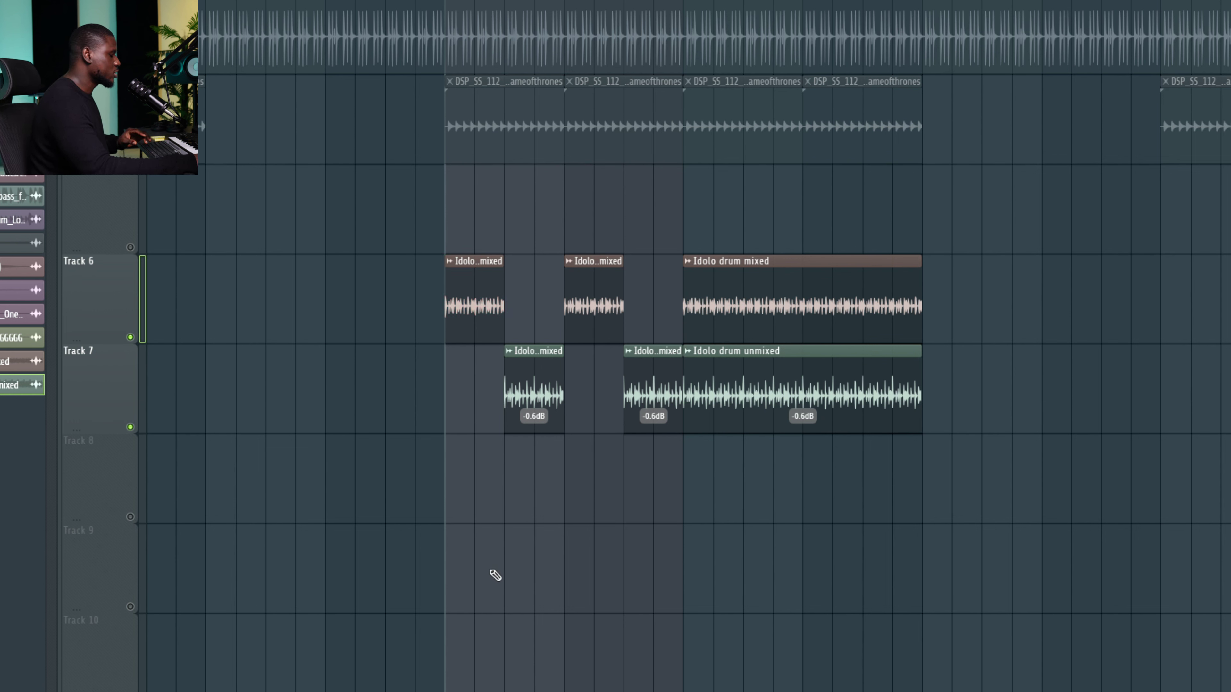
pyautogui.press('space')
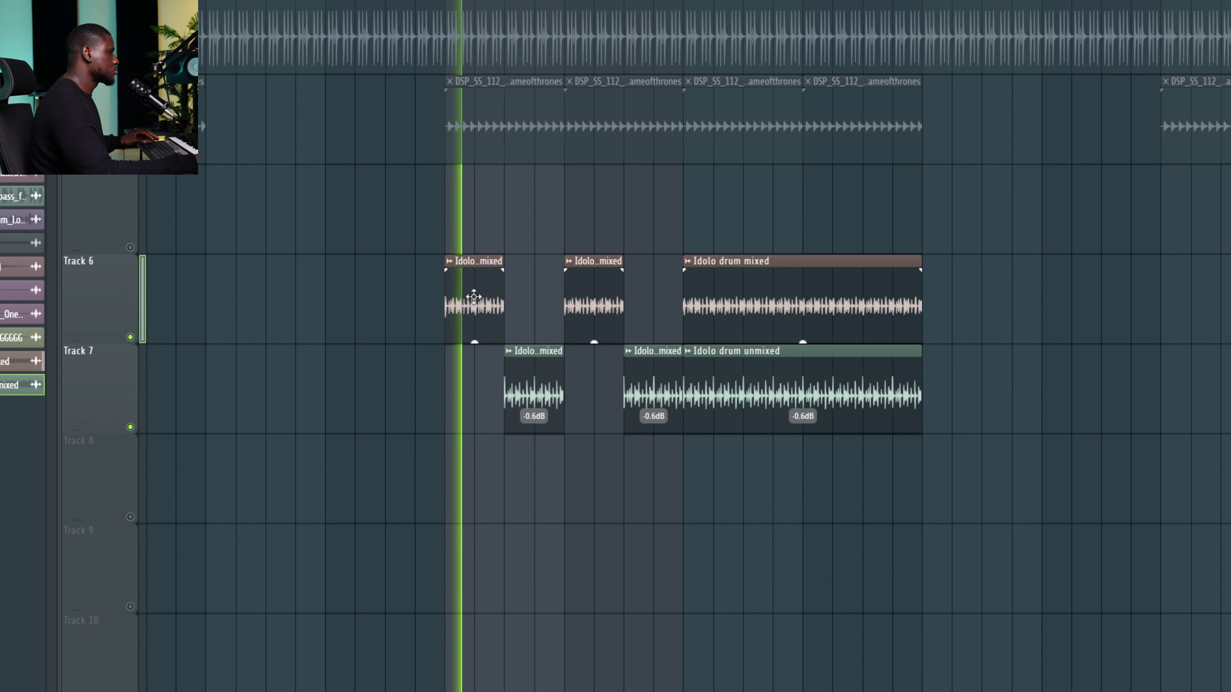
pyautogui.scroll(3, 483, 334)
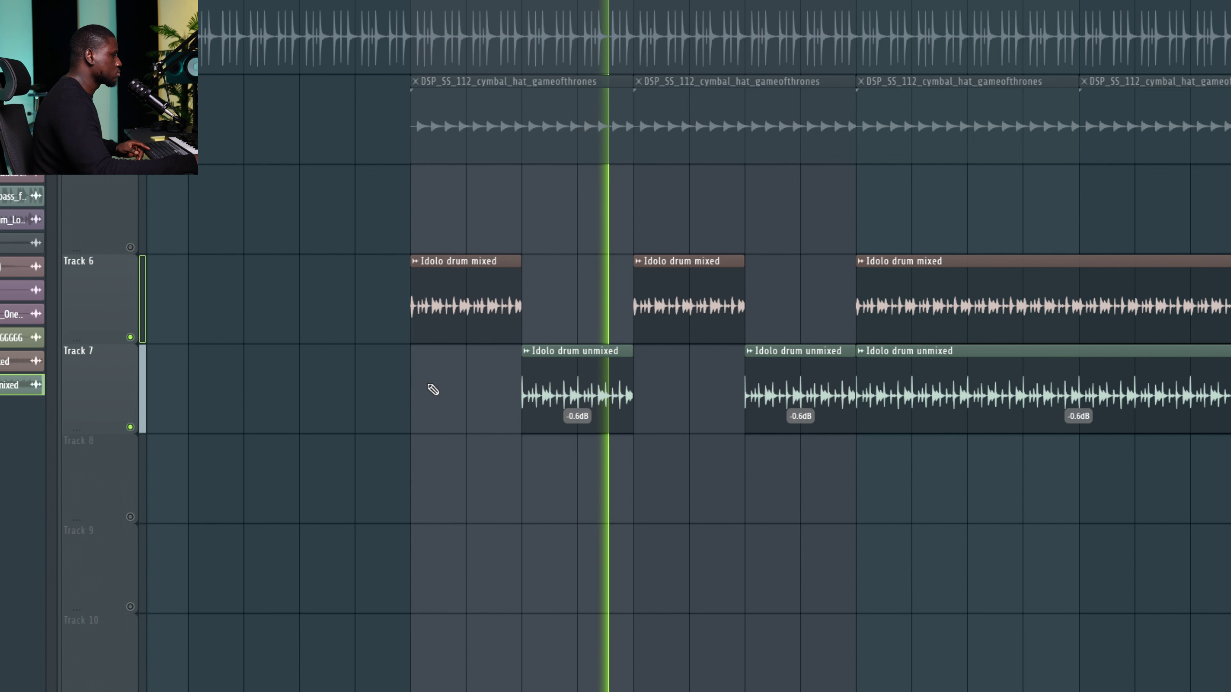
pyautogui.press('space')
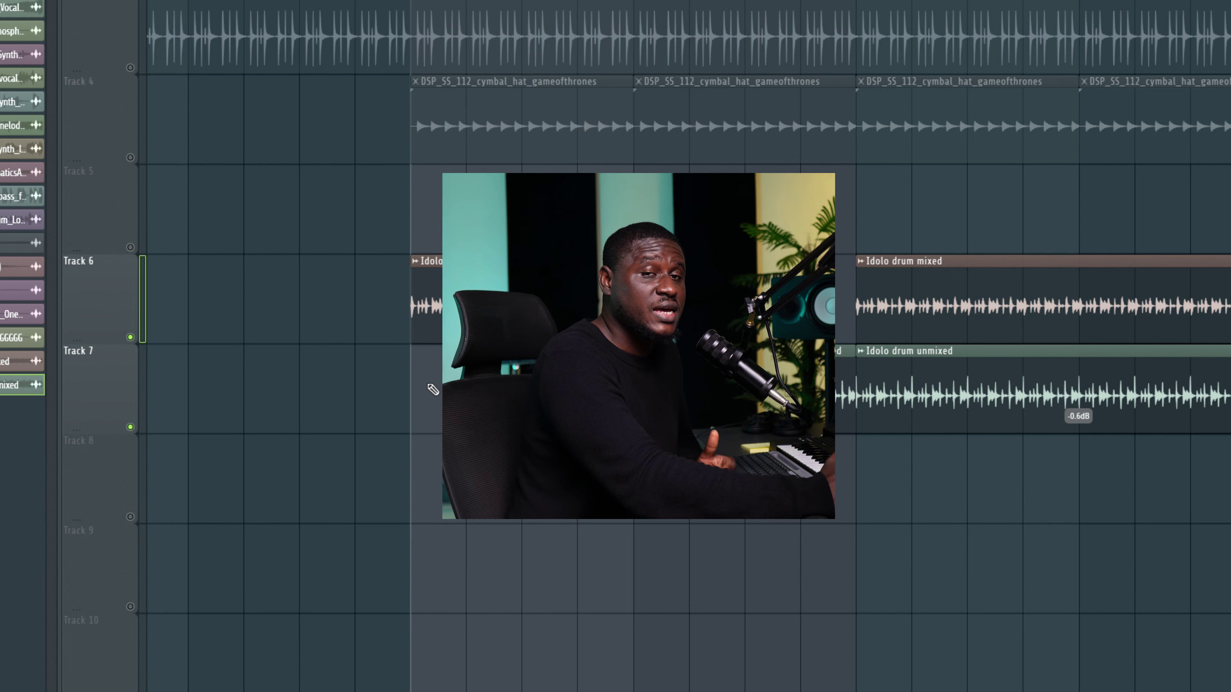